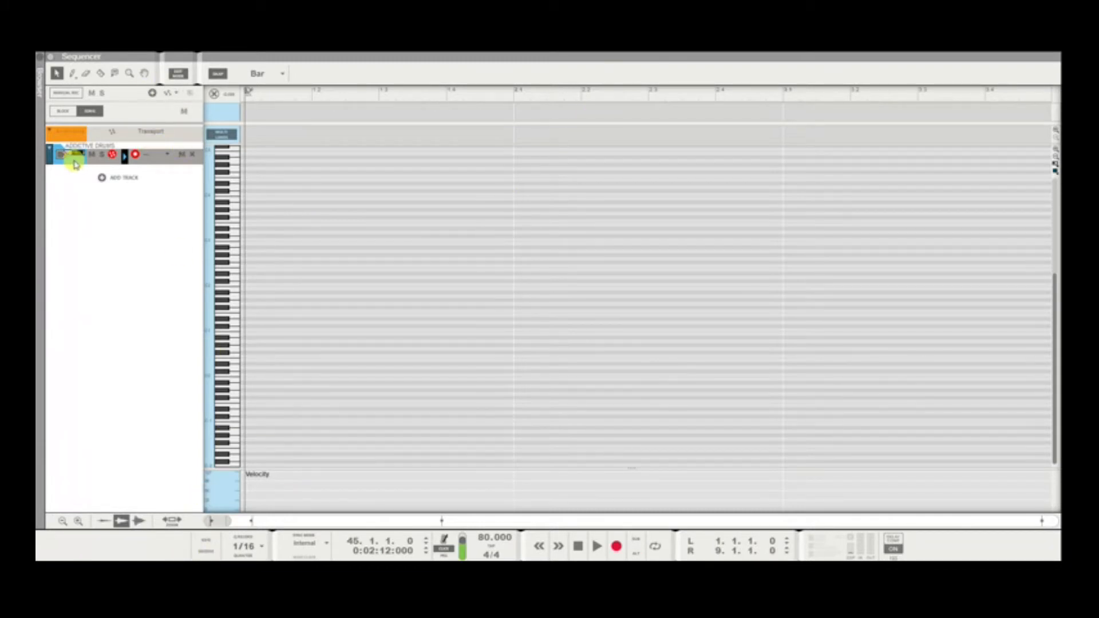
Look over the drum kit in the Addictive Drums plug-in and return to the sequencer.
{"action": "left_click", "coordinate": [73, 154]}
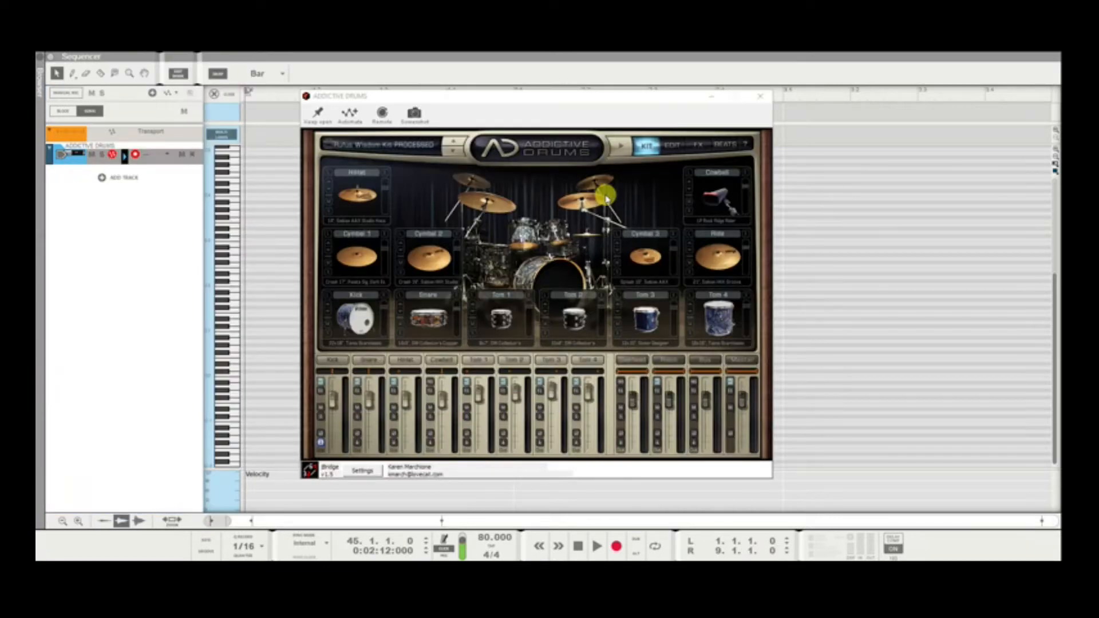
{"action": "left_click", "coordinate": [712, 98]}
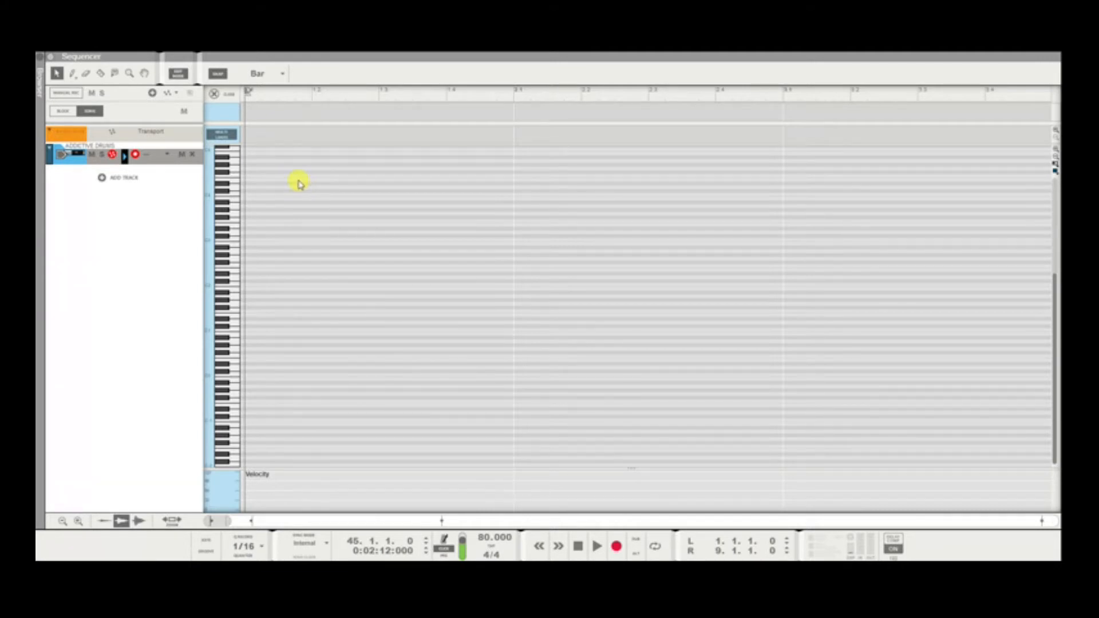
{"action": "left_click", "coordinate": [302, 297]}
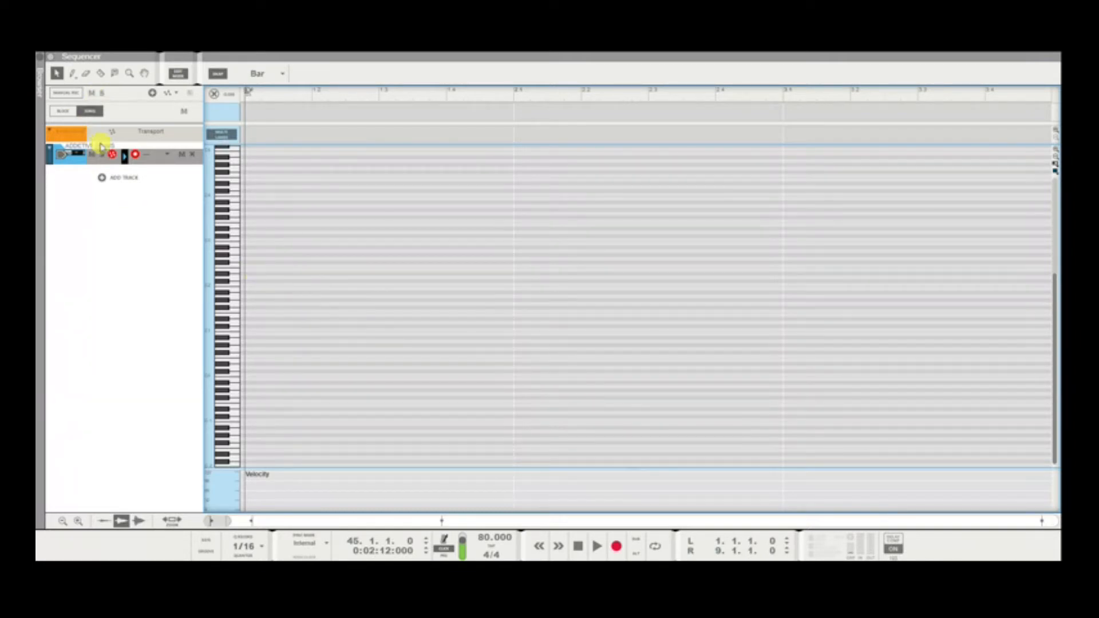
Leave the note editor for the arrangement view and move the song position to bar 17.
{"action": "left_click", "coordinate": [180, 75]}
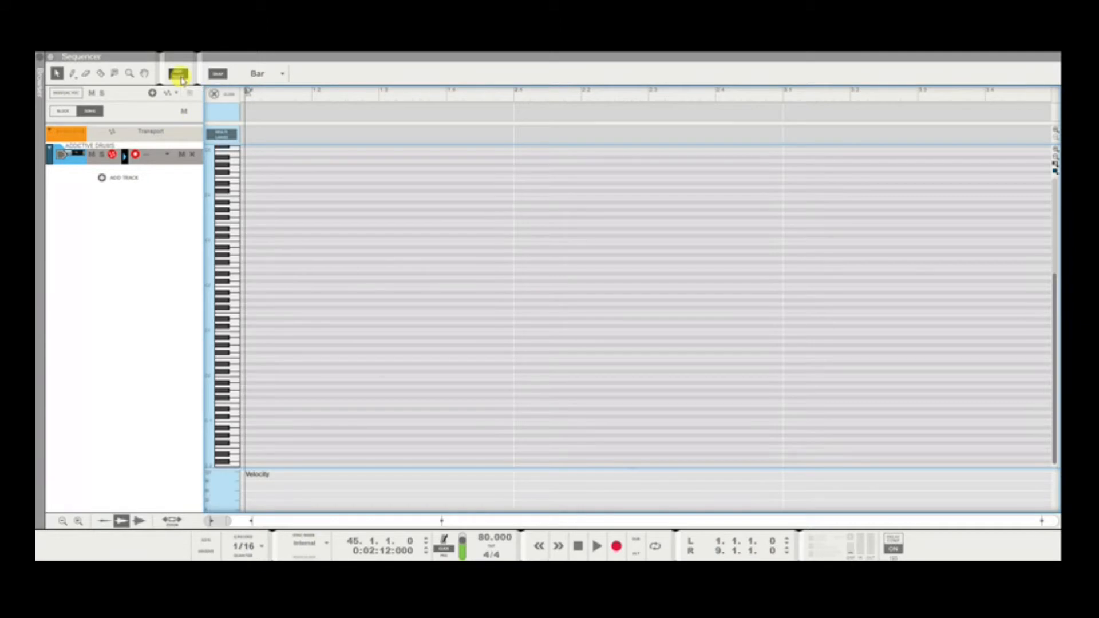
{"action": "scroll", "coordinate": [230, 155], "scroll_direction": "up", "scroll_amount": 5}
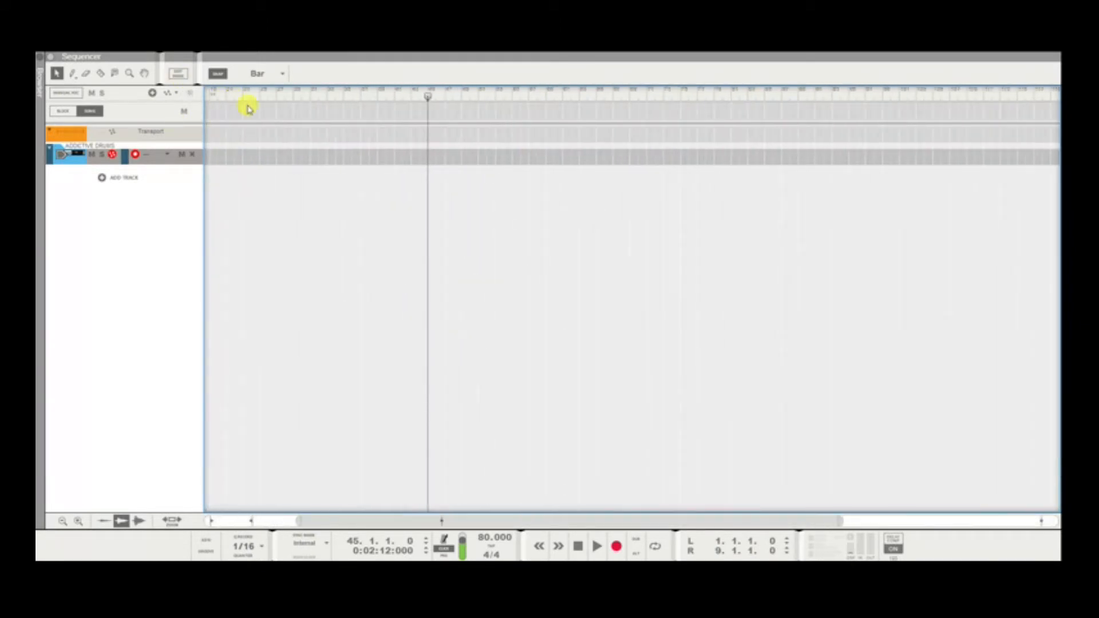
{"action": "left_click_drag", "start_coordinate": [424, 98], "coordinate": [105, 119]}
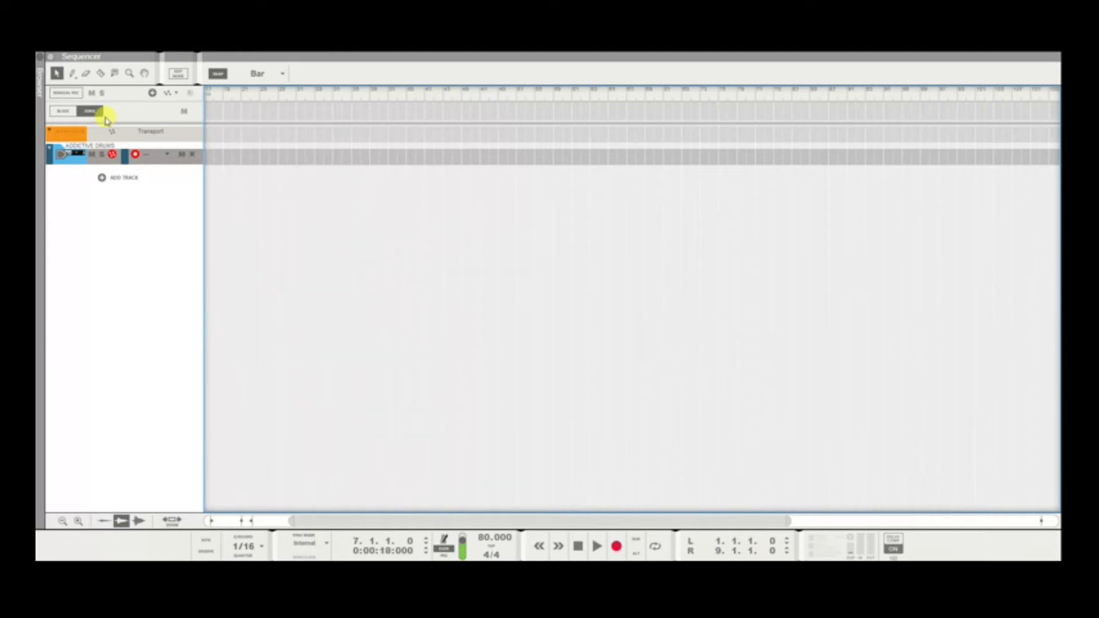
{"action": "key", "text": "Home"}
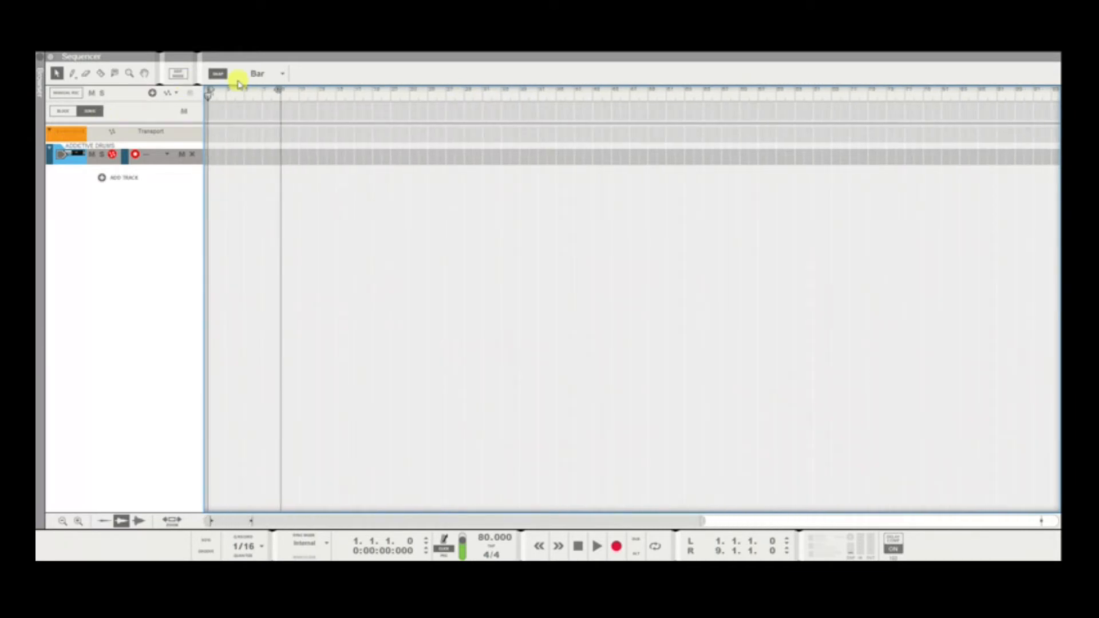
{"action": "left_click_drag", "start_coordinate": [318, 95], "coordinate": [354, 96]}
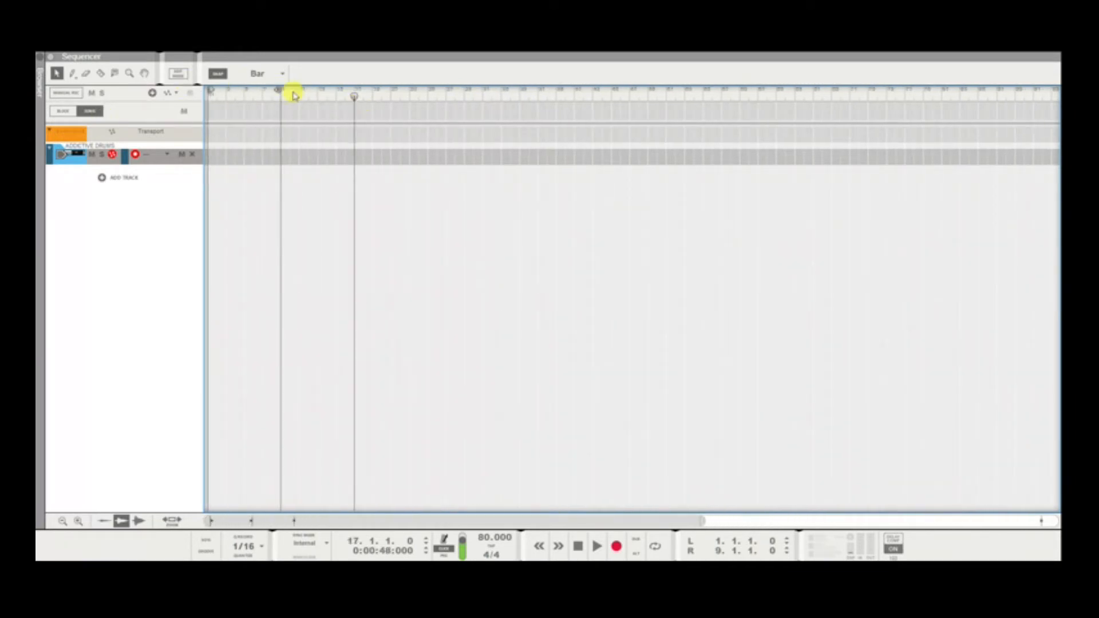
Set the left loop locator to bar 2 and the right loop locator to bar 6.
{"action": "left_click_drag", "start_coordinate": [281, 93], "coordinate": [296, 96]}
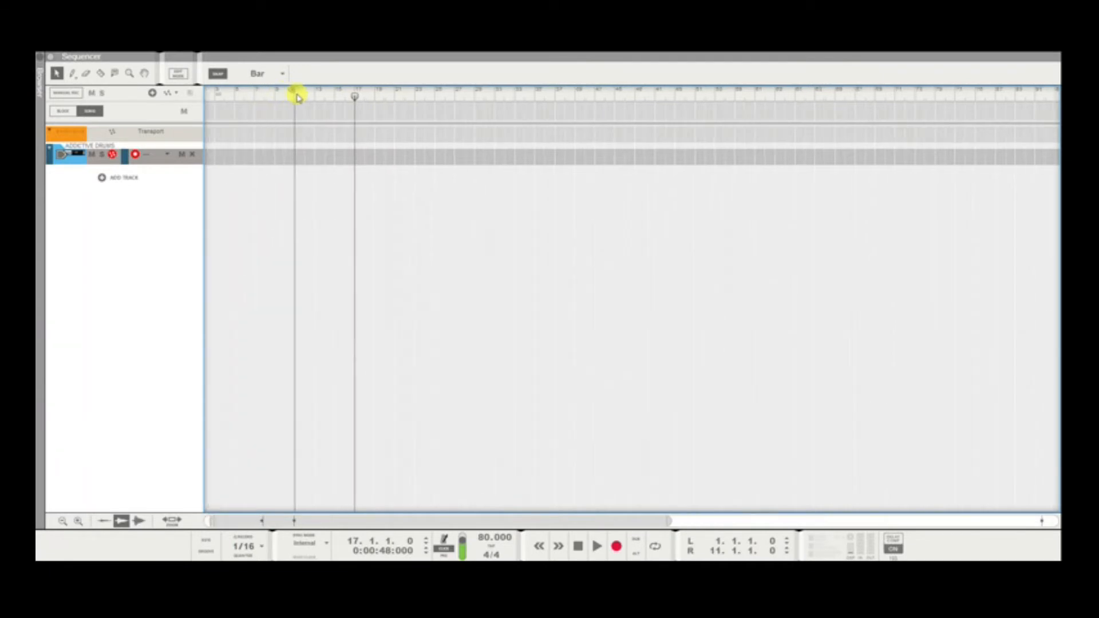
{"action": "scroll", "coordinate": [290, 96], "scroll_direction": "up", "scroll_amount": 2}
{"action": "left_click_drag", "start_coordinate": [216, 86], "coordinate": [234, 92]}
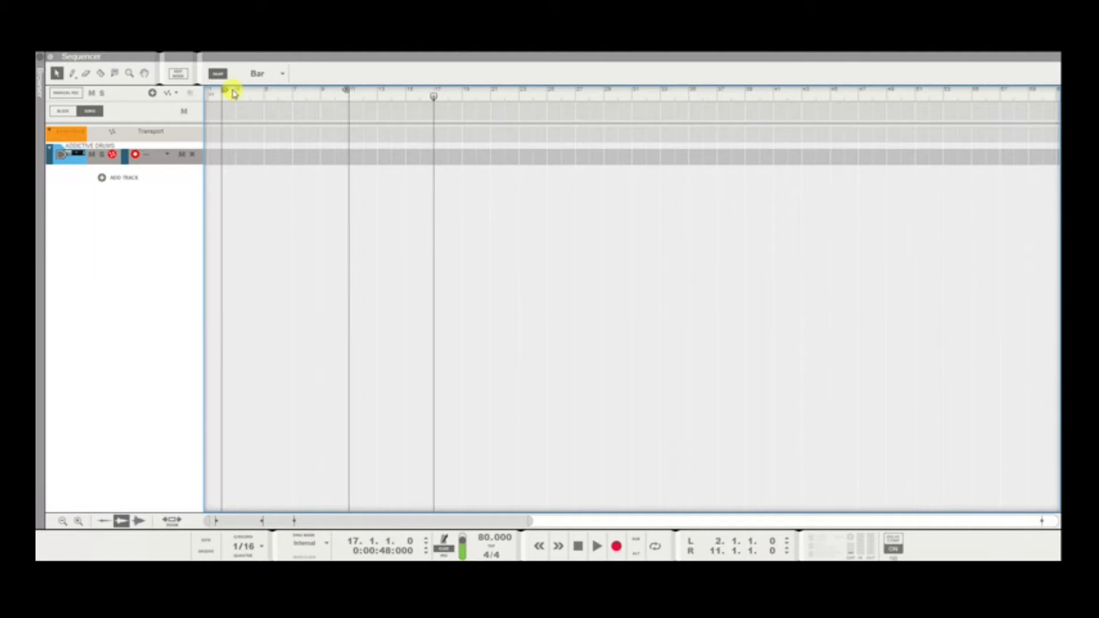
{"action": "scroll", "coordinate": [346, 94], "scroll_direction": "up", "scroll_amount": 2}
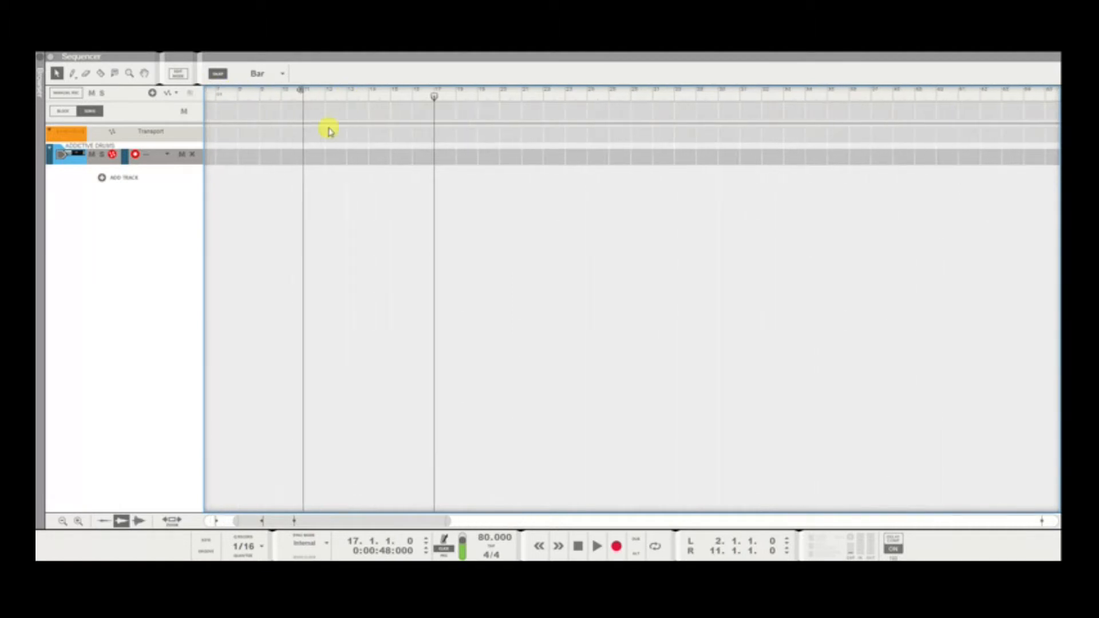
{"action": "scroll", "coordinate": [315, 136], "scroll_direction": "left", "scroll_amount": 3}
{"action": "left_click_drag", "start_coordinate": [423, 92], "coordinate": [314, 97]}
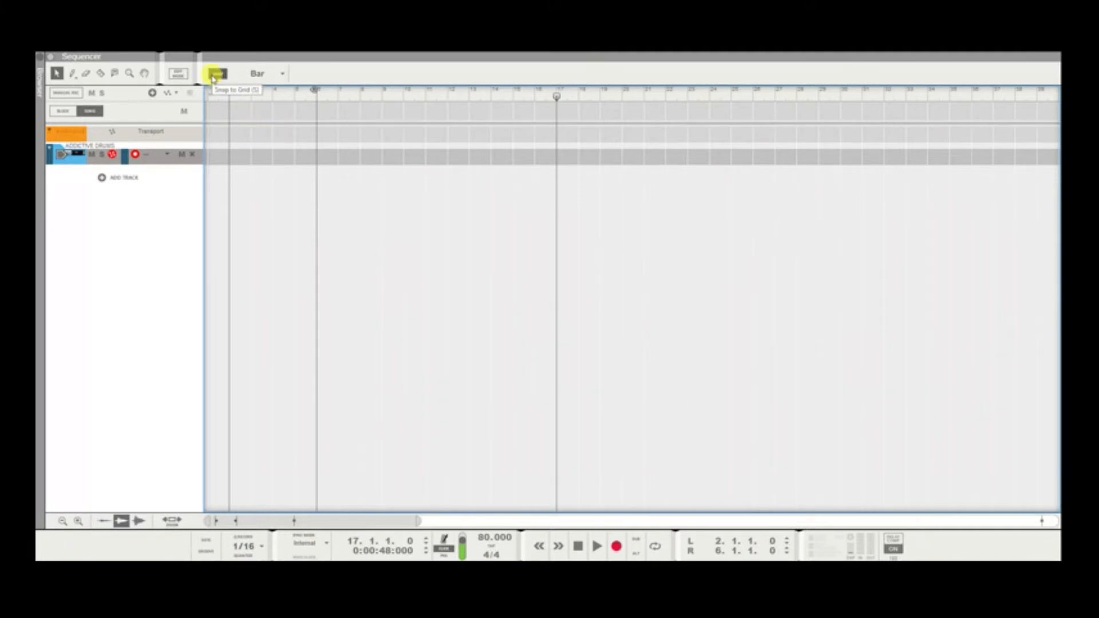
Create a four-bar clip between the locators in the drum track's note editor and set the snap value to 1/16.
{"action": "left_click", "coordinate": [177, 73]}
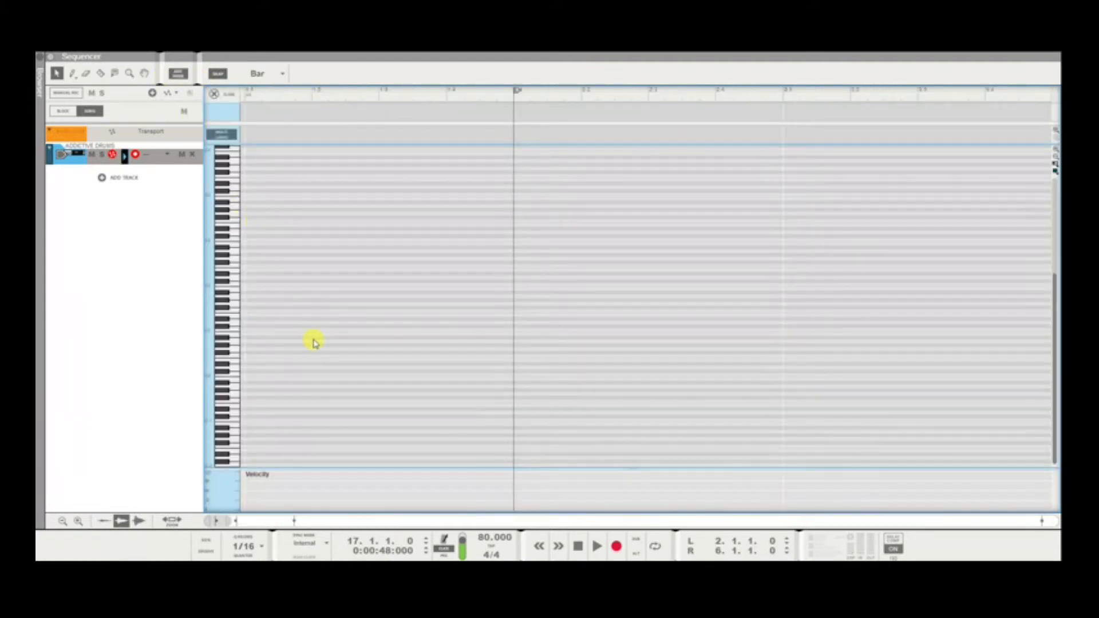
{"action": "scroll", "coordinate": [538, 166], "scroll_direction": "down", "scroll_amount": 3}
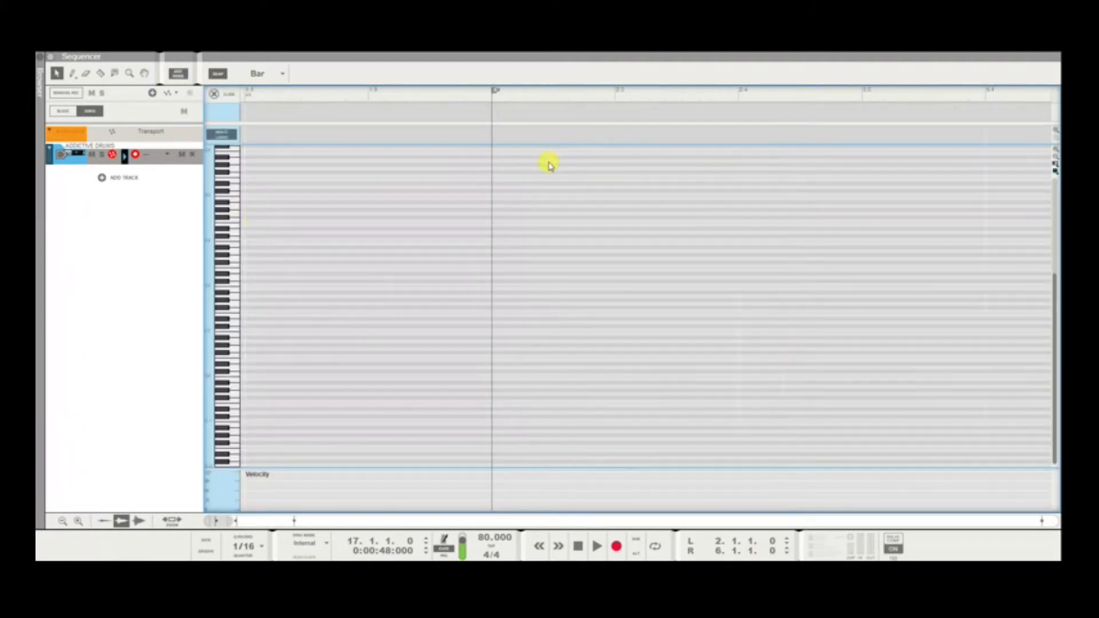
{"action": "scroll", "coordinate": [538, 165], "scroll_direction": "down", "scroll_amount": 2}
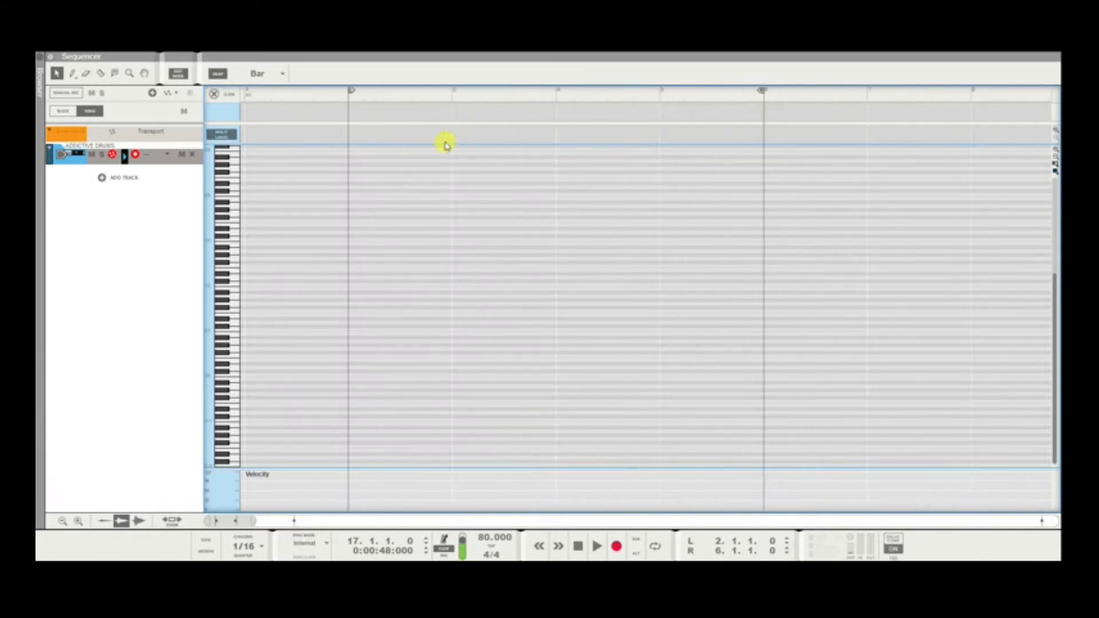
{"action": "left_click", "coordinate": [350, 122]}
{"action": "left_click_drag", "start_coordinate": [355, 127], "coordinate": [433, 137]}
{"action": "left_click_drag", "start_coordinate": [554, 137], "coordinate": [680, 158]}
{"action": "left_click", "coordinate": [259, 74]}
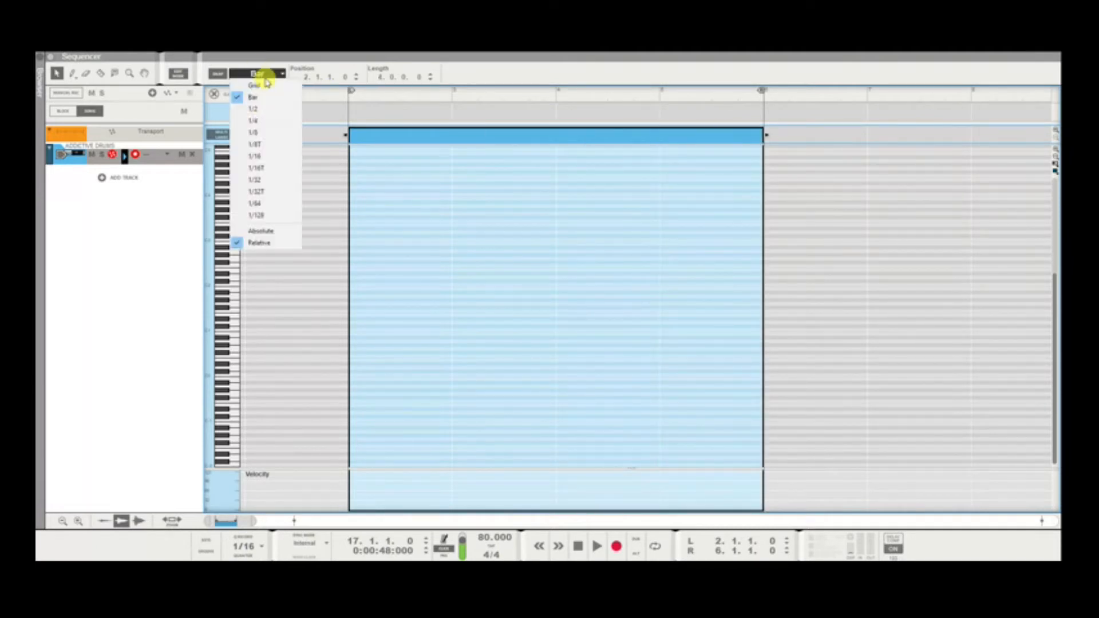
{"action": "left_click", "coordinate": [269, 159]}
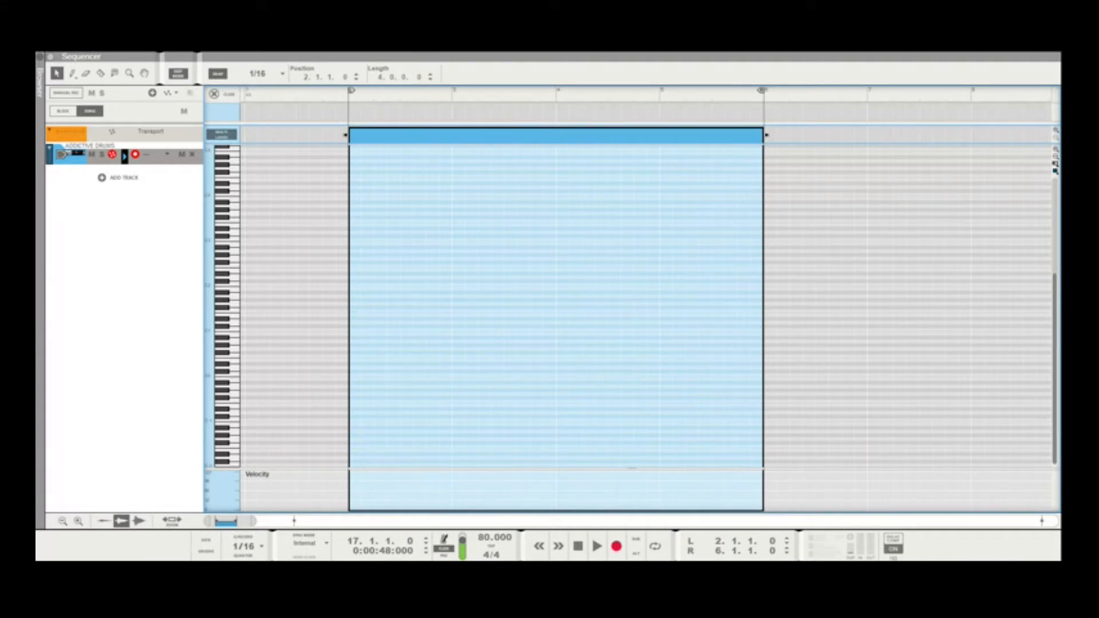
Place the song position at the start of the clip, at bar 2.
{"action": "key", "text": "space"}
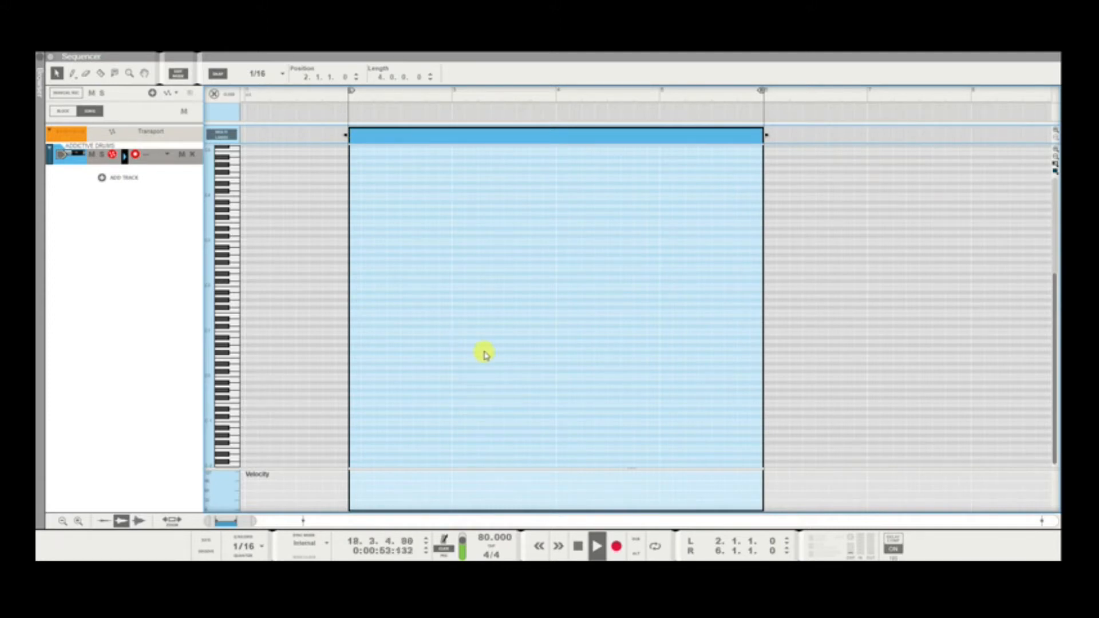
{"action": "scroll", "coordinate": [481, 347], "scroll_direction": "down", "scroll_amount": 2}
{"action": "key", "text": "space"}
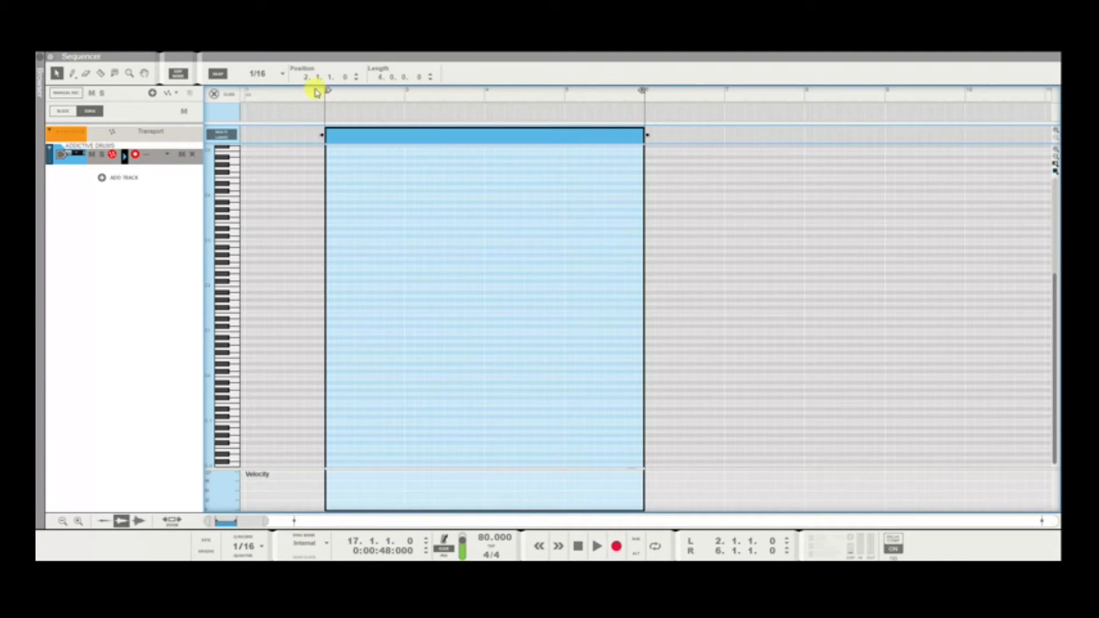
{"action": "left_click", "coordinate": [321, 98]}
{"action": "left_click", "coordinate": [327, 96]}
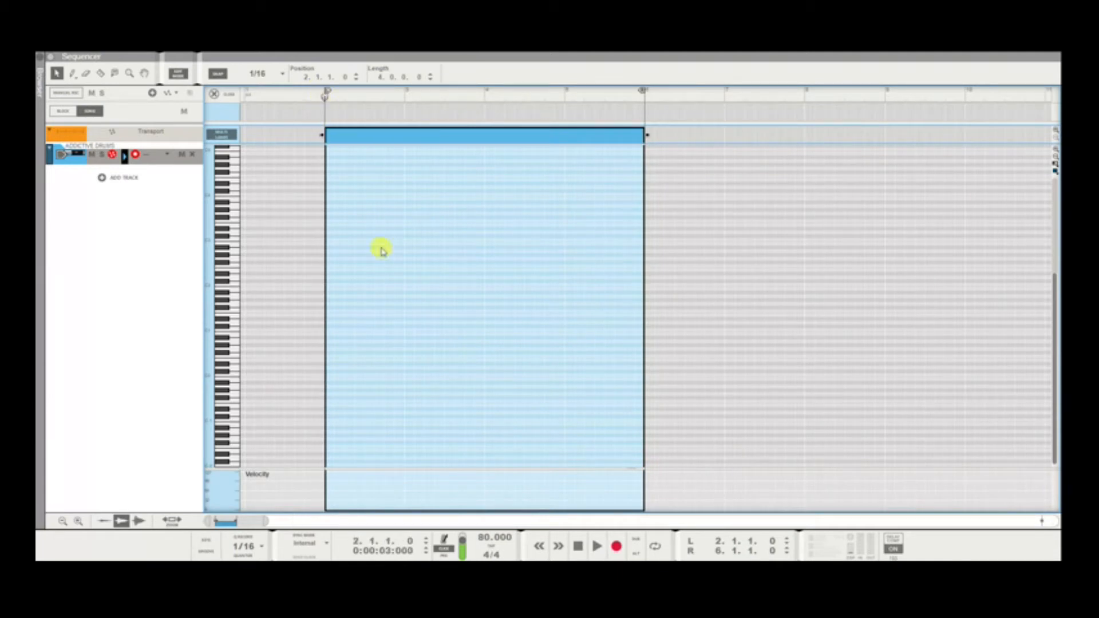
Play the empty clip from bar 2 and turn on loop playback.
{"action": "key", "text": "space"}
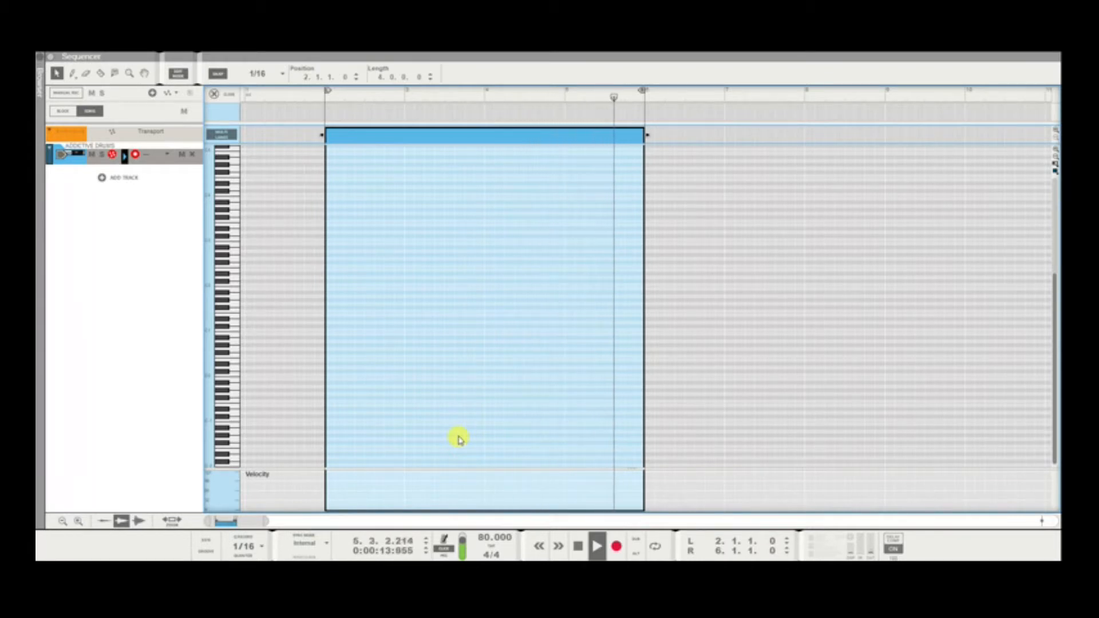
{"action": "key", "text": "space"}
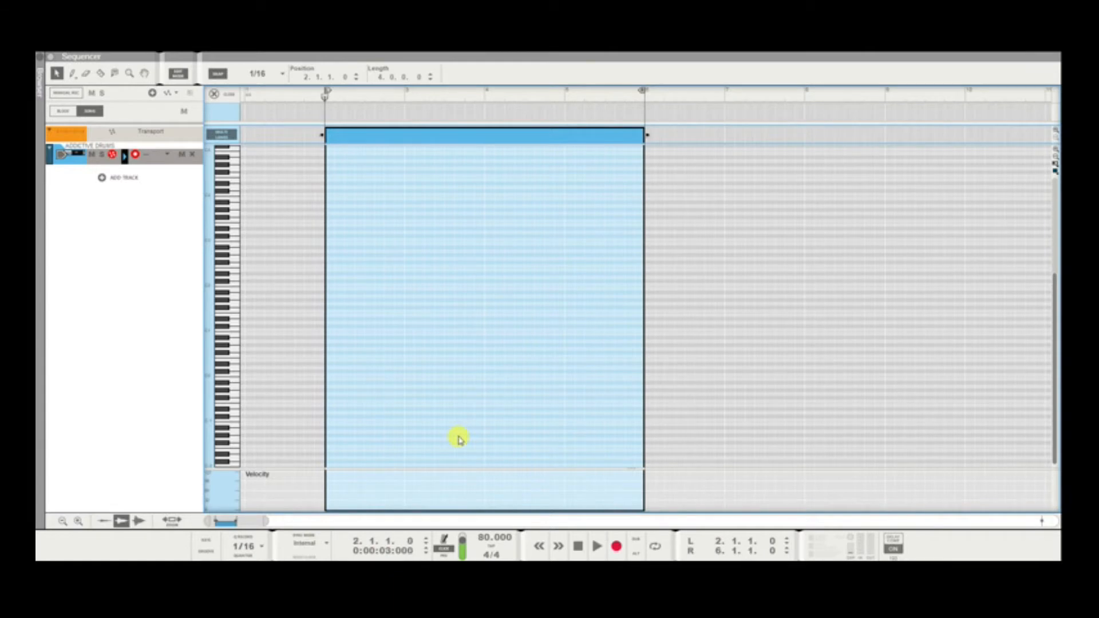
{"action": "left_click", "coordinate": [656, 546]}
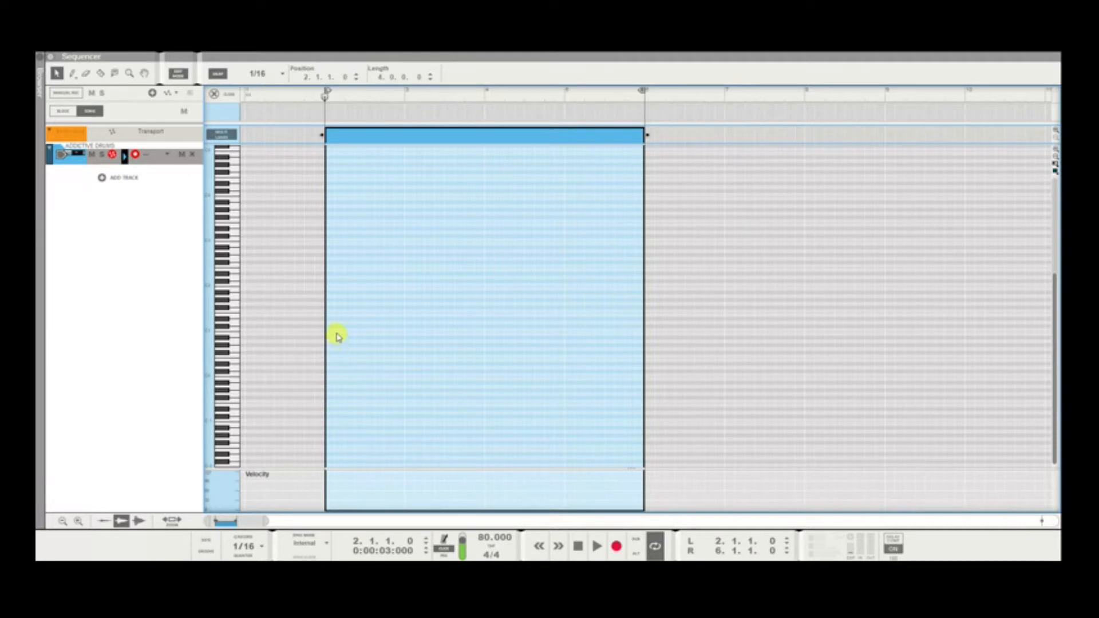
Add a C1 note at position 2.1.1.0 on the 1/8 grid and play it back.
{"action": "scroll", "coordinate": [339, 334], "scroll_direction": "up", "scroll_amount": 2}
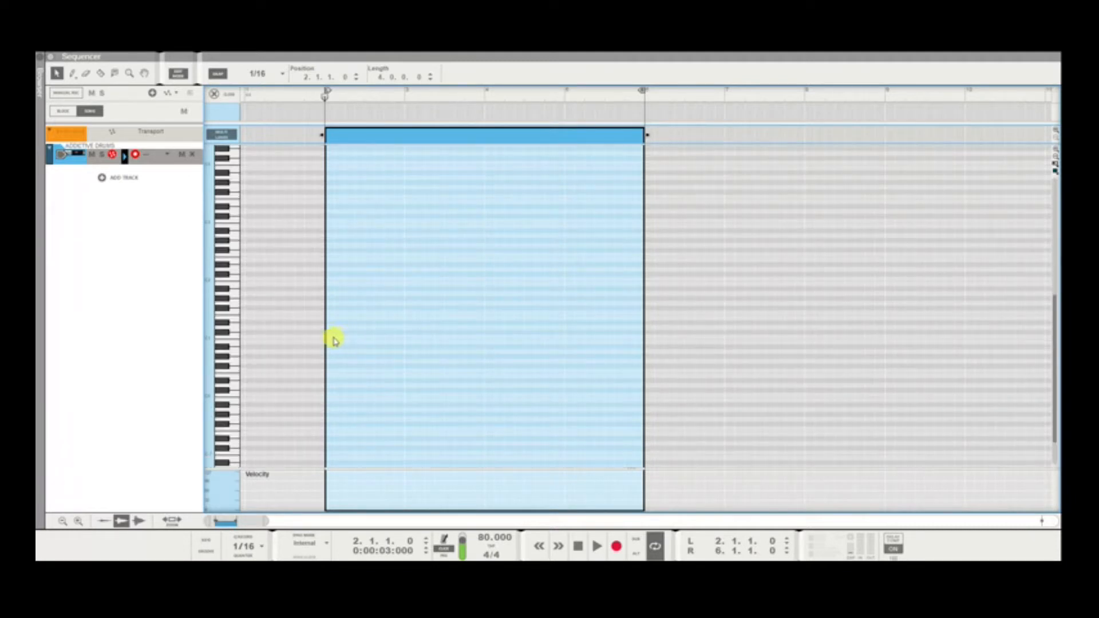
{"action": "left_click", "coordinate": [330, 337]}
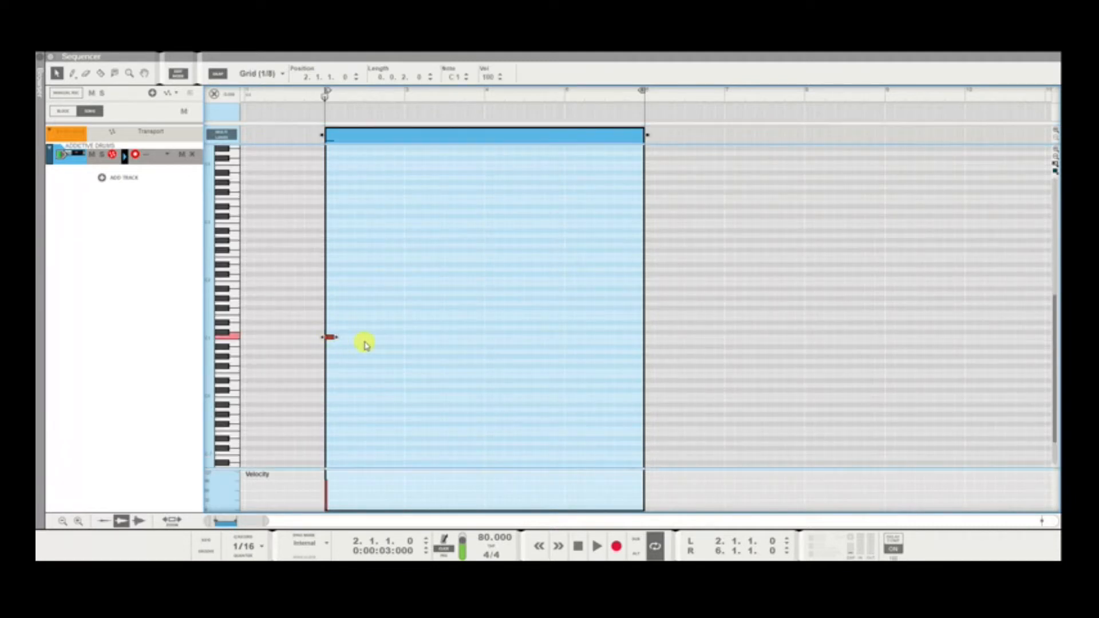
{"action": "key", "text": "space"}
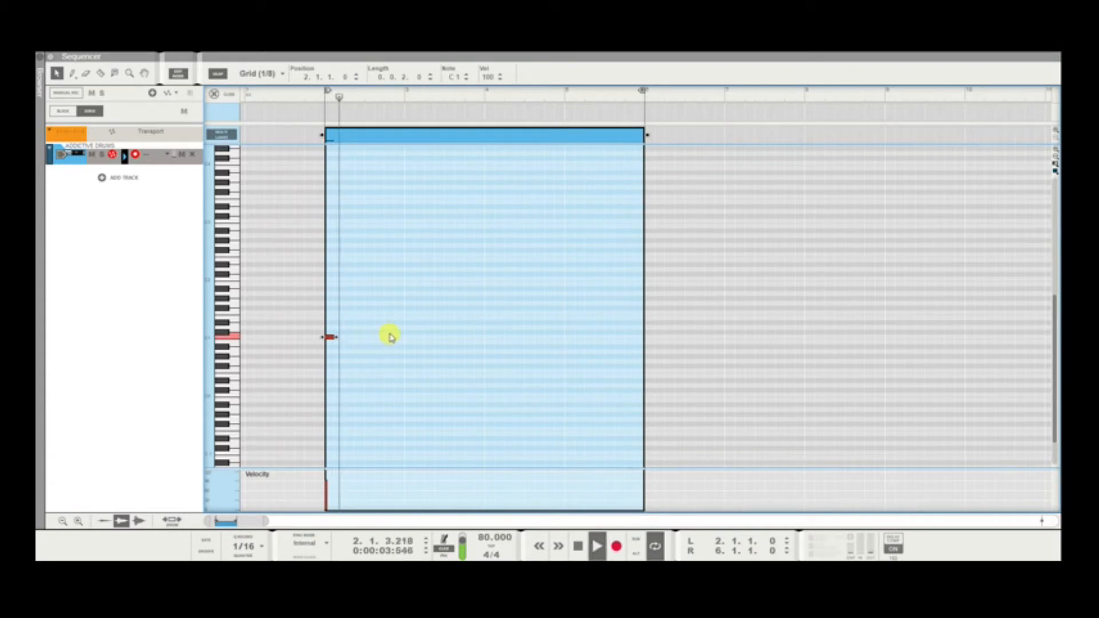
{"action": "key", "text": "space"}
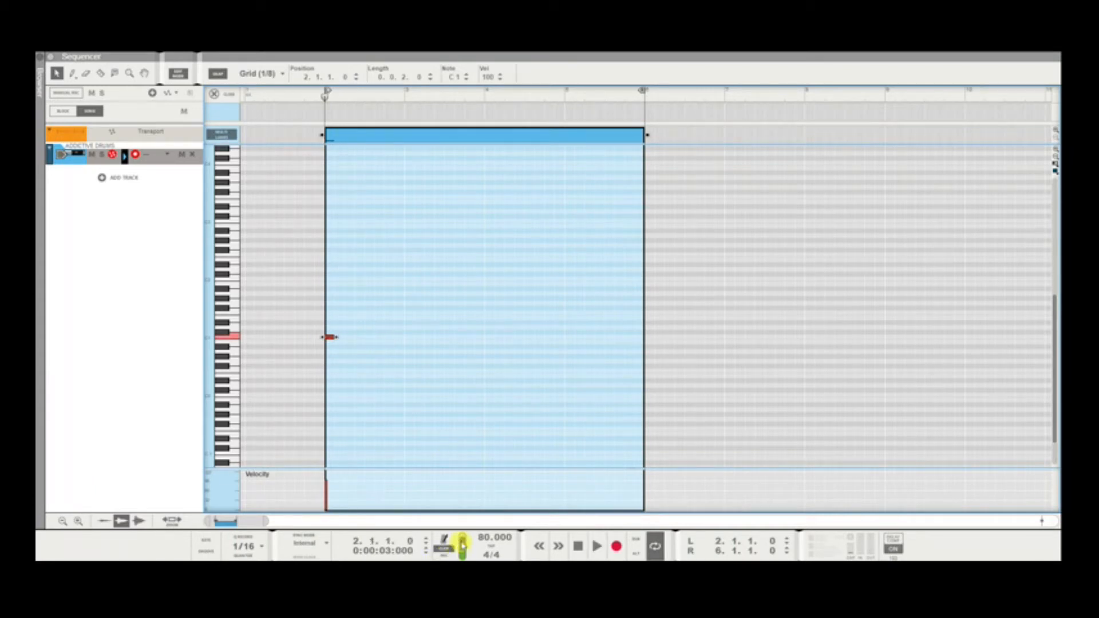
Lower the metronome click level and check it against the first note during playback.
{"action": "mouse_move", "coordinate": [465, 552]}
{"action": "key", "text": "space"}
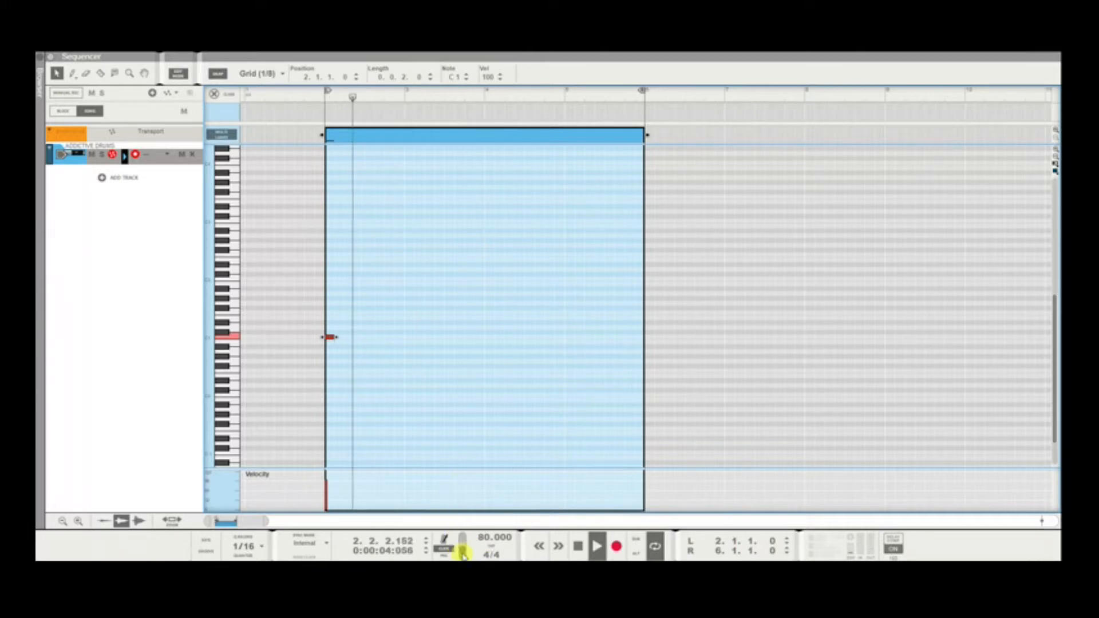
{"action": "key", "text": "space"}
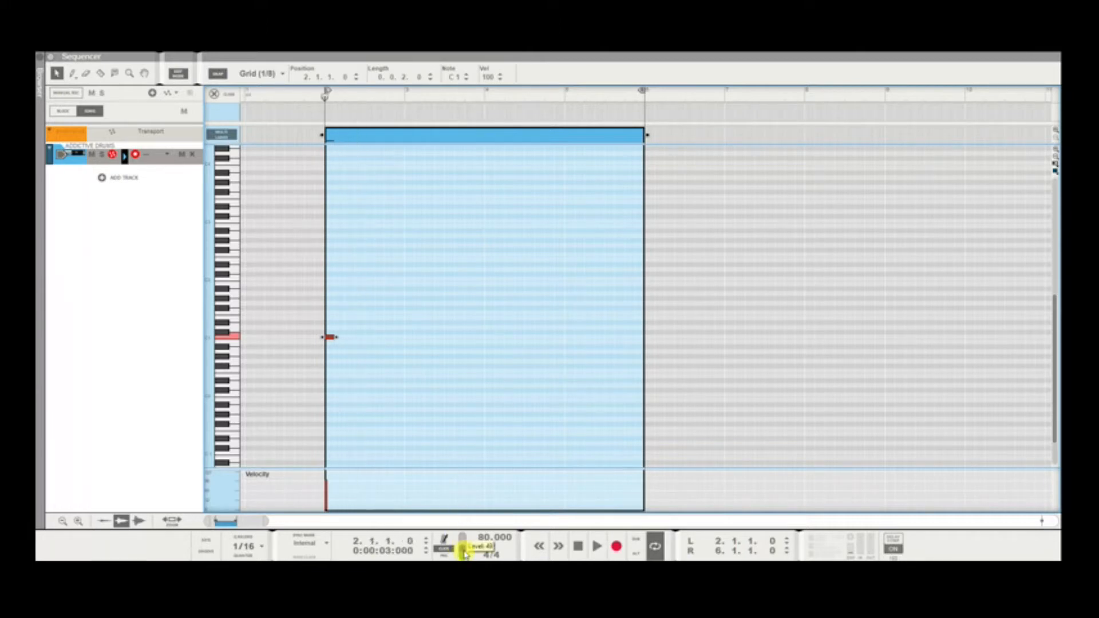
{"action": "key", "text": "space"}
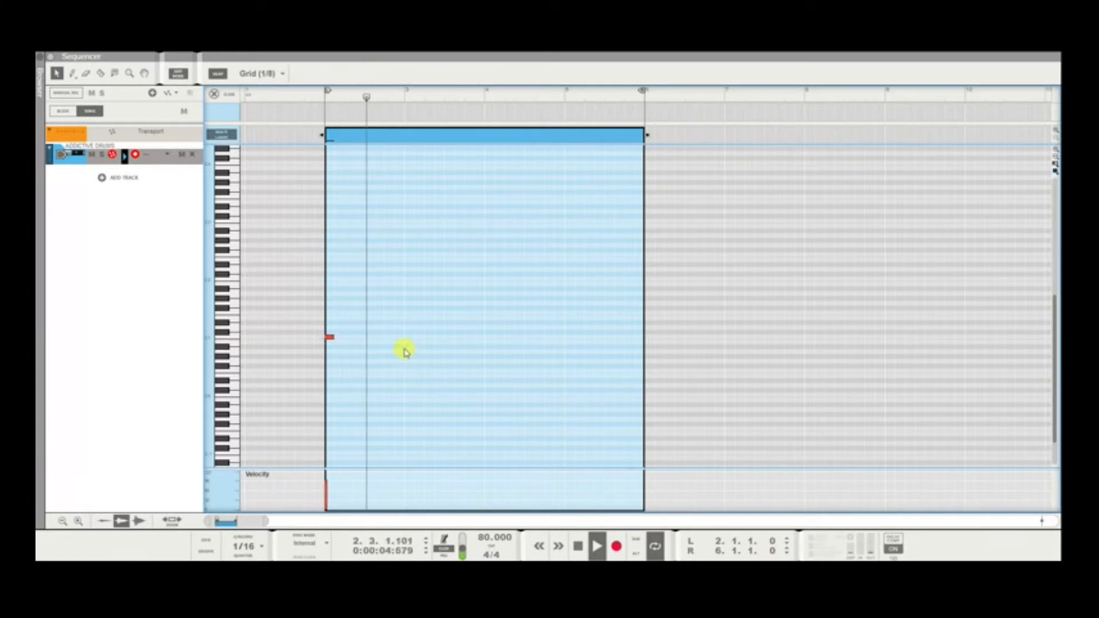
{"action": "key", "text": "space"}
Add a second C1 note at position 2.3.1.0 and play back the pattern.
{"action": "left_click", "coordinate": [368, 338]}
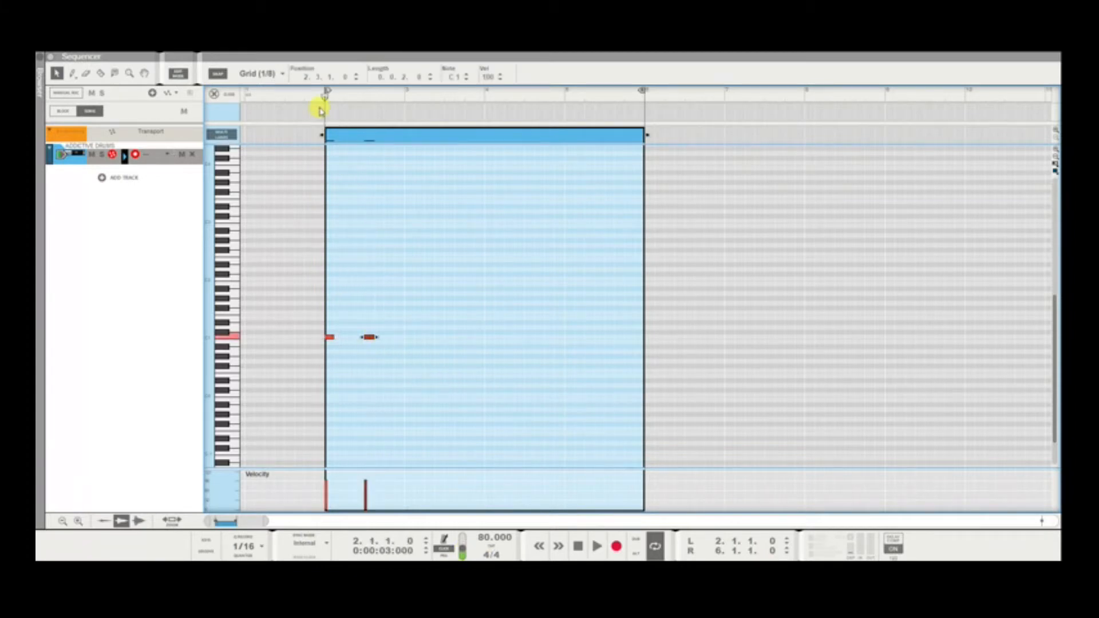
{"action": "key", "text": "space"}
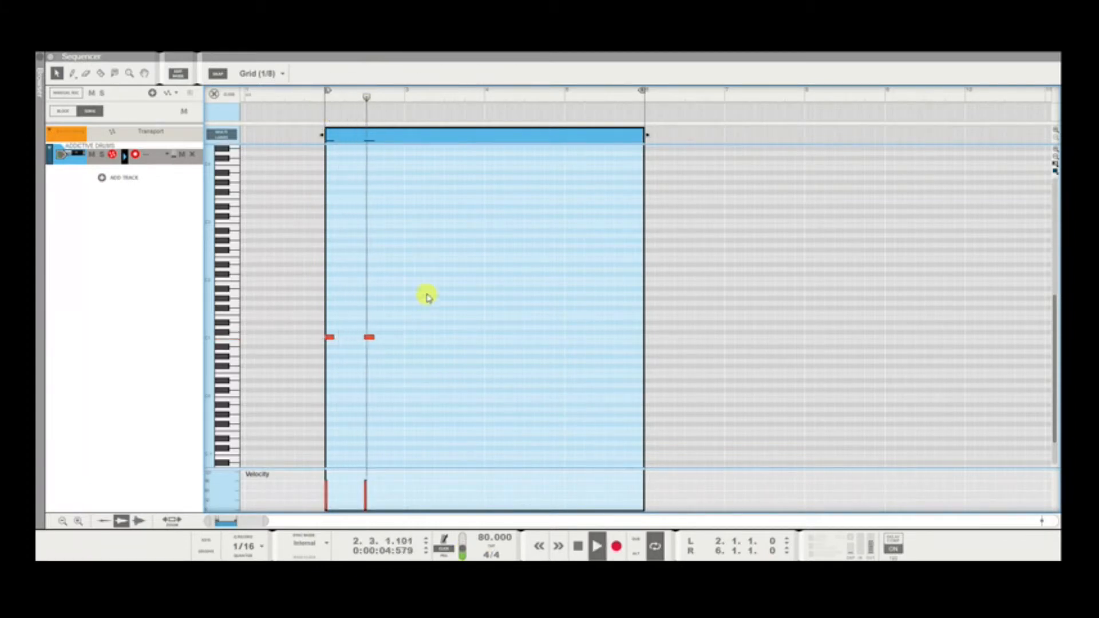
{"action": "key", "text": "space"}
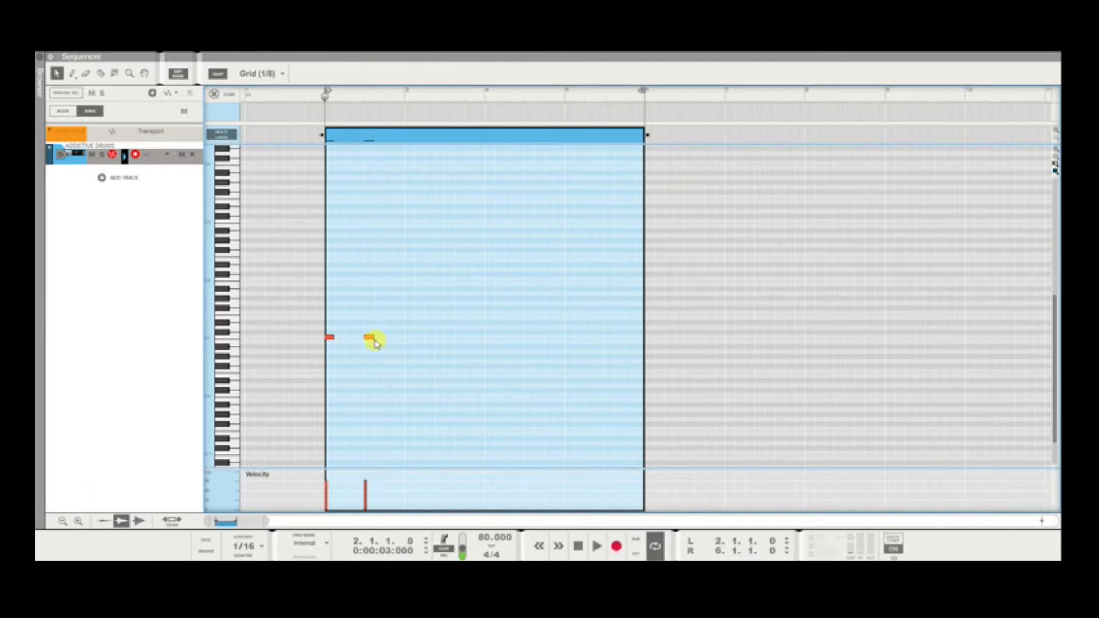
Move the second C1 note to position 2.3.3.0 and play back the pattern.
{"action": "left_click_drag", "start_coordinate": [380, 340], "coordinate": [384, 341]}
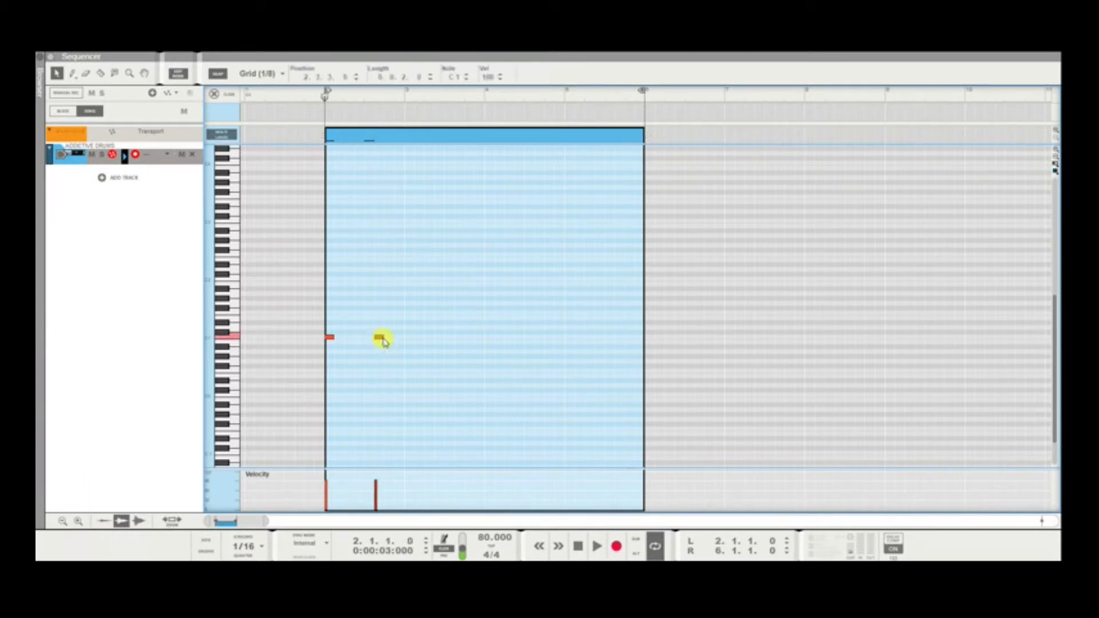
{"action": "key", "text": "space"}
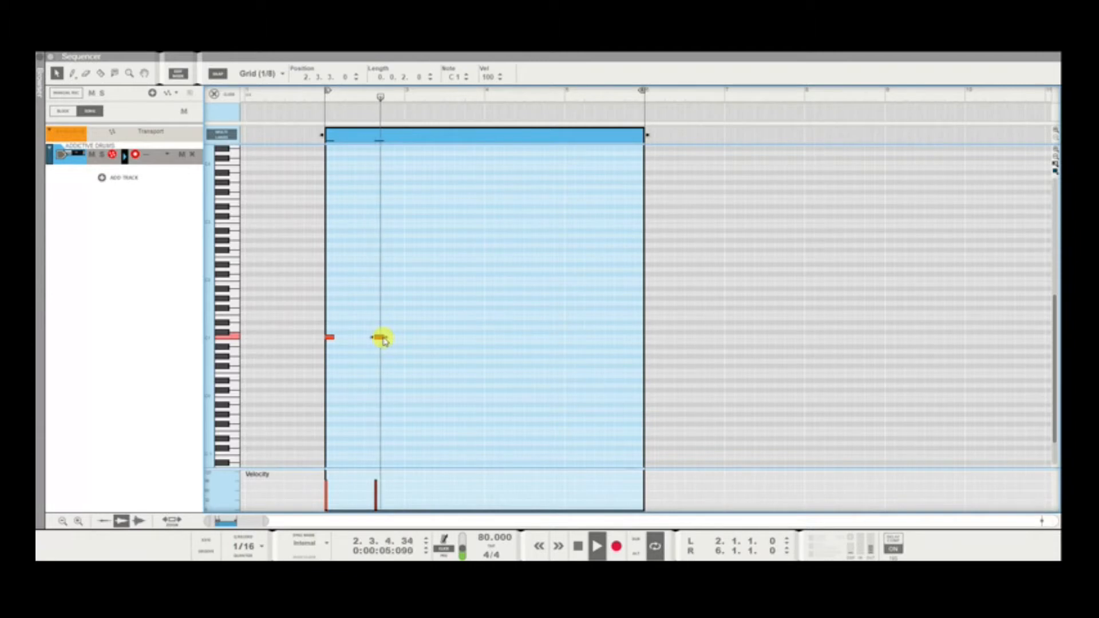
Add a C1 note at position 3.1.1.0 and play back the pattern.
{"action": "key", "text": "space"}
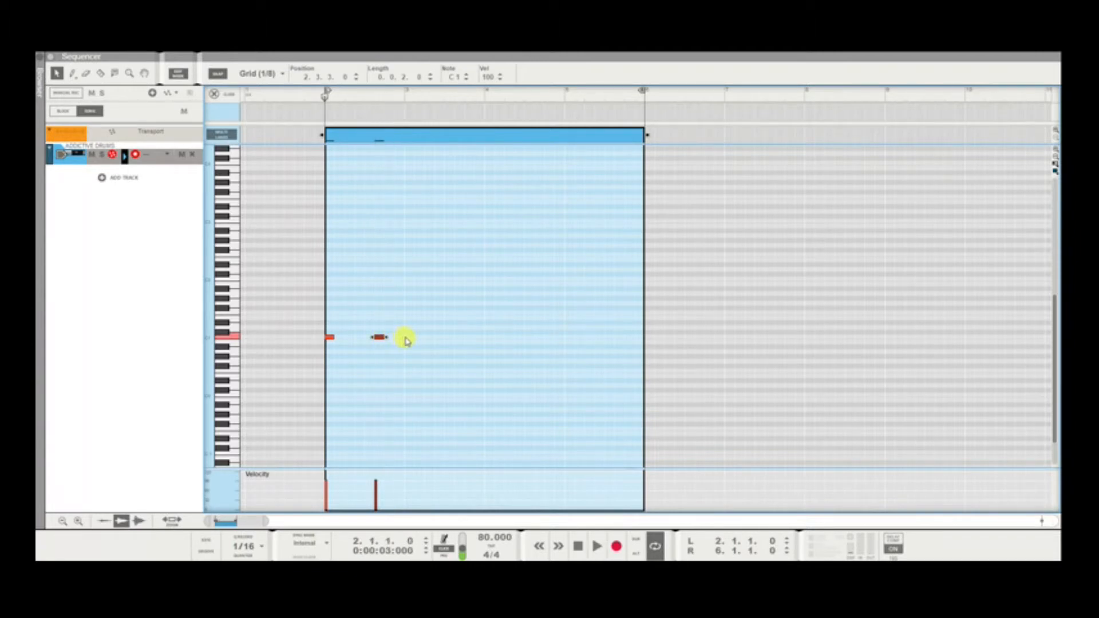
{"action": "left_click", "coordinate": [406, 338]}
{"action": "key", "text": "space"}
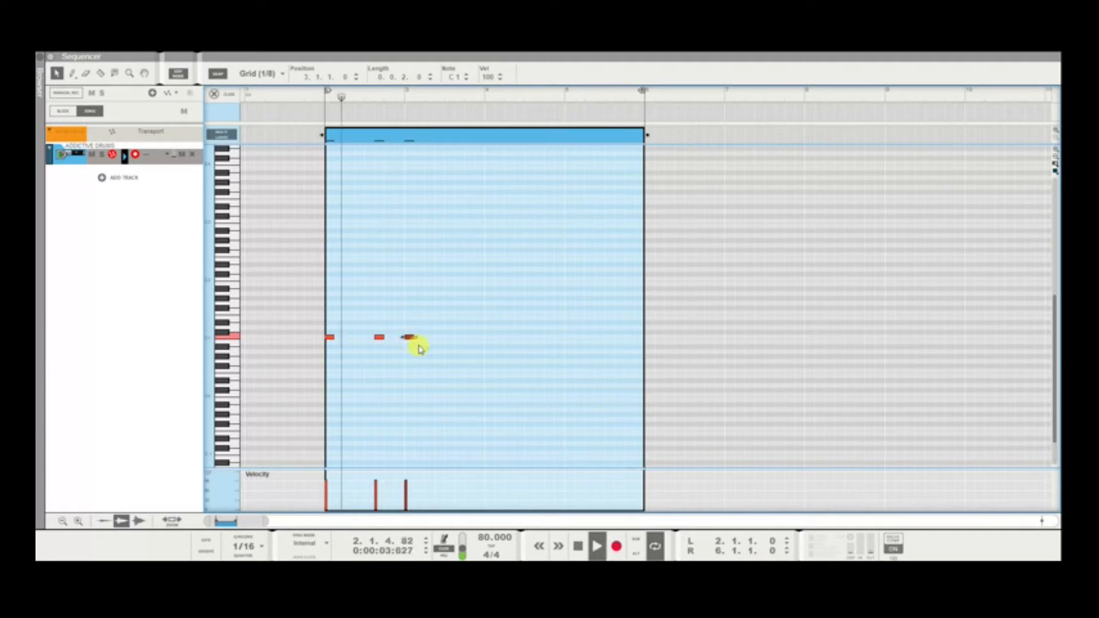
{"action": "left_click", "coordinate": [427, 372]}
{"action": "key", "text": "space"}
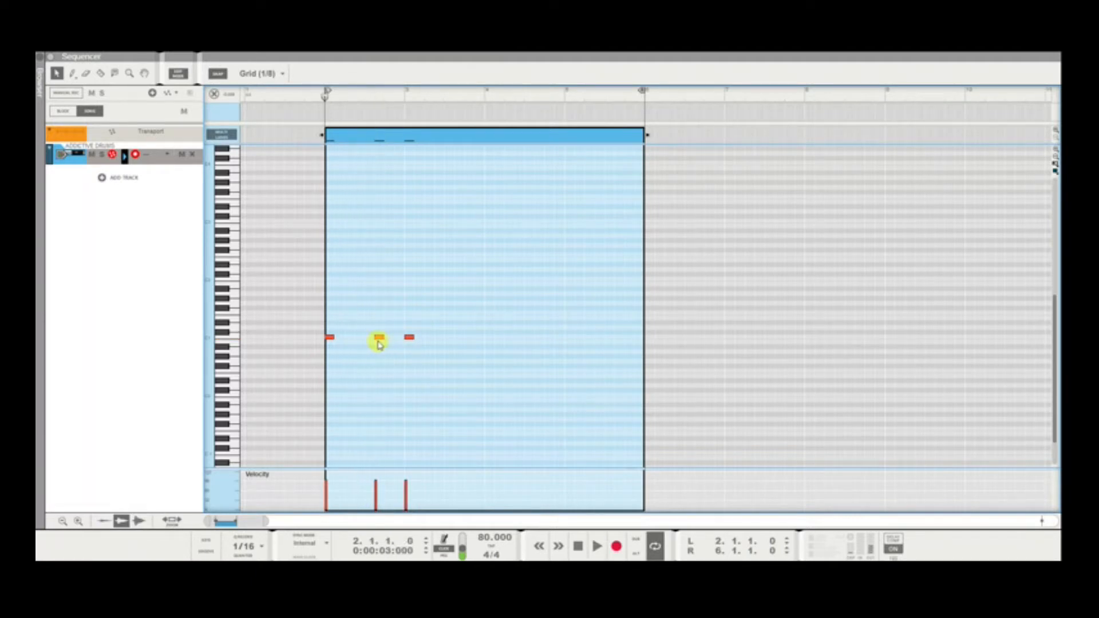
Add a C1 note at position 2.3.1.0, directly before the existing second note, and play back the pattern.
{"action": "left_click", "coordinate": [370, 338]}
{"action": "key", "text": "space"}
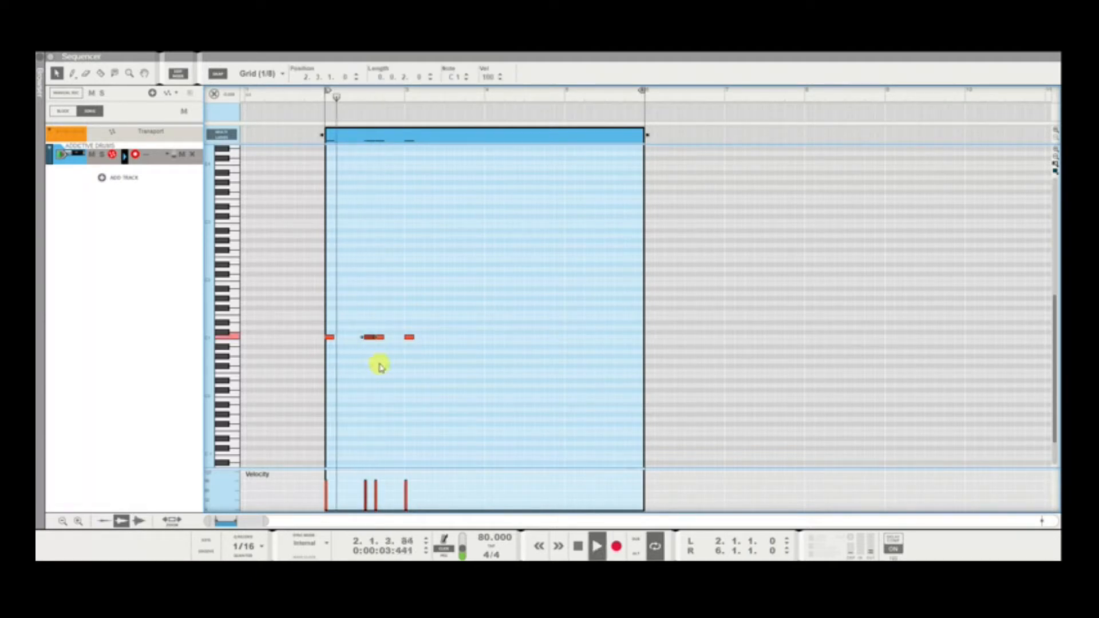
{"action": "left_click", "coordinate": [383, 357]}
{"action": "key", "text": "space"}
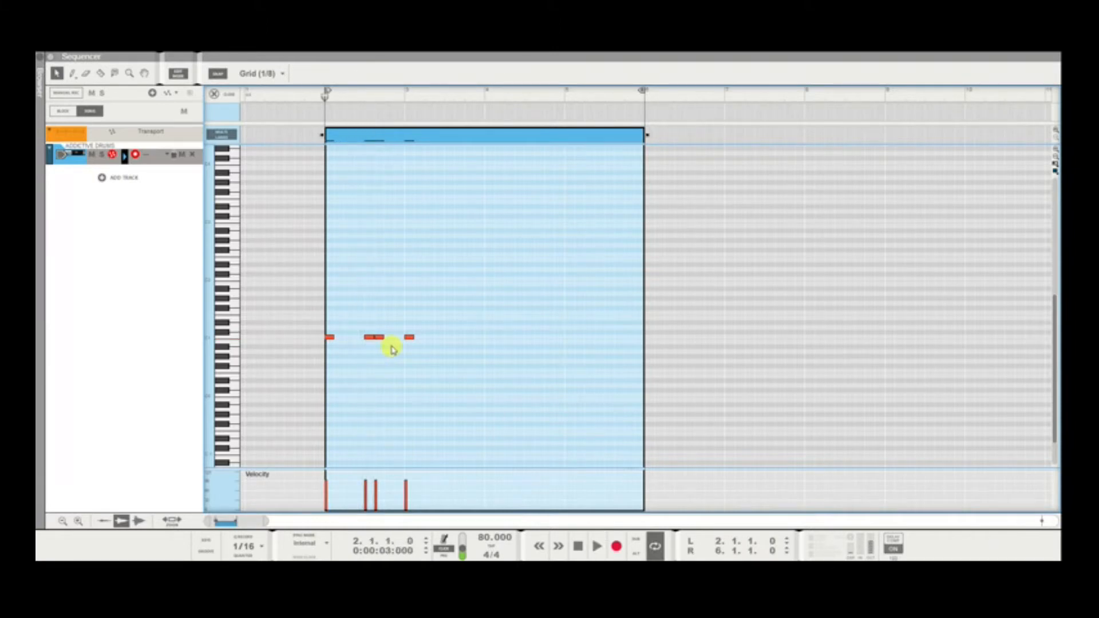
Set the snap value to 1/32 and play back the pattern.
{"action": "scroll", "coordinate": [383, 357], "scroll_direction": "up", "scroll_amount": 4}
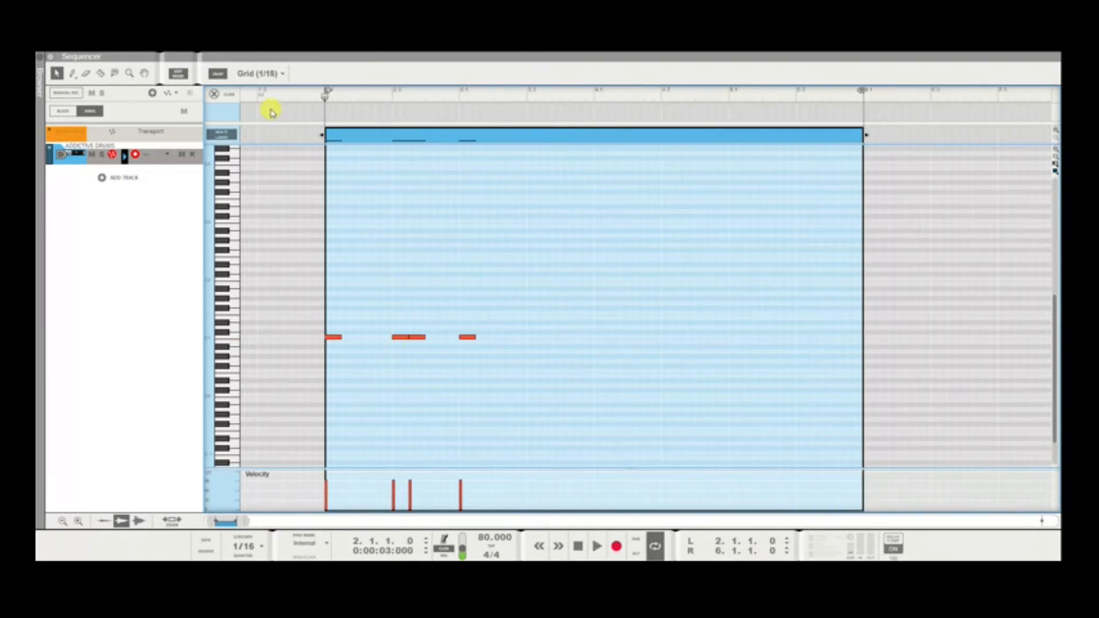
{"action": "left_click", "coordinate": [269, 74]}
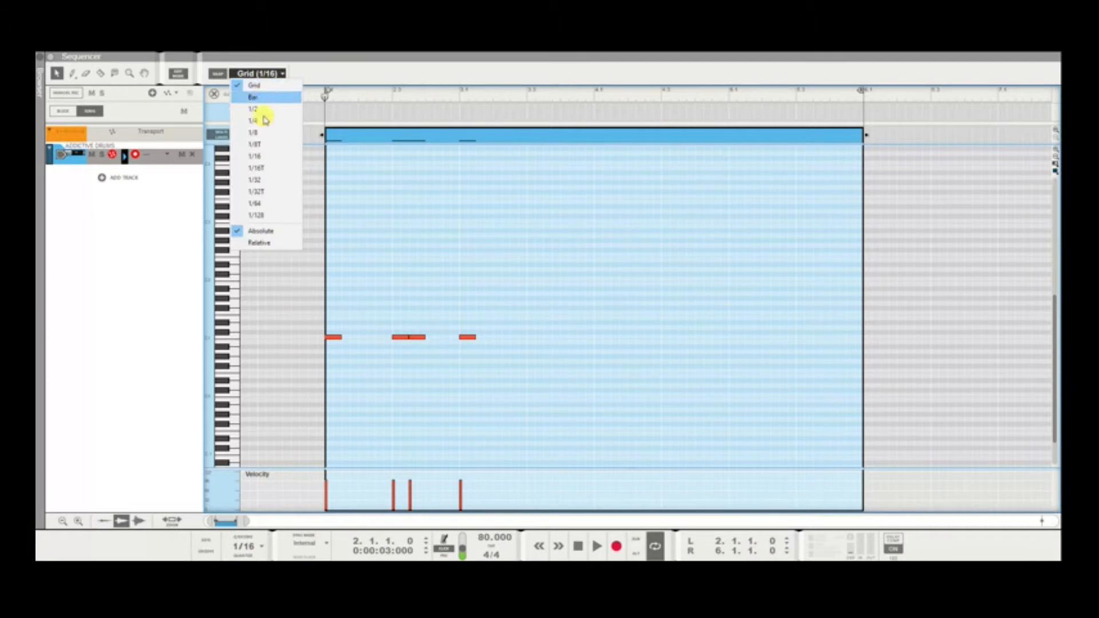
{"action": "left_click", "coordinate": [261, 99]}
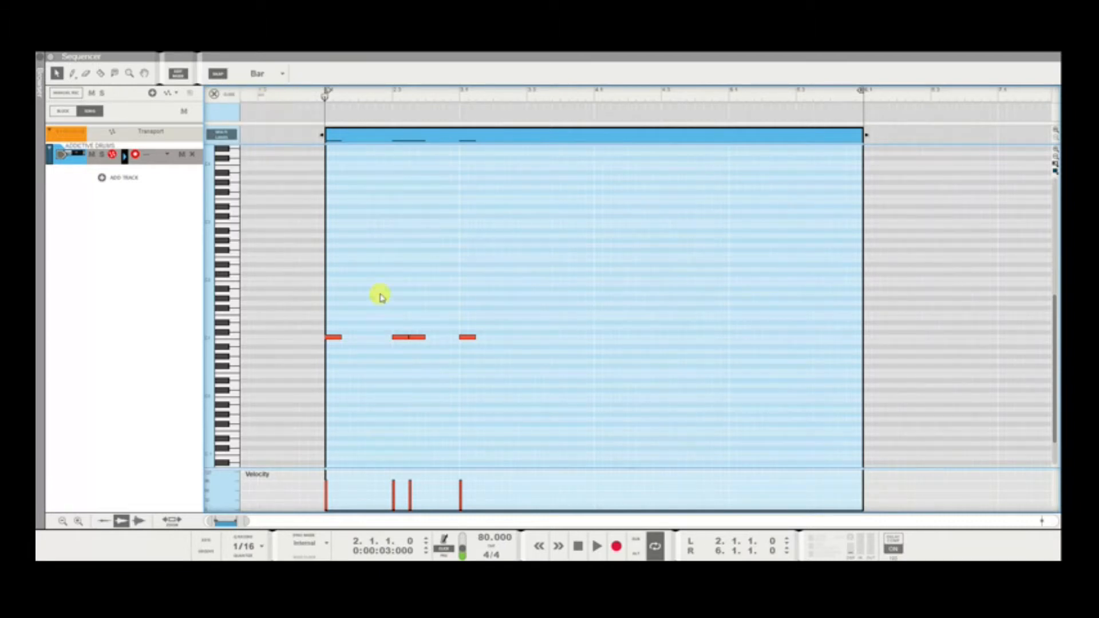
{"action": "left_click", "coordinate": [275, 75]}
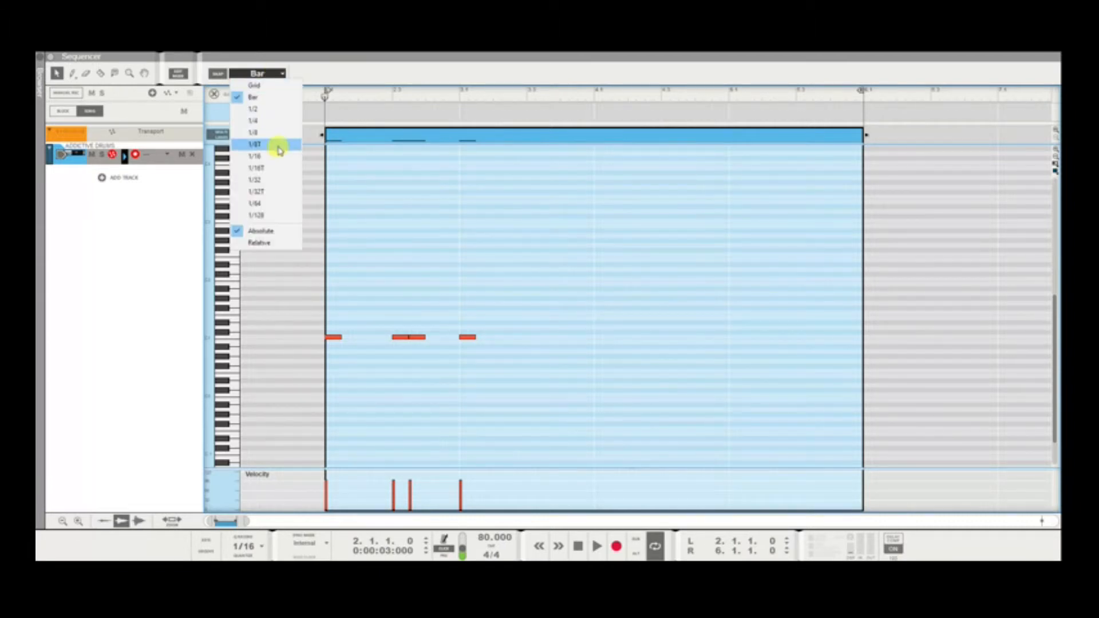
{"action": "left_click", "coordinate": [280, 179]}
{"action": "key", "text": "space"}
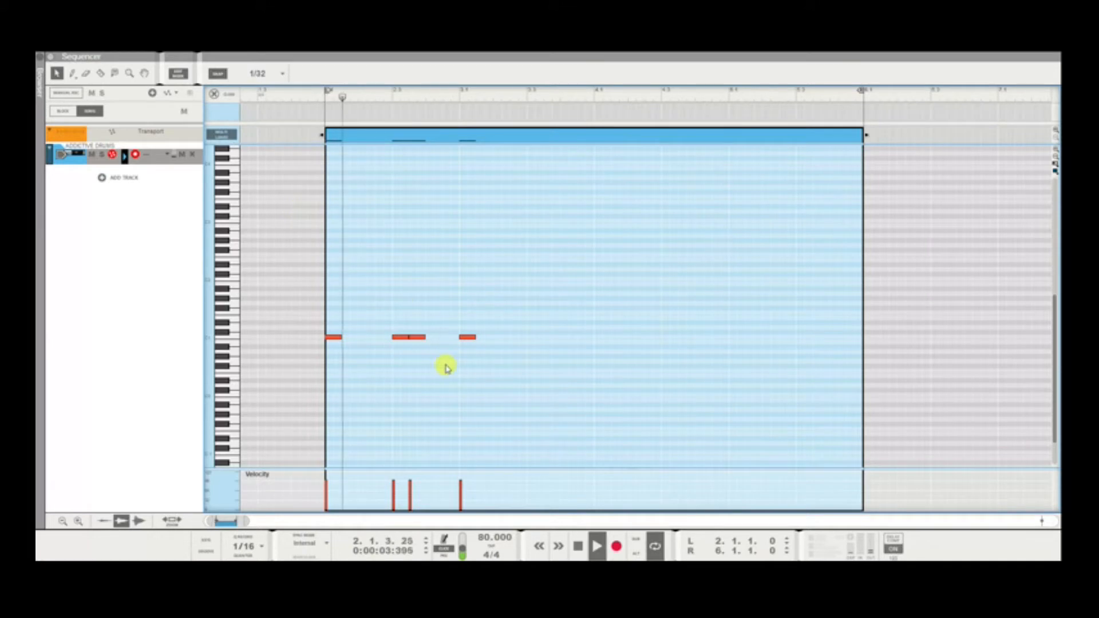
{"action": "key", "text": "space"}
{"action": "key", "text": "space"}
{"action": "key", "text": "space"}
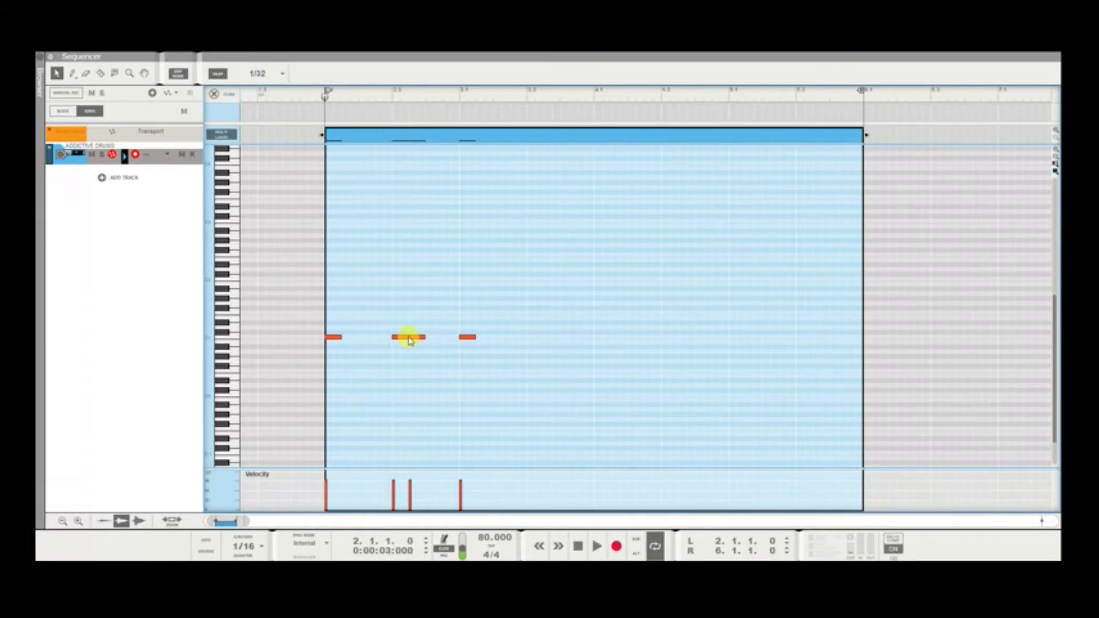
Move the start of the C1 note at 2.3.1.0 to 2.3.2.0 with a length of 0.0.1.0, and play back the pattern.
{"action": "left_click_drag", "start_coordinate": [408, 338], "coordinate": [421, 338]}
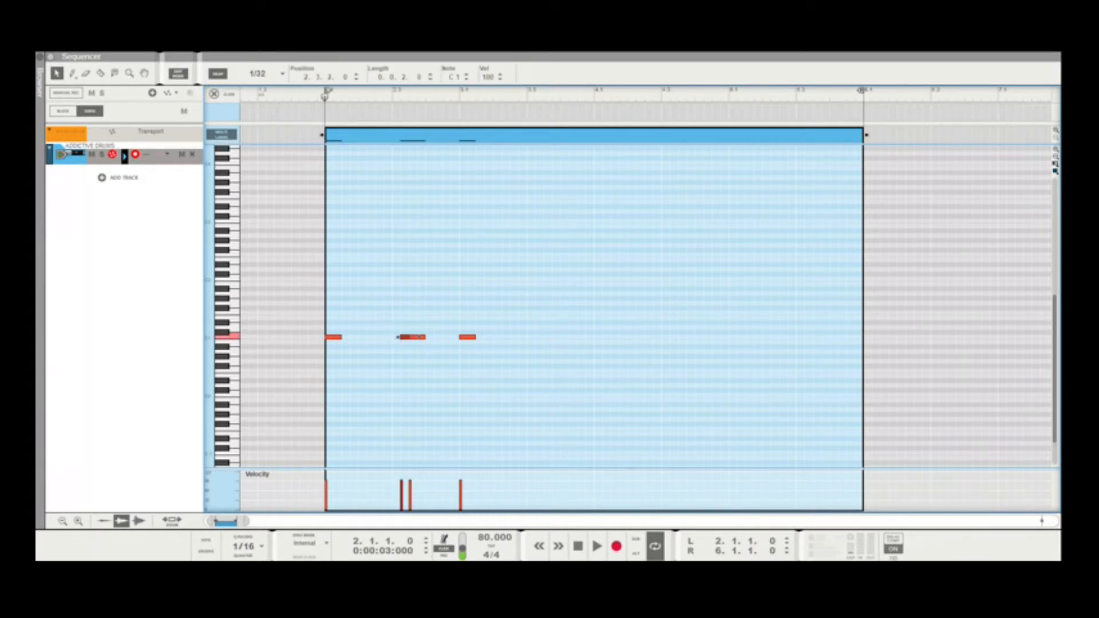
{"action": "scroll", "coordinate": [412, 343], "scroll_direction": "up", "scroll_amount": 2}
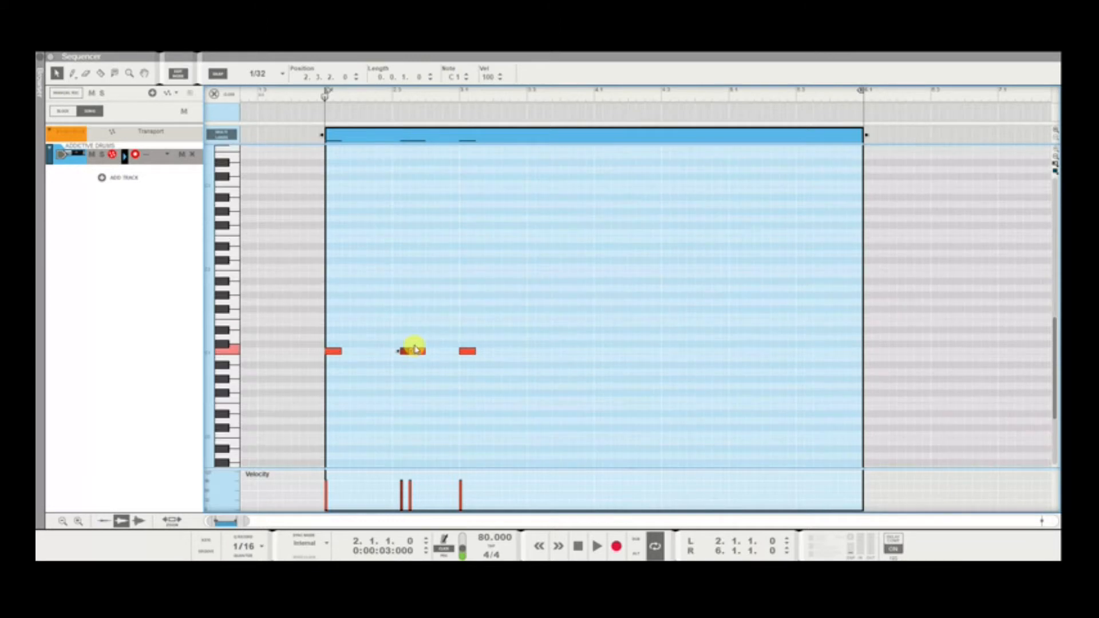
{"action": "key", "text": "space"}
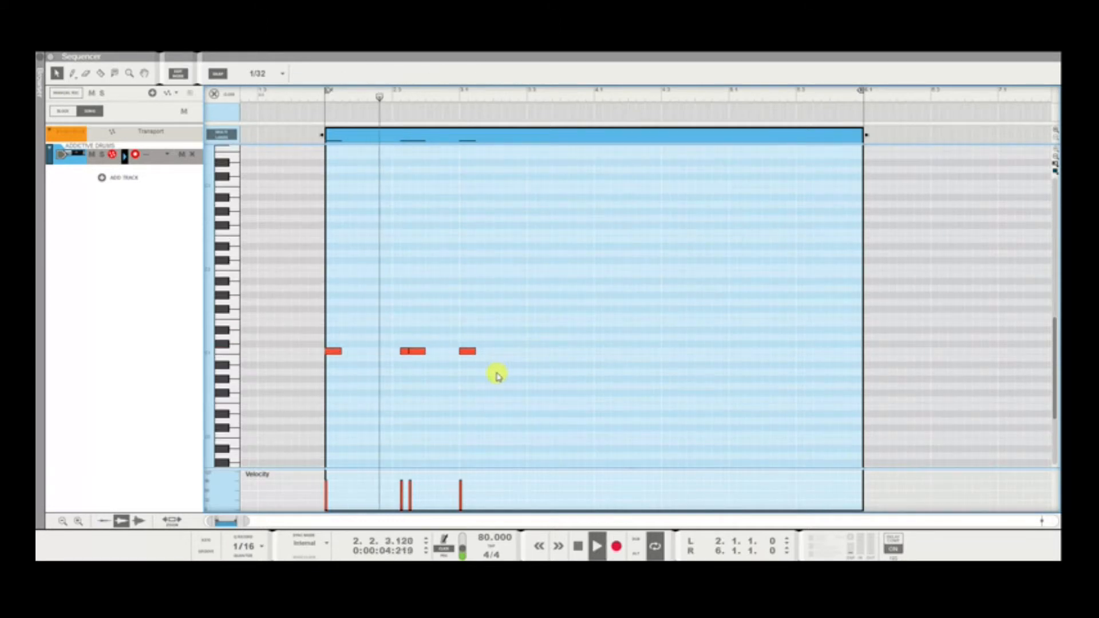
{"action": "key", "text": "space"}
Shorten the remaining C1 notes to one sixteenth each, including those at 2.1.1.0 and 3.1.1.0, and play back the pattern.
{"action": "left_click", "coordinate": [407, 351]}
{"action": "left_click_drag", "start_coordinate": [496, 361], "coordinate": [368, 351]}
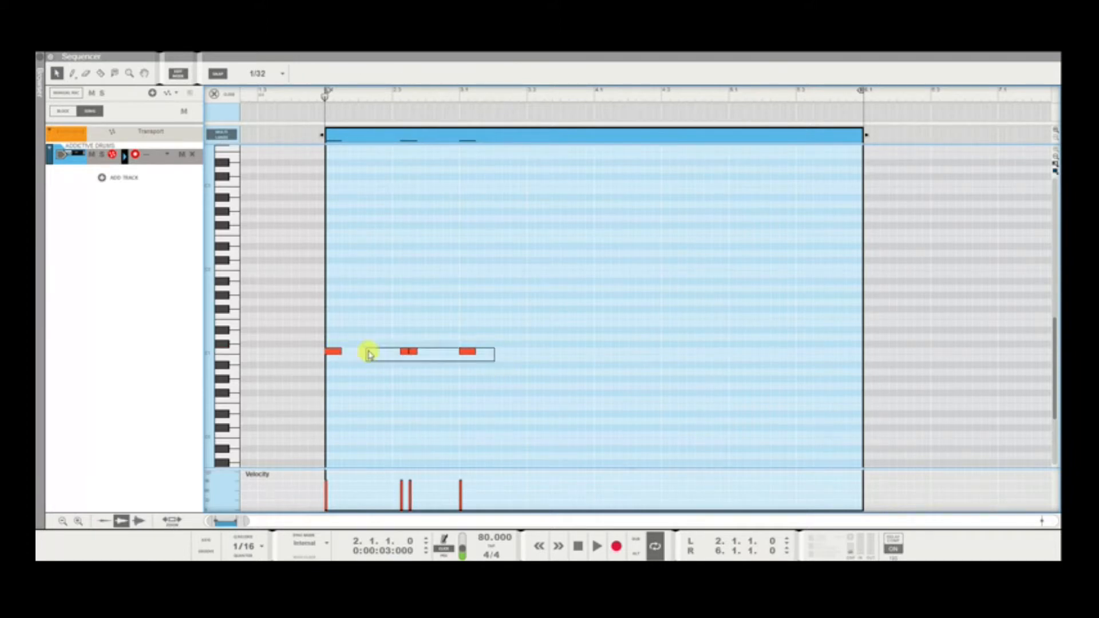
{"action": "left_click", "coordinate": [467, 351]}
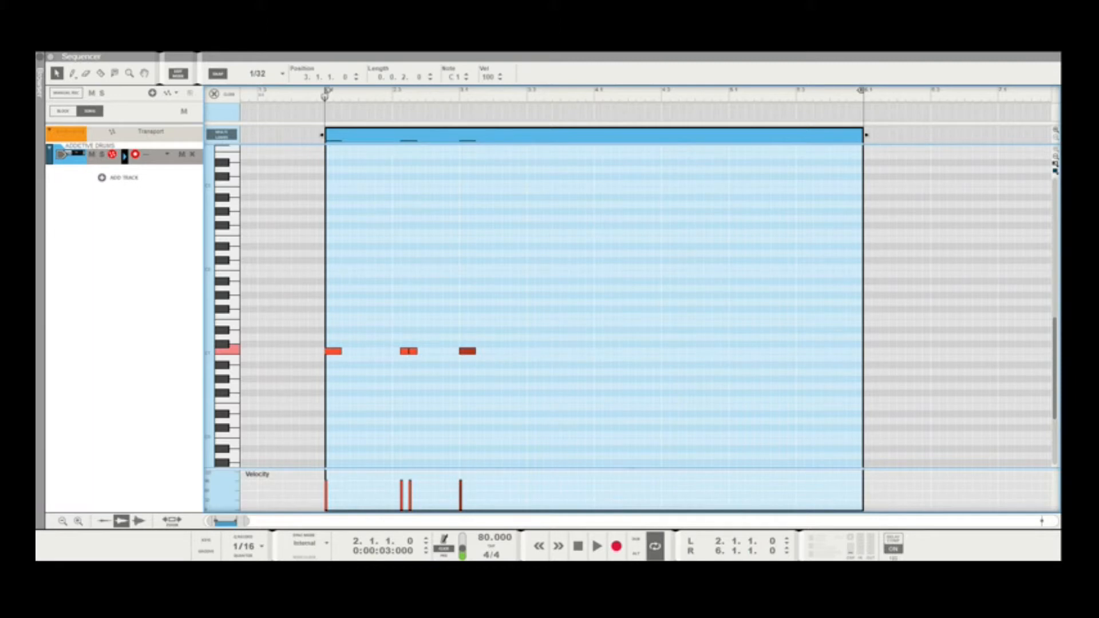
{"action": "left_click", "coordinate": [334, 350]}
{"action": "key", "text": "space"}
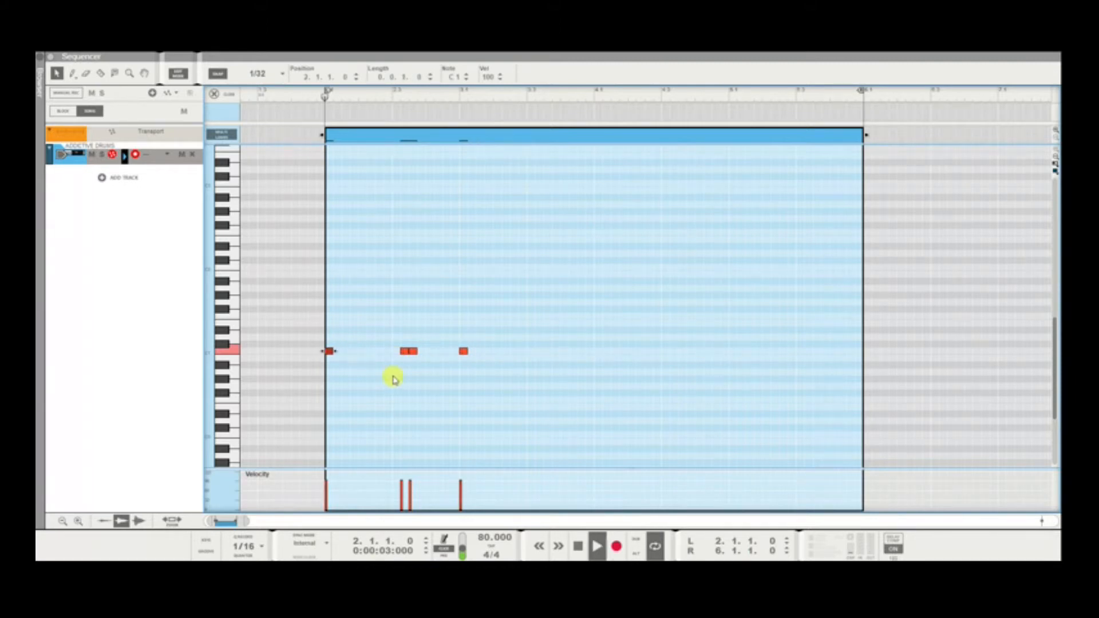
{"action": "left_click", "coordinate": [393, 379]}
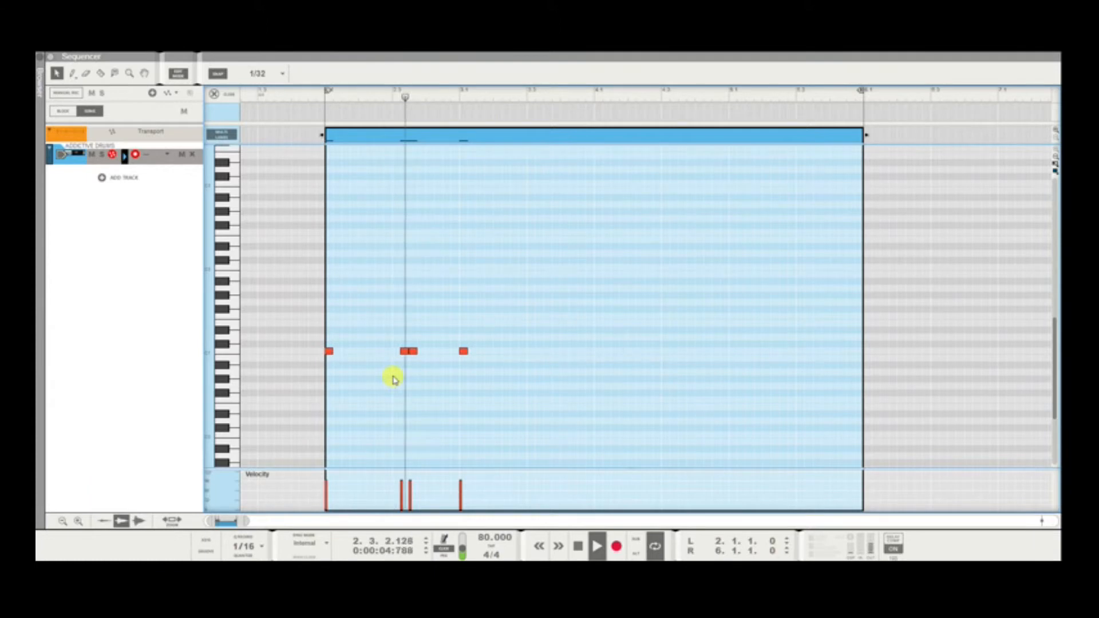
{"action": "key", "text": "space"}
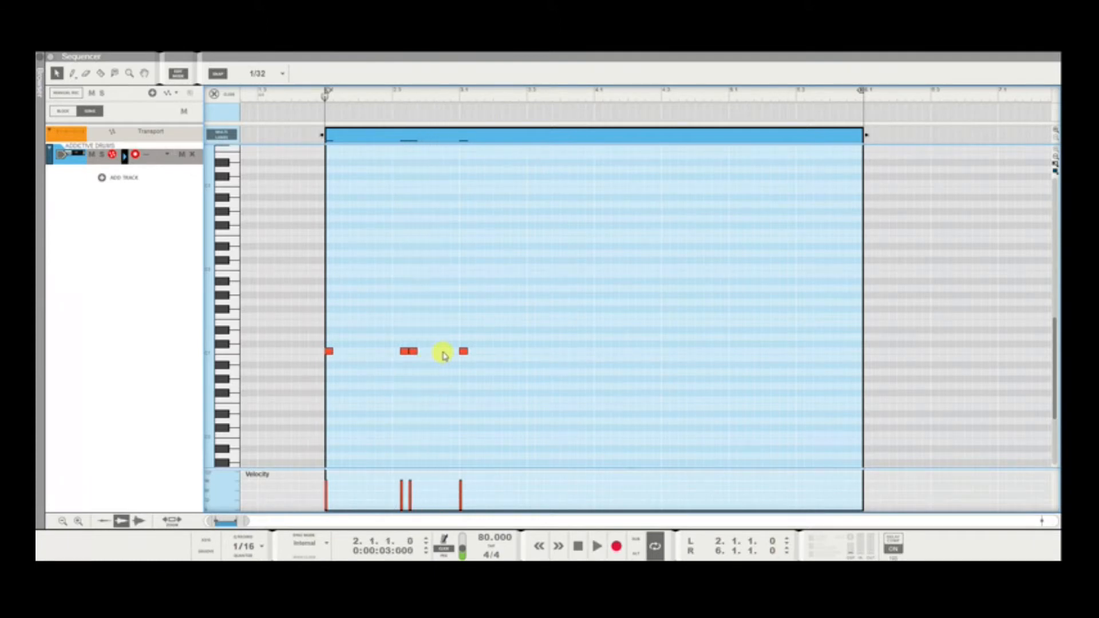
Add a short C1 note in beat 4 of bar 2 and audition it at positions 2.4.3.0 and 2.4.4.0.
{"action": "left_click", "coordinate": [440, 352]}
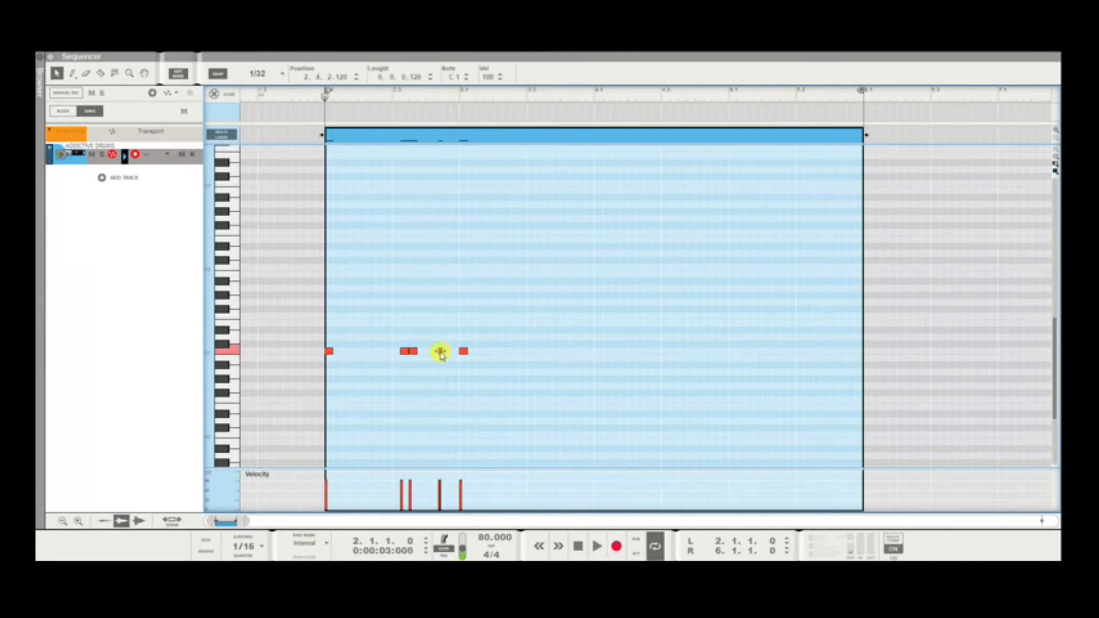
{"action": "left_click_drag", "start_coordinate": [442, 351], "coordinate": [447, 356]}
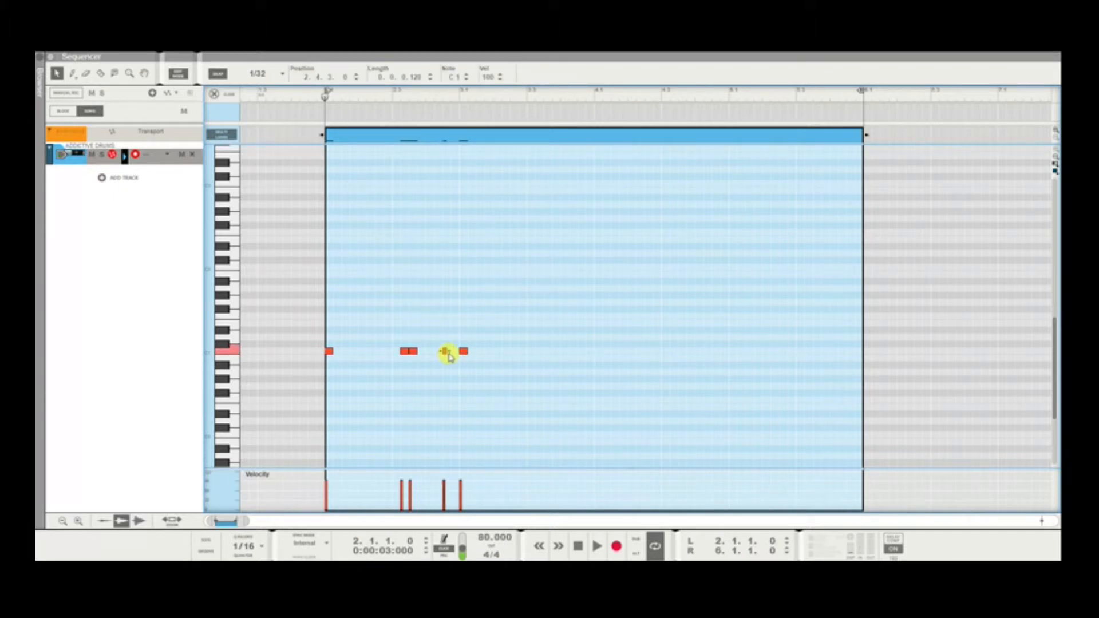
{"action": "key", "text": "space"}
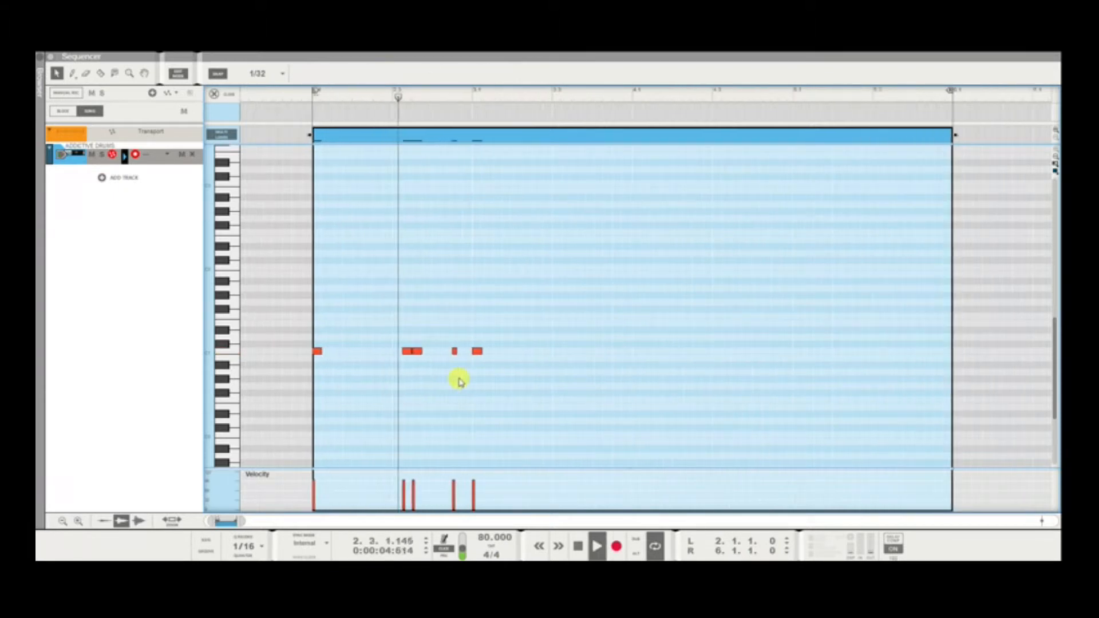
{"action": "key", "text": "space"}
{"action": "left_click_drag", "start_coordinate": [461, 354], "coordinate": [471, 355]}
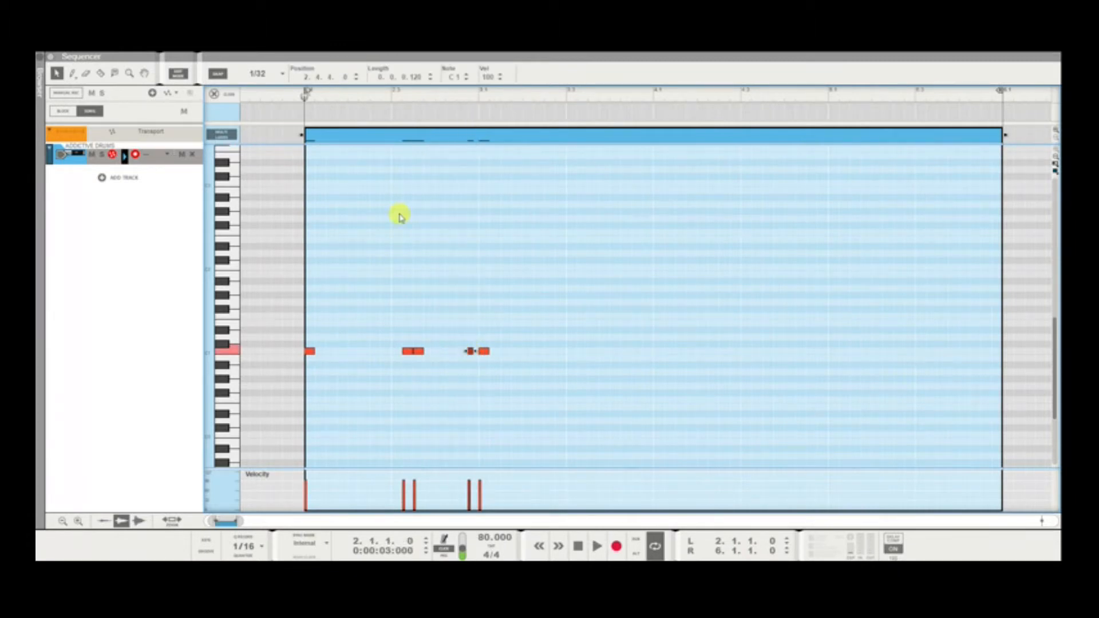
{"action": "key", "text": "space"}
Set the snap value to 1/16, move the short C1 note to 2.4.2.0, and lengthen it to one sixteenth.
{"action": "left_click", "coordinate": [280, 74]}
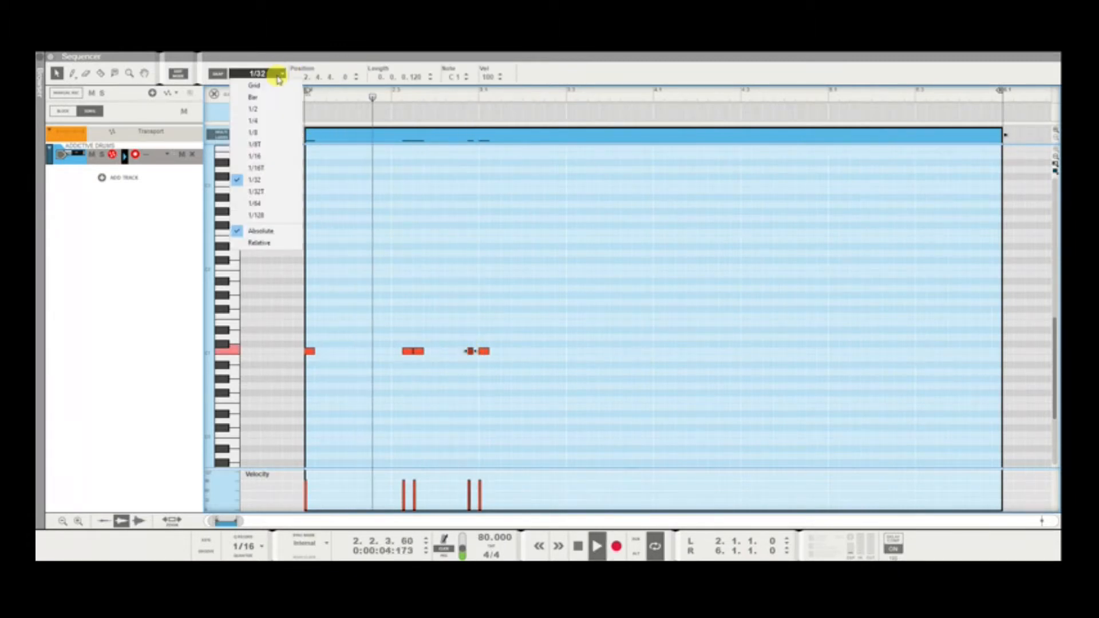
{"action": "left_click", "coordinate": [270, 156]}
{"action": "key", "text": "space"}
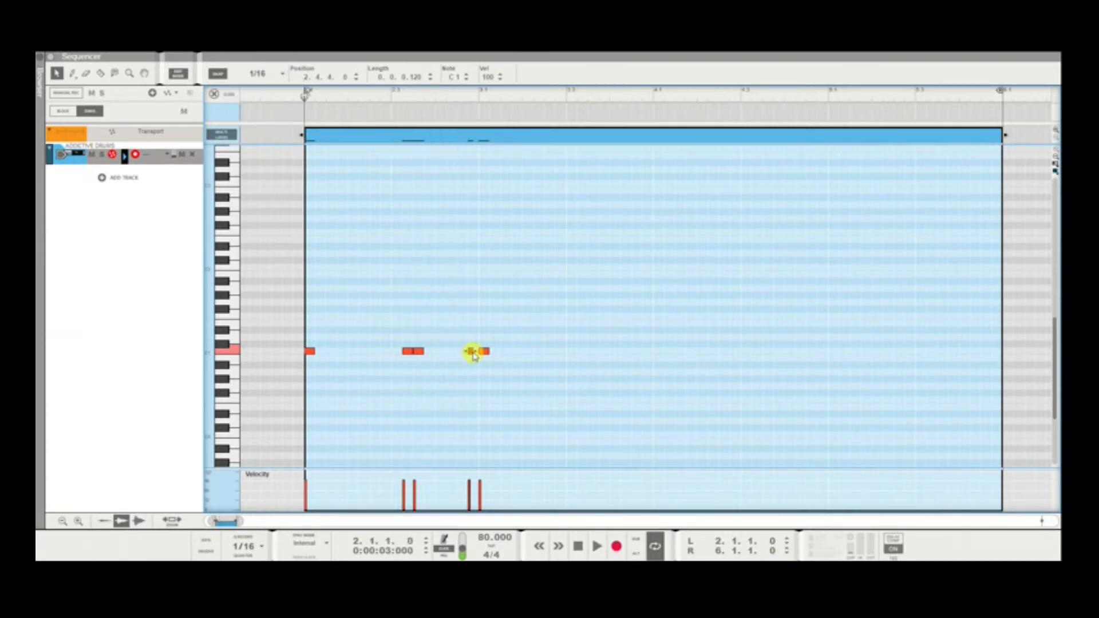
{"action": "left_click_drag", "start_coordinate": [467, 352], "coordinate": [451, 353]}
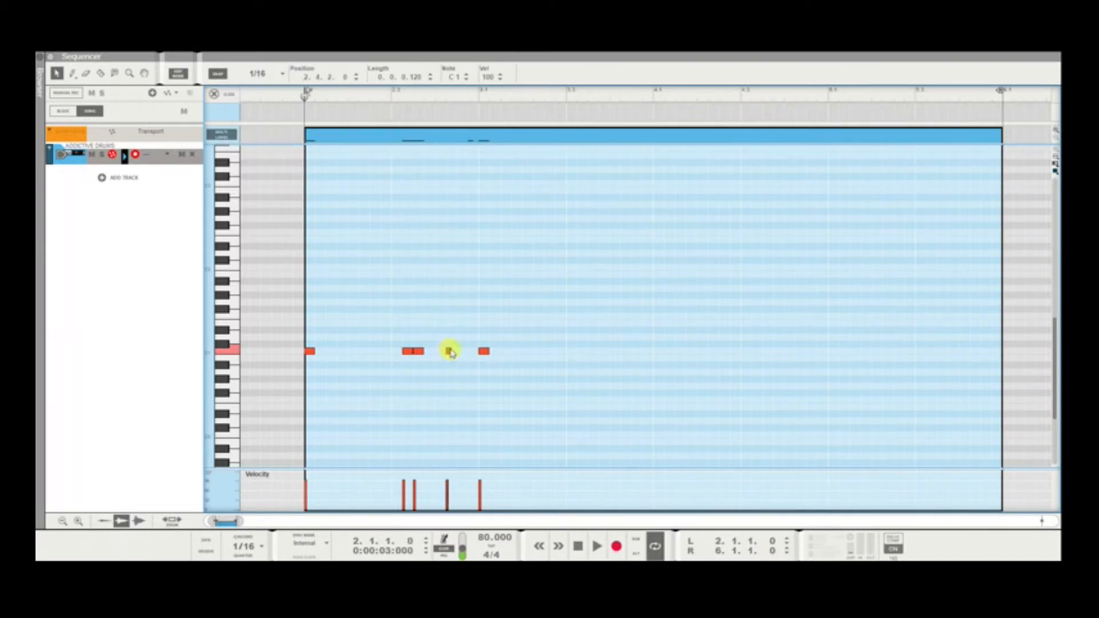
{"action": "key", "text": "space"}
{"action": "left_click", "coordinate": [458, 391]}
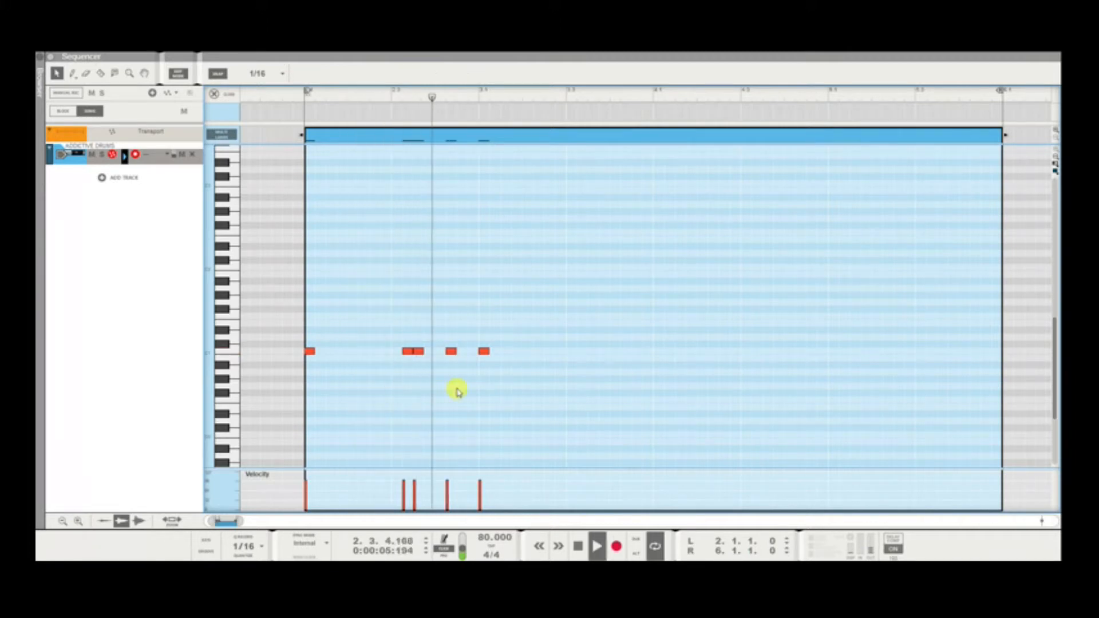
{"action": "key", "text": "space"}
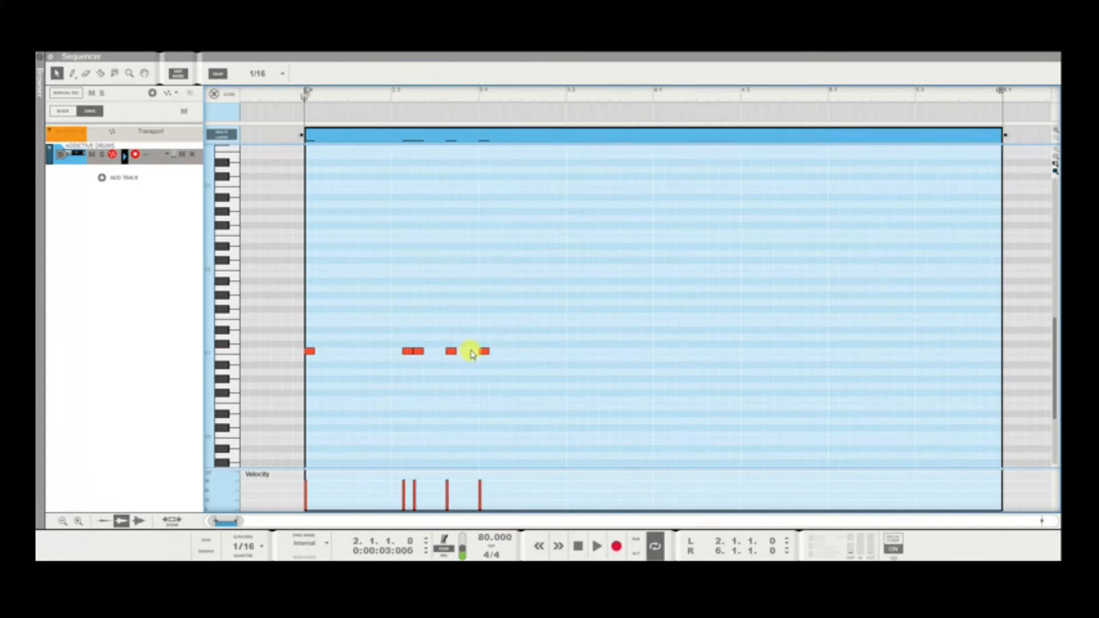
Add a sixteenth C1 note at position 2.4.4.0 and play back the pattern.
{"action": "left_click", "coordinate": [468, 351], "text": "alt"}
{"action": "key", "text": "space"}
{"action": "left_click", "coordinate": [480, 389]}
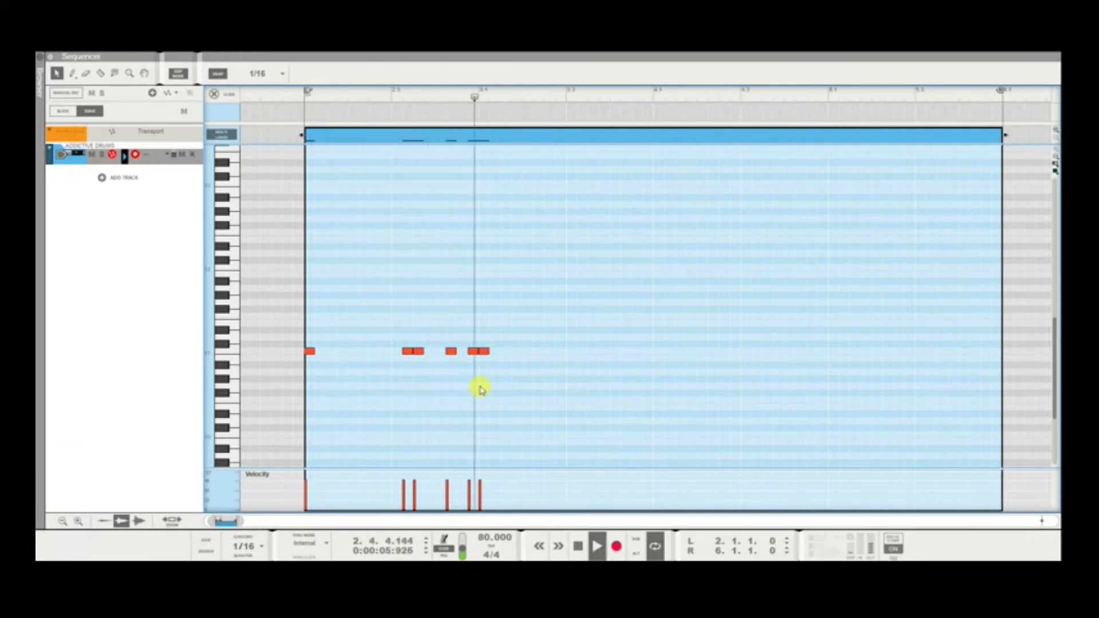
{"action": "key", "text": "space"}
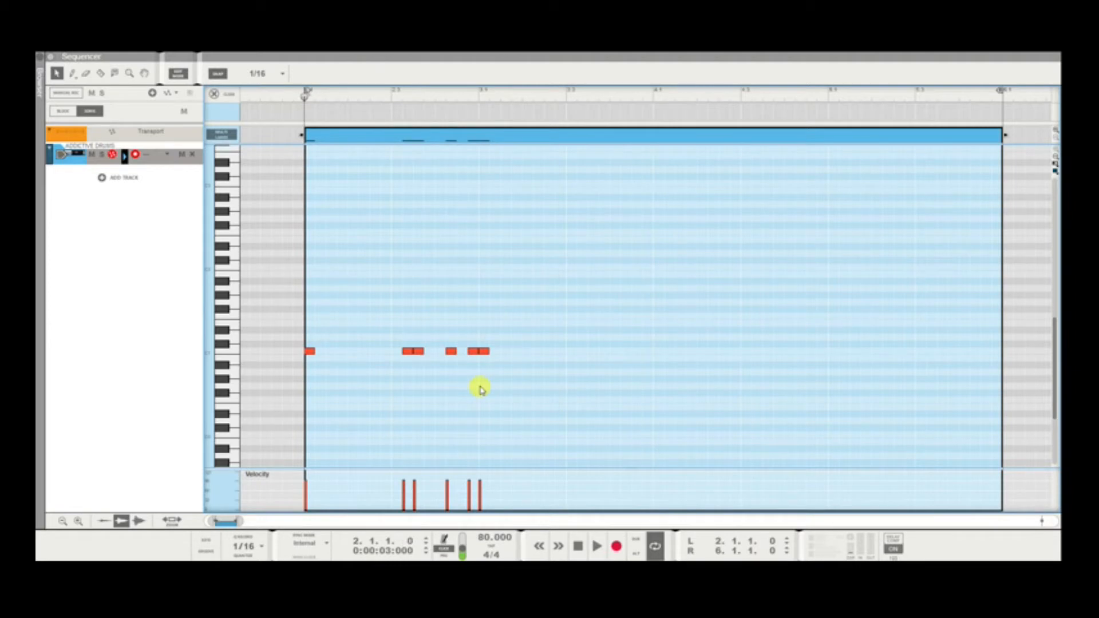
{"action": "key", "text": "space"}
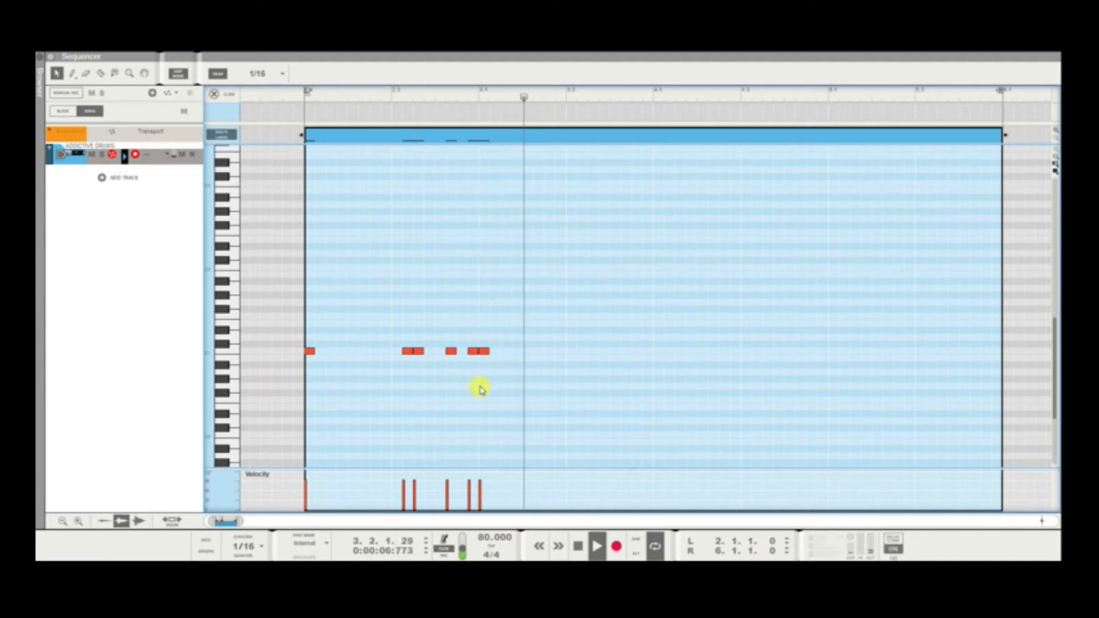
{"action": "key", "text": "space"}
Duplicate all the C1 notes so the copy starts at position 3.3.1.0, and play back the pattern.
{"action": "left_click_drag", "start_coordinate": [387, 351], "coordinate": [574, 351]}
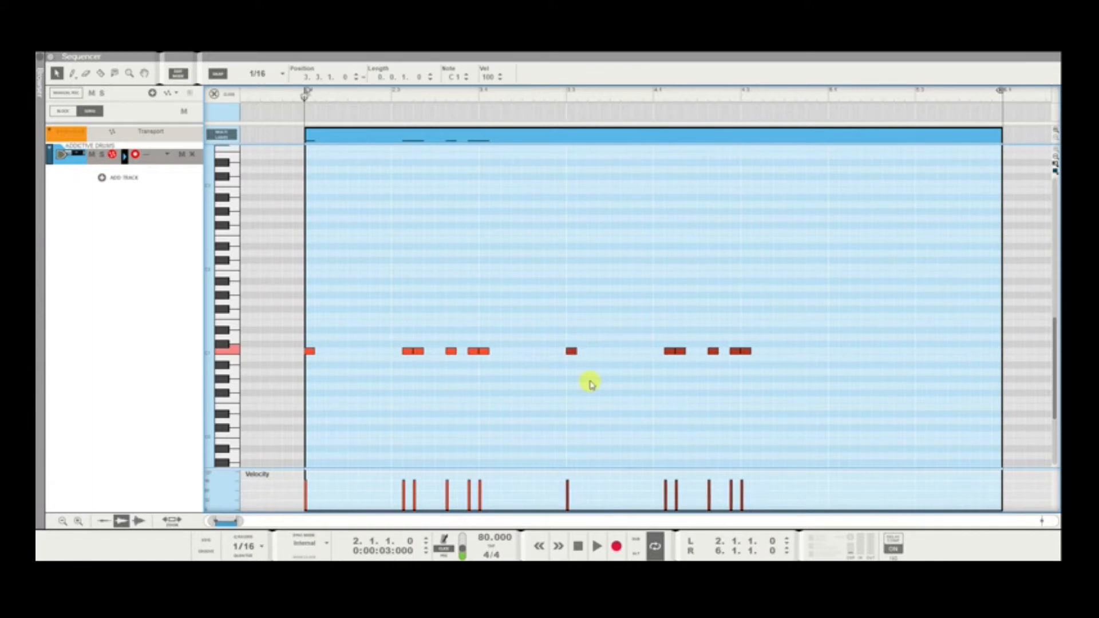
{"action": "left_click", "coordinate": [591, 420]}
{"action": "key", "text": "space"}
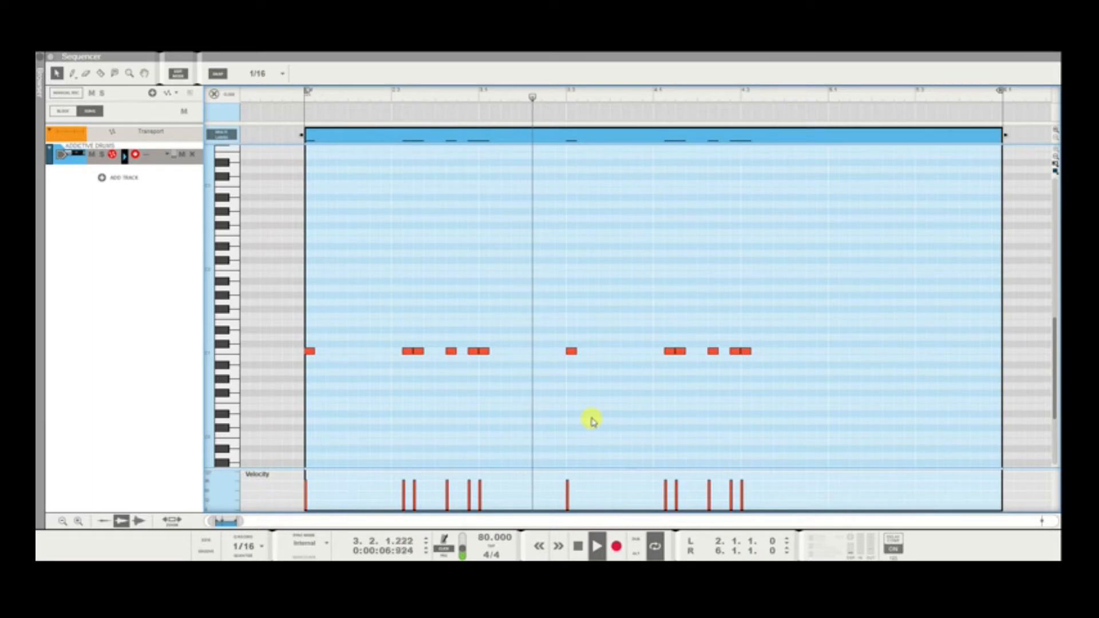
{"action": "key", "text": "space"}
Delete the first copied note at 3.3.1.0 and play back the pattern.
{"action": "left_click_drag", "start_coordinate": [575, 313], "coordinate": [589, 371]}
{"action": "key", "text": "Delete"}
{"action": "key", "text": "space"}
{"action": "key", "text": "ctrl+minus"}
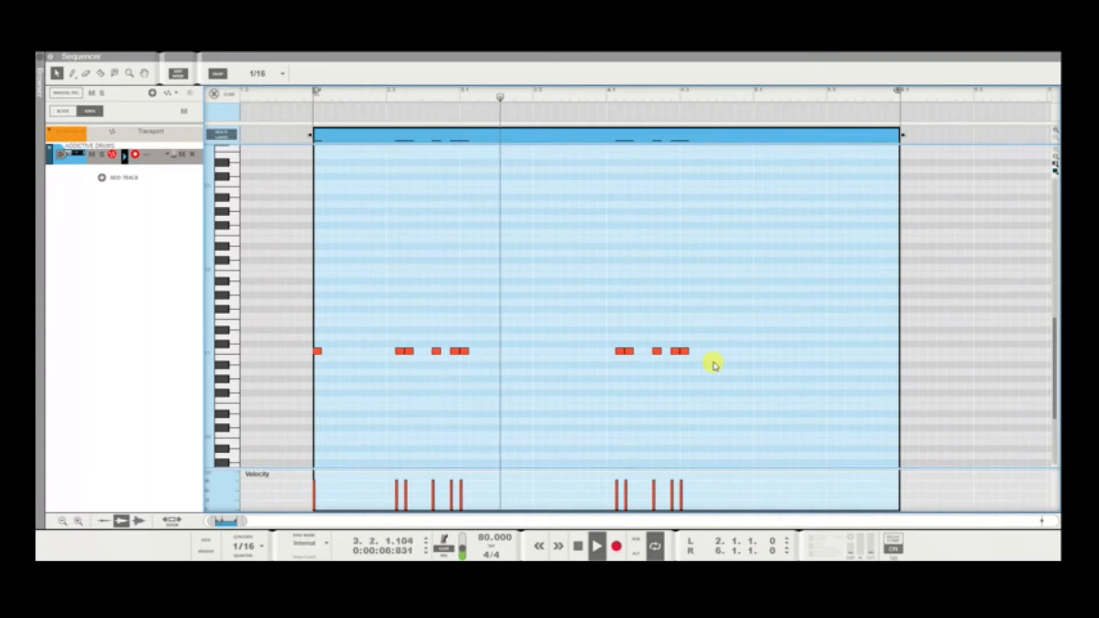
{"action": "key", "text": "space"}
Move the remaining copied notes two beats earlier so they start at 3.3.2.0, and play back the pattern.
{"action": "left_click_drag", "start_coordinate": [703, 362], "coordinate": [549, 358]}
{"action": "left_click", "coordinate": [565, 384]}
{"action": "key", "text": "space"}
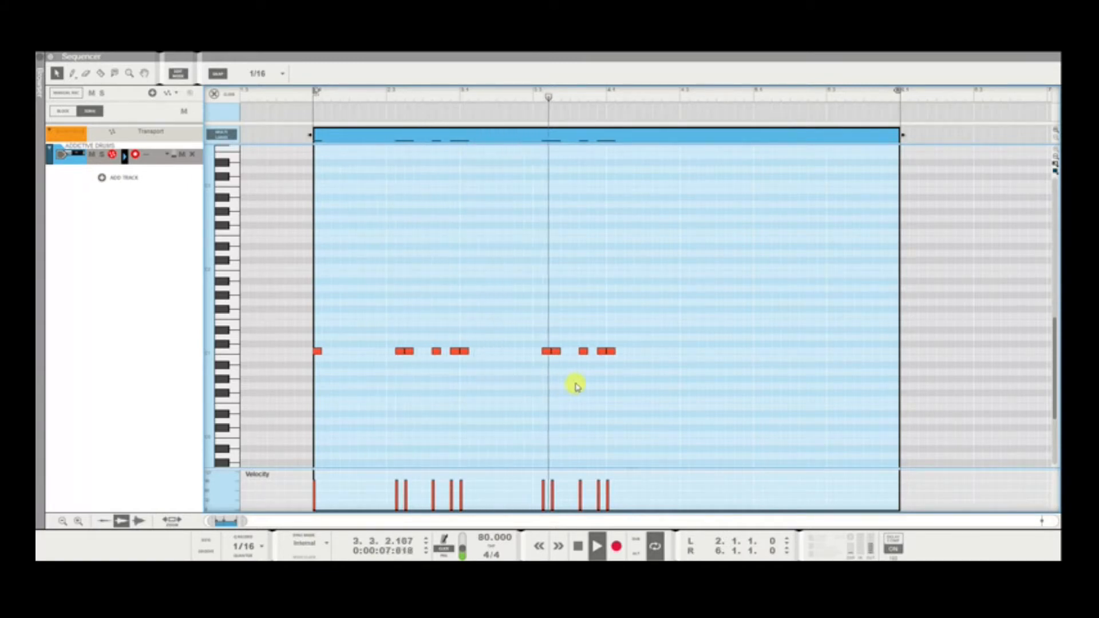
Delete the copied C1 note one sixteenth before bar 4 and play back the pattern.
{"action": "key", "text": "space"}
{"action": "left_click", "coordinate": [601, 351]}
{"action": "key", "text": "Delete"}
{"action": "key", "text": "space"}
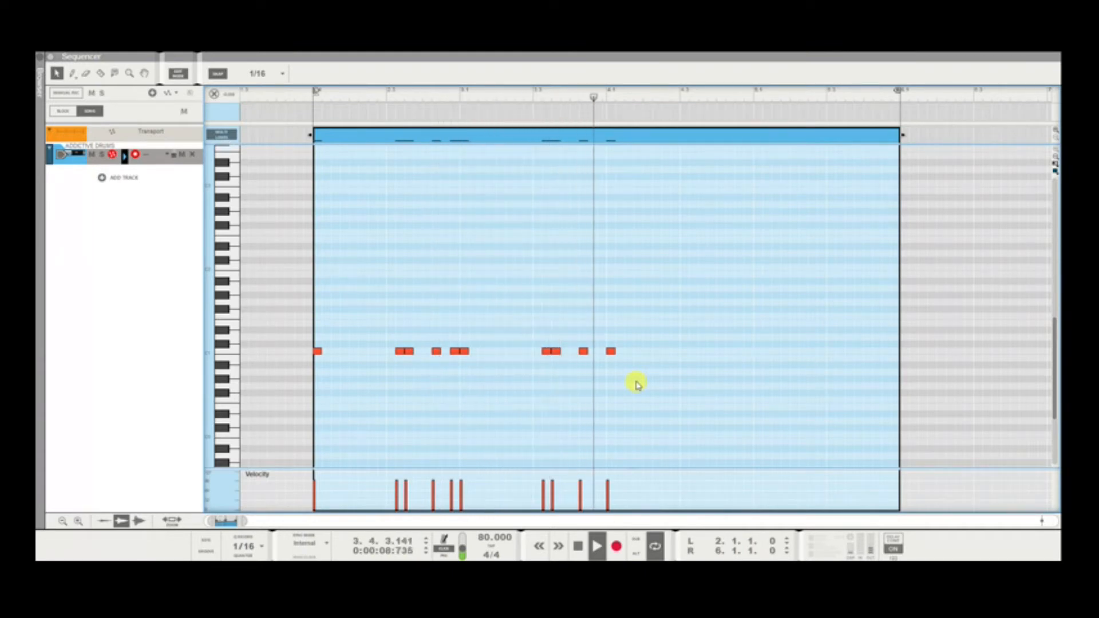
{"action": "key", "text": "space"}
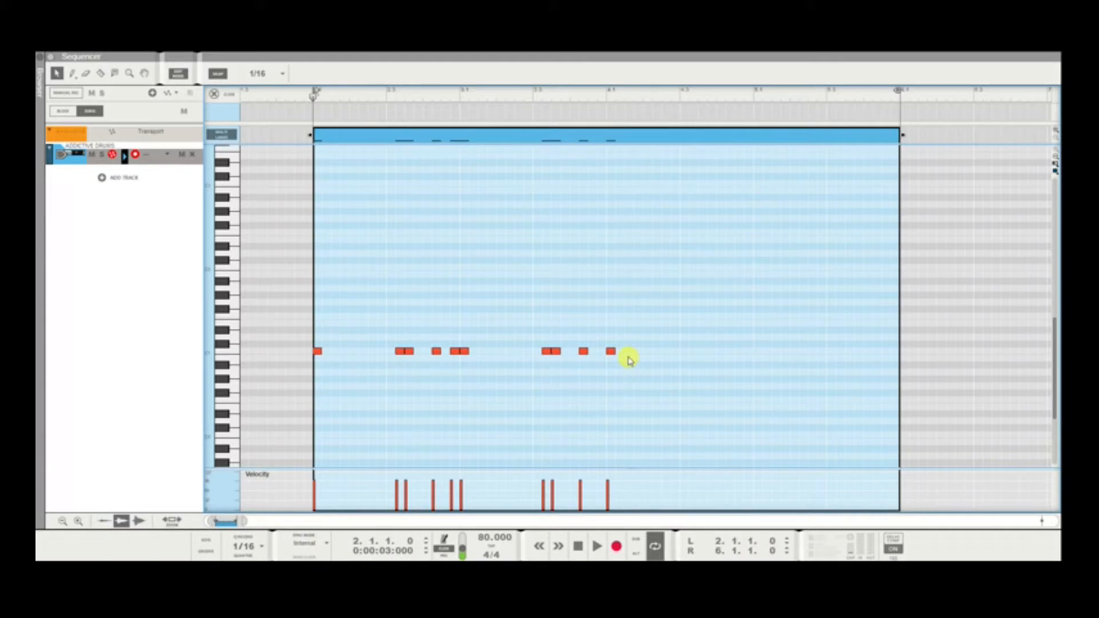
{"action": "left_click", "coordinate": [611, 351]}
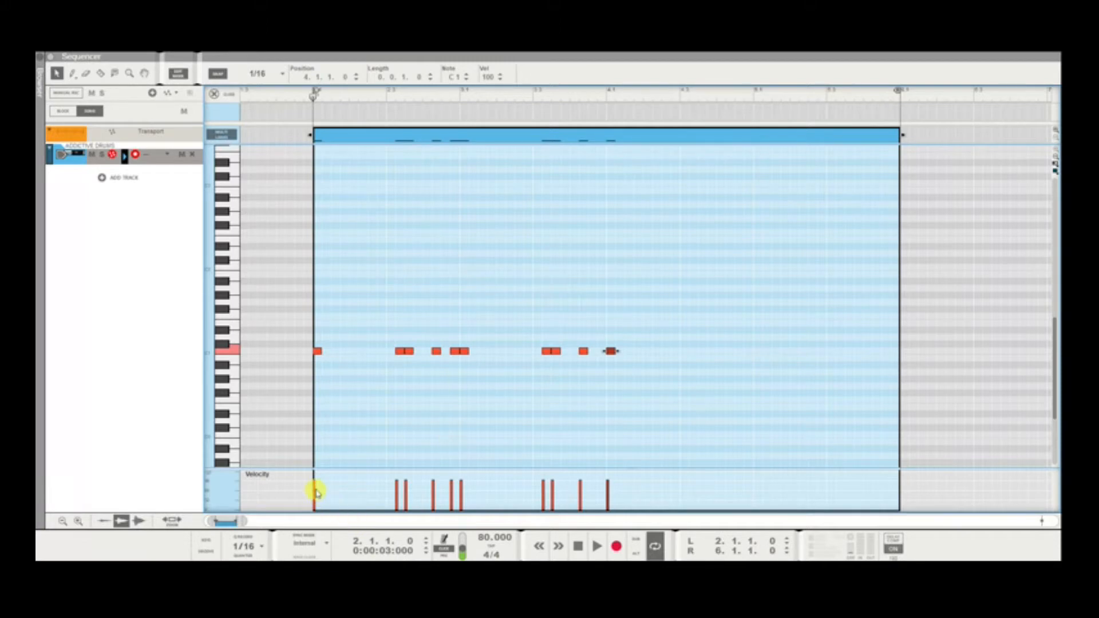
{"action": "left_click_drag", "start_coordinate": [635, 380], "coordinate": [311, 336]}
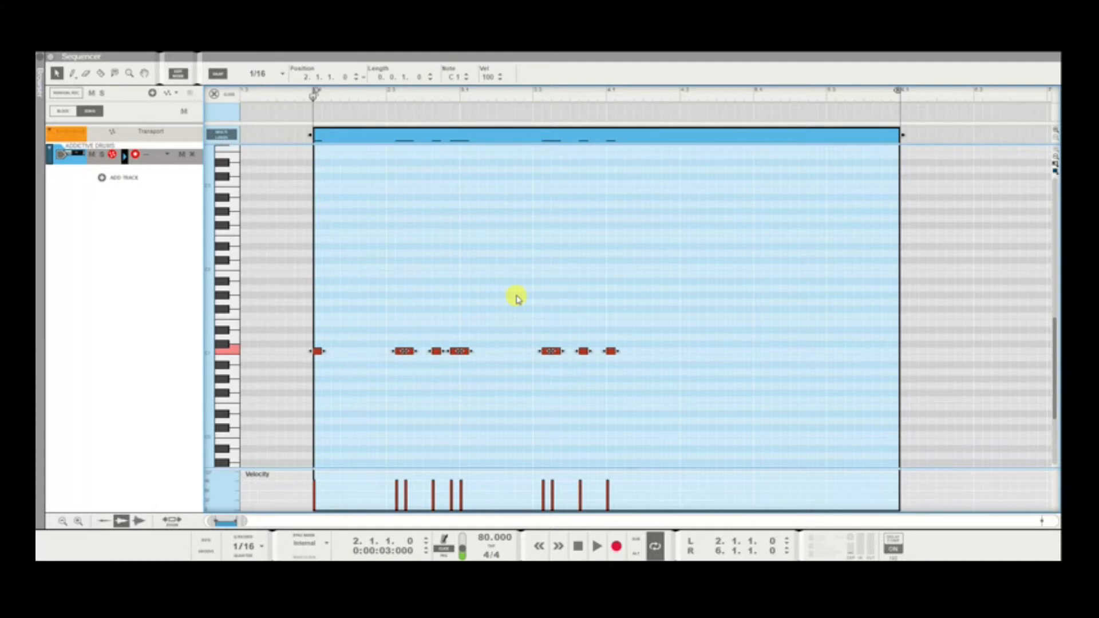
{"action": "left_click", "coordinate": [609, 404]}
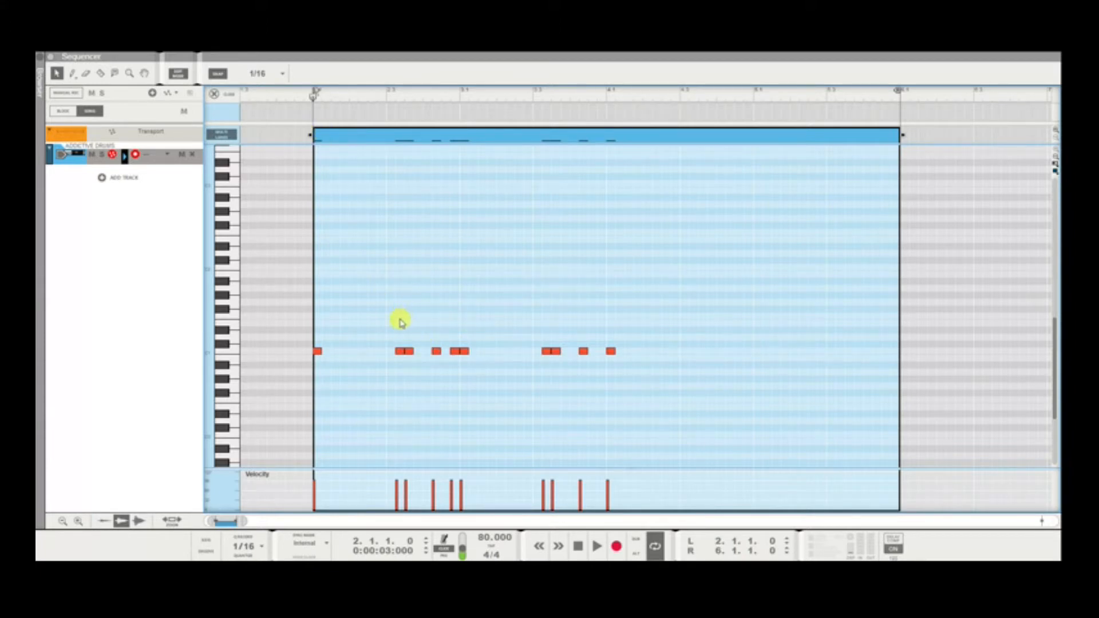
Play back the pattern and add a sixteenth C#1 note at position 2.2.2.0.
{"action": "key", "text": "space"}
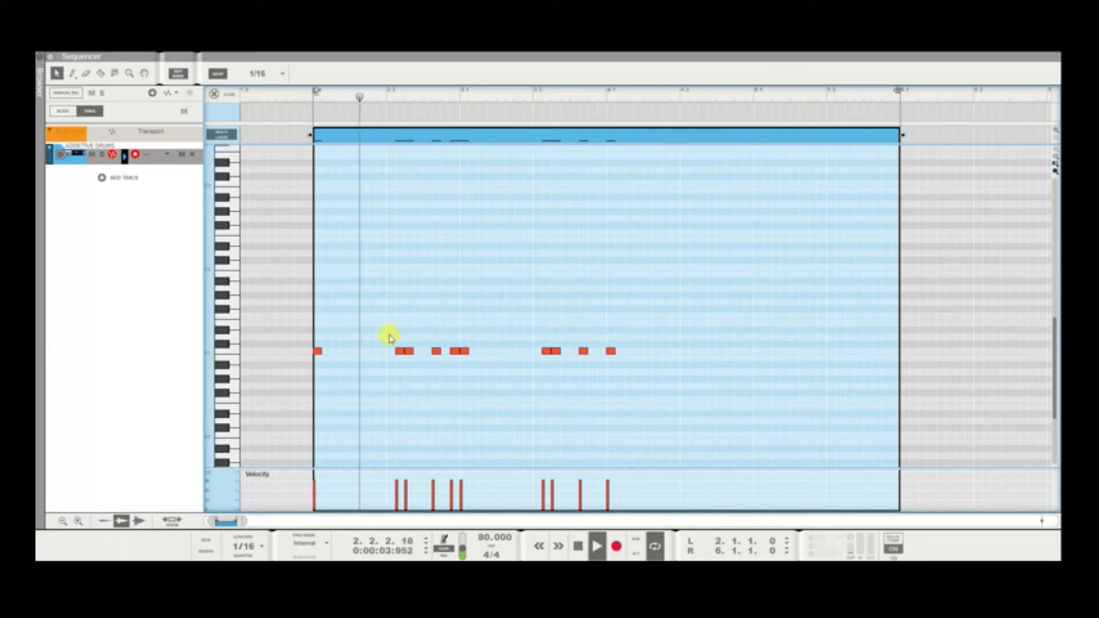
{"action": "key", "text": "space"}
{"action": "left_click", "coordinate": [362, 344]}
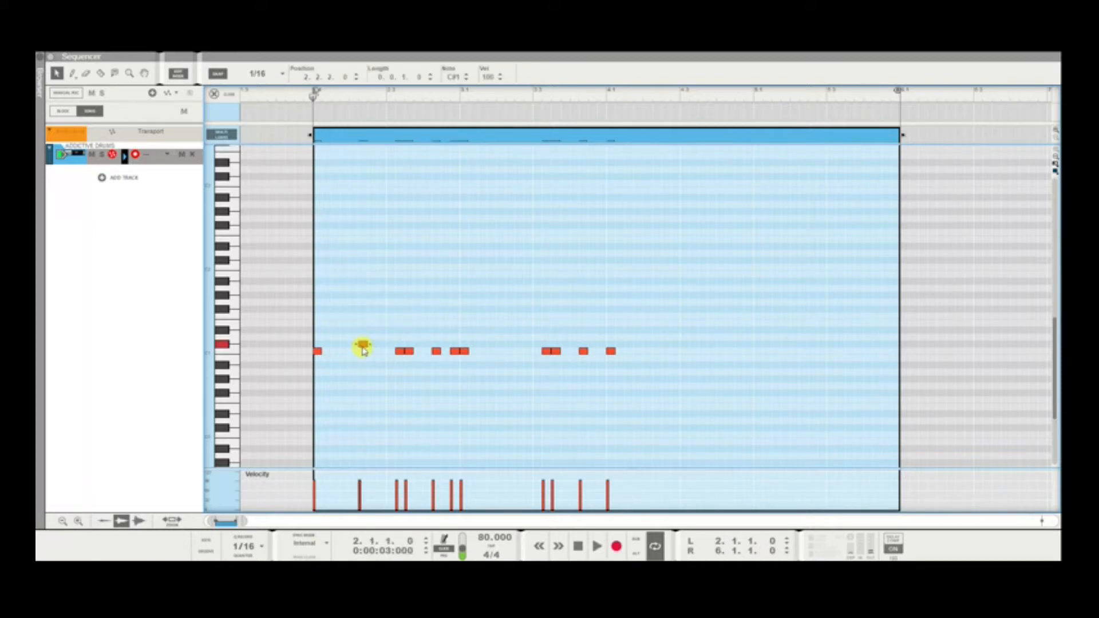
{"action": "key", "text": "space"}
{"action": "key", "text": "space"}
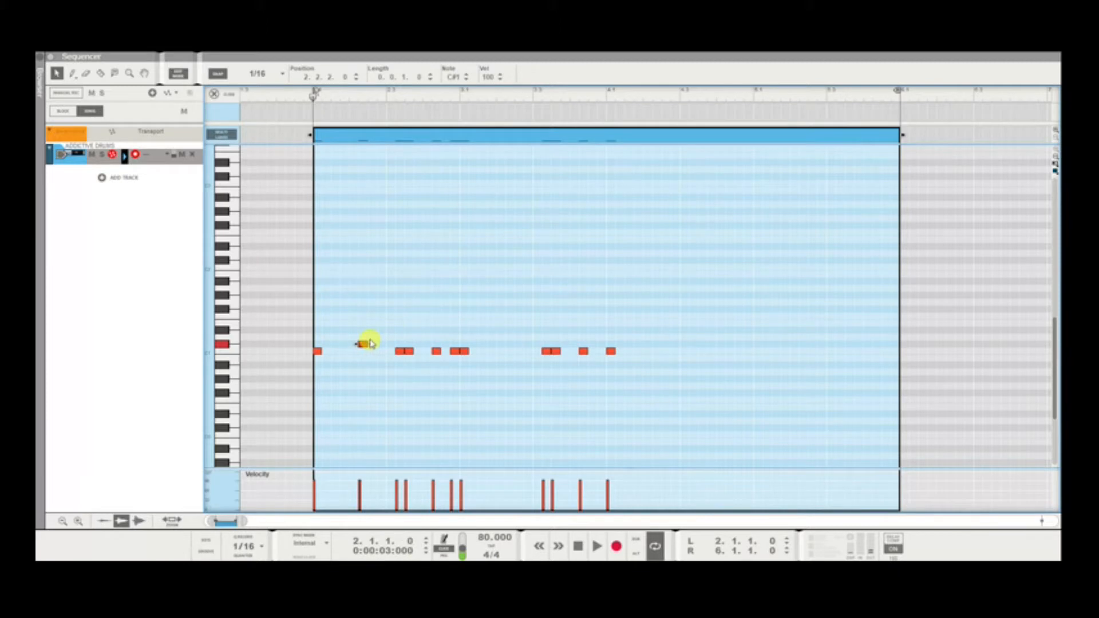
Move the C#1 note one sixteenth earlier to position 2.2.1.0 and play back the pattern.
{"action": "left_click_drag", "start_coordinate": [360, 346], "coordinate": [351, 346]}
{"action": "left_click", "coordinate": [364, 368]}
{"action": "key", "text": "space"}
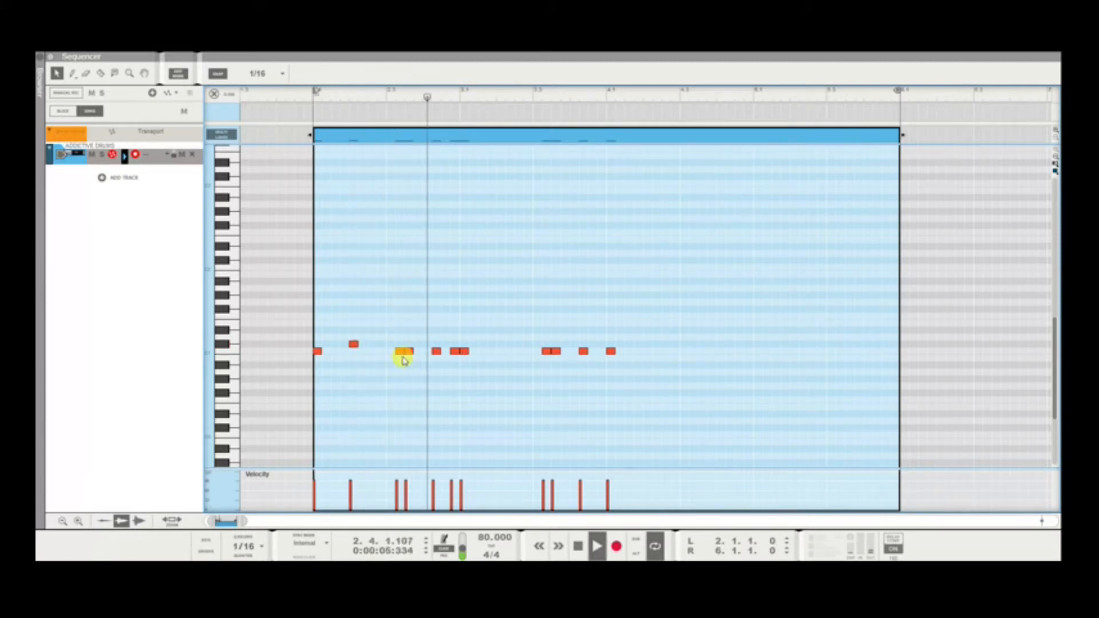
{"action": "key", "text": "space"}
Add C#1 notes at position 2.4.1.0 and halfway through the first beat of bar 3, and play back the pattern.
{"action": "left_click", "coordinate": [427, 344], "text": "alt"}
{"action": "key", "text": "space"}
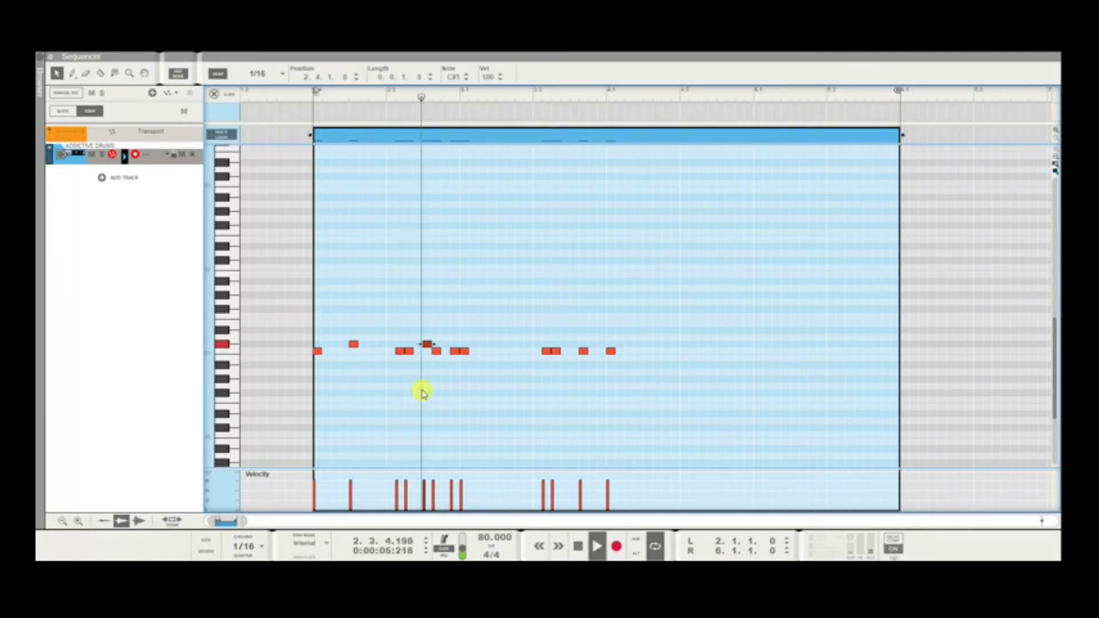
{"action": "left_click", "coordinate": [483, 344], "text": "alt"}
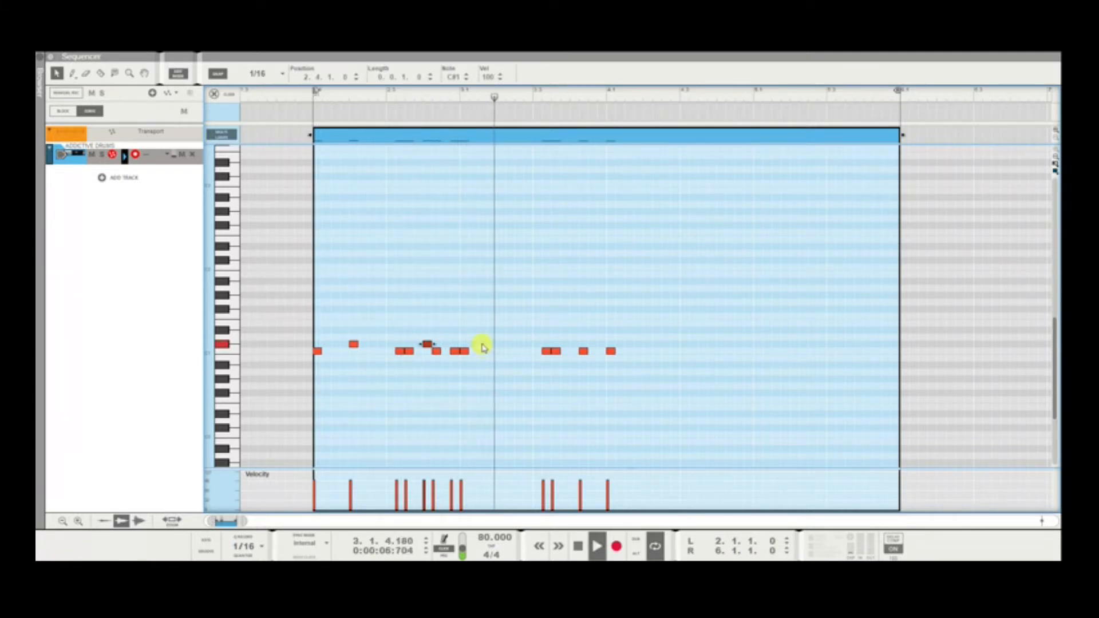
{"action": "key", "text": "space"}
{"action": "key", "text": "space"}
{"action": "left_click", "coordinate": [488, 375]}
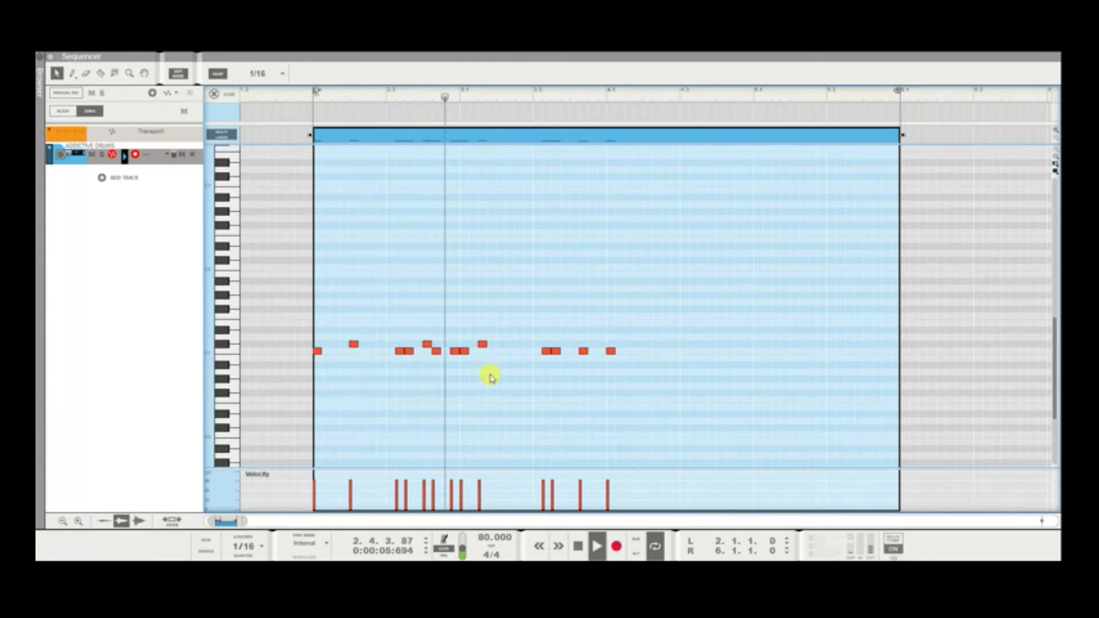
{"action": "key", "text": "space"}
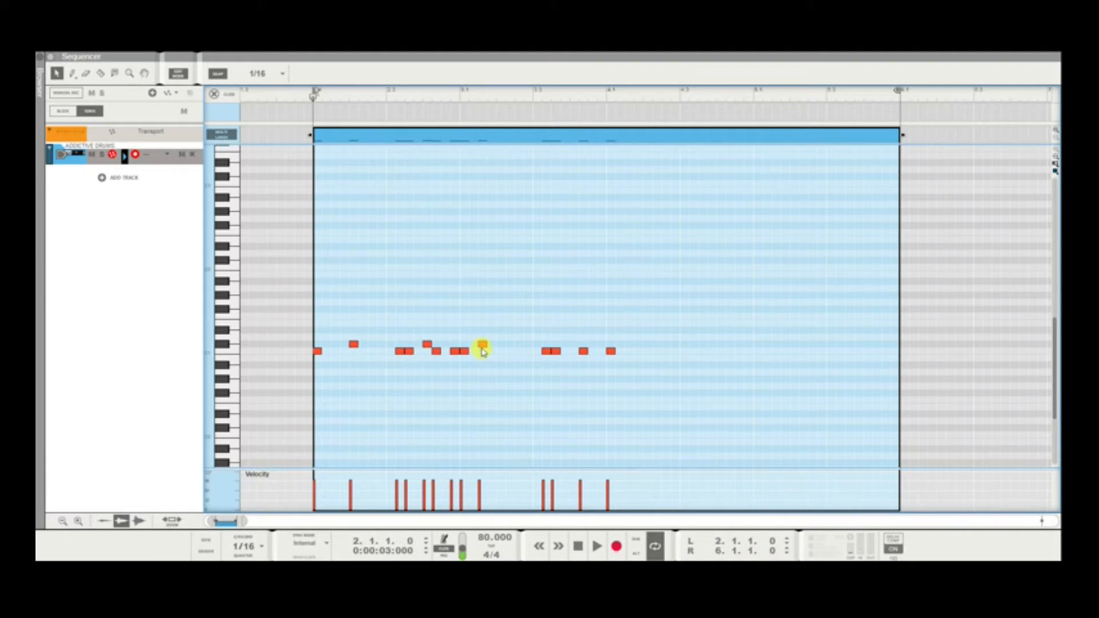
Move the last C#1 note to position 3.2.1.0 and play back the pattern from 2.4.2.0 and from 2.1.1.0.
{"action": "left_click", "coordinate": [488, 347]}
{"action": "left_click", "coordinate": [433, 96]}
{"action": "key", "text": "space"}
{"action": "key", "text": "space"}
{"action": "left_click_drag", "start_coordinate": [483, 346], "coordinate": [499, 345]}
{"action": "key", "text": "space"}
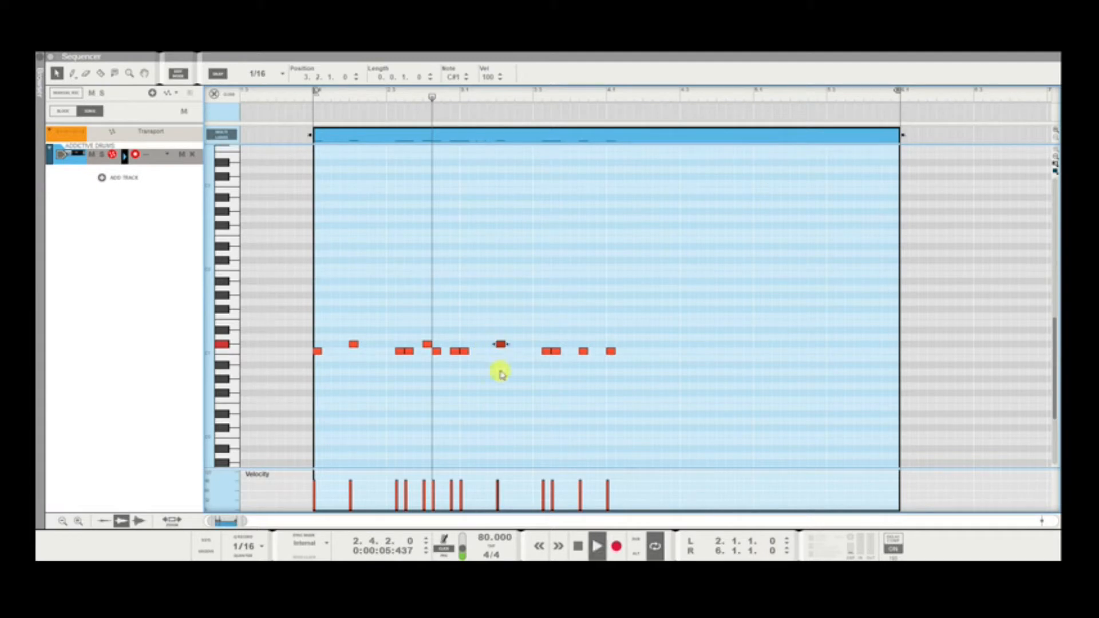
{"action": "key", "text": "space"}
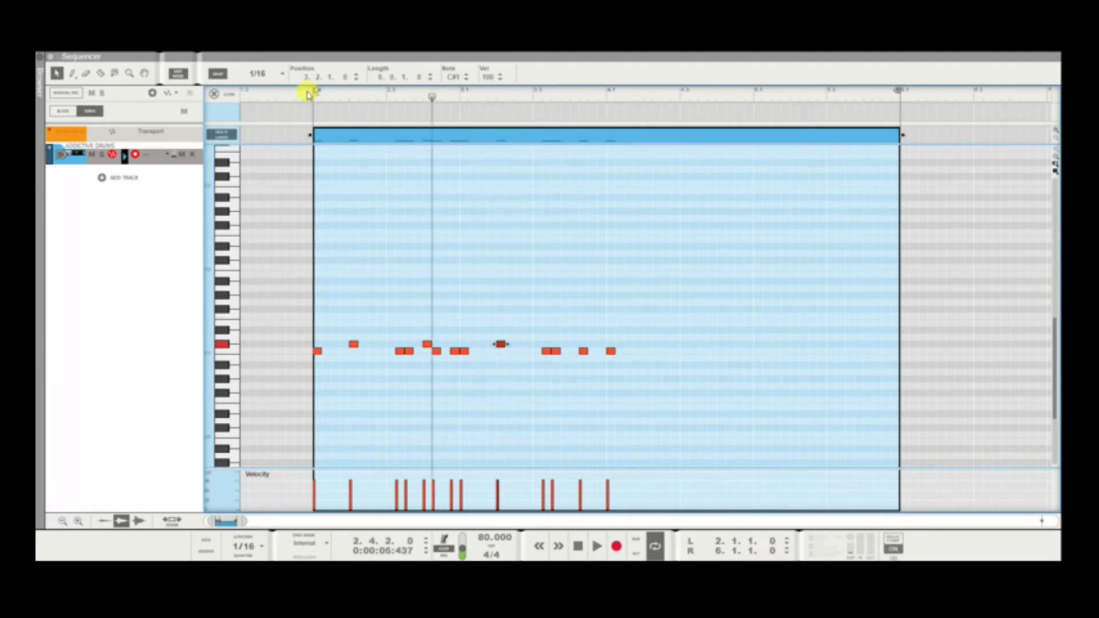
{"action": "left_click", "coordinate": [314, 96]}
{"action": "key", "text": "space"}
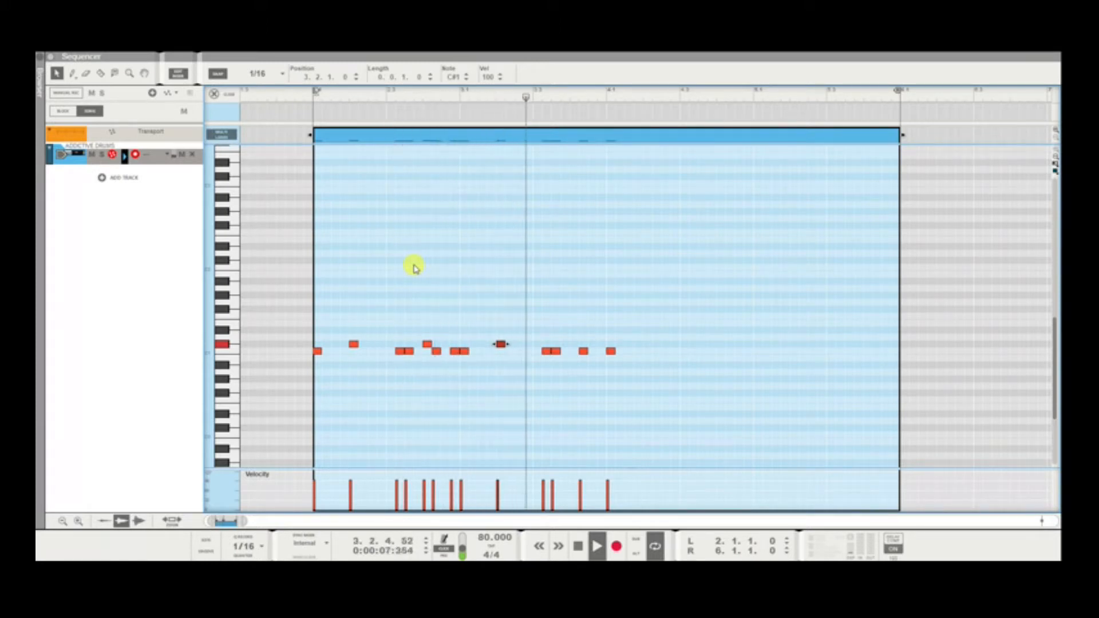
{"action": "key", "text": "space"}
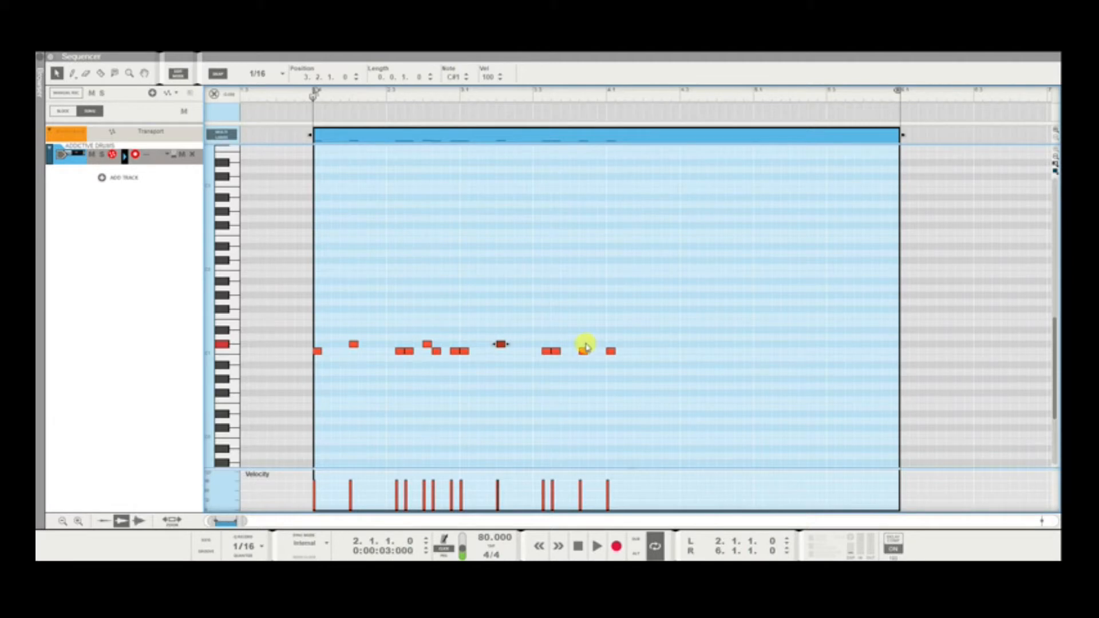
Add a C#1 note at position 3.4.1.0 and play back the pattern from 3.2.4.0.
{"action": "left_click", "coordinate": [530, 95]}
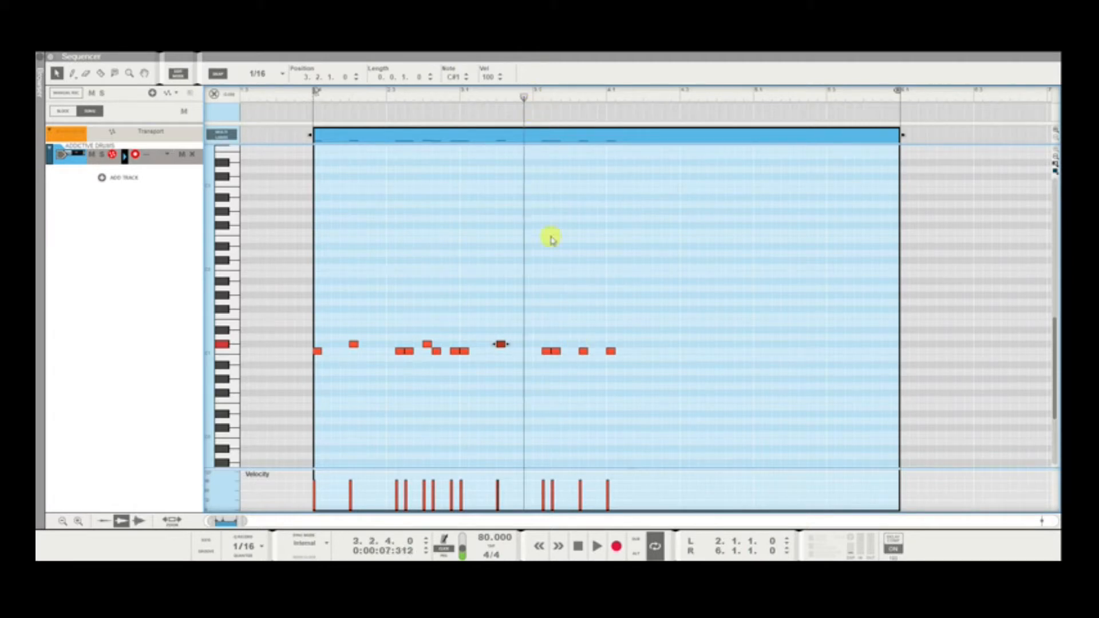
{"action": "key", "text": "space"}
{"action": "key", "text": "space"}
{"action": "left_click", "coordinate": [575, 344]}
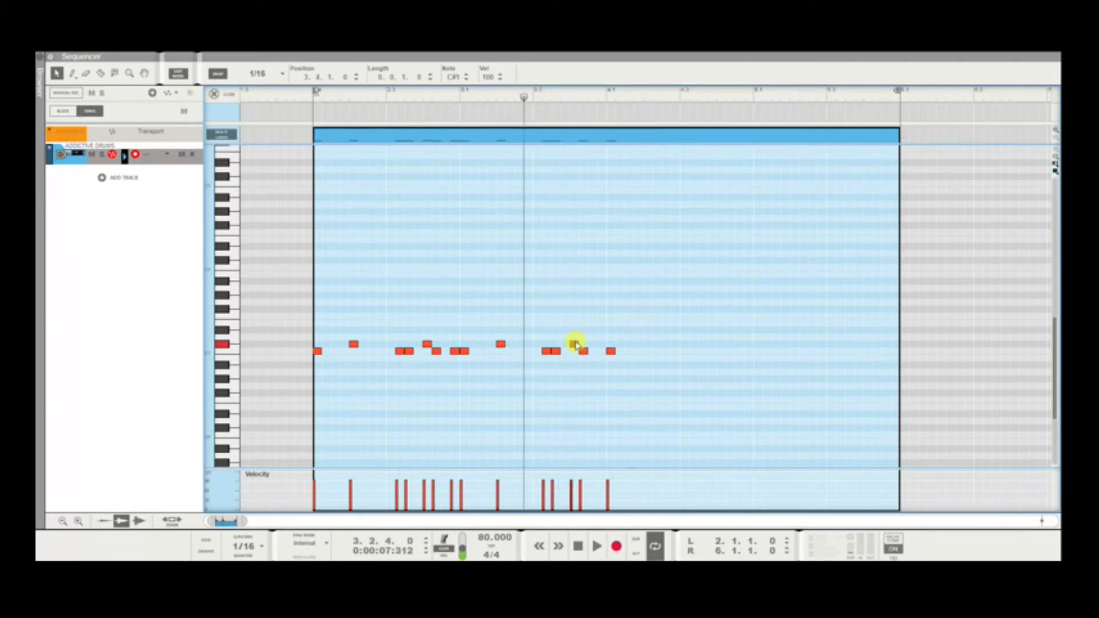
{"action": "key", "text": "space"}
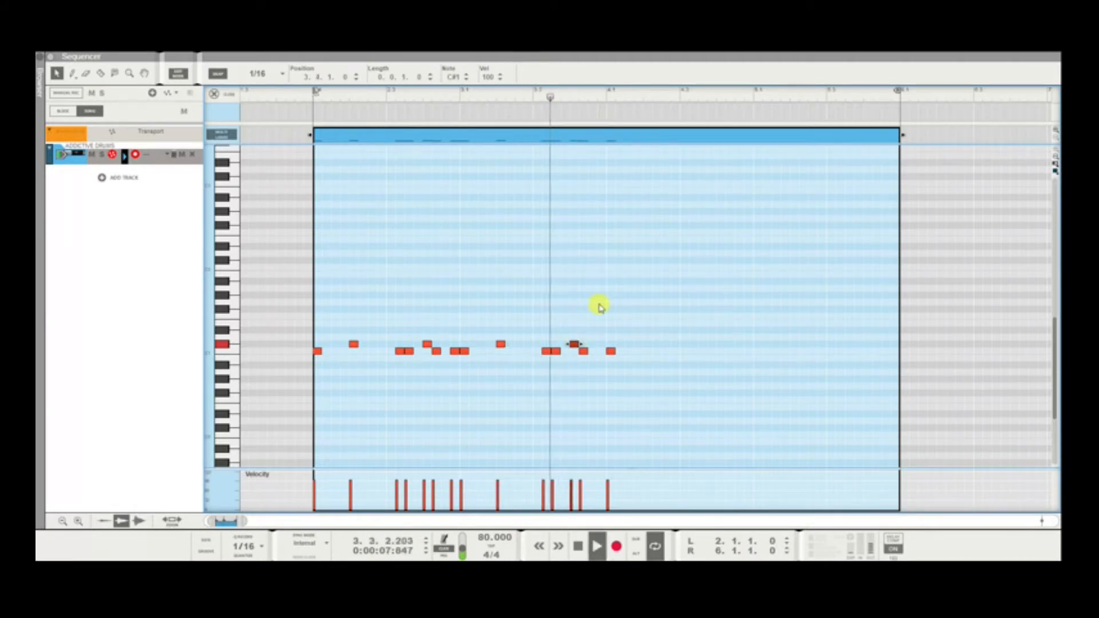
{"action": "key", "text": "space"}
Delete the C1 note at position 3.4.2.0 and play back the pattern from the start of bar 2.
{"action": "left_click", "coordinate": [584, 352]}
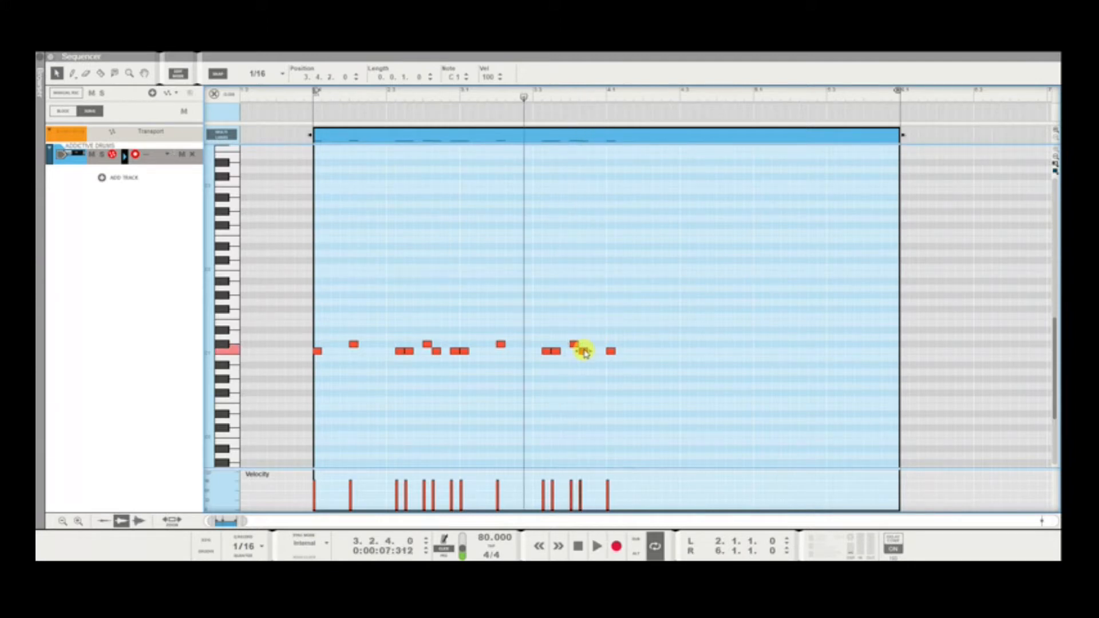
{"action": "key", "text": "Delete"}
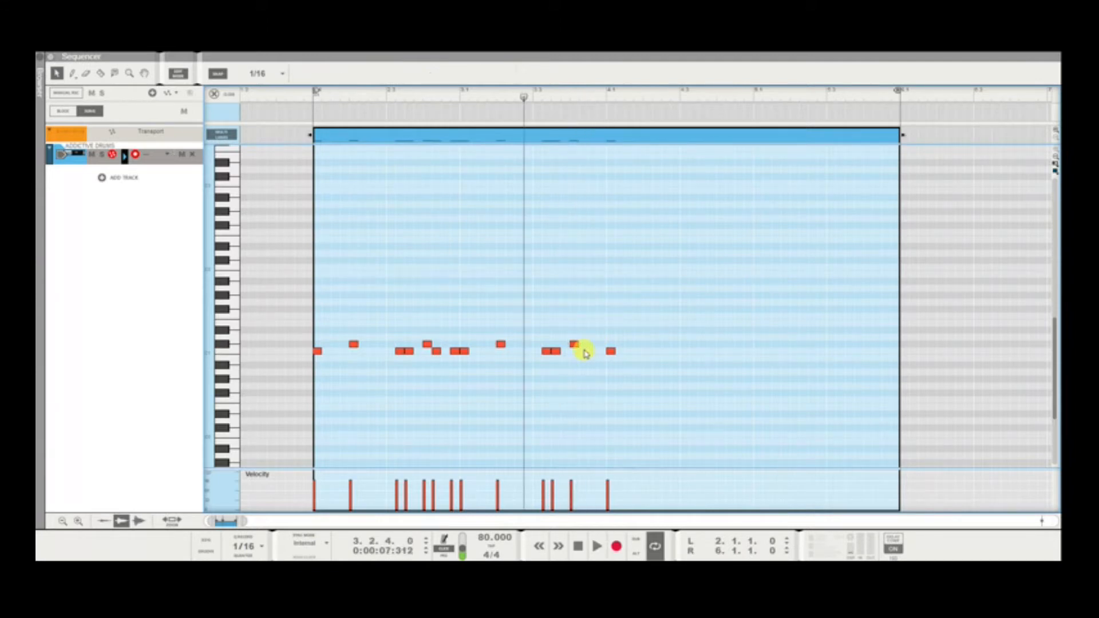
{"action": "left_click", "coordinate": [314, 96]}
{"action": "key", "text": "space"}
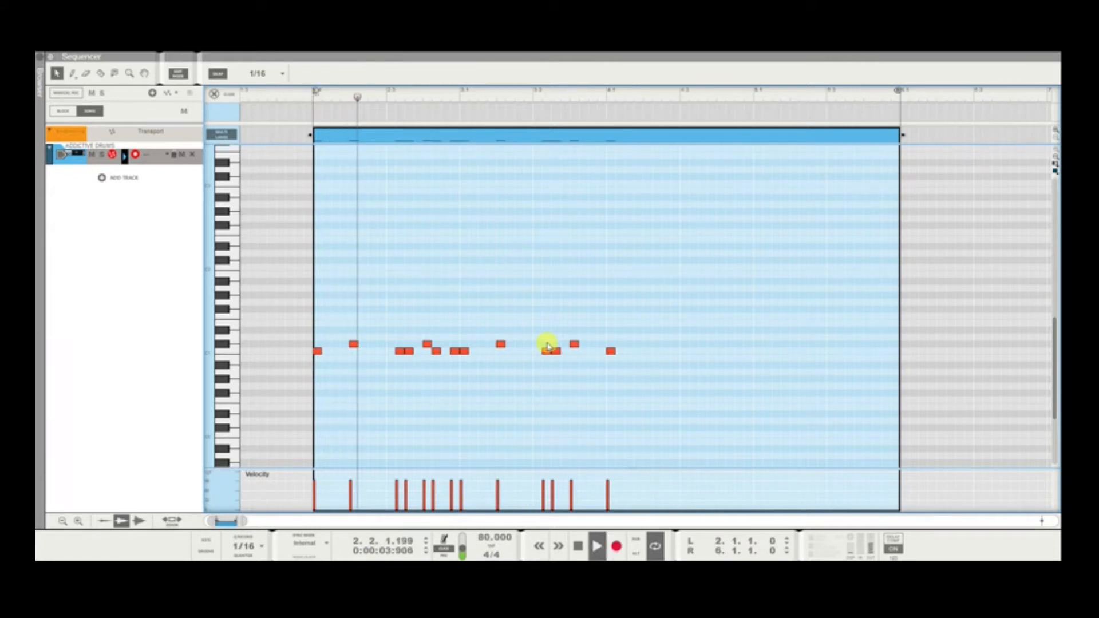
{"action": "key", "text": "h"}
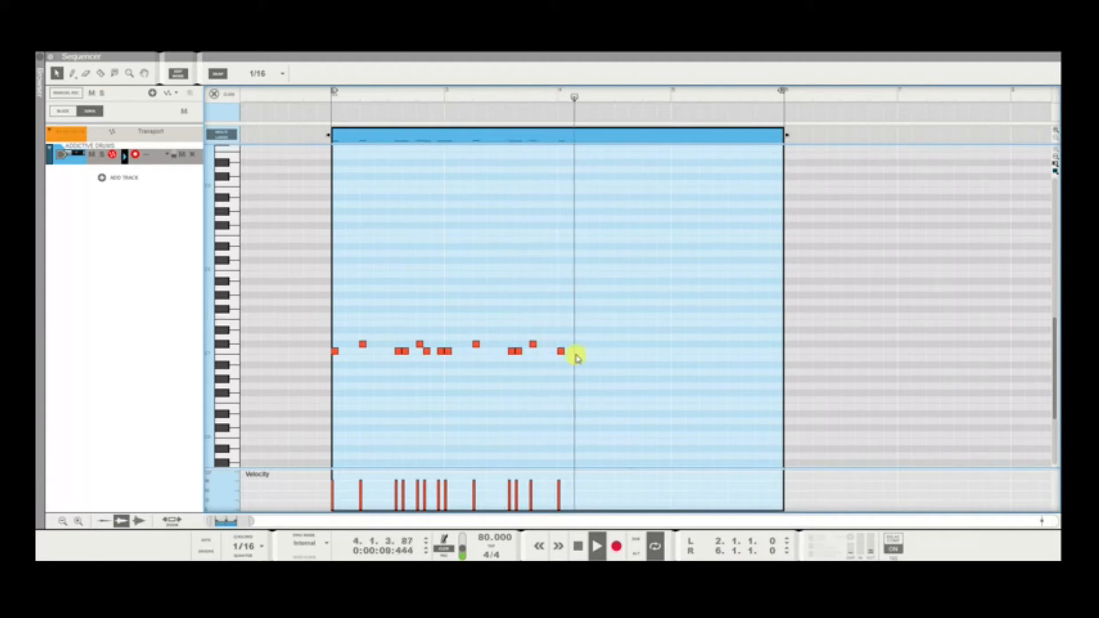
{"action": "key", "text": "space"}
Delete the C1 note at position 4.1.1.0 and play back the pattern several times.
{"action": "left_click_drag", "start_coordinate": [577, 362], "coordinate": [557, 337]}
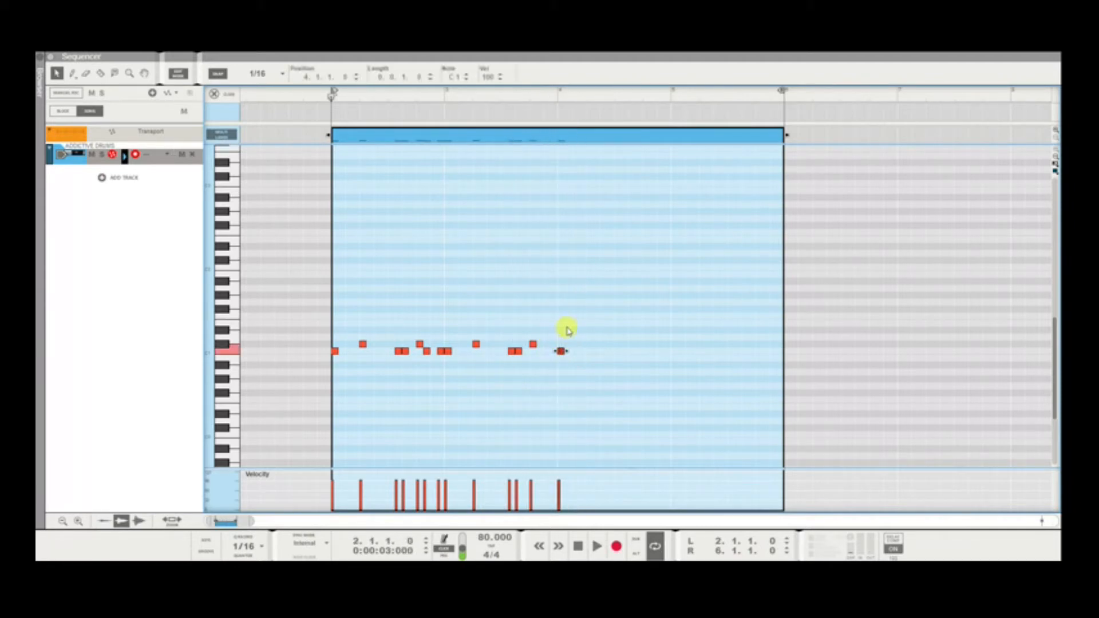
{"action": "key", "text": "Delete"}
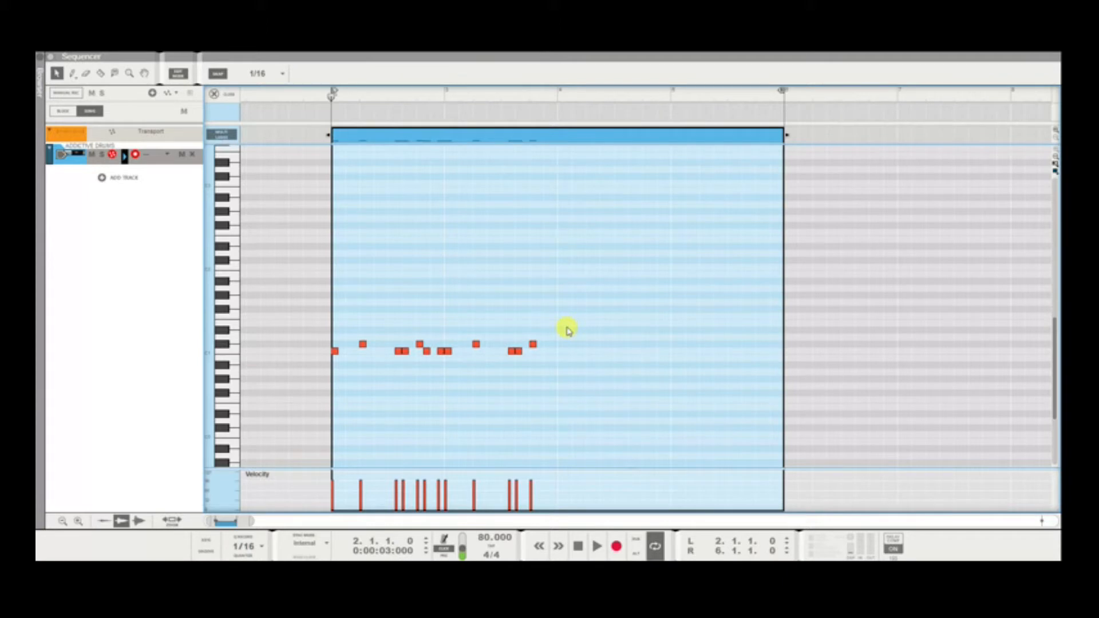
{"action": "key", "text": "space"}
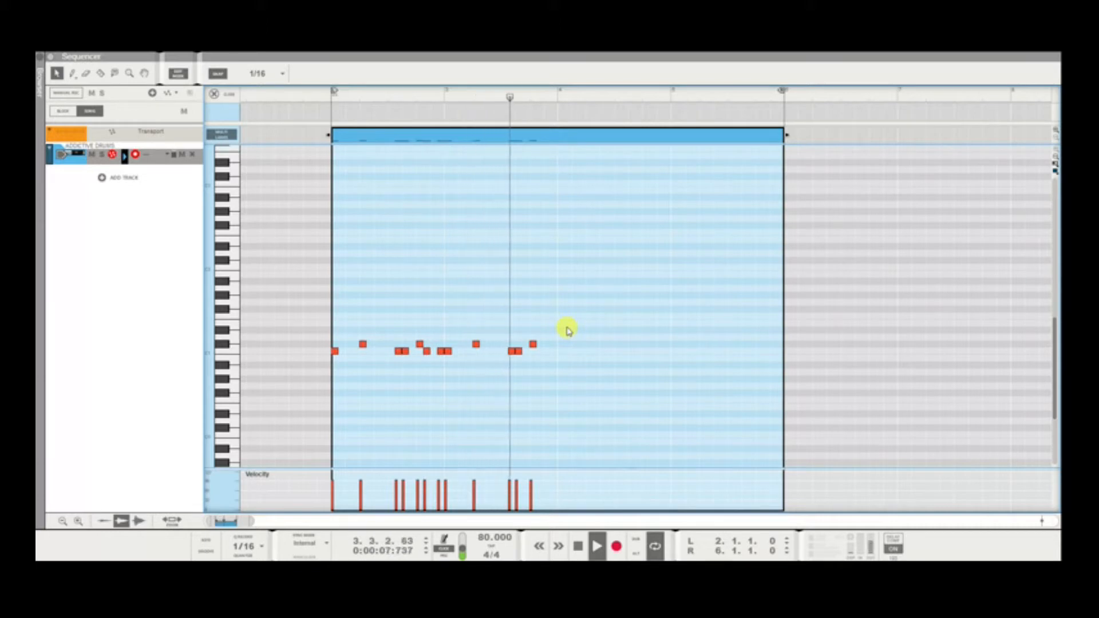
{"action": "key", "text": "space"}
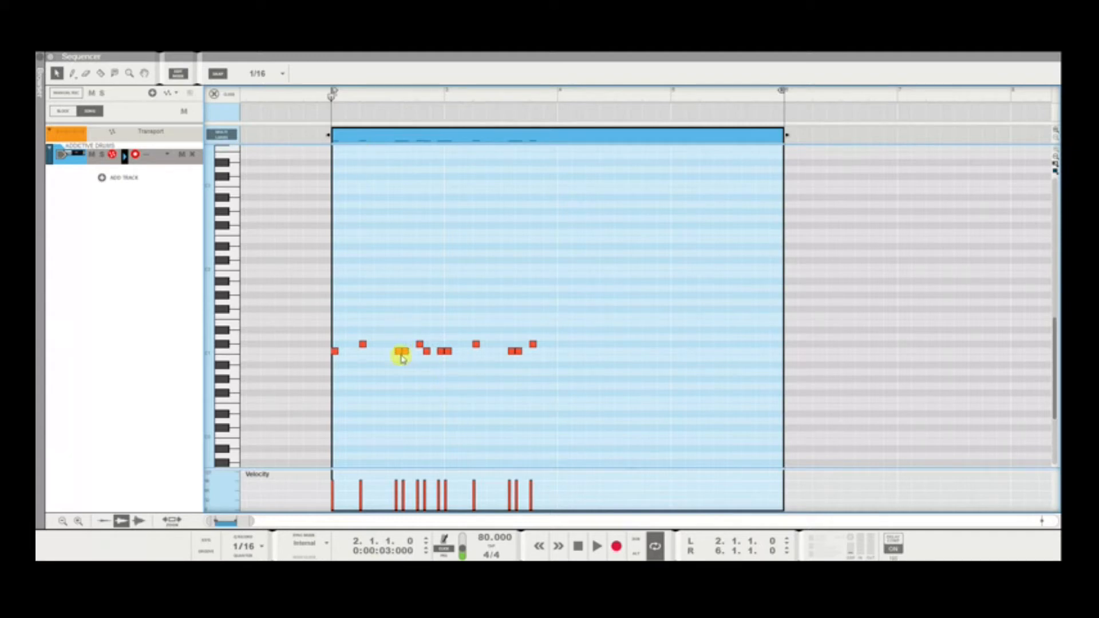
{"action": "key", "text": "space"}
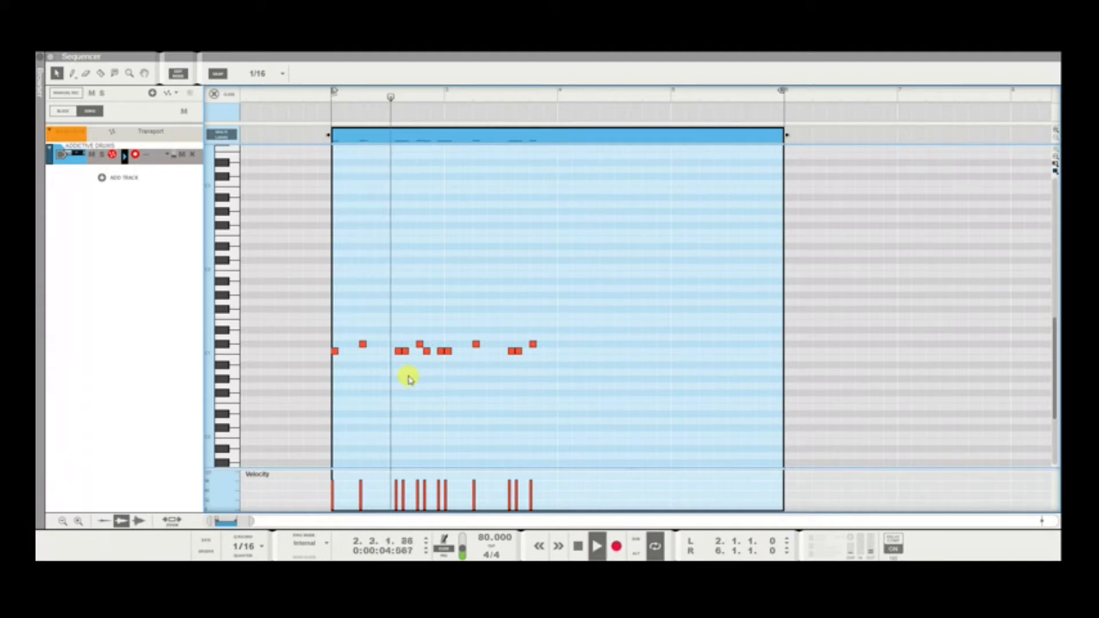
{"action": "key", "text": "space"}
{"action": "key", "text": "space"}
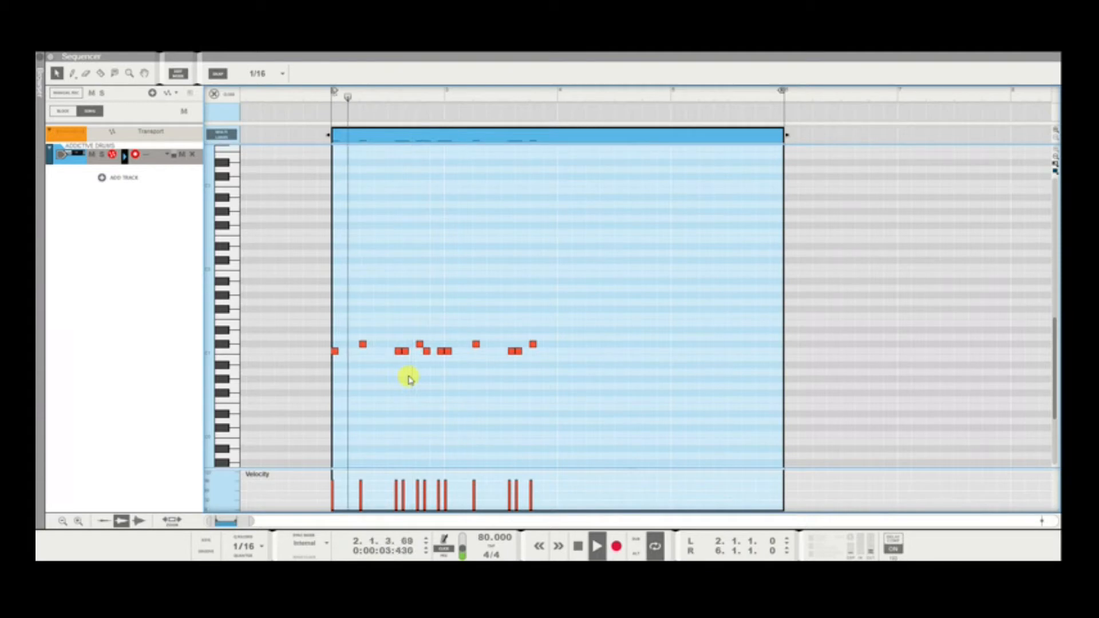
{"action": "key", "text": "space"}
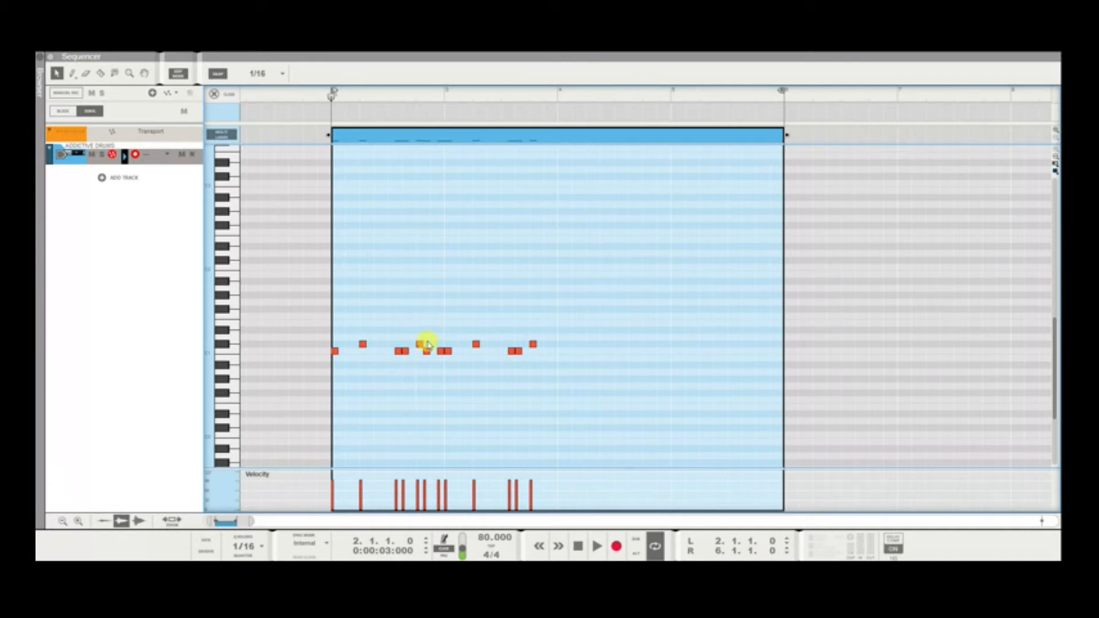
Lower the velocity of the C1 note at position 2.3.2.0 and play back the pattern.
{"action": "left_click_drag", "start_coordinate": [392, 335], "coordinate": [399, 362]}
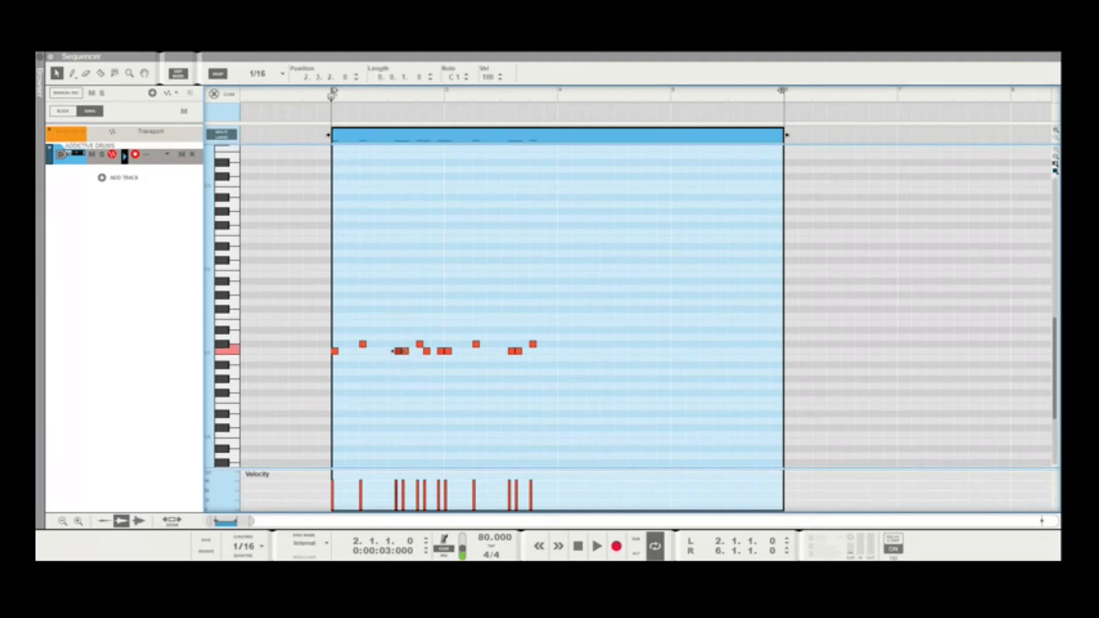
{"action": "left_click_drag", "start_coordinate": [489, 80], "coordinate": [489, 125]}
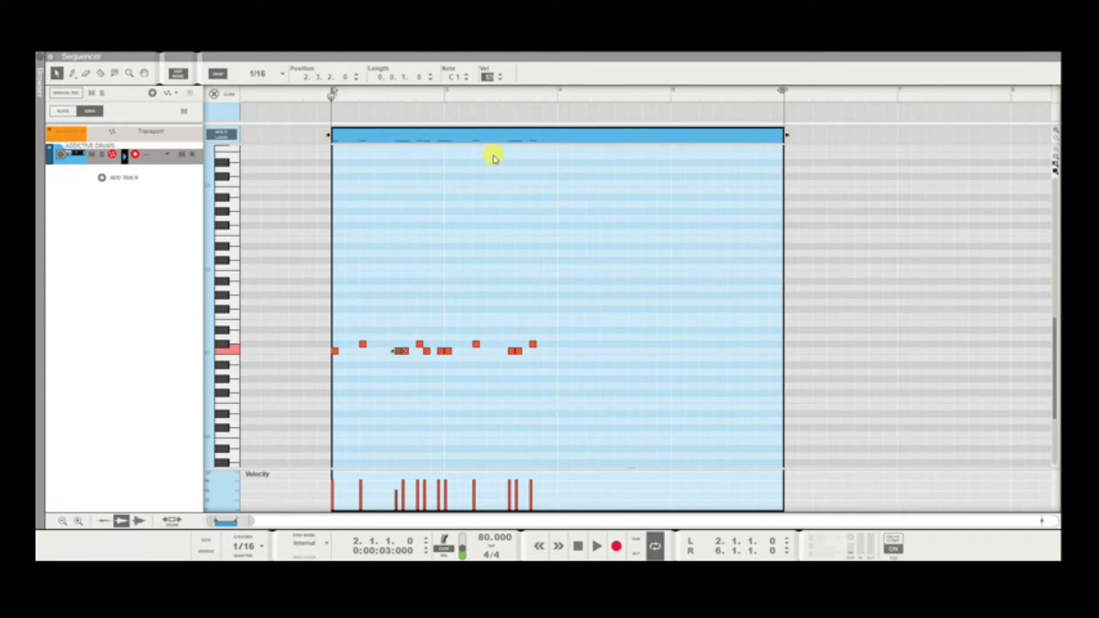
{"action": "left_click", "coordinate": [497, 215]}
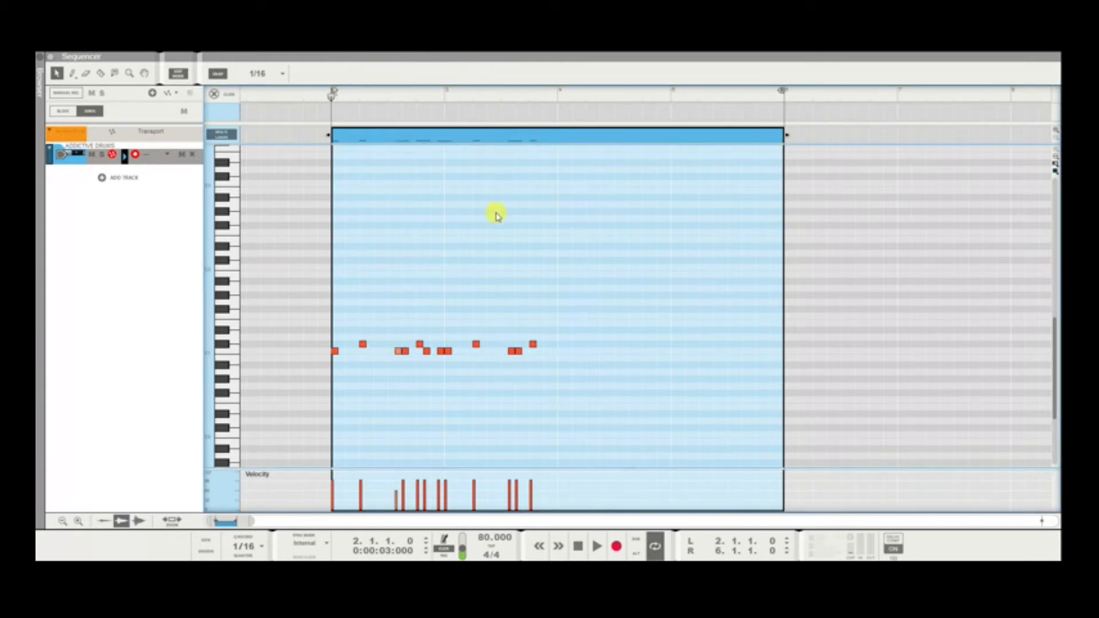
{"action": "key", "text": "space"}
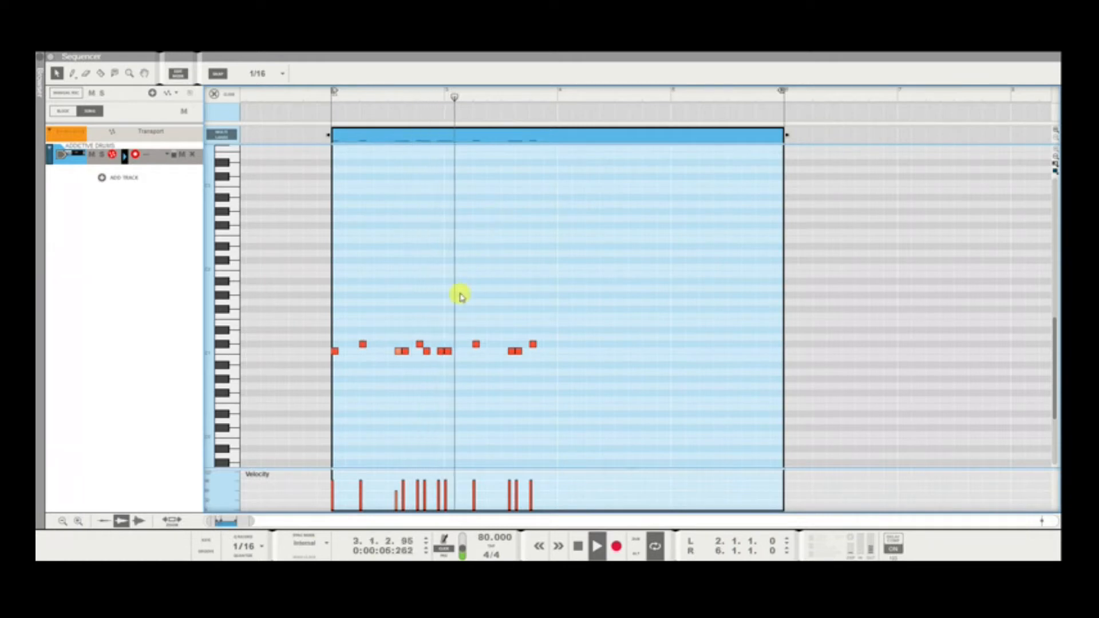
Lower the velocity of the C1 note at position 2.4.4.0 and play back the pattern from the start of bar 2.
{"action": "key", "text": "space"}
{"action": "key", "text": "space"}
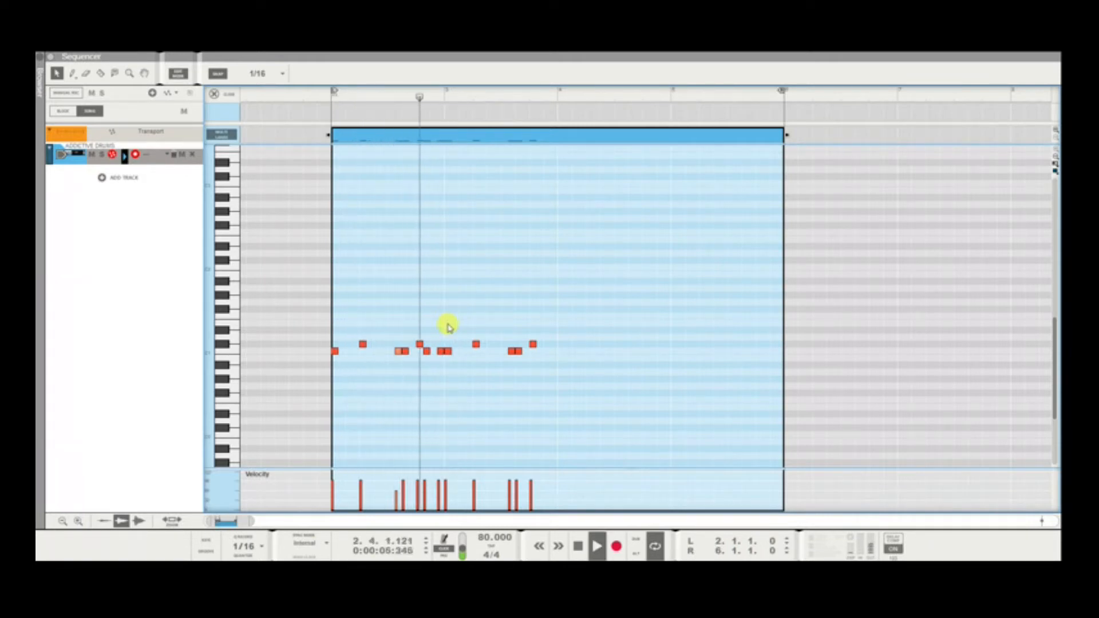
{"action": "key", "text": "space"}
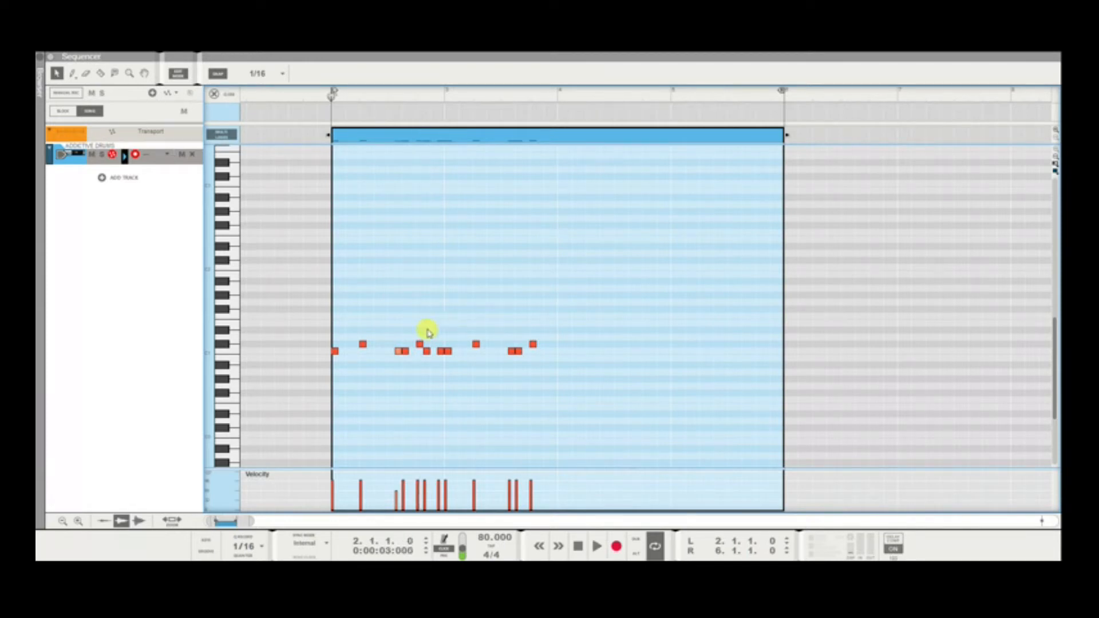
{"action": "left_click", "coordinate": [445, 351]}
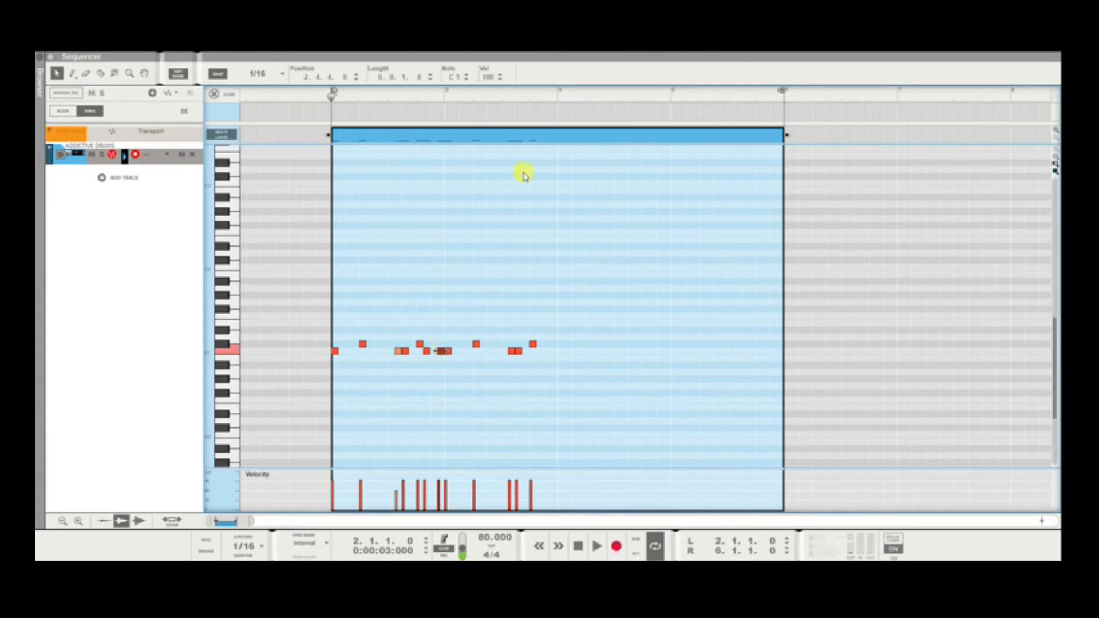
{"action": "left_click", "coordinate": [484, 80]}
{"action": "left_click_drag", "start_coordinate": [487, 82], "coordinate": [503, 144]}
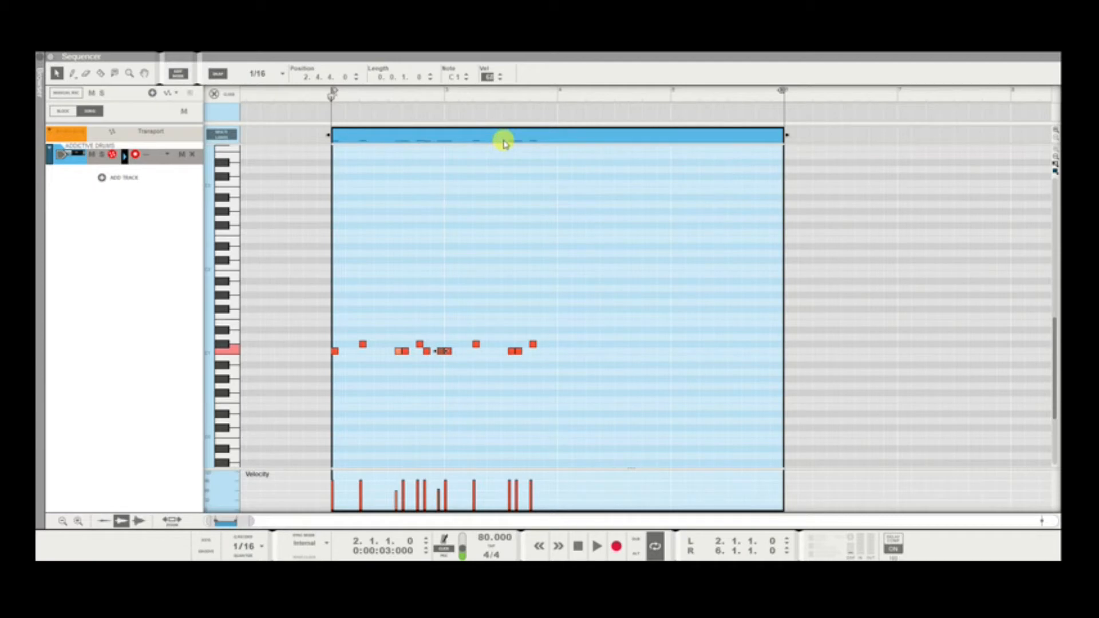
{"action": "left_click_drag", "start_coordinate": [503, 143], "coordinate": [507, 137]}
{"action": "left_click", "coordinate": [500, 204]}
{"action": "key", "text": "space"}
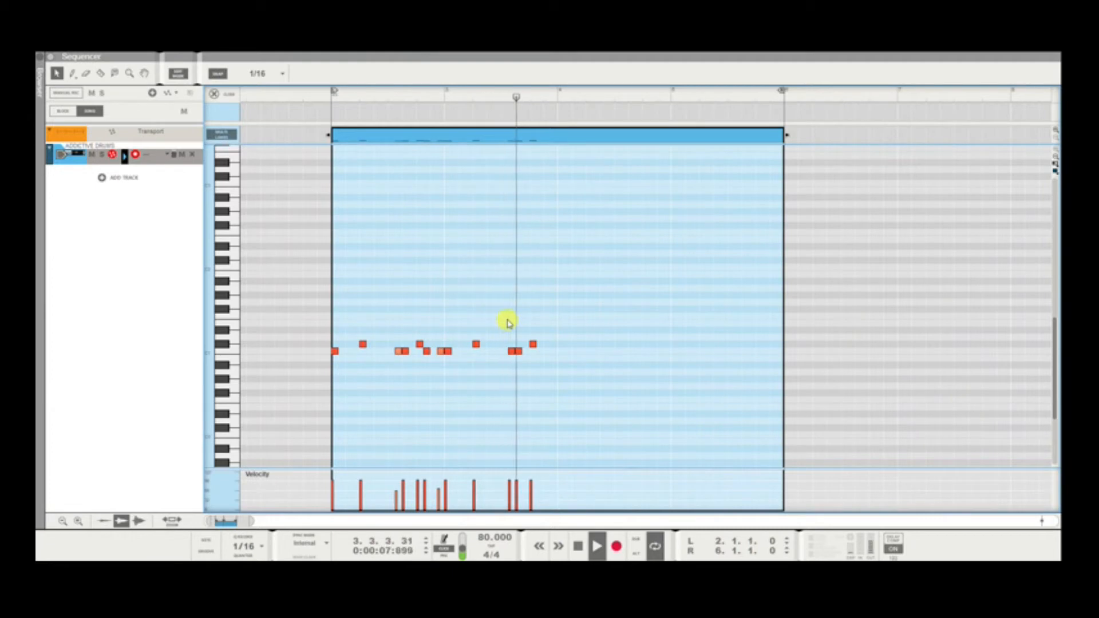
{"action": "key", "text": "space"}
Lower the velocity of the C1 note at position 3.3.2.0 and play back the pattern.
{"action": "left_click_drag", "start_coordinate": [502, 341], "coordinate": [514, 371]}
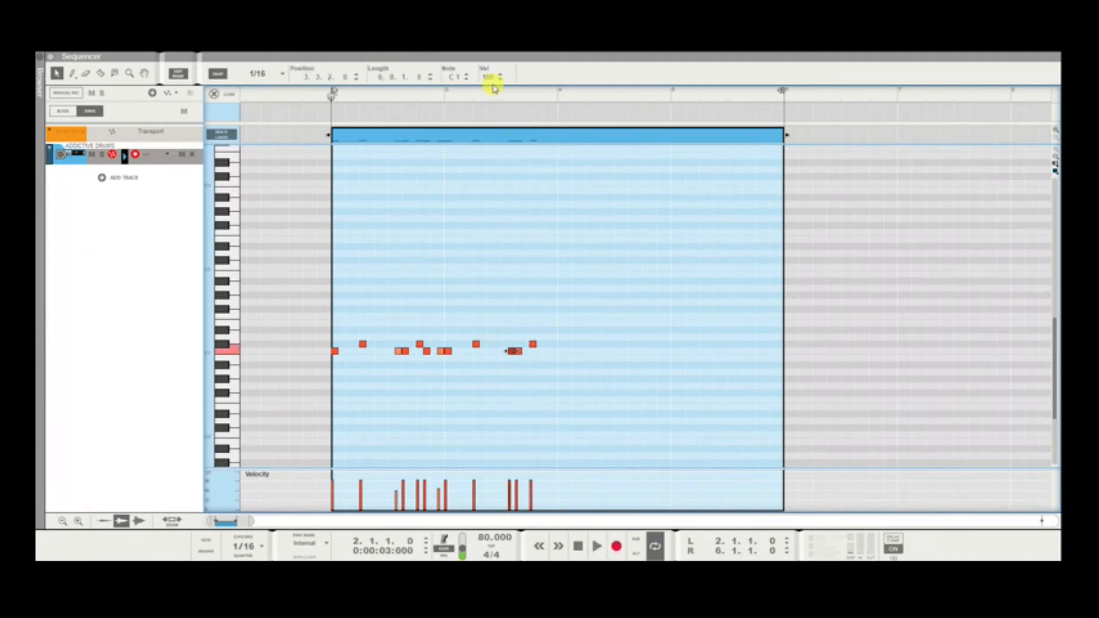
{"action": "left_click_drag", "start_coordinate": [488, 76], "coordinate": [498, 155]}
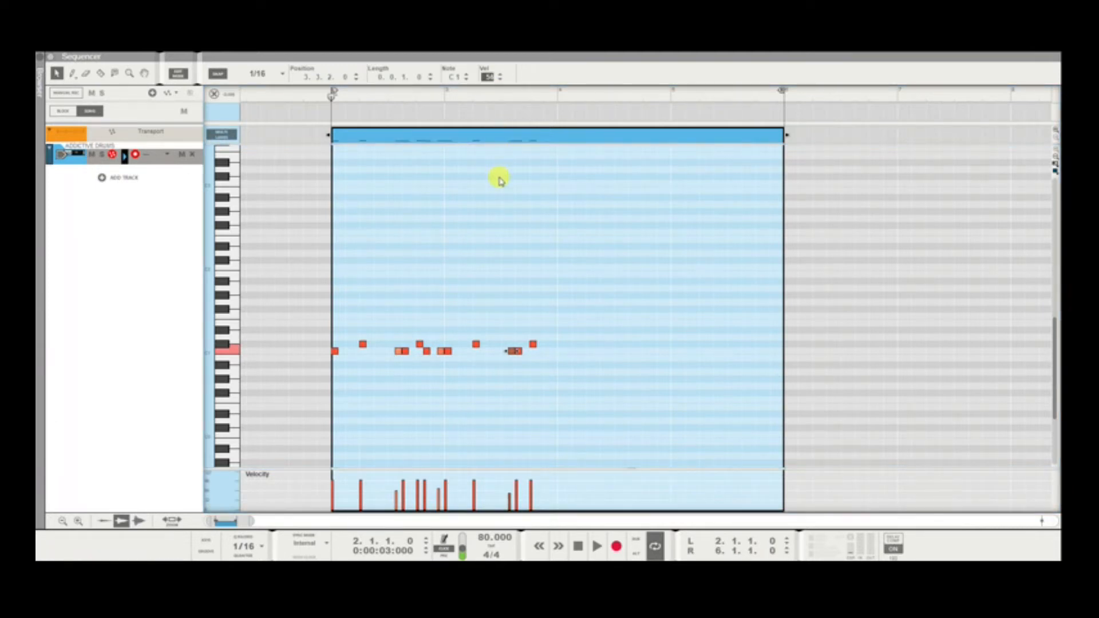
{"action": "left_click", "coordinate": [536, 287]}
{"action": "key", "text": "space"}
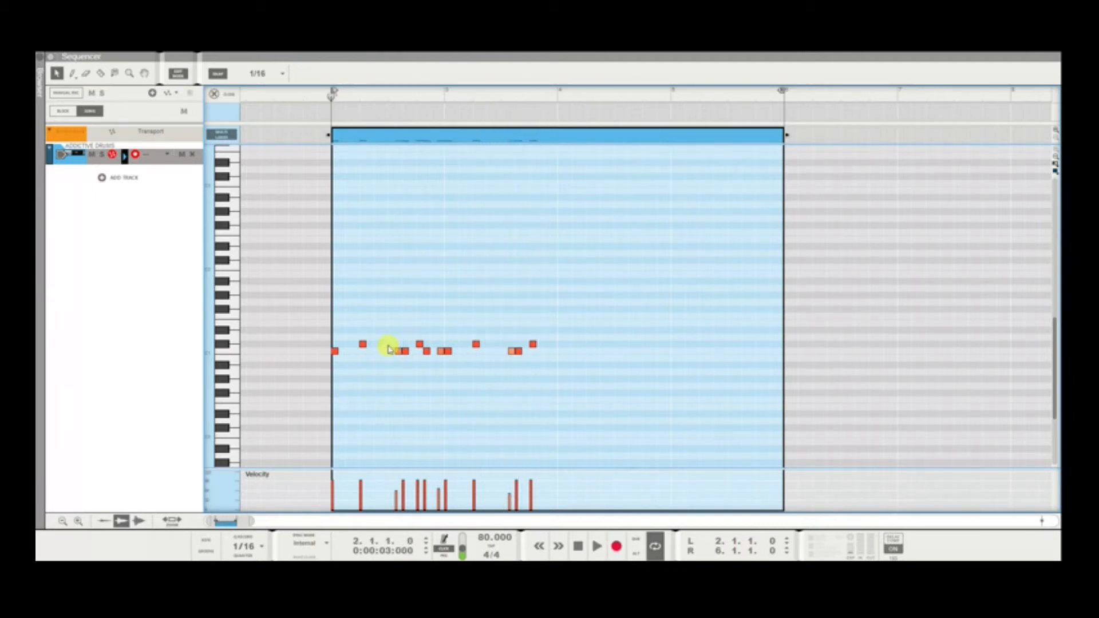
Slightly lower the velocities of the C#1 notes at positions 2.2.1.0 and 2.4.1.0.
{"action": "left_click", "coordinate": [363, 345]}
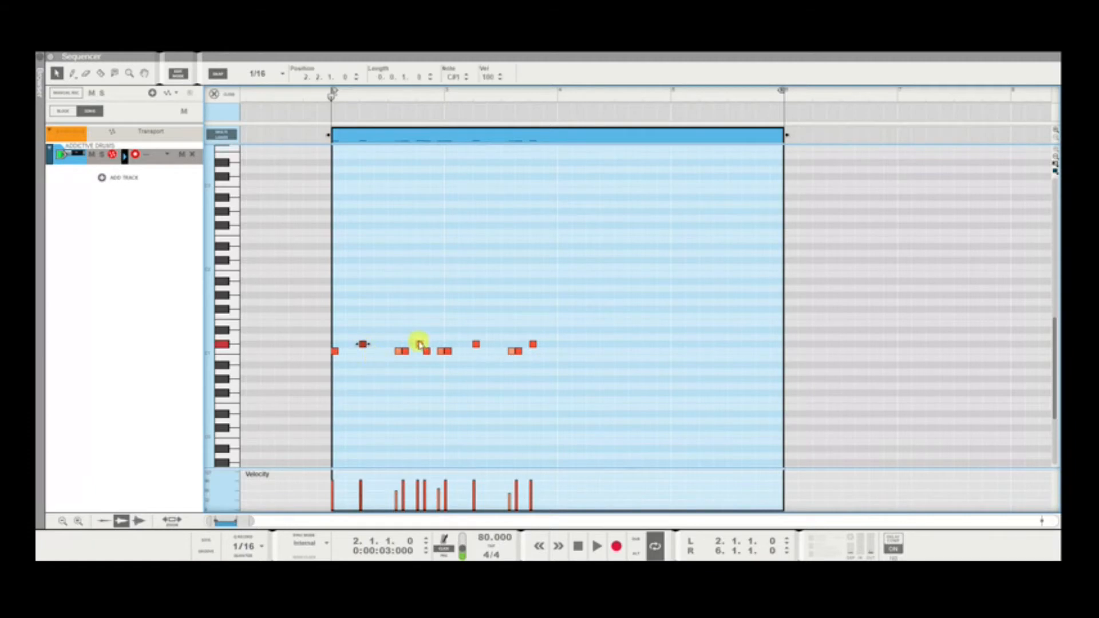
{"action": "double_click", "coordinate": [488, 82]}
{"action": "left_click_drag", "start_coordinate": [488, 84], "coordinate": [489, 93]}
{"action": "left_click", "coordinate": [419, 344]}
{"action": "left_click_drag", "start_coordinate": [491, 86], "coordinate": [490, 99]}
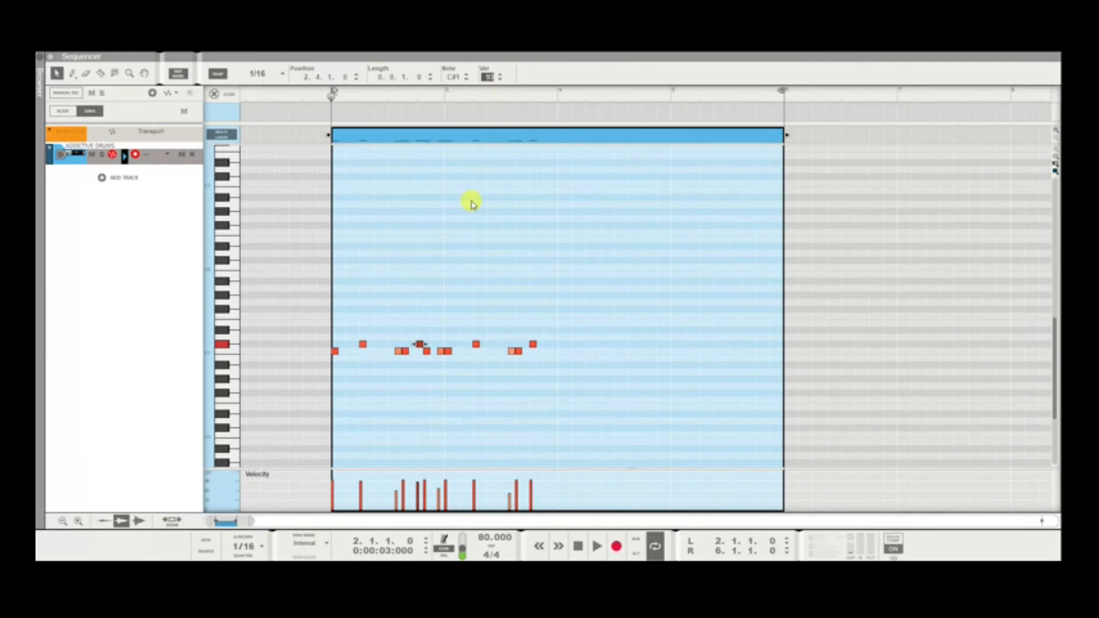
Slightly vary the velocities of the C#1 notes at positions 3.2.1.0 and 3.4.1.0 and play back the pattern.
{"action": "left_click", "coordinate": [476, 344]}
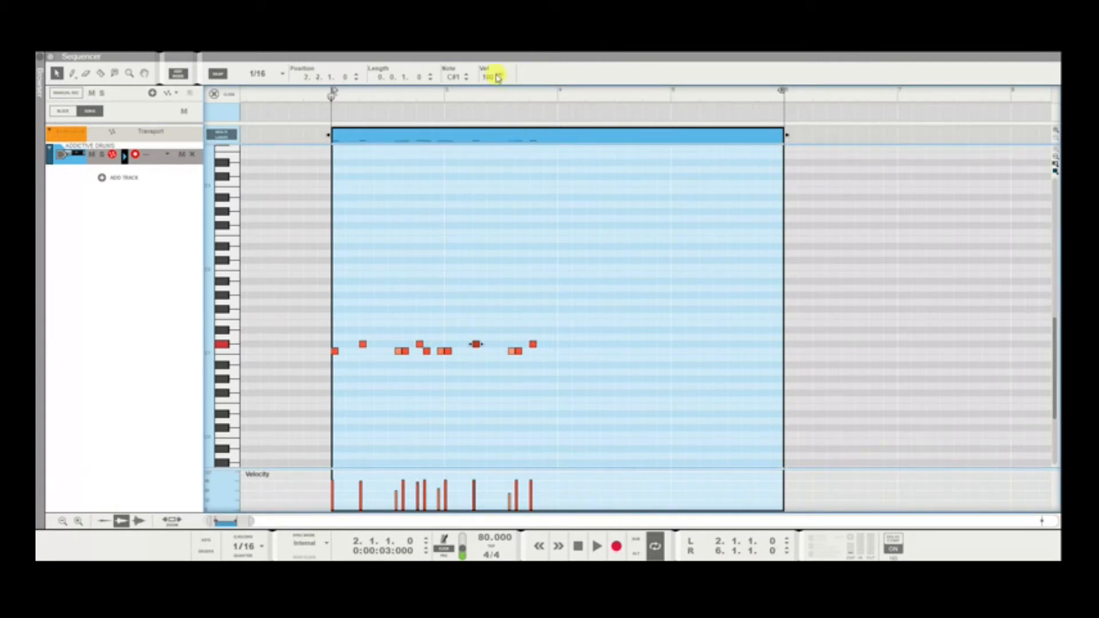
{"action": "left_click_drag", "start_coordinate": [533, 327], "coordinate": [539, 354]}
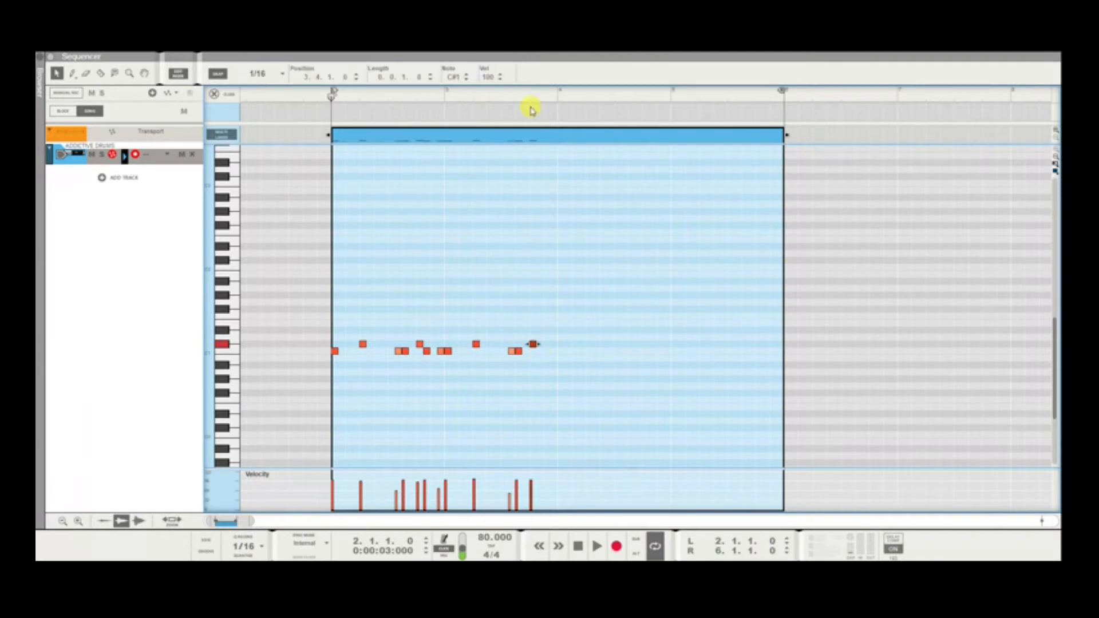
{"action": "left_click", "coordinate": [500, 80]}
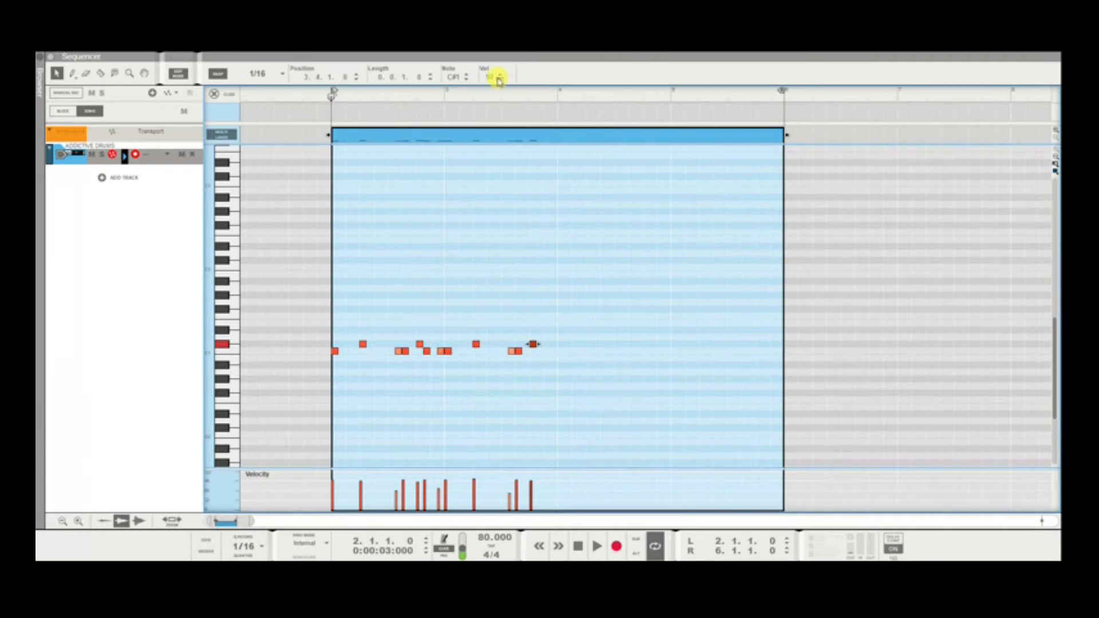
{"action": "key", "text": "space"}
{"action": "left_click", "coordinate": [535, 239]}
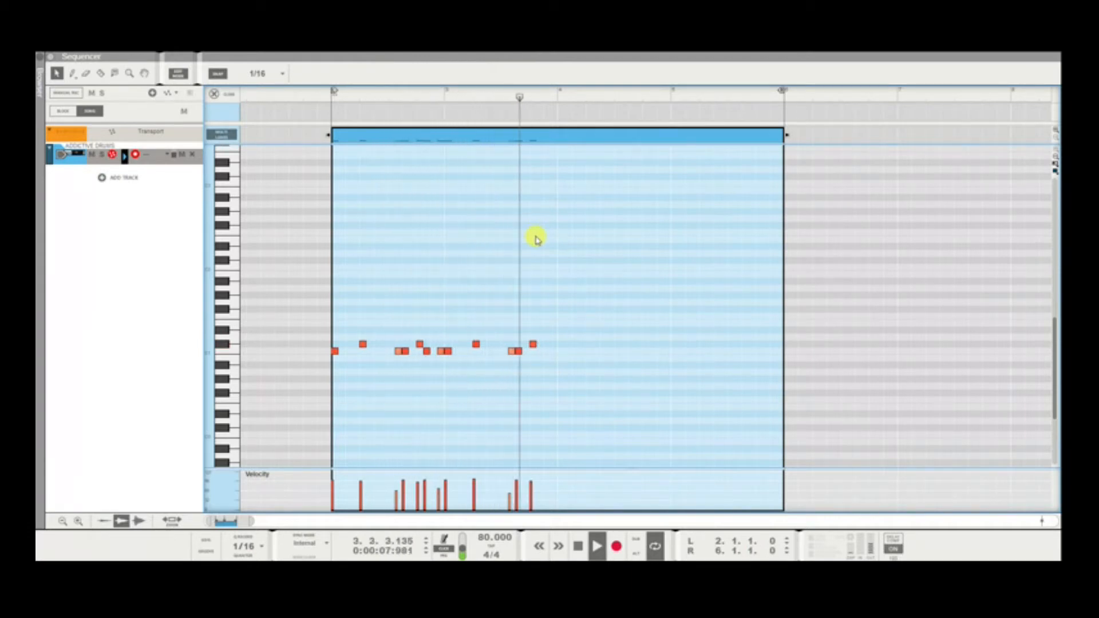
{"action": "key", "text": "space"}
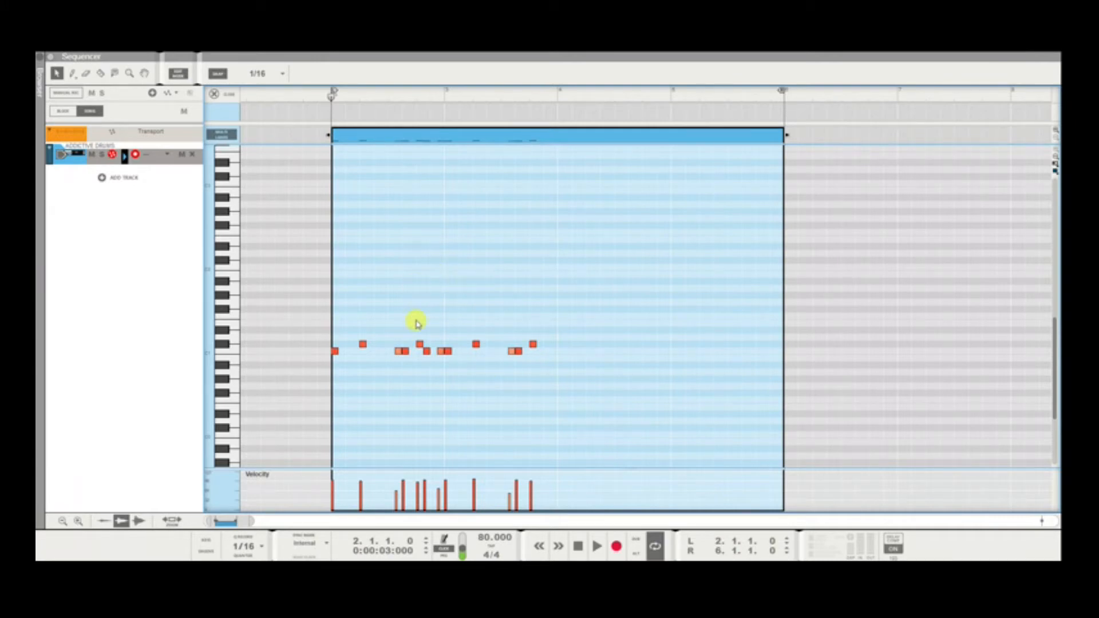
Add a C#2 note at position 2.1.1.0 and play back the pattern.
{"action": "key", "text": "space"}
{"action": "scroll", "coordinate": [404, 315], "scroll_direction": "up", "scroll_amount": 3}
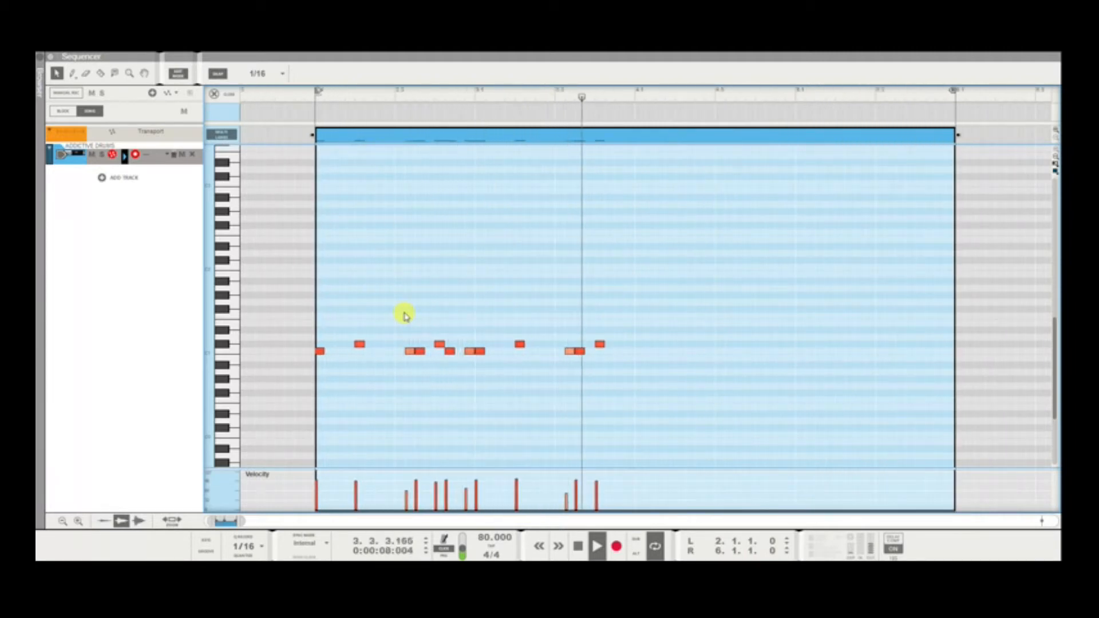
{"action": "key", "text": "space"}
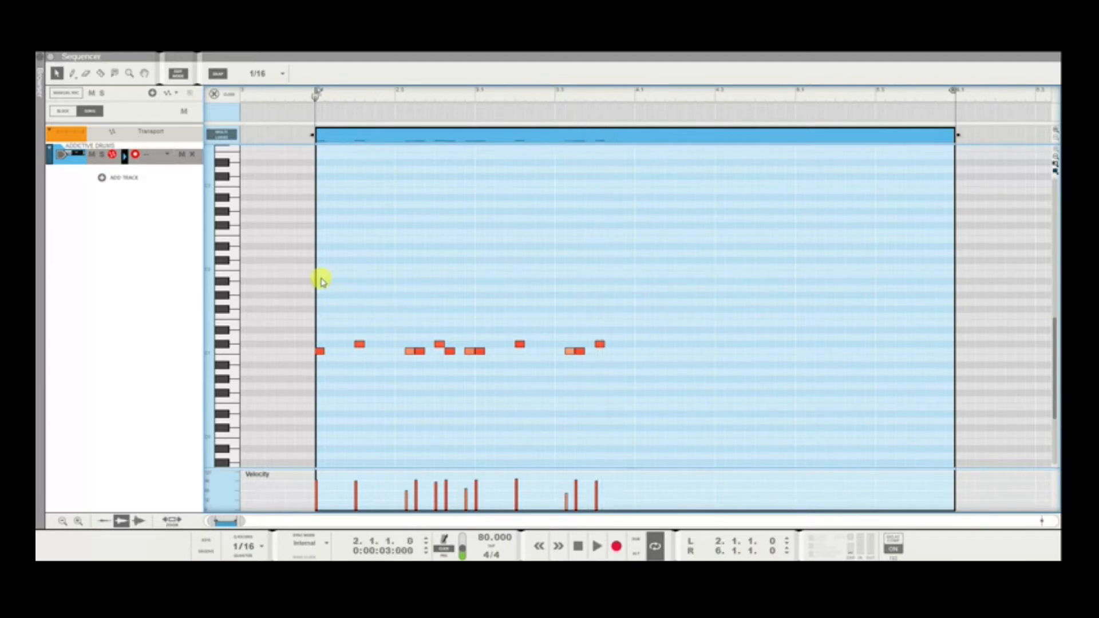
{"action": "left_click", "coordinate": [320, 253]}
{"action": "mouse_move", "coordinate": [320, 257]}
{"action": "left_mouse_down"}
{"action": "mouse_move", "coordinate": [318, 273]}
{"action": "mouse_move", "coordinate": [314, 253]}
{"action": "mouse_move", "coordinate": [319, 262]}
{"action": "left_mouse_up"}
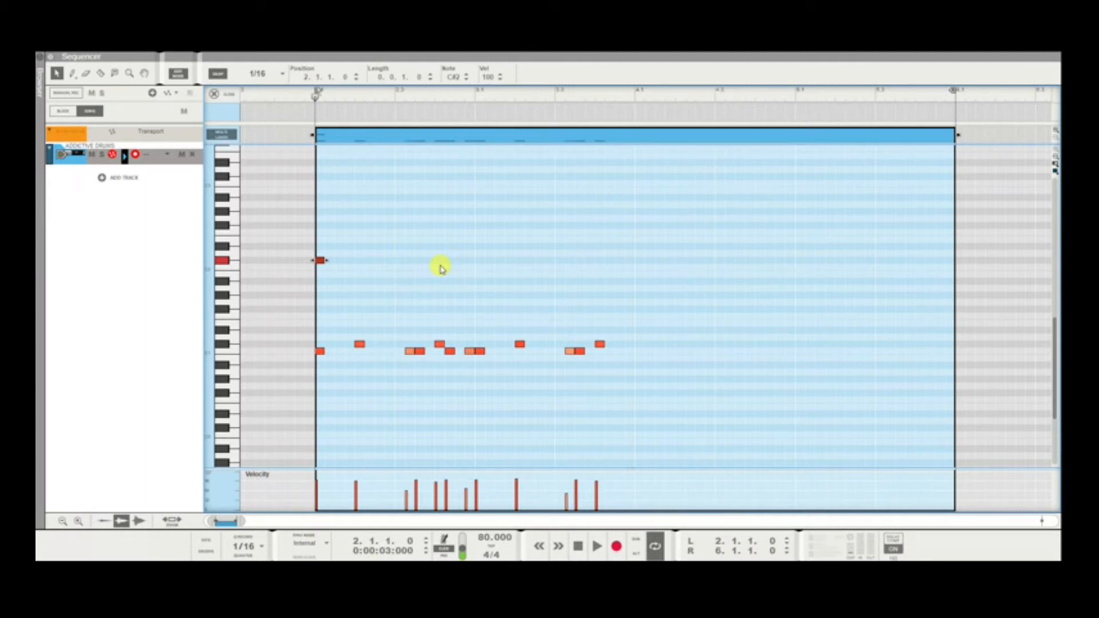
{"action": "left_click", "coordinate": [345, 276]}
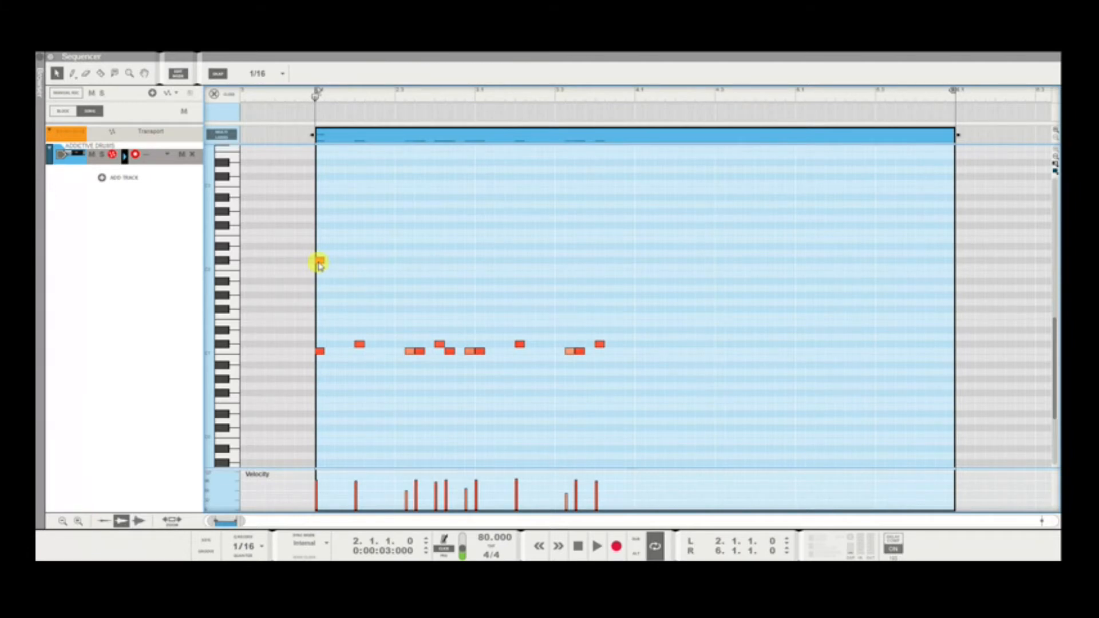
{"action": "left_click", "coordinate": [319, 262]}
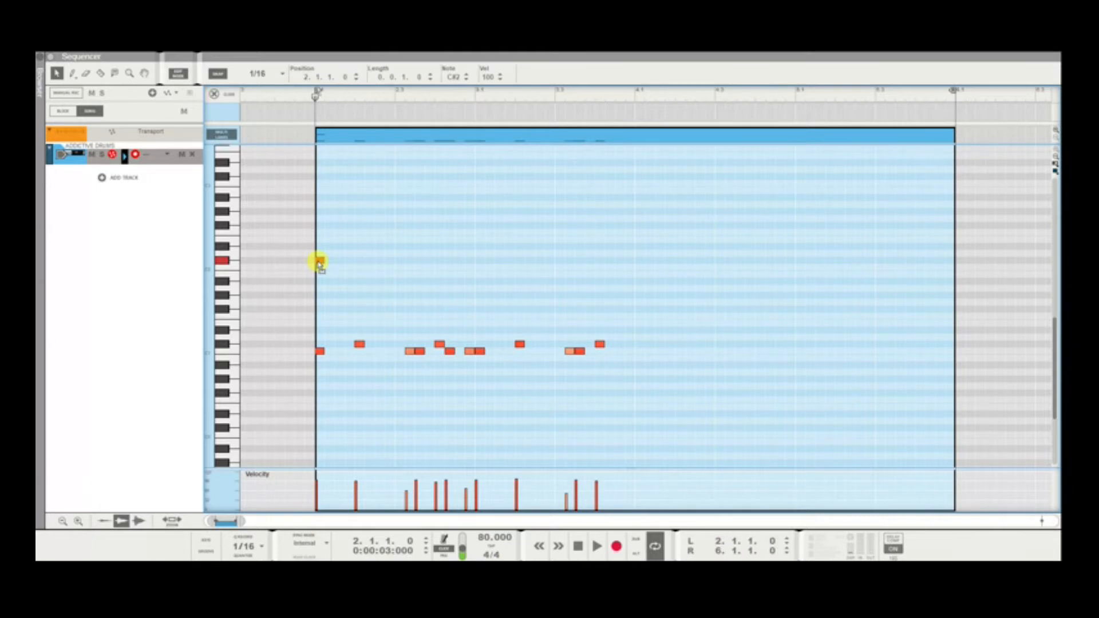
{"action": "mouse_move", "coordinate": [319, 262]}
{"action": "left_mouse_down"}
{"action": "mouse_move", "coordinate": [321, 217]}
{"action": "mouse_move", "coordinate": [322, 265]}
{"action": "left_mouse_up"}
{"action": "key", "text": "space"}
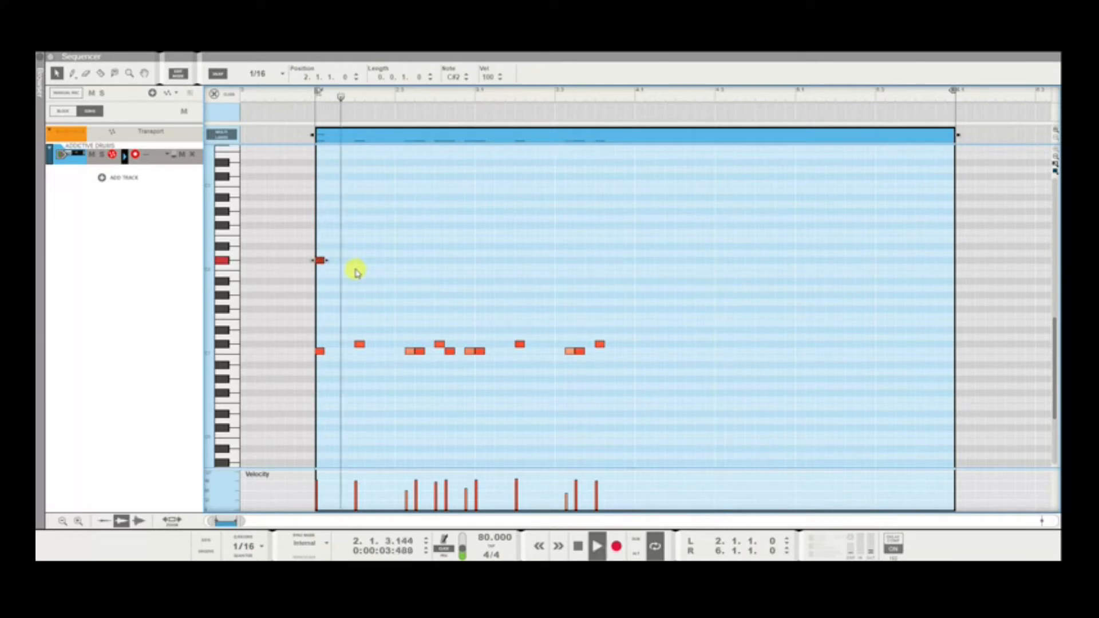
{"action": "key", "text": "space"}
Add a C#2 note at position 2.1.3.0 and play back the pattern.
{"action": "left_click", "coordinate": [338, 261]}
{"action": "key", "text": "space"}
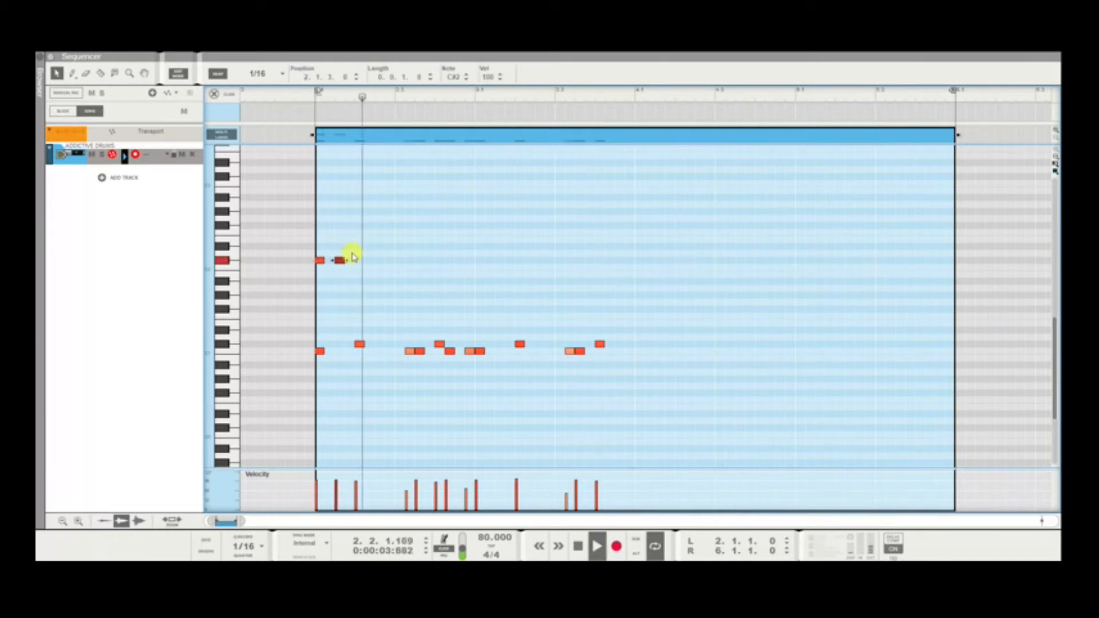
{"action": "key", "text": "space"}
Fill the C#2 row with consecutive 1/16 notes through position 3.2.4.0 and play back the pattern several times.
{"action": "left_click_drag", "start_coordinate": [341, 261], "coordinate": [521, 262]}
{"action": "left_click", "coordinate": [510, 290]}
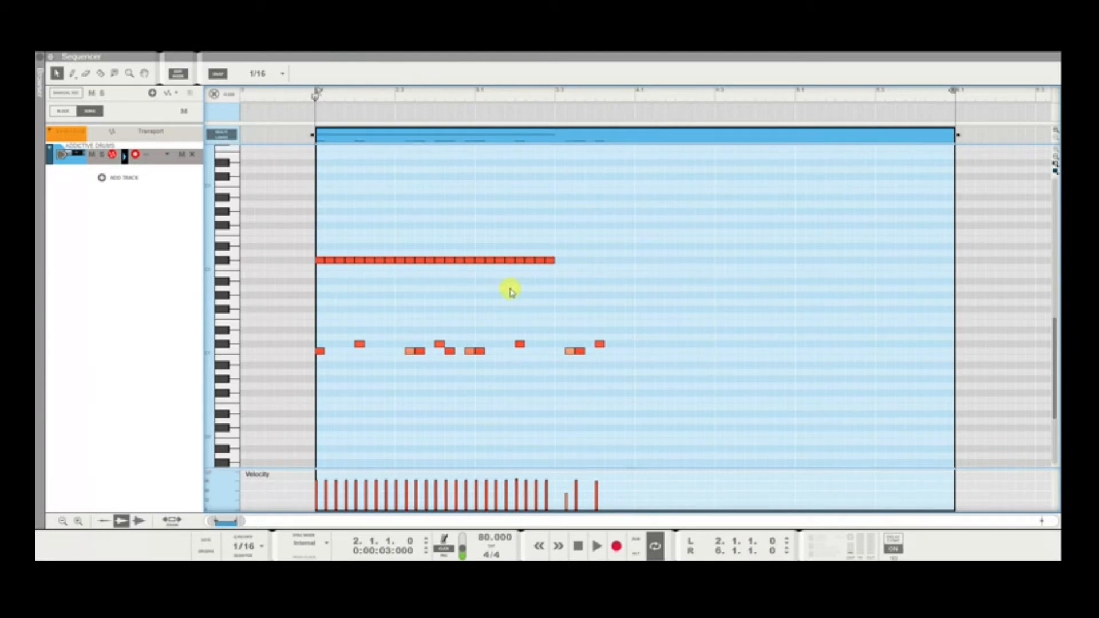
{"action": "key", "text": "space"}
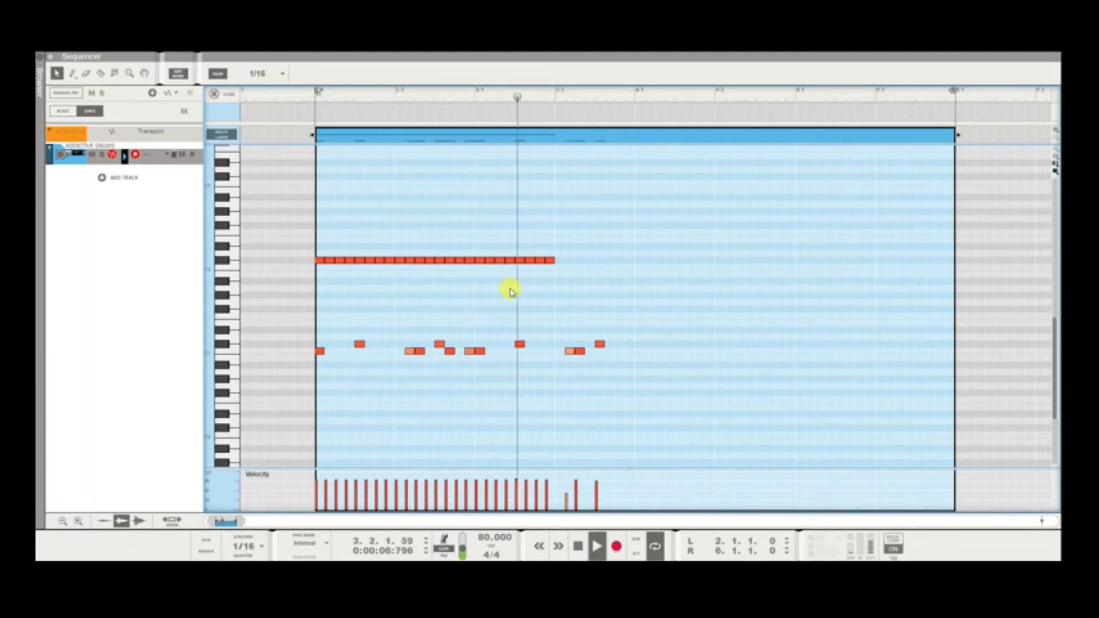
{"action": "key", "text": "space"}
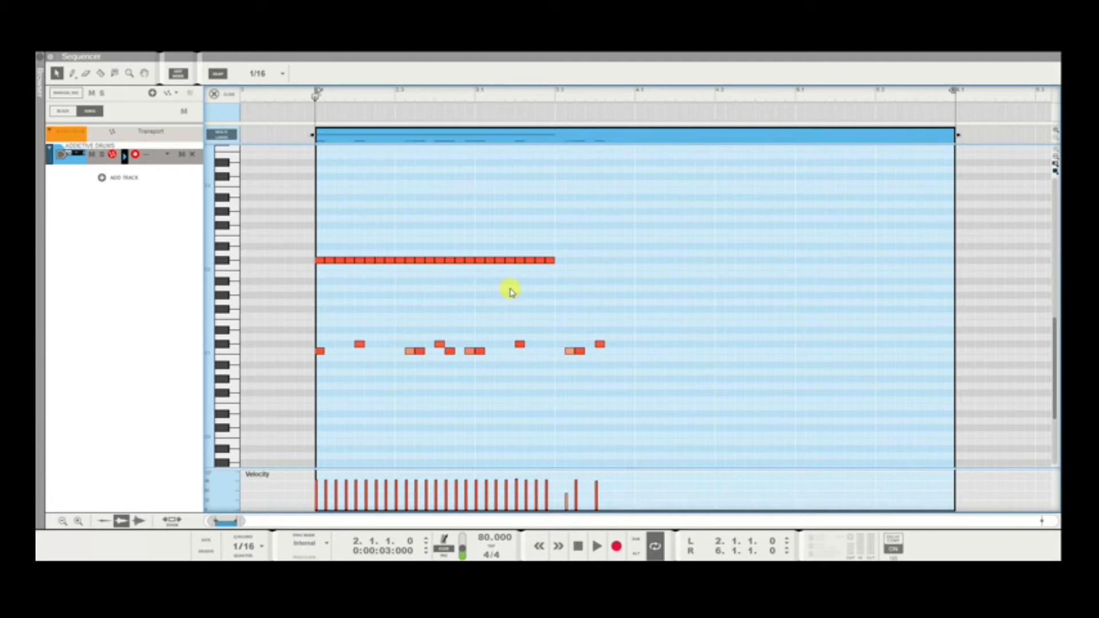
{"action": "key", "text": "space"}
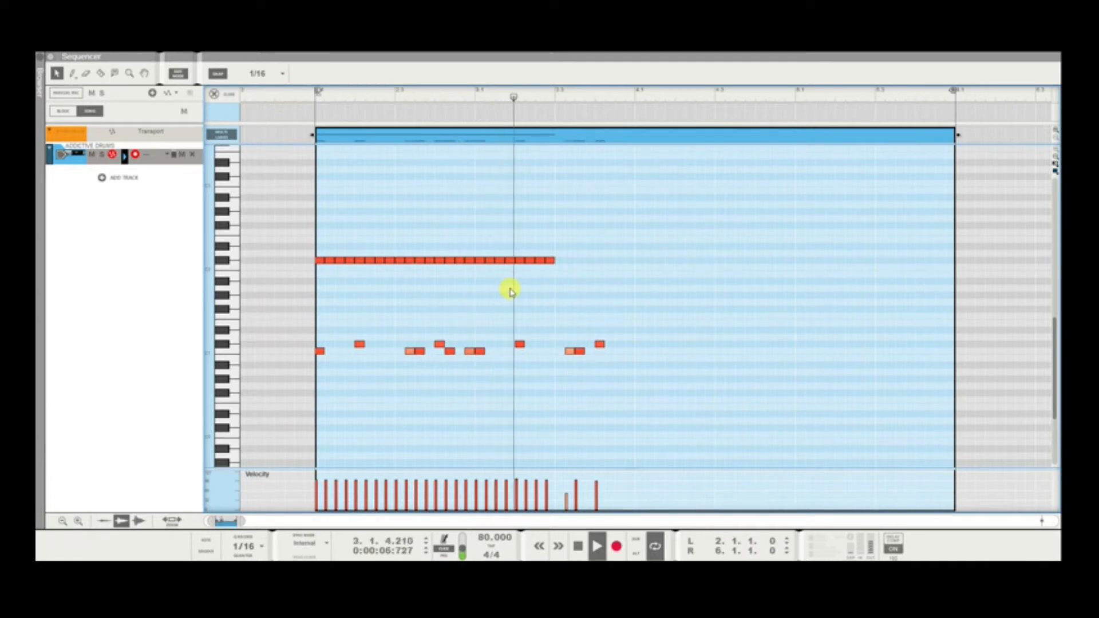
{"action": "key", "text": "space"}
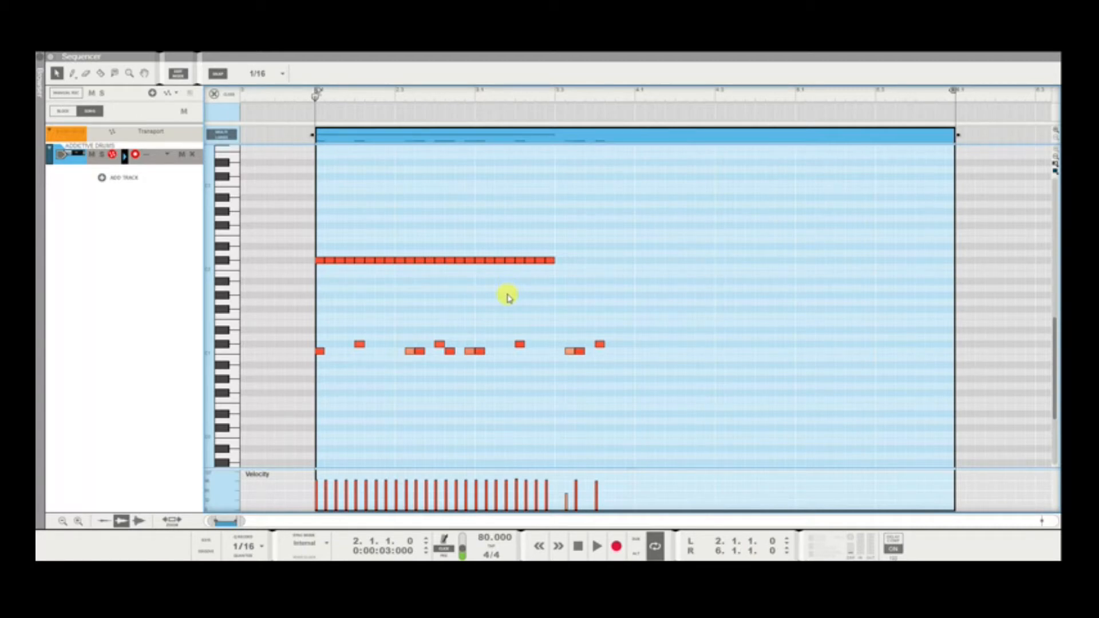
{"action": "key", "text": "space"}
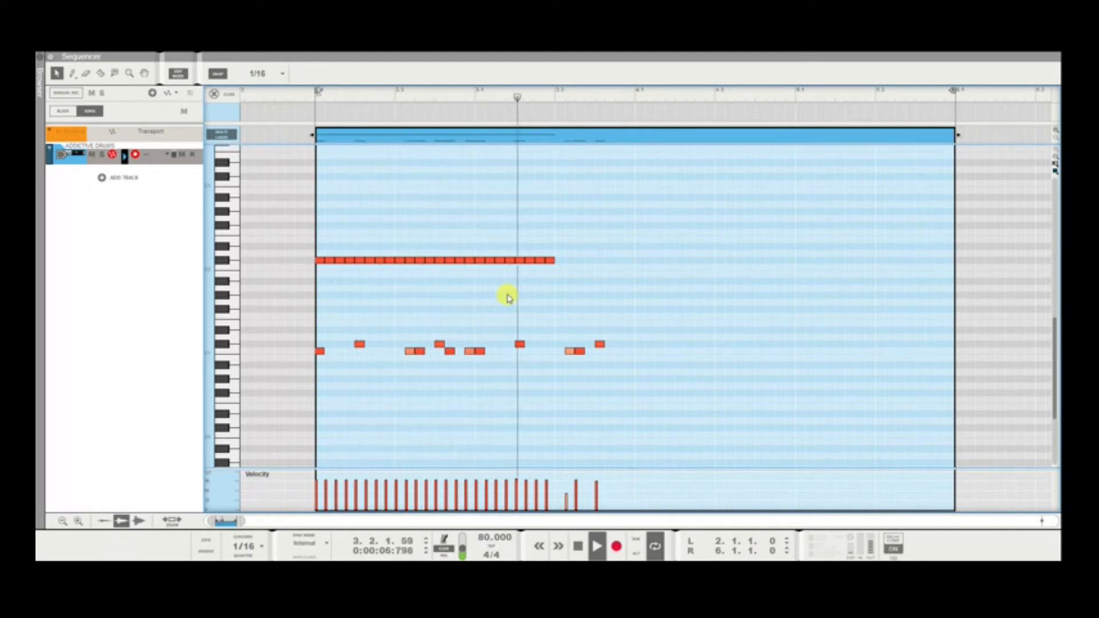
{"action": "key", "text": "space"}
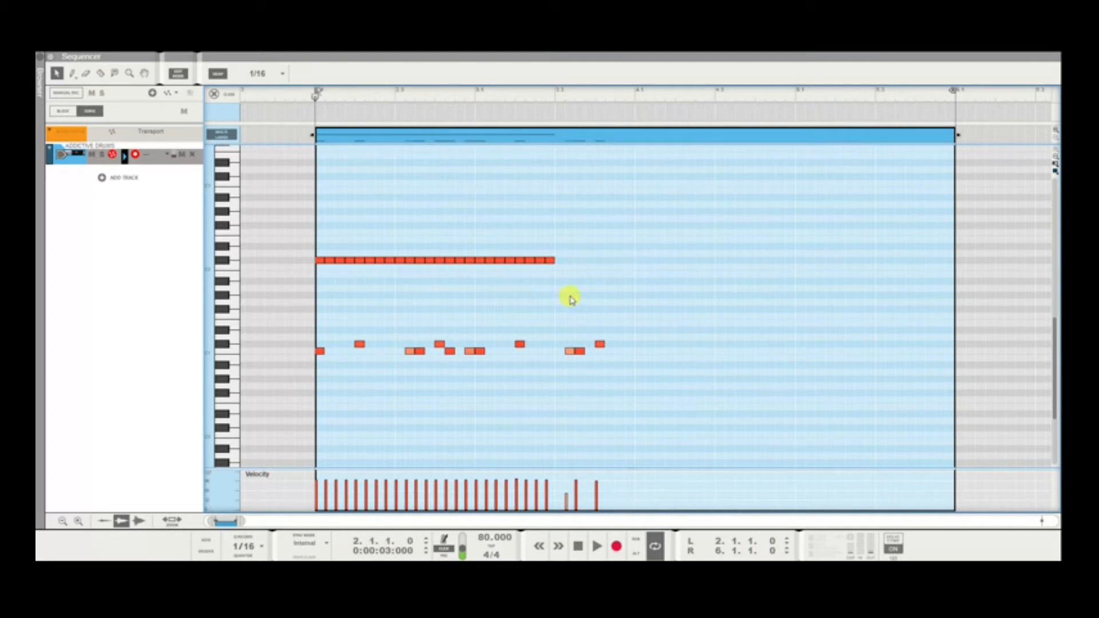
Continue the C#2 row with 1/16 notes from position 3.3.1.0 to the end of bar 3 and play back the pattern.
{"action": "left_click_drag", "start_coordinate": [594, 257], "coordinate": [558, 261]}
{"action": "key", "text": "space"}
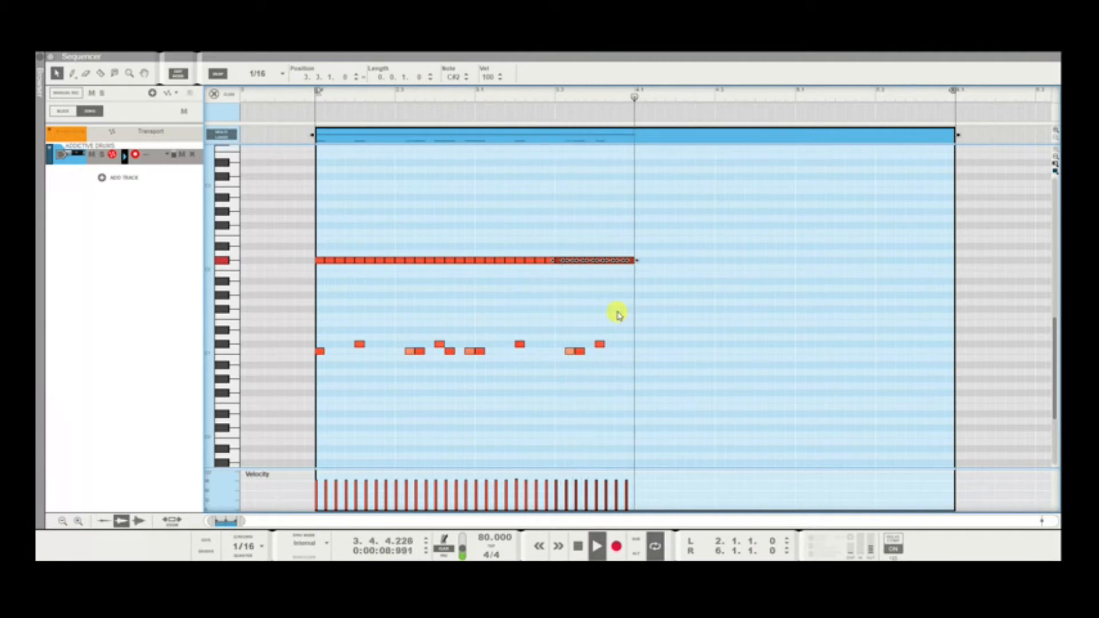
{"action": "key", "text": "space"}
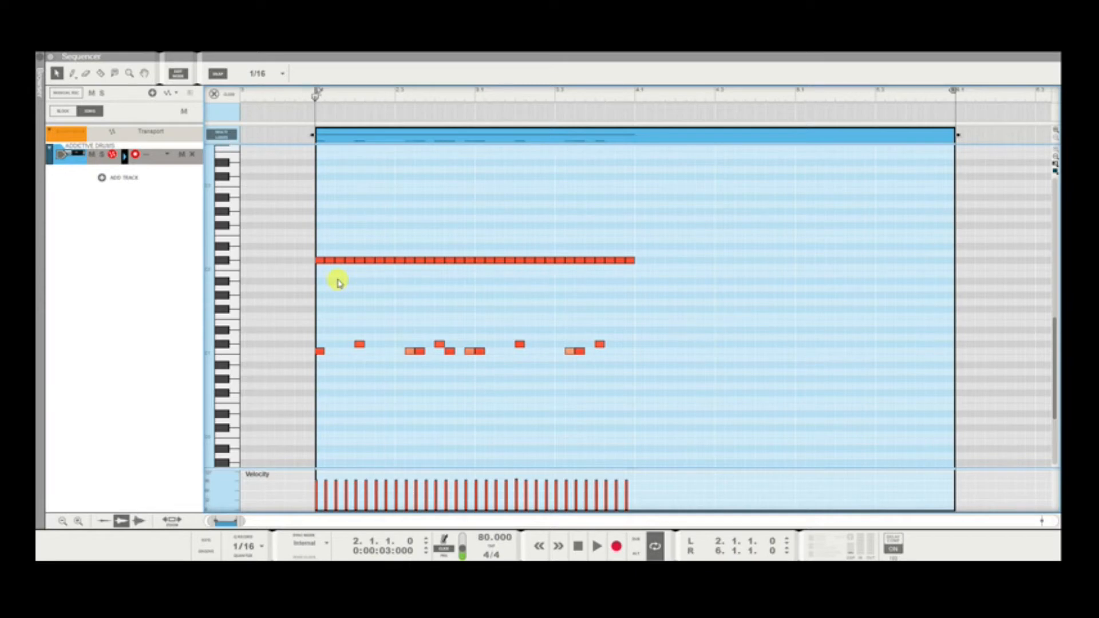
Select every second C#2 note in bar 2, starting at position 2.1.2.0, and lower their velocities together.
{"action": "left_click", "coordinate": [328, 263]}
{"action": "left_click", "coordinate": [351, 262], "text": "shift"}
{"action": "left_click", "coordinate": [365, 262], "text": "shift"}
{"action": "left_click", "coordinate": [381, 262], "text": "shift"}
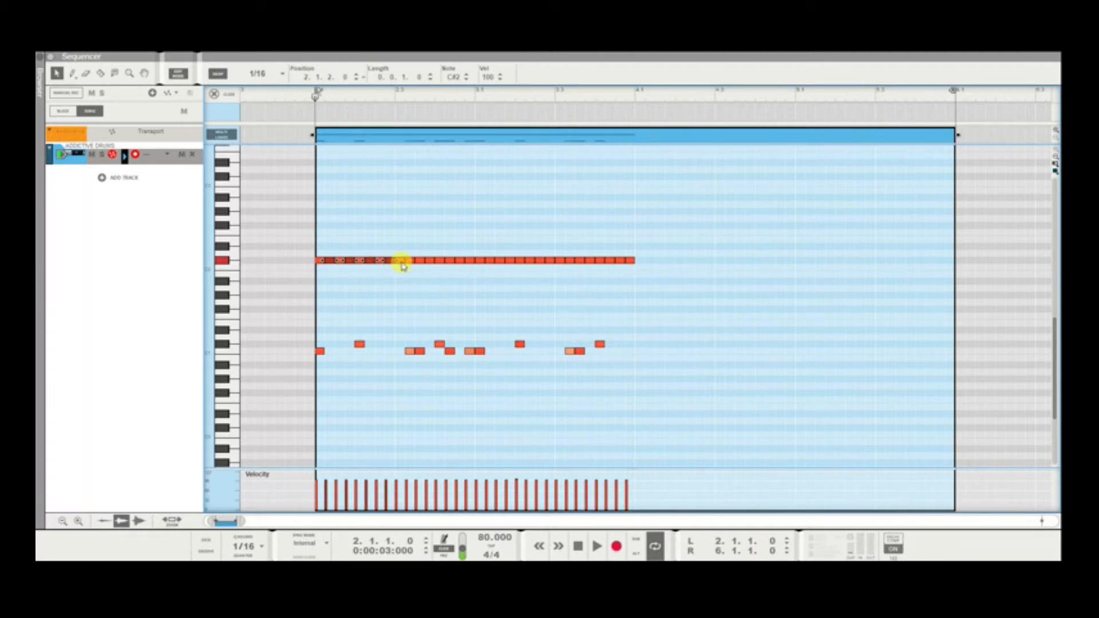
{"action": "left_click", "coordinate": [403, 262], "text": "shift"}
{"action": "left_click", "coordinate": [423, 262], "text": "shift"}
{"action": "left_click", "coordinate": [434, 263], "text": "shift"}
{"action": "left_click", "coordinate": [451, 263], "text": "shift"}
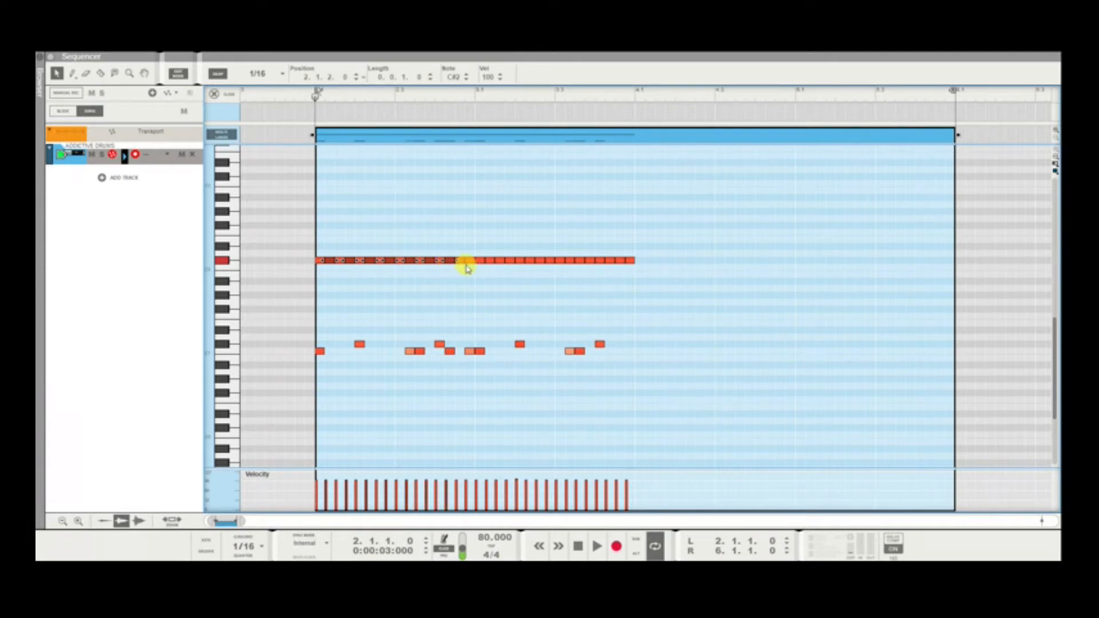
{"action": "left_click", "coordinate": [472, 264], "text": "shift"}
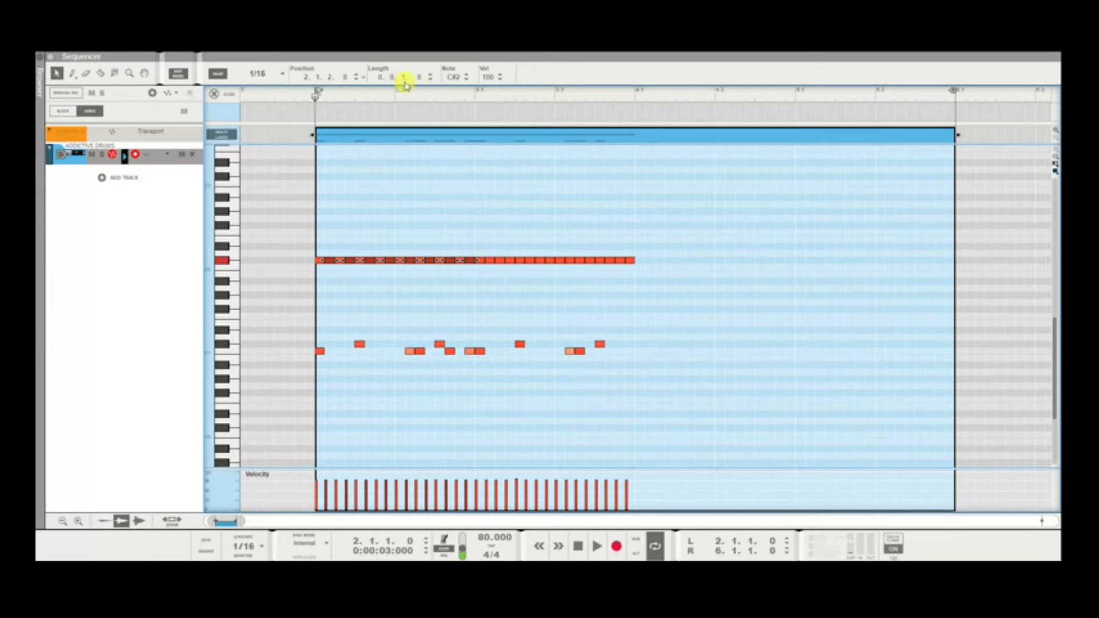
{"action": "left_click_drag", "start_coordinate": [489, 83], "coordinate": [493, 111]}
{"action": "left_click_drag", "start_coordinate": [504, 148], "coordinate": [507, 155]}
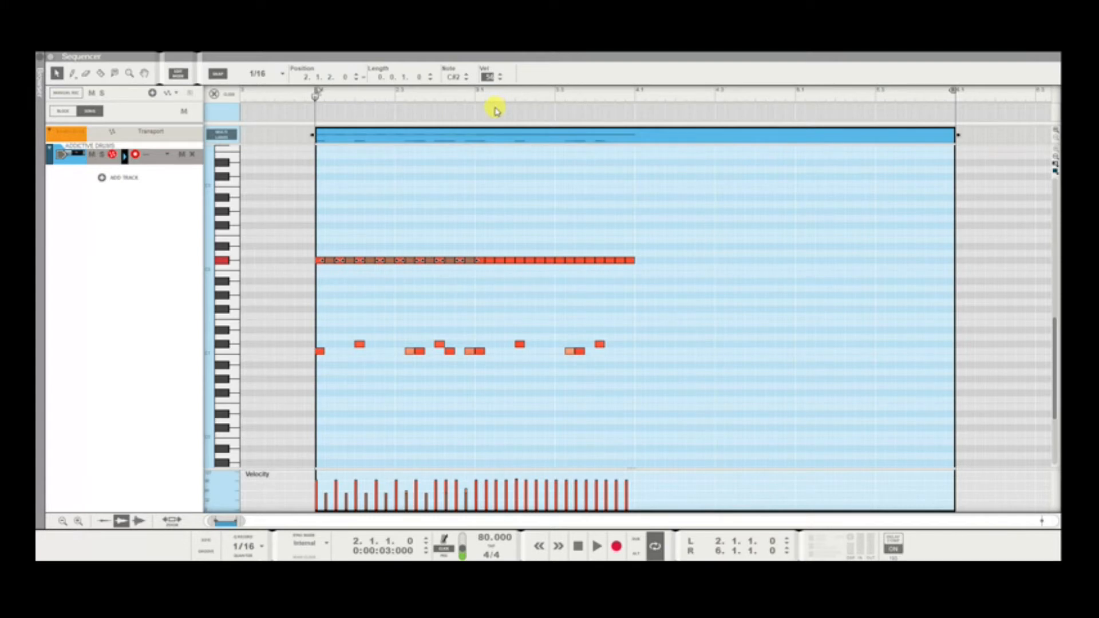
Lower the selected alternate C#2 notes' velocity to 50 and then 40, playing back the pattern to compare the settings.
{"action": "key", "text": "space"}
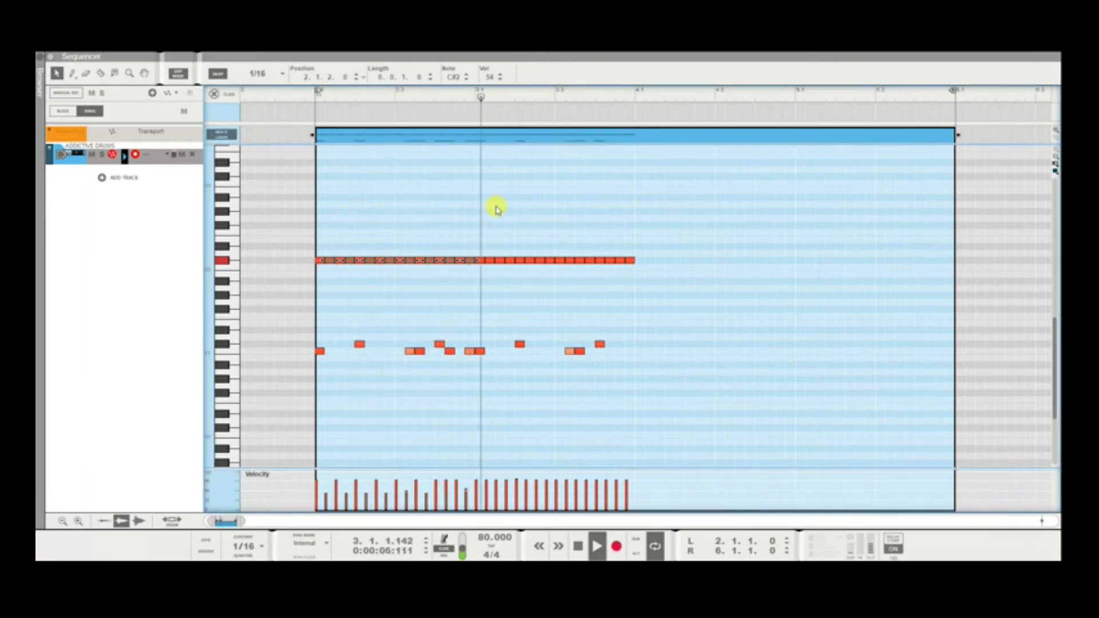
{"action": "key", "text": "space"}
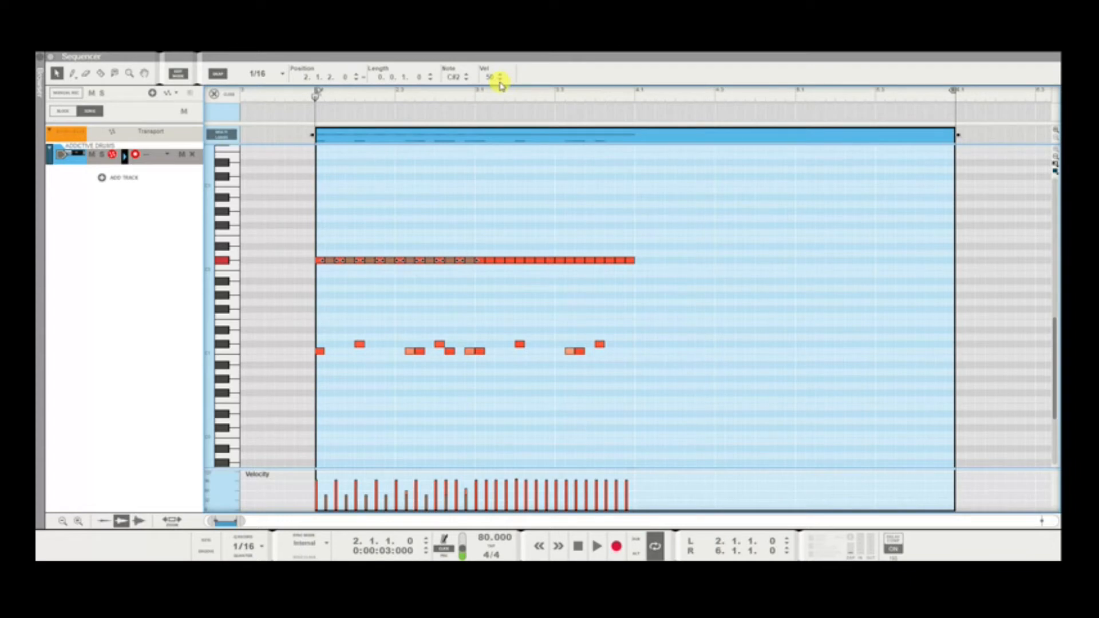
{"action": "key", "text": "space"}
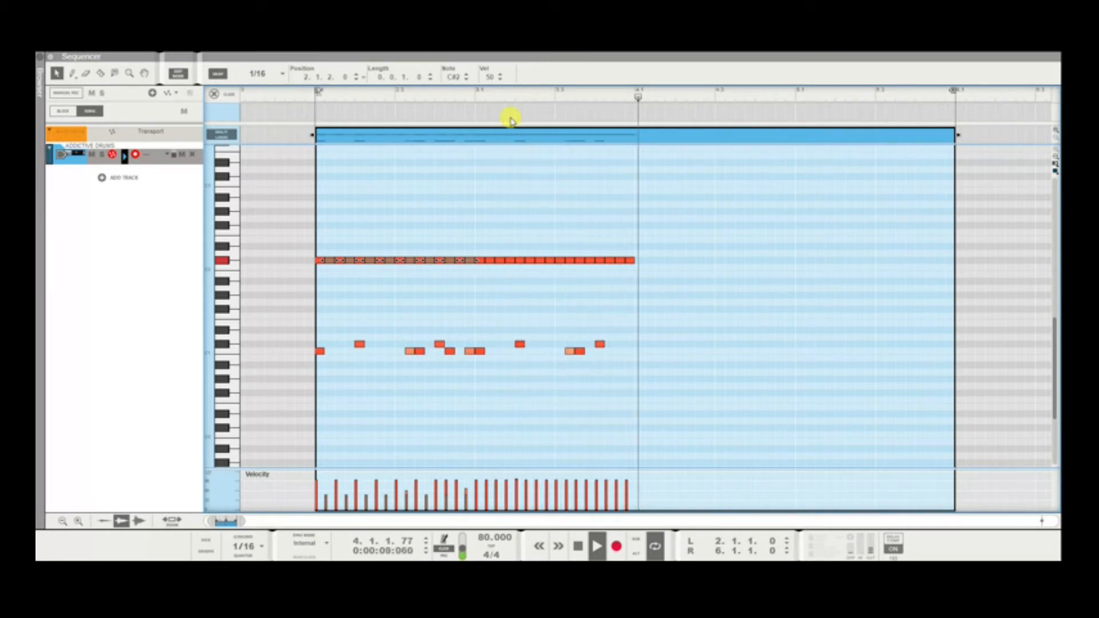
{"action": "key", "text": "space"}
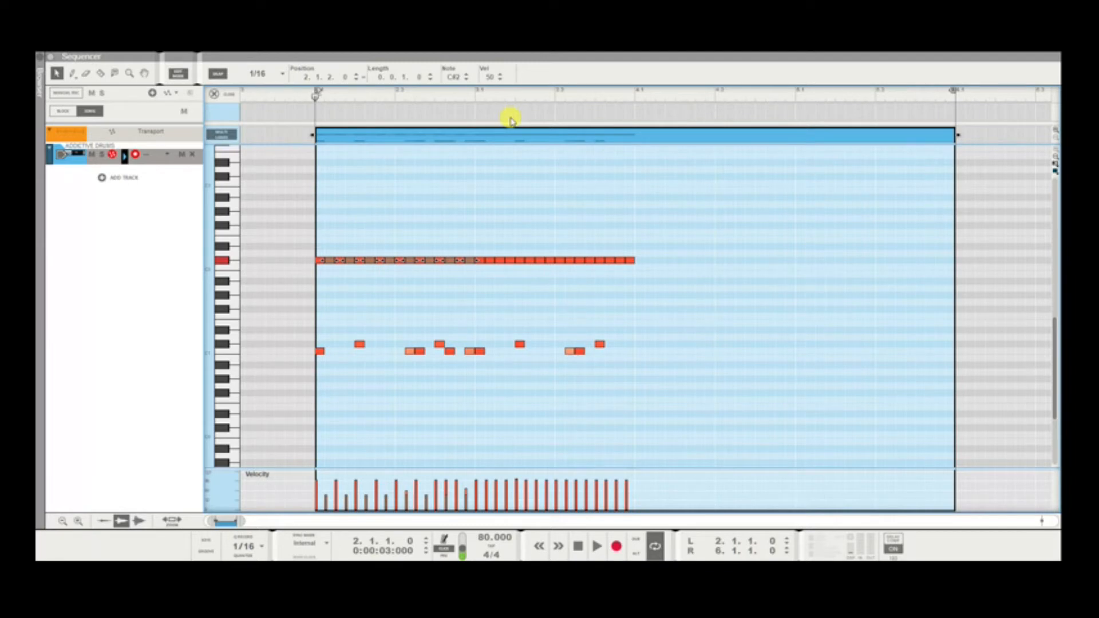
{"action": "left_click", "coordinate": [490, 76]}
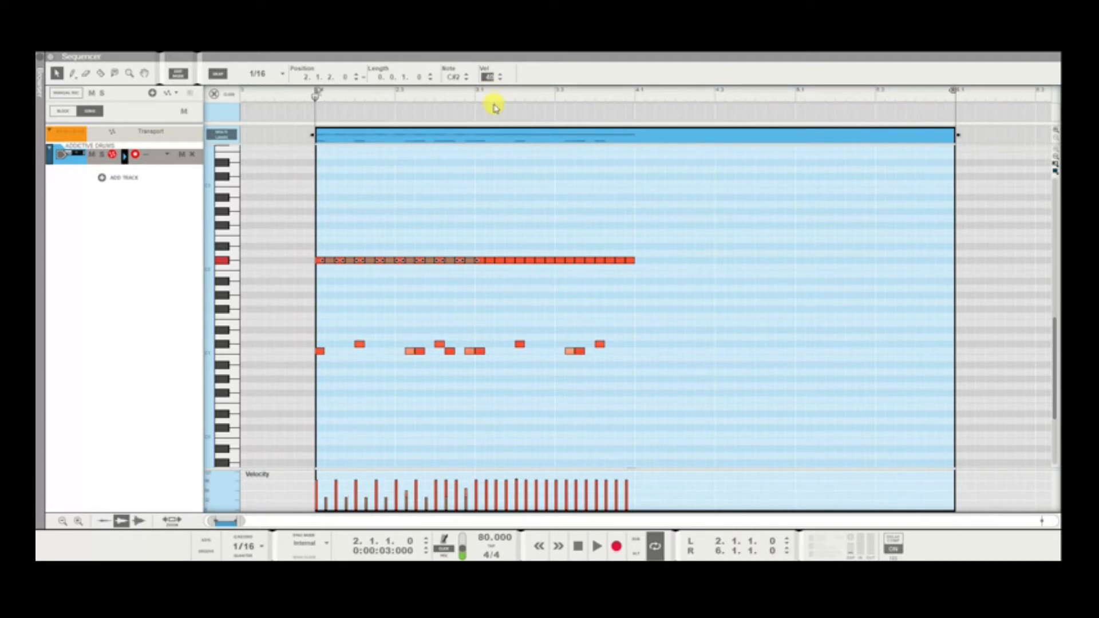
{"action": "left_click", "coordinate": [520, 203]}
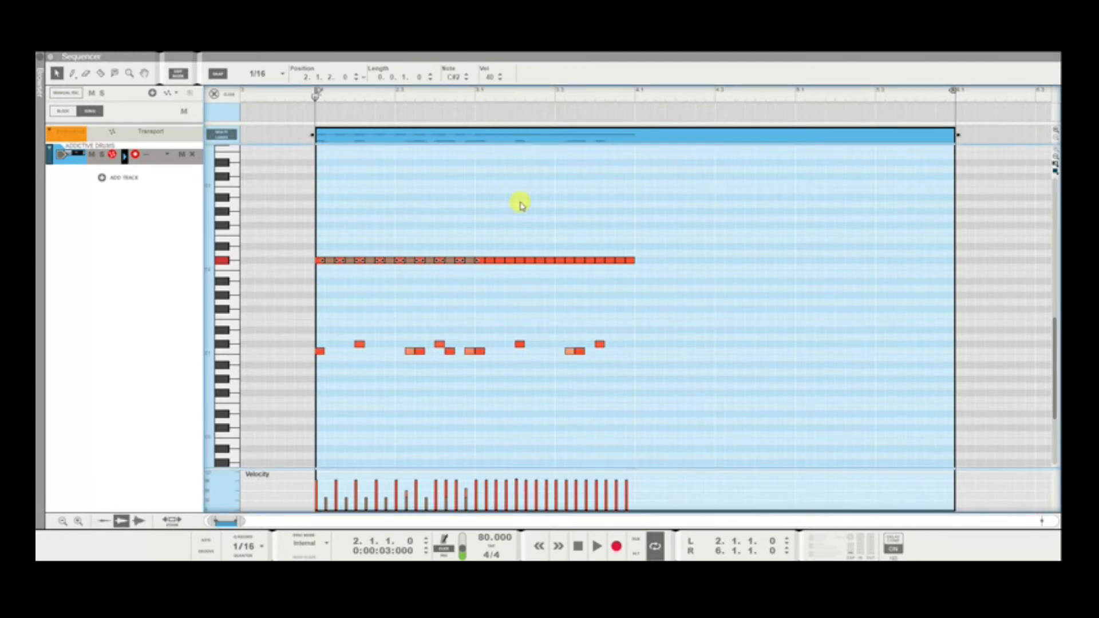
{"action": "key", "text": "space"}
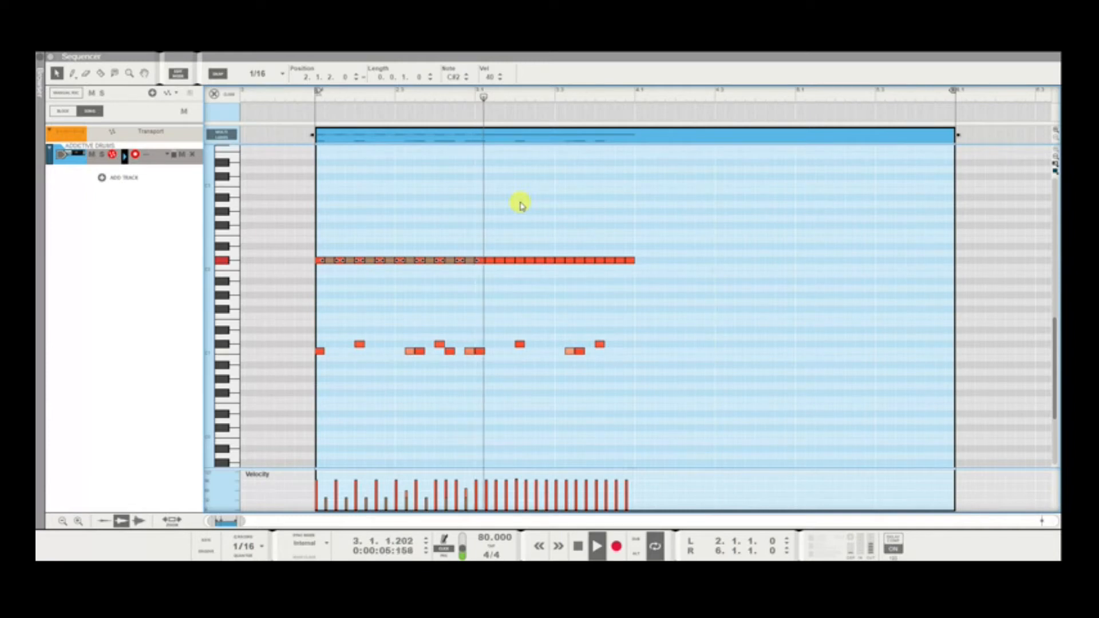
{"action": "key", "text": "space"}
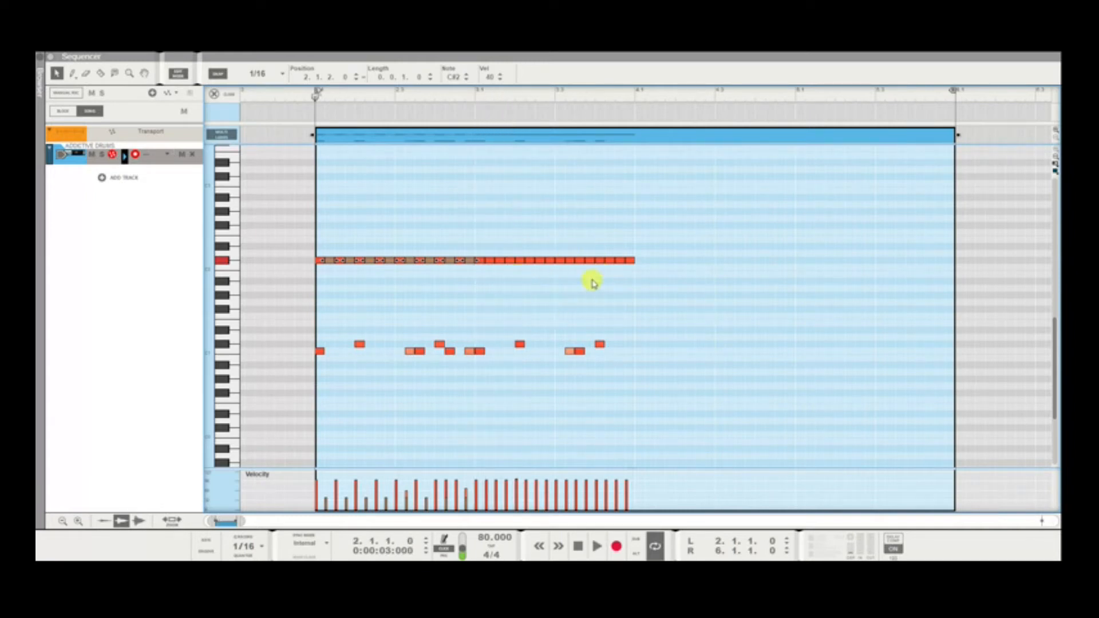
Delete all the C#2 notes in bar 3 and play back the pattern.
{"action": "left_click_drag", "start_coordinate": [645, 279], "coordinate": [484, 251]}
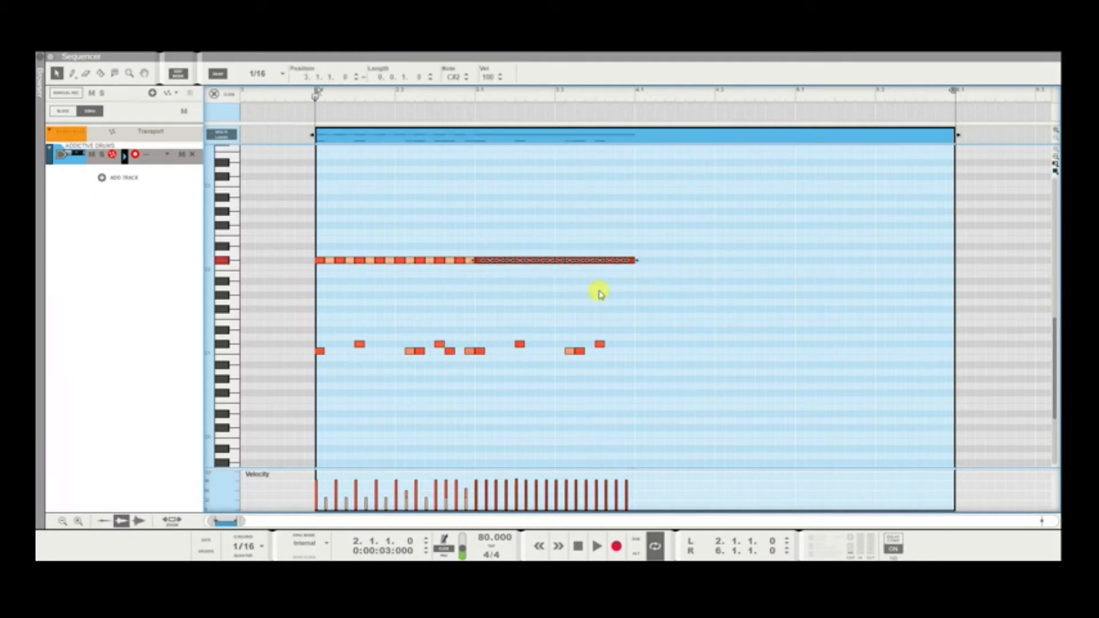
{"action": "key", "text": "Delete"}
{"action": "key", "text": "space"}
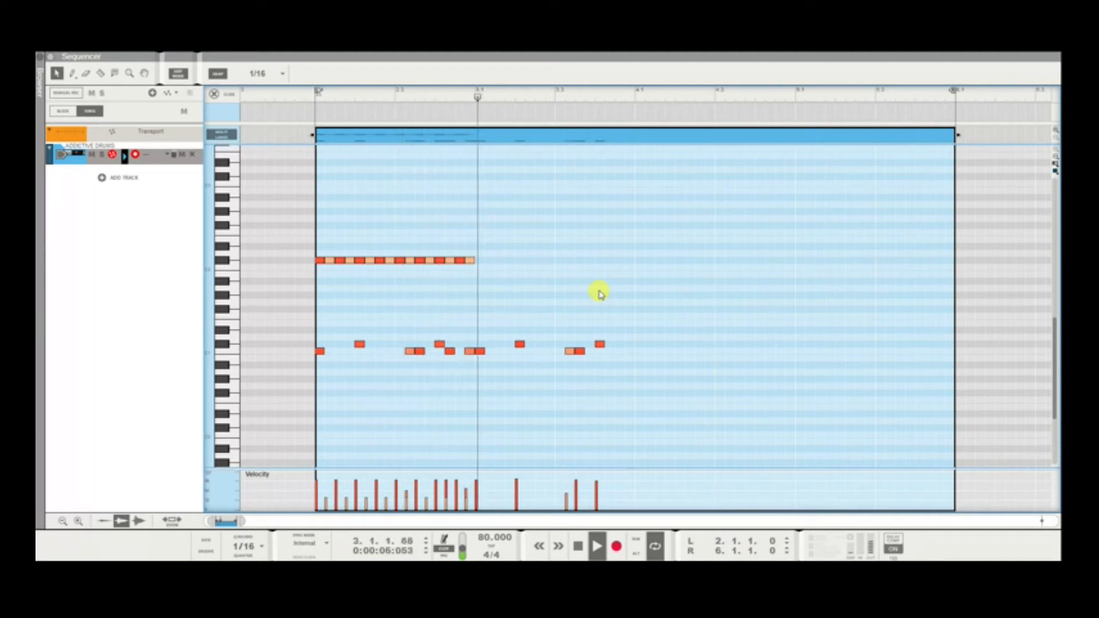
{"action": "key", "text": "space"}
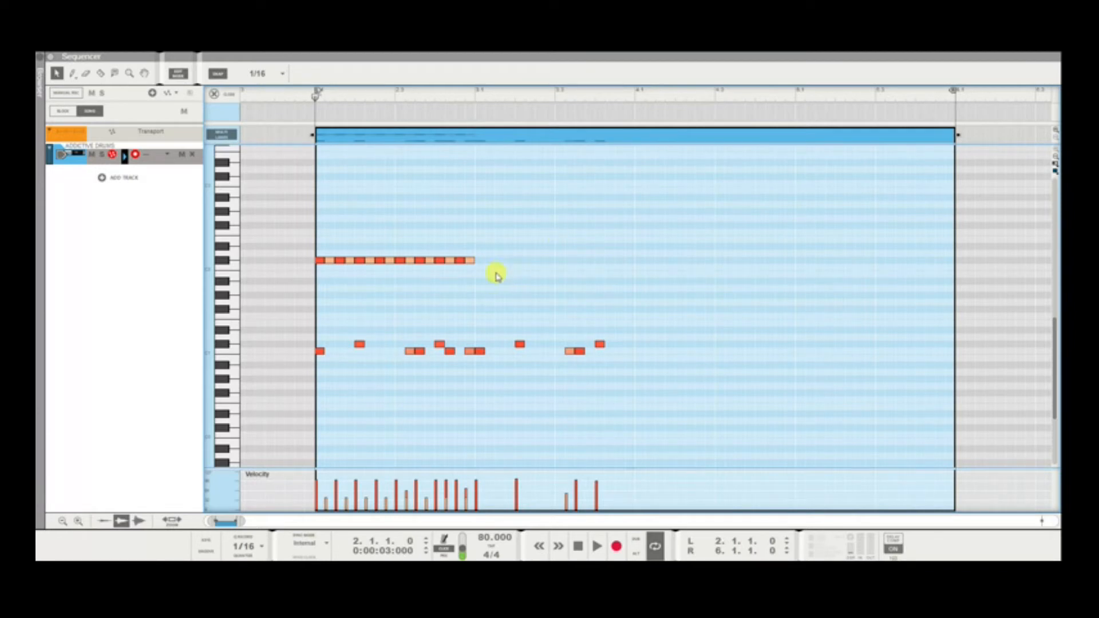
Vary the velocities of the C#2 notes at positions 2.1.4.0, 2.2.2.0 and 2.2.4.0 individually by small amounts.
{"action": "left_click", "coordinate": [350, 262]}
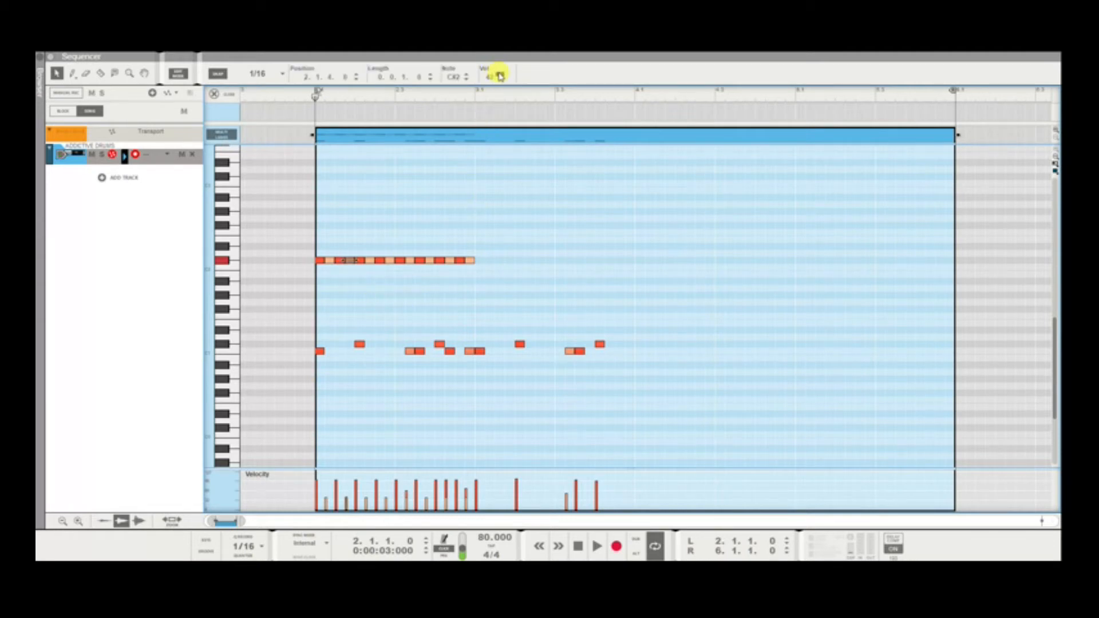
{"action": "left_click", "coordinate": [369, 262]}
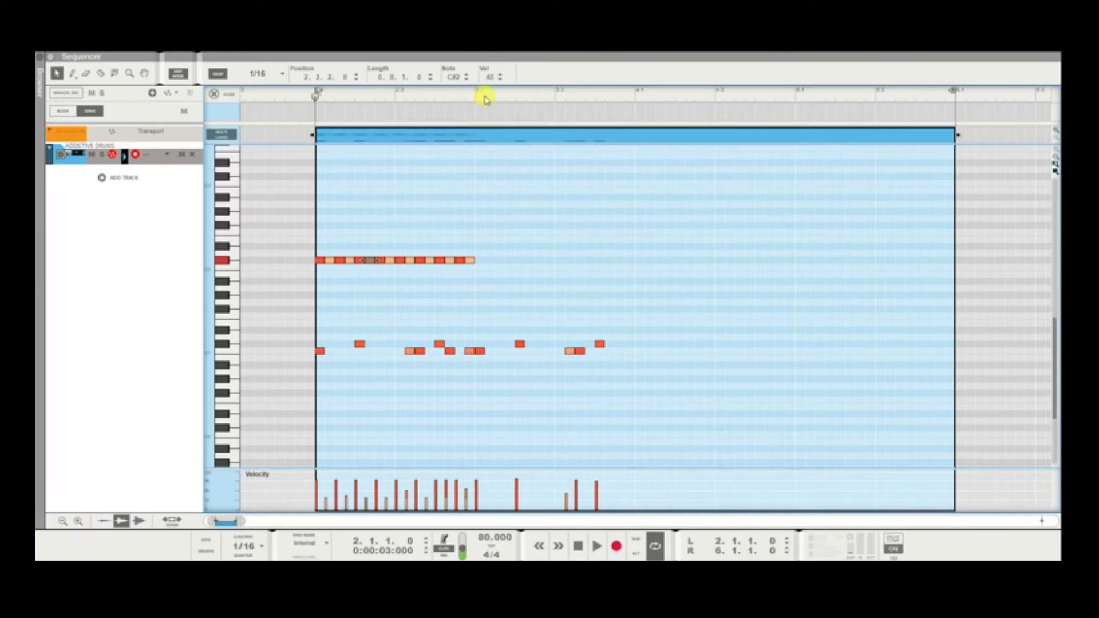
{"action": "double_click", "coordinate": [490, 77]}
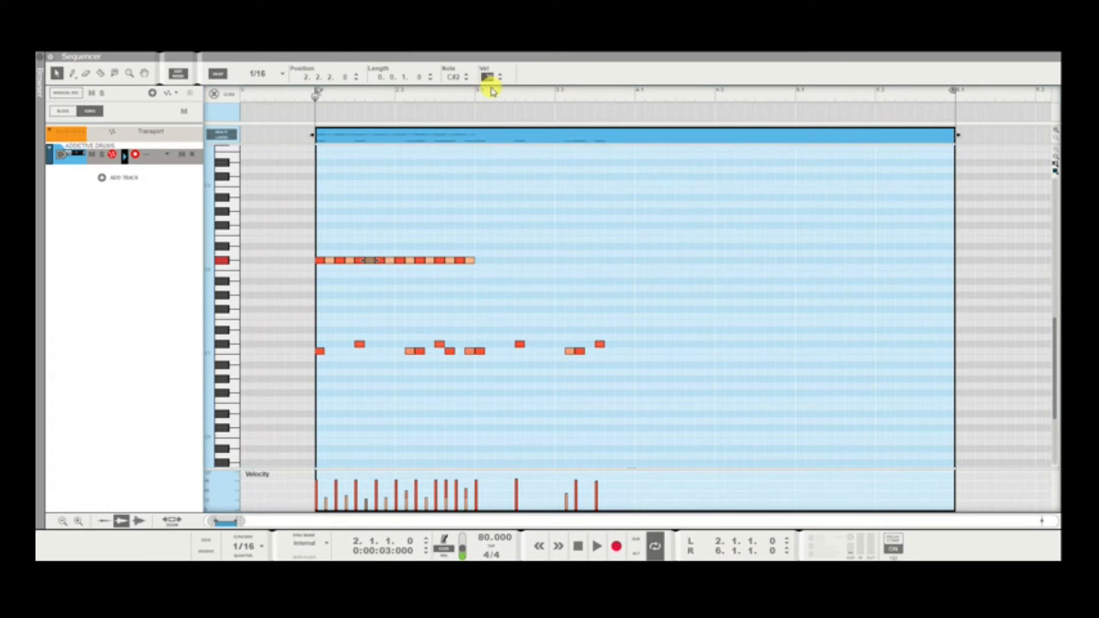
{"action": "left_click", "coordinate": [389, 261]}
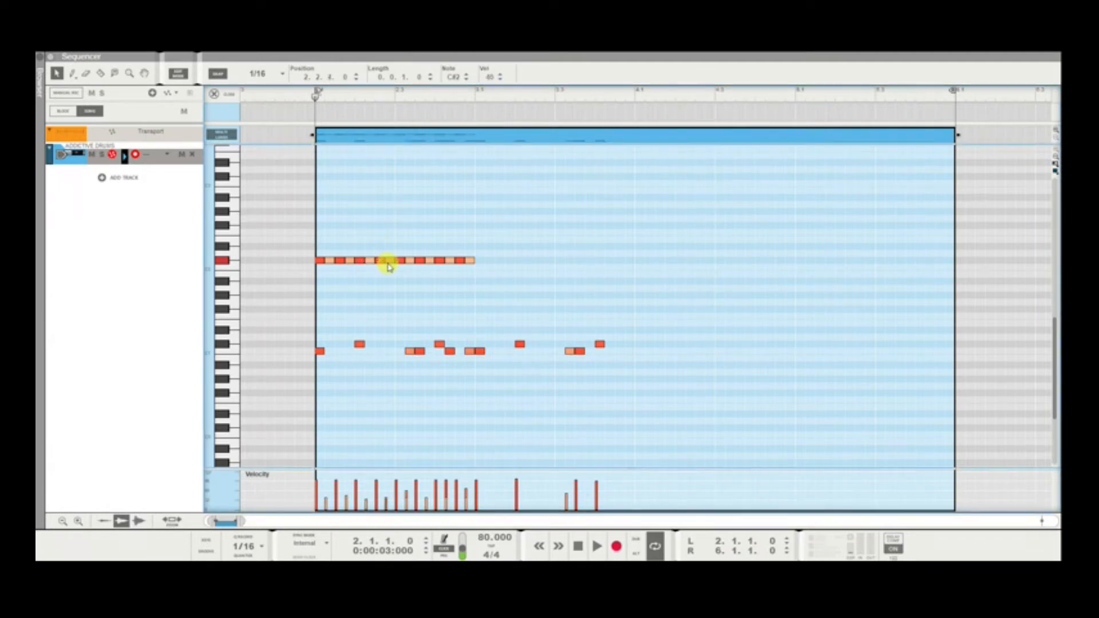
{"action": "double_click", "coordinate": [490, 77]}
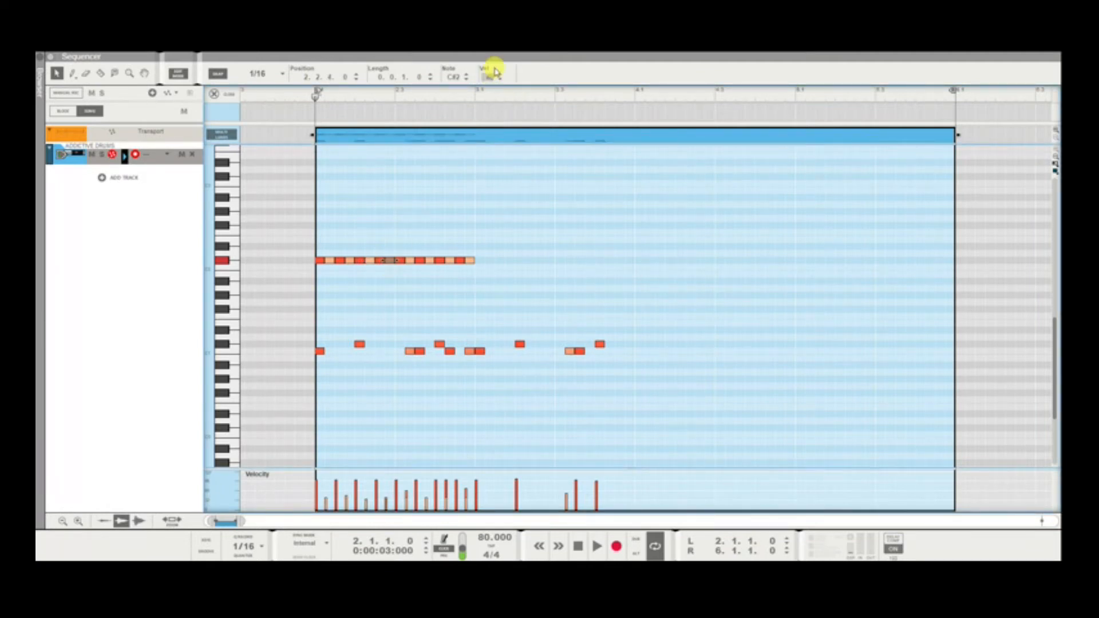
{"action": "left_click_drag", "start_coordinate": [495, 67], "coordinate": [497, 66]}
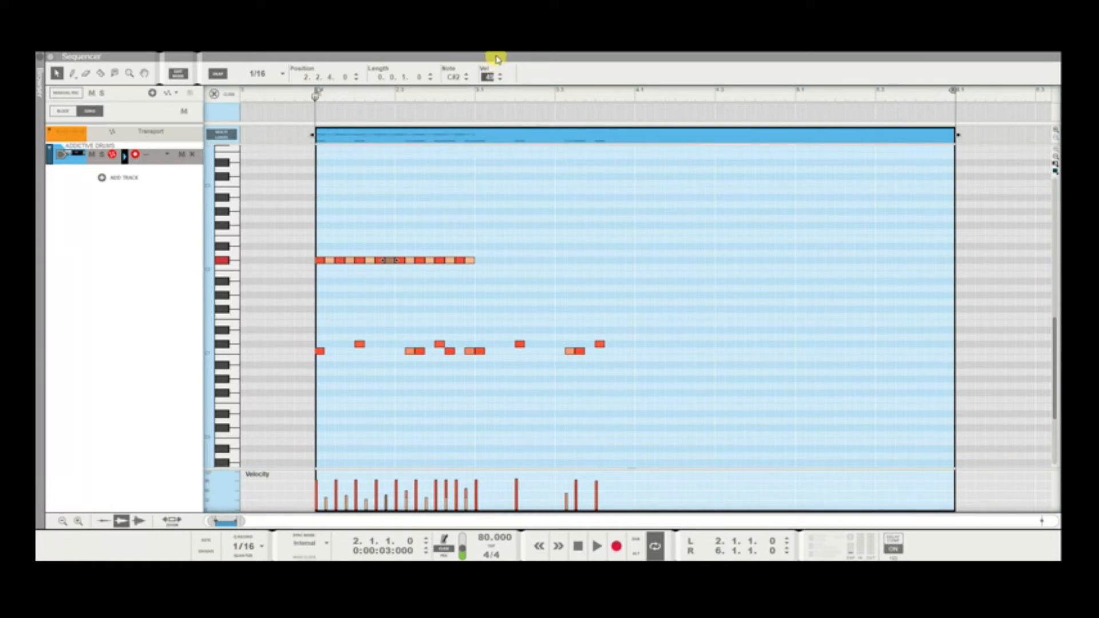
Vary the velocities of the quieter C#2 notes in beats 3 and 4 of bar 2, from position 2.3.2.0 to 2.4.4.0.
{"action": "left_click", "coordinate": [411, 260]}
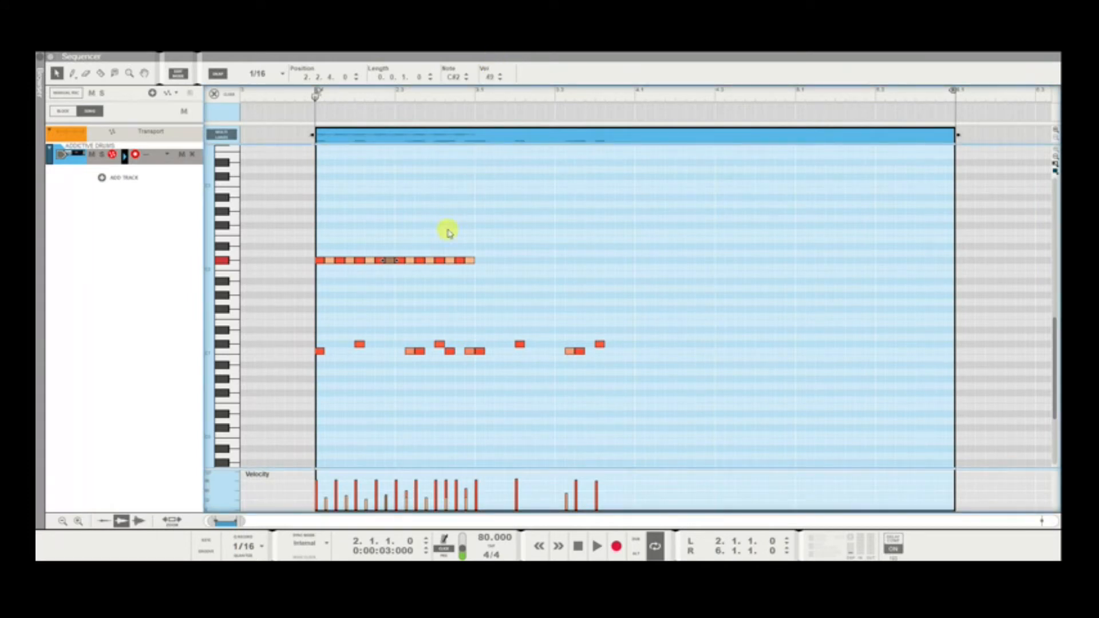
{"action": "left_click_drag", "start_coordinate": [490, 76], "coordinate": [501, 56]}
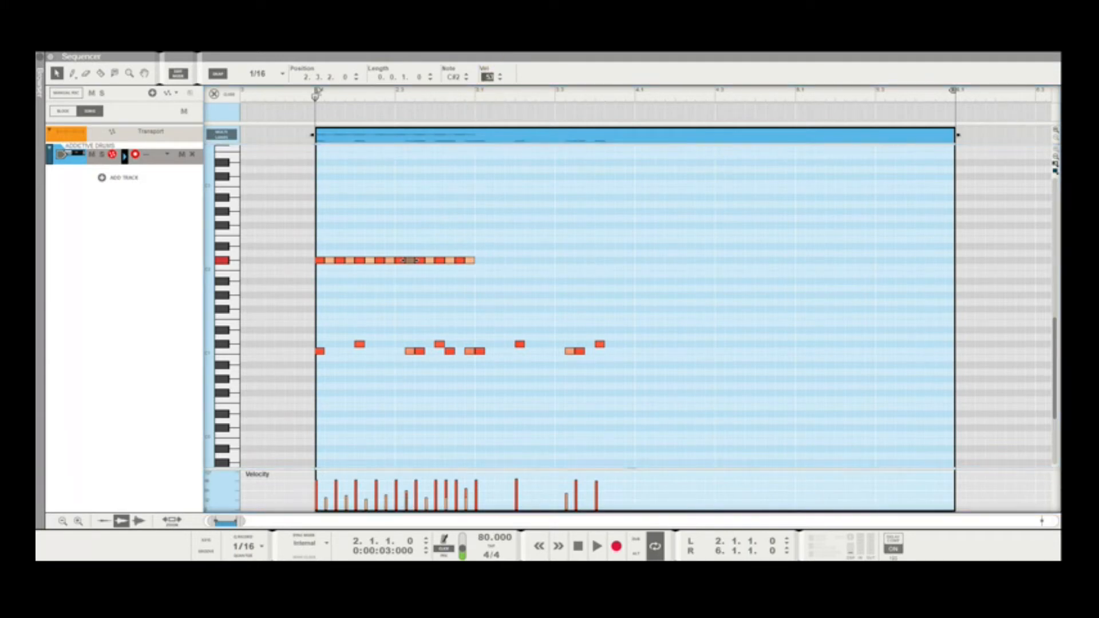
{"action": "left_click", "coordinate": [431, 261]}
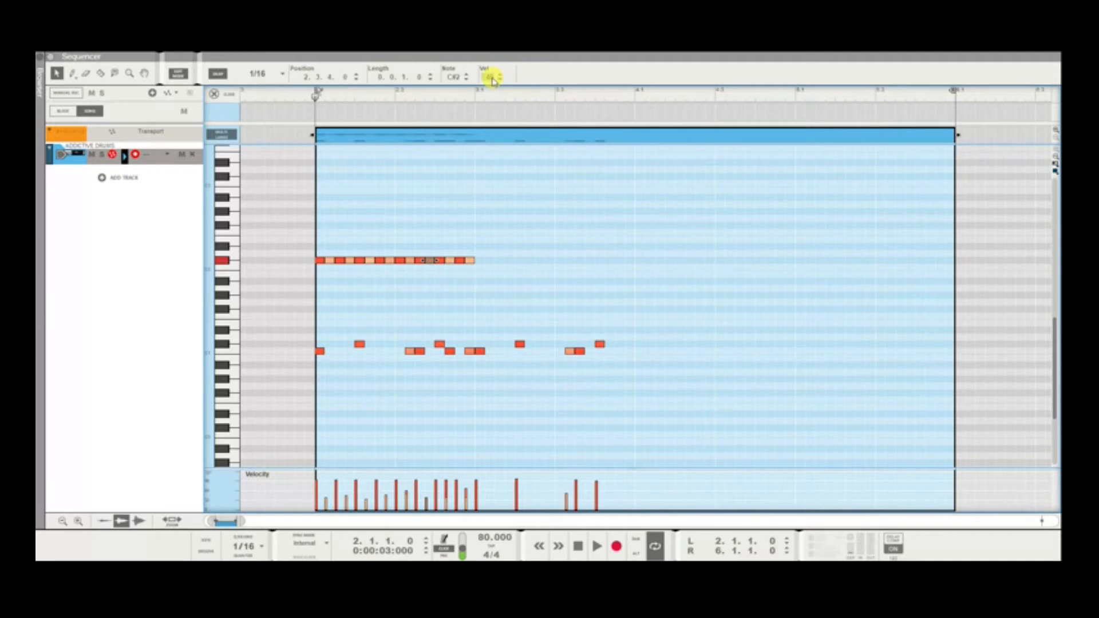
{"action": "mouse_move", "coordinate": [490, 76]}
{"action": "left_mouse_down"}
{"action": "mouse_move", "coordinate": [500, 62]}
{"action": "mouse_move", "coordinate": [506, 83]}
{"action": "left_mouse_up"}
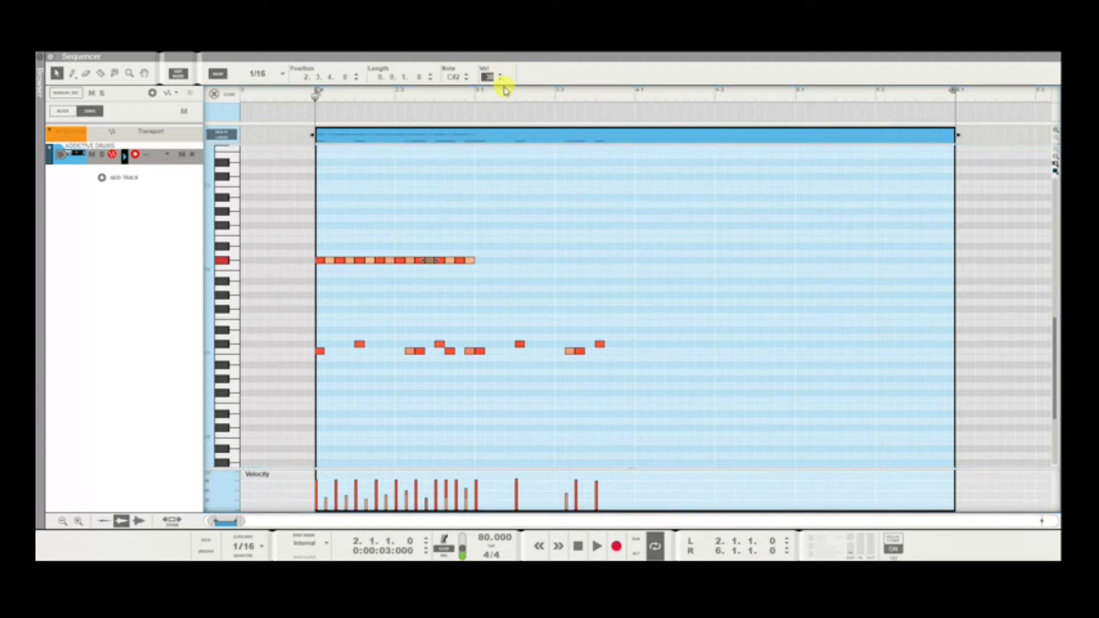
{"action": "left_click", "coordinate": [455, 267]}
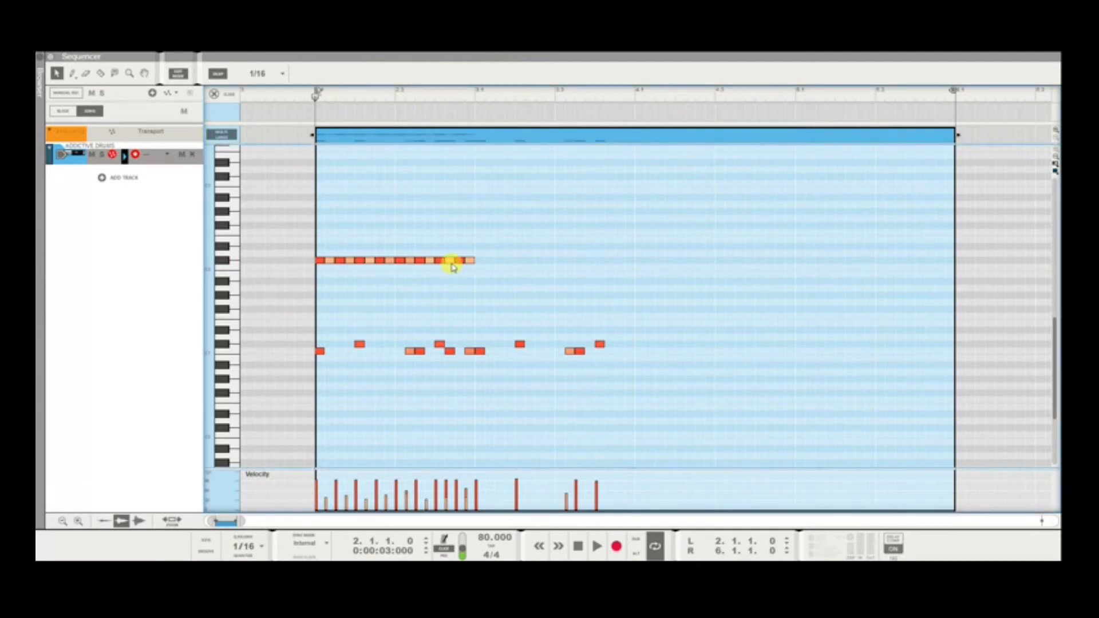
{"action": "left_click", "coordinate": [452, 263]}
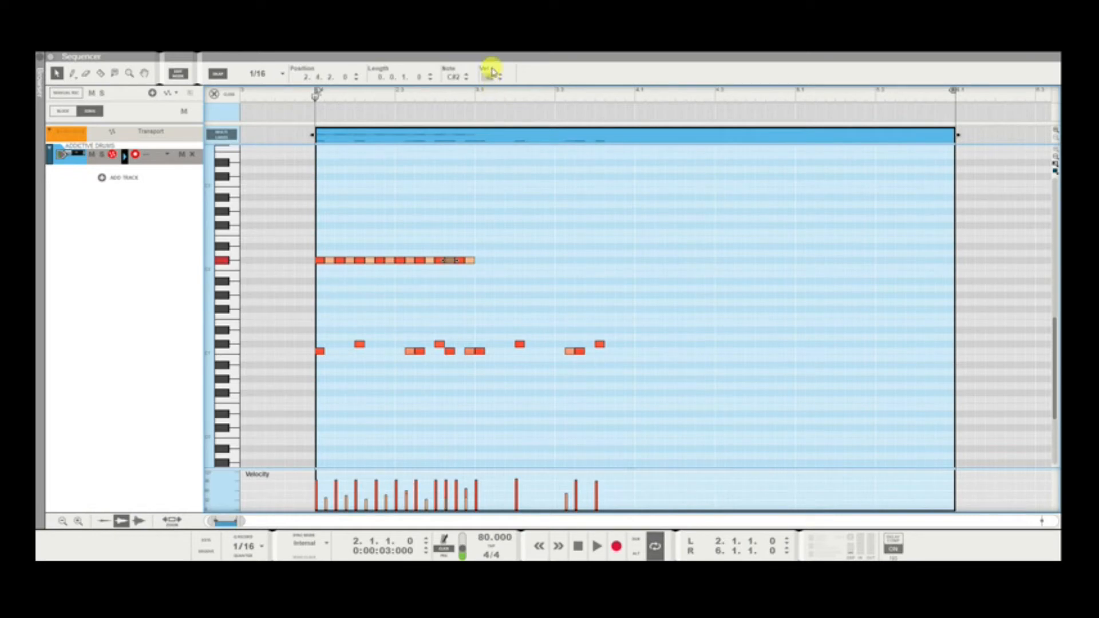
{"action": "left_click", "coordinate": [468, 260]}
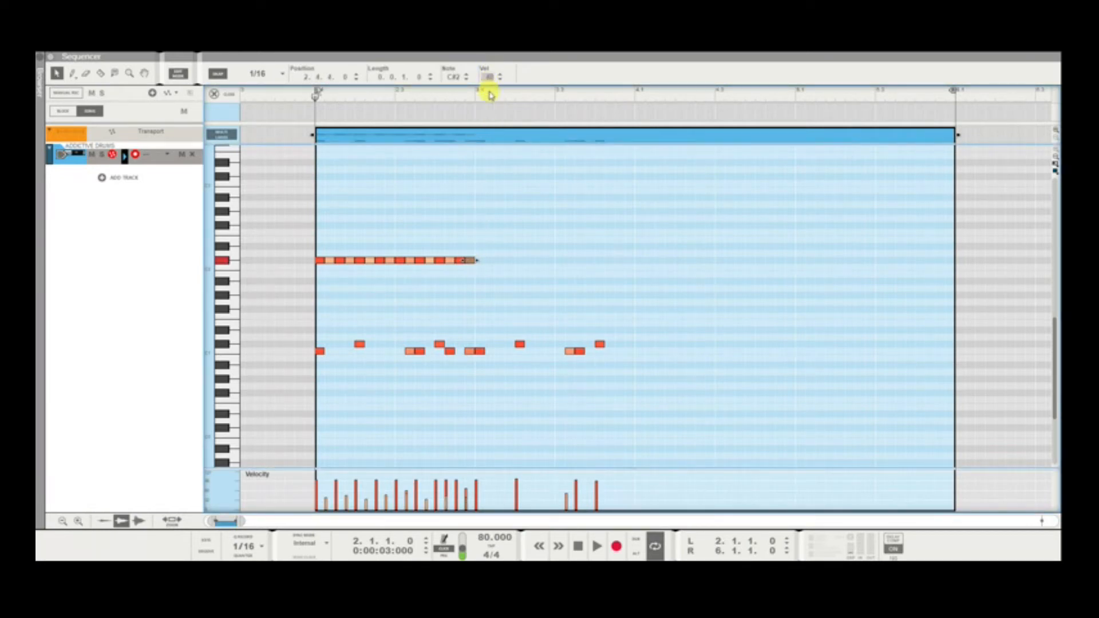
{"action": "left_click", "coordinate": [463, 208]}
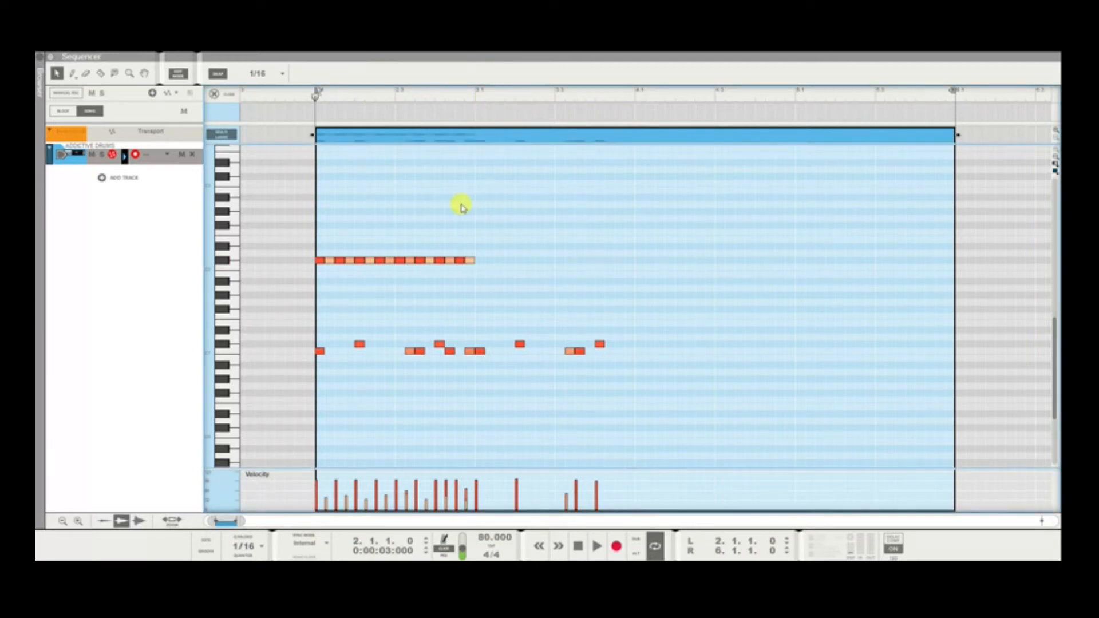
Play back the pattern several times to check the varied C#2 velocities in bar 2.
{"action": "key", "text": "space"}
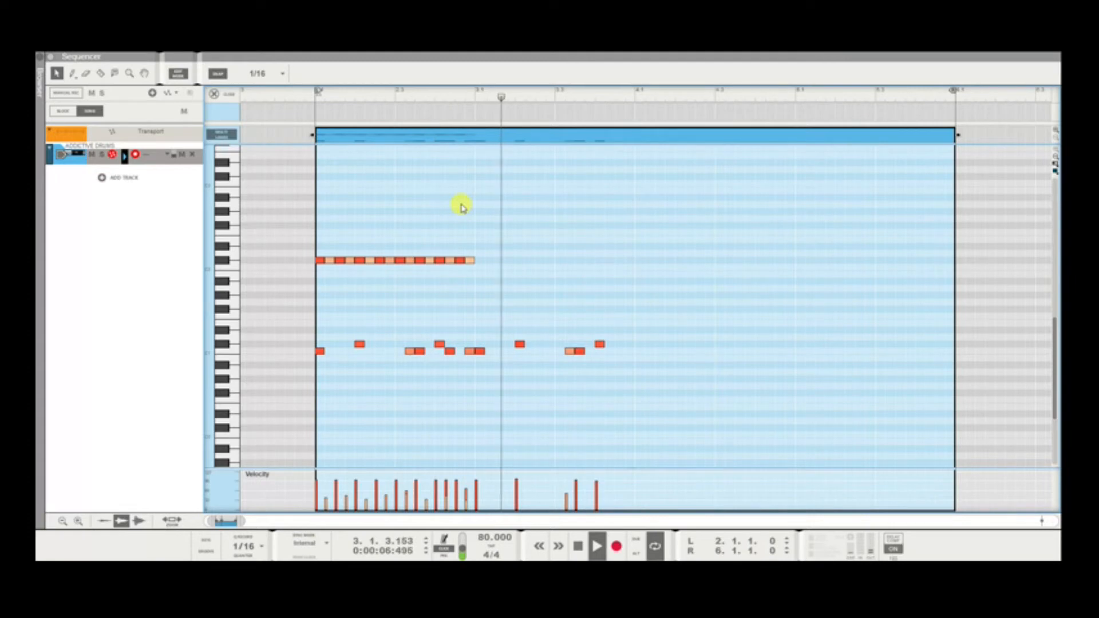
{"action": "key", "text": "space"}
{"action": "key", "text": "space"}
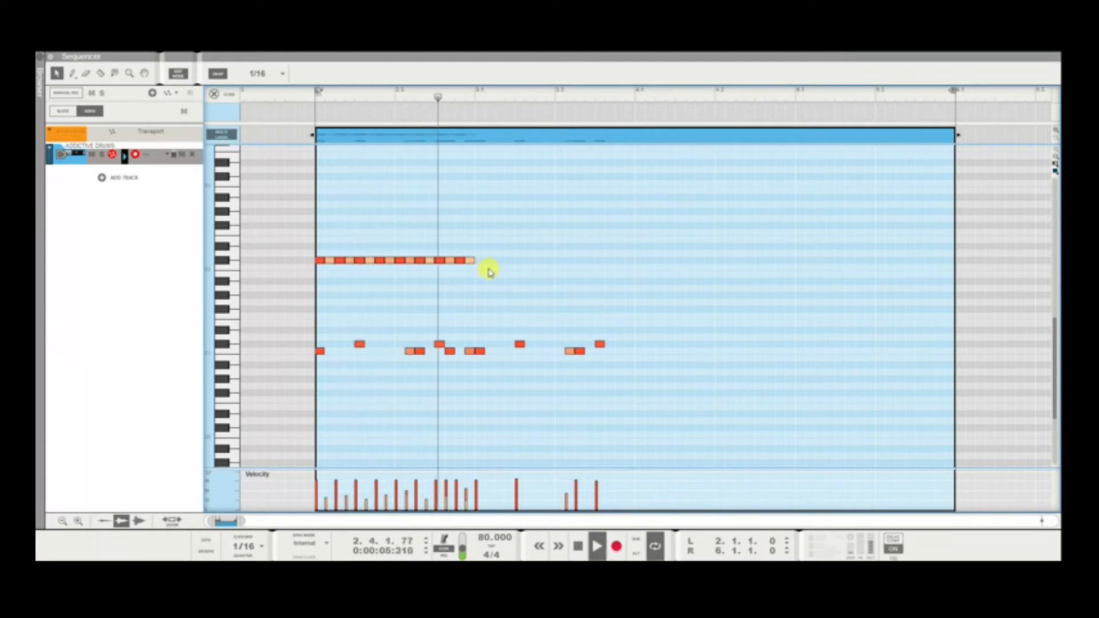
{"action": "key", "text": "space"}
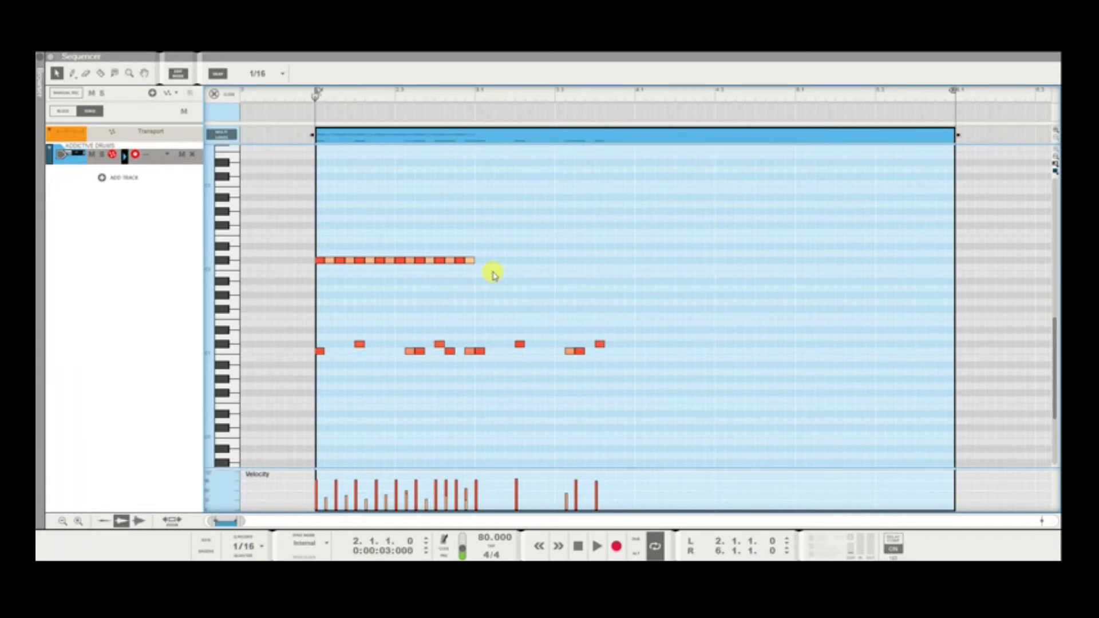
{"action": "key", "text": "space"}
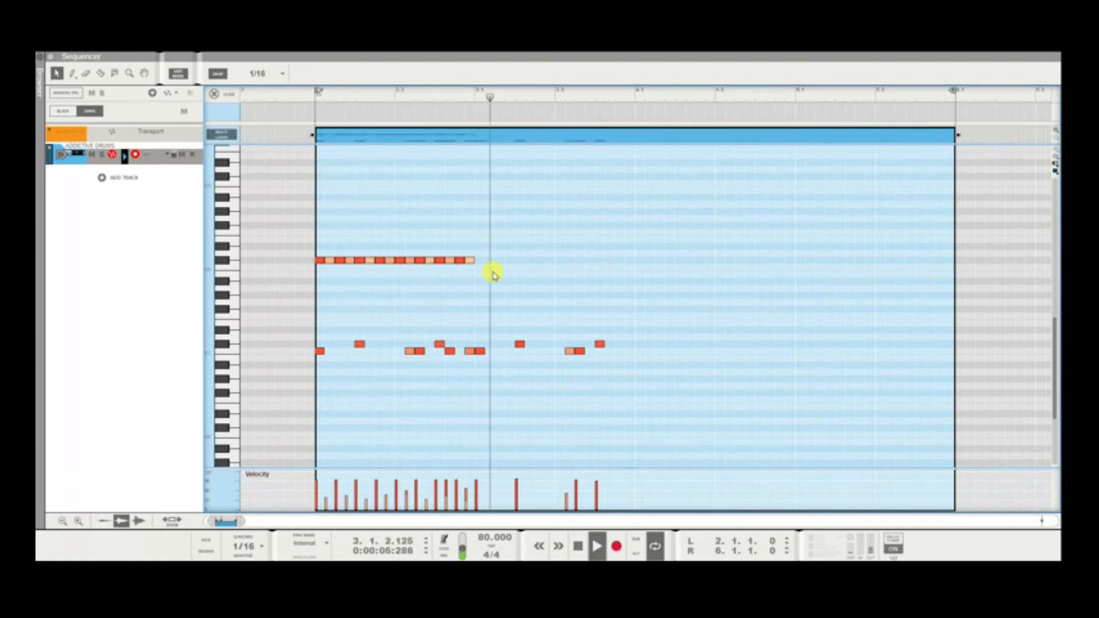
{"action": "key", "text": "space"}
Copy the complete C#2 row of bar 2 to bar 3, starting at position 3.1.1.0, and play back the pattern.
{"action": "left_click_drag", "start_coordinate": [504, 271], "coordinate": [314, 255]}
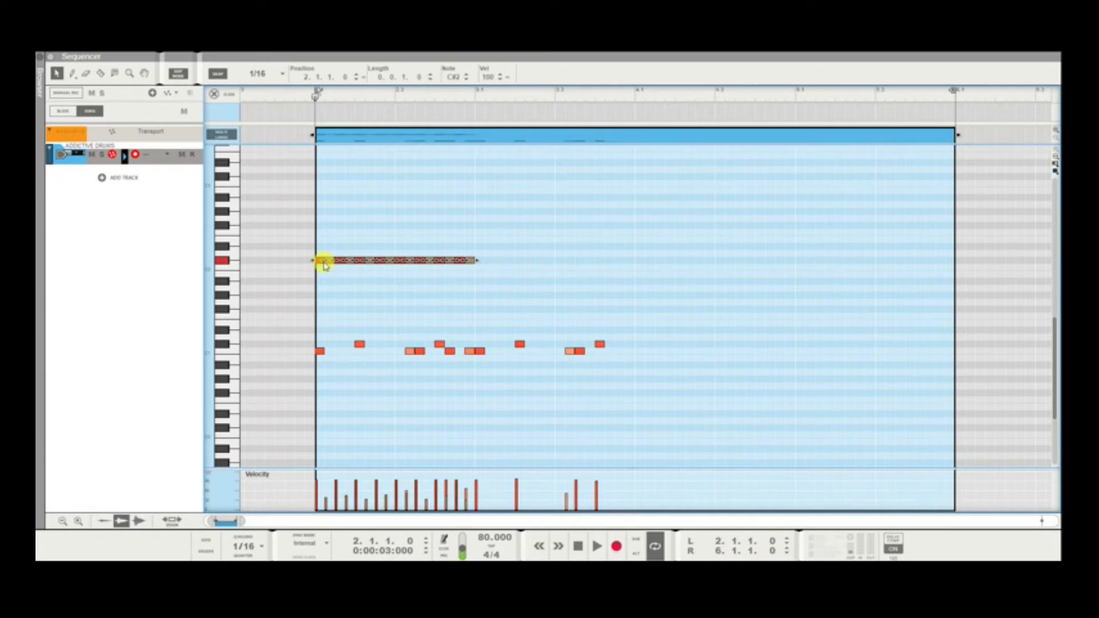
{"action": "left_click_drag", "start_coordinate": [474, 268], "coordinate": [485, 260]}
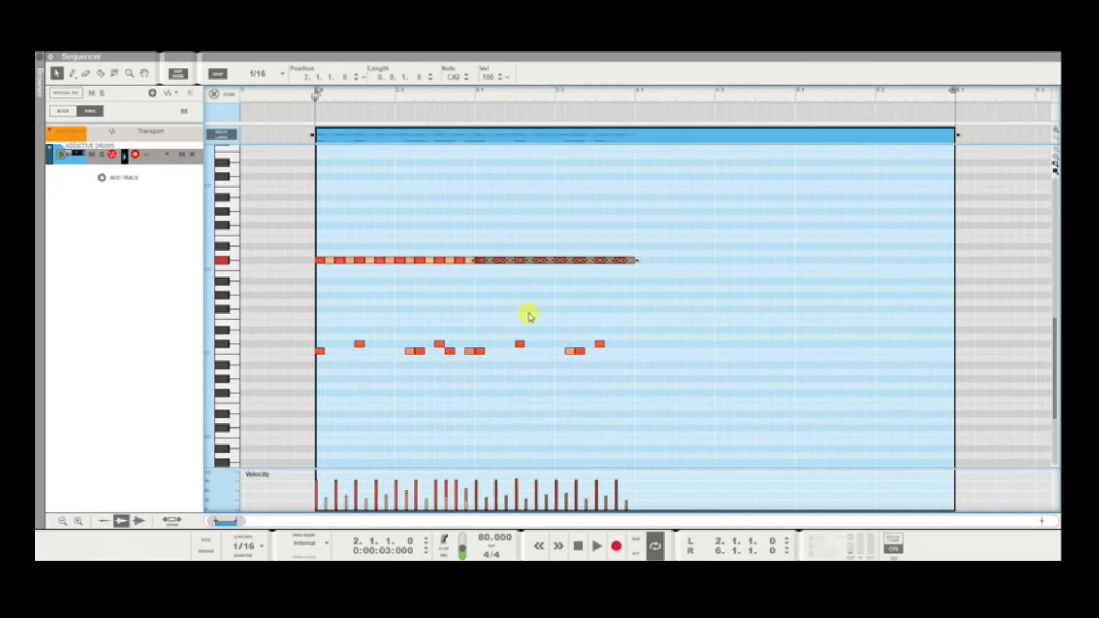
{"action": "left_click", "coordinate": [528, 314]}
{"action": "key", "text": "space"}
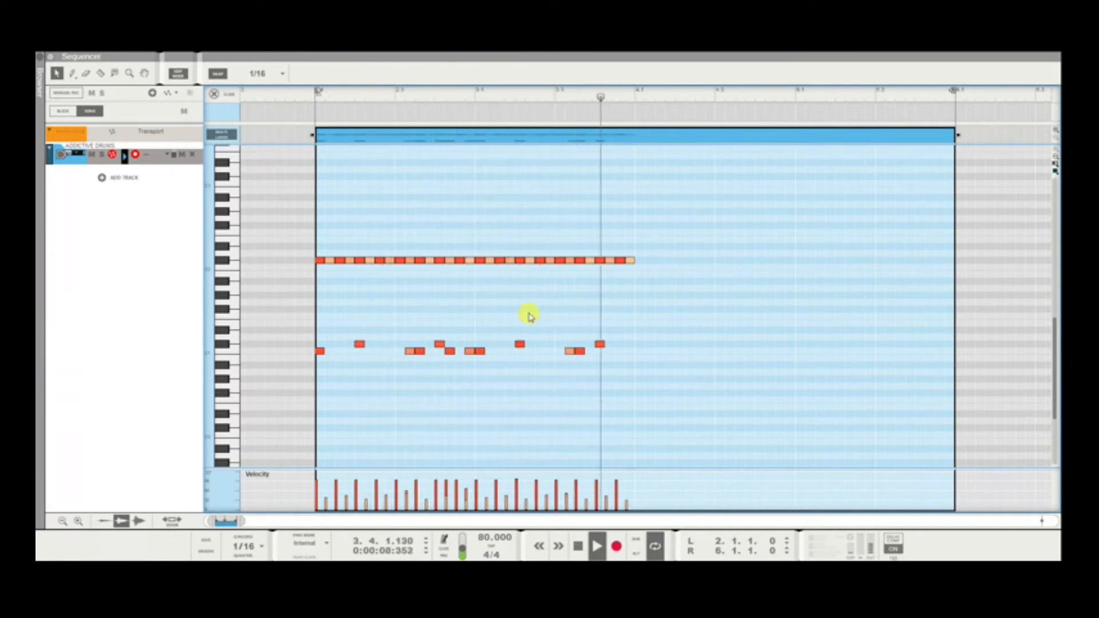
{"action": "key", "text": "space"}
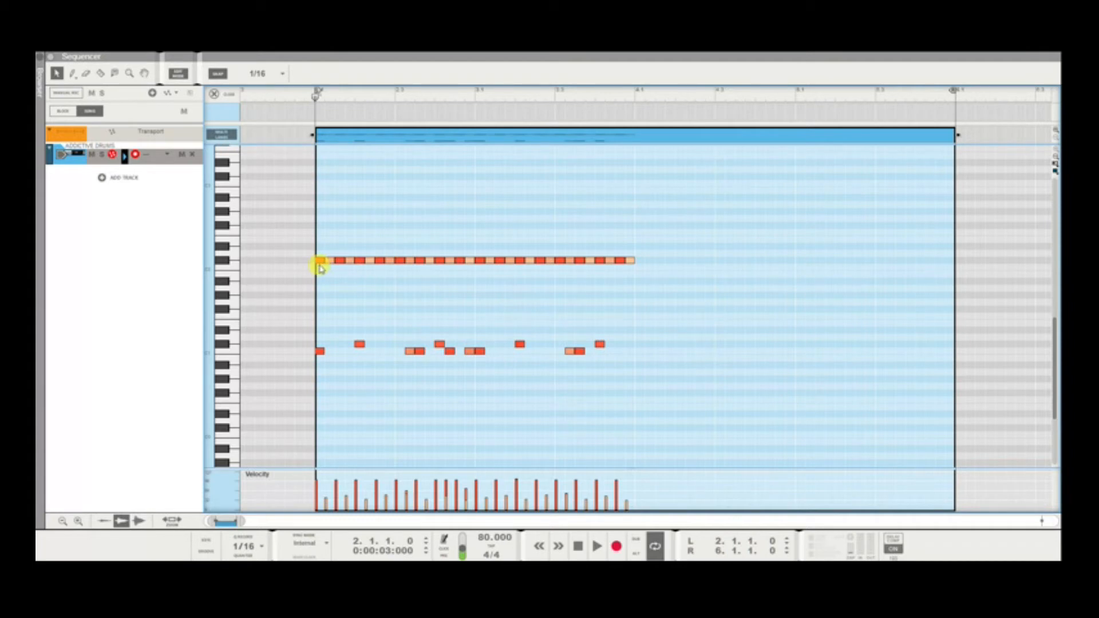
Select the C#2 note at position 2.1.1.0 and play back the opening of the pattern.
{"action": "mouse_move", "coordinate": [322, 264]}
{"action": "left_mouse_down"}
{"action": "mouse_move", "coordinate": [319, 246]}
{"action": "mouse_move", "coordinate": [321, 261]}
{"action": "left_mouse_up"}
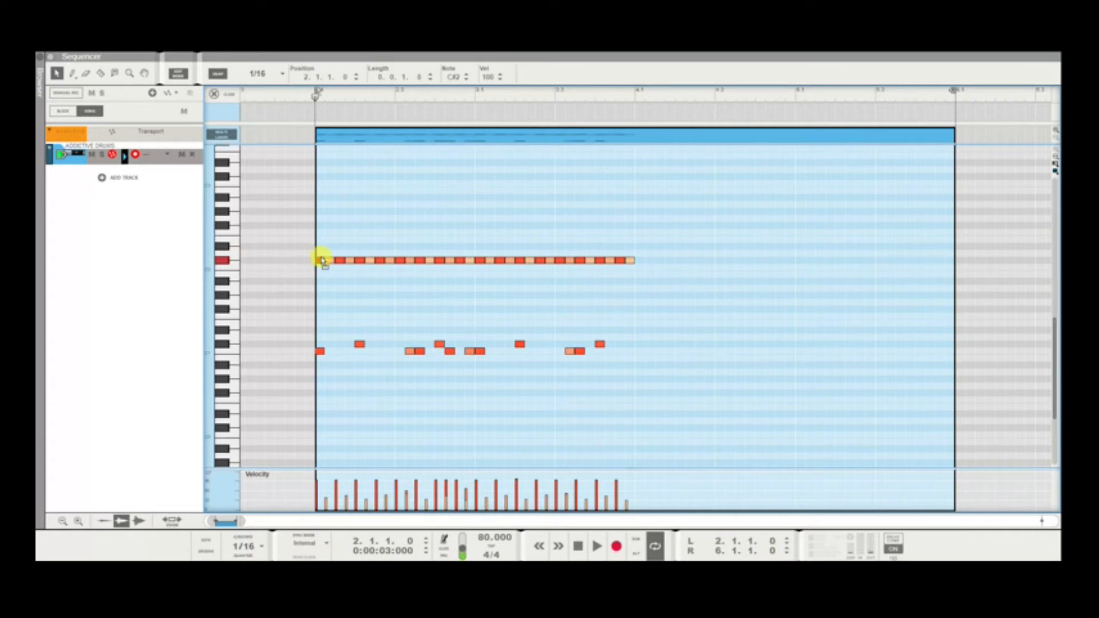
{"action": "key", "text": "space"}
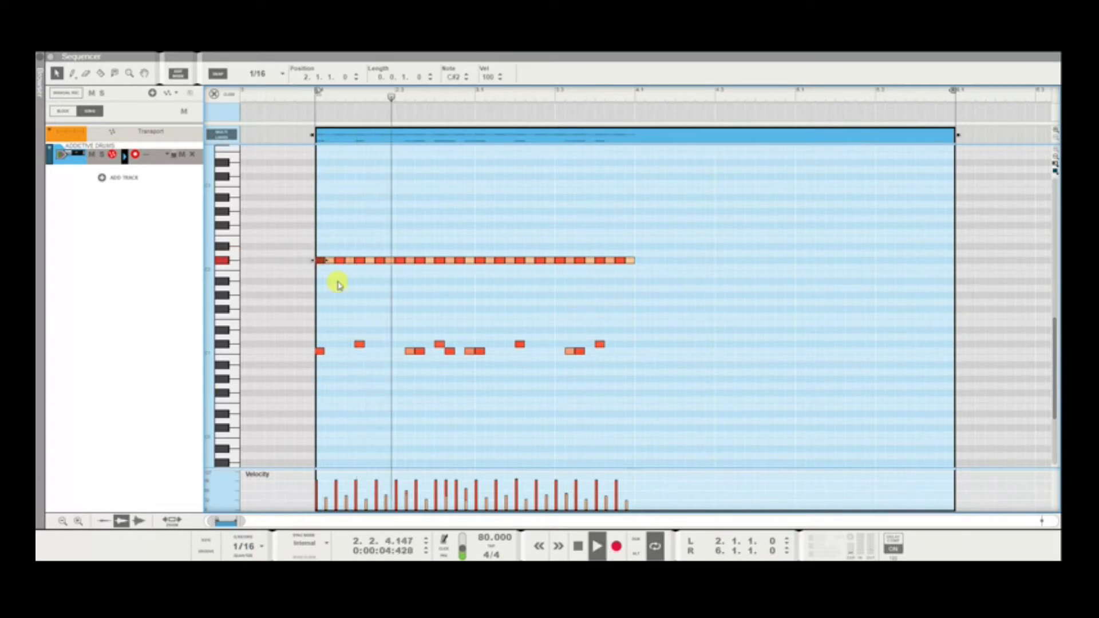
{"action": "key", "text": "space"}
{"action": "left_click", "coordinate": [336, 286]}
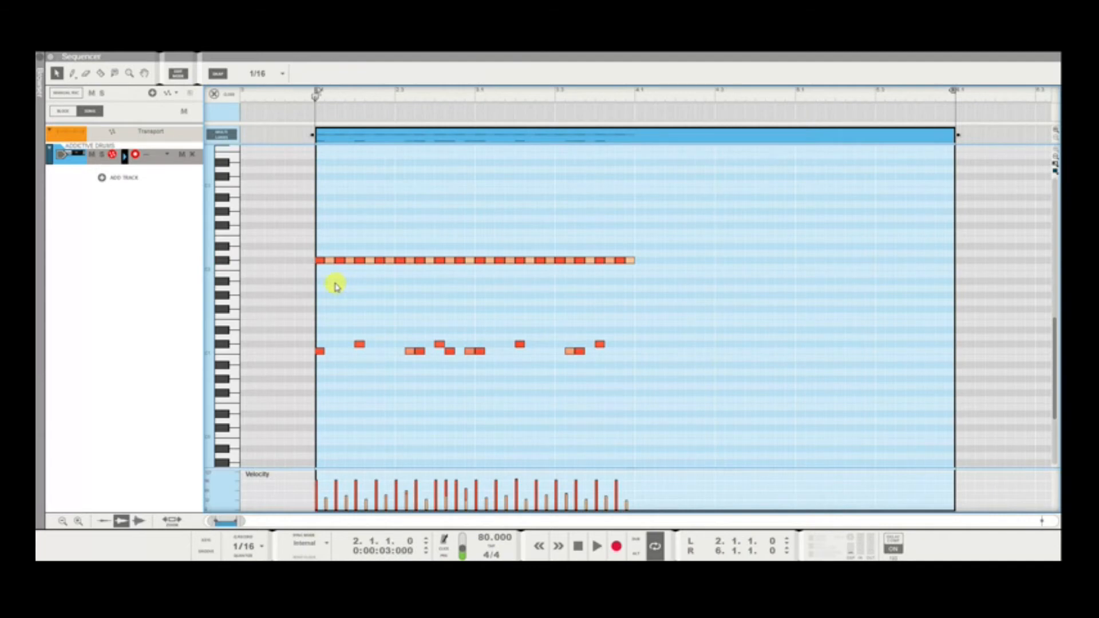
Move the first C#2 note at position 2.1.1.0 up to D#2, keeping its timing.
{"action": "scroll", "coordinate": [336, 287], "scroll_direction": "down", "scroll_amount": 2}
{"action": "scroll", "coordinate": [335, 287], "scroll_direction": "up", "scroll_amount": 5}
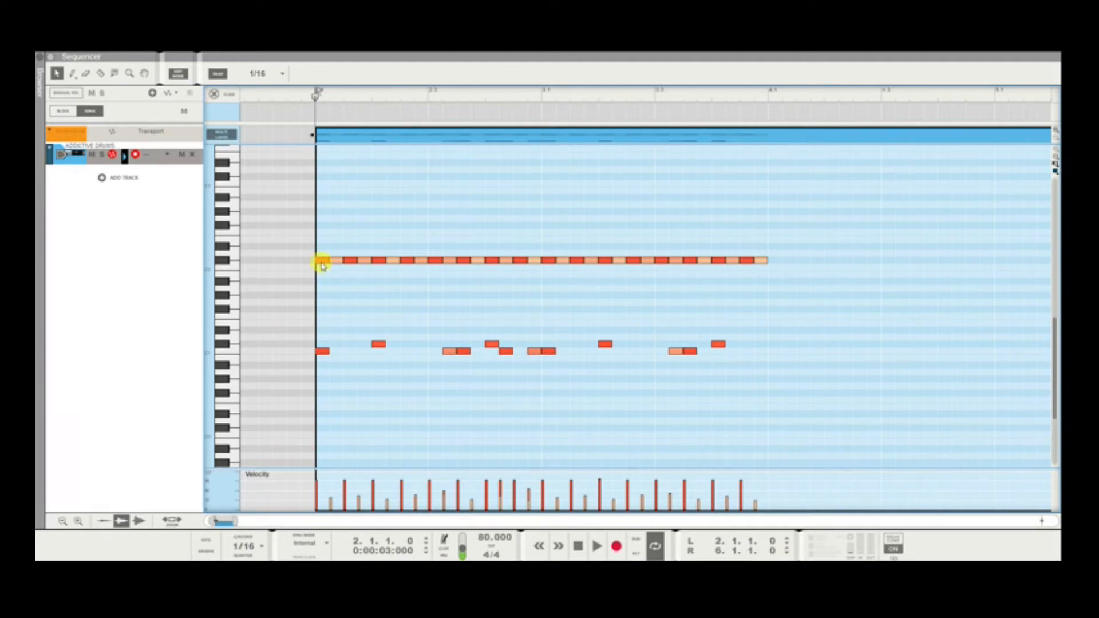
{"action": "left_click", "coordinate": [322, 262]}
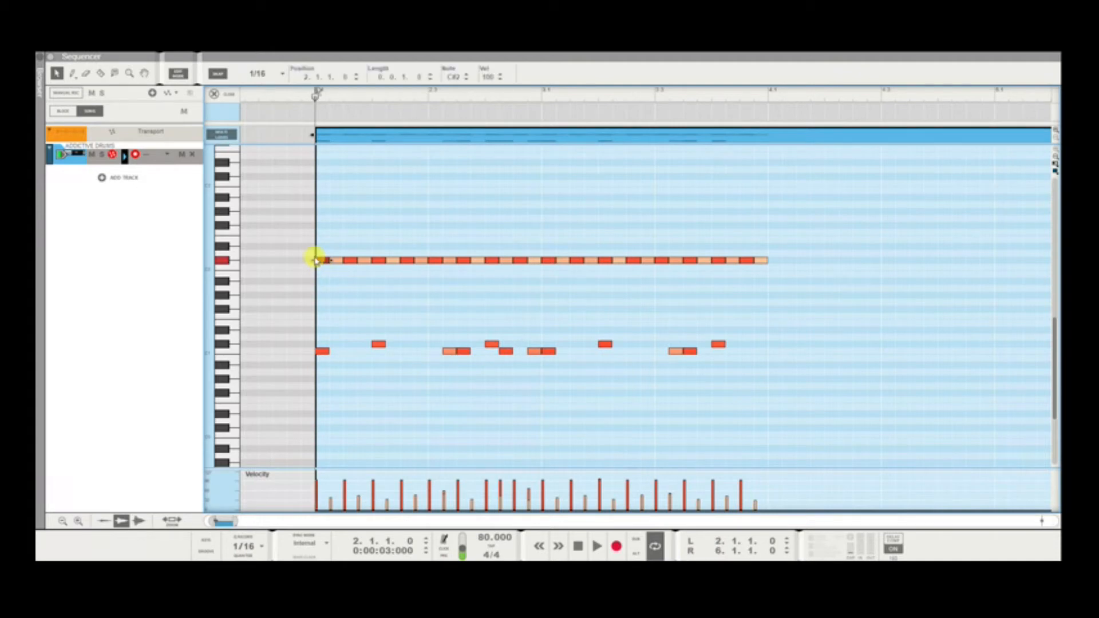
{"action": "left_click_drag", "start_coordinate": [328, 264], "coordinate": [330, 255]}
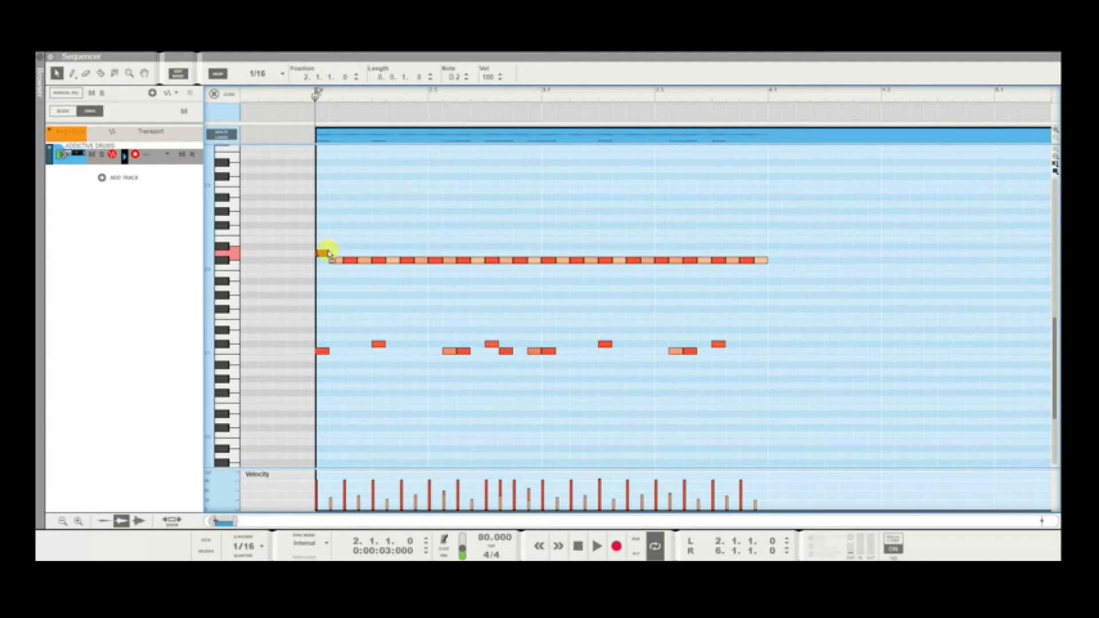
{"action": "left_click", "coordinate": [429, 282]}
{"action": "left_click_drag", "start_coordinate": [322, 258], "coordinate": [324, 252]}
{"action": "left_click", "coordinate": [445, 277]}
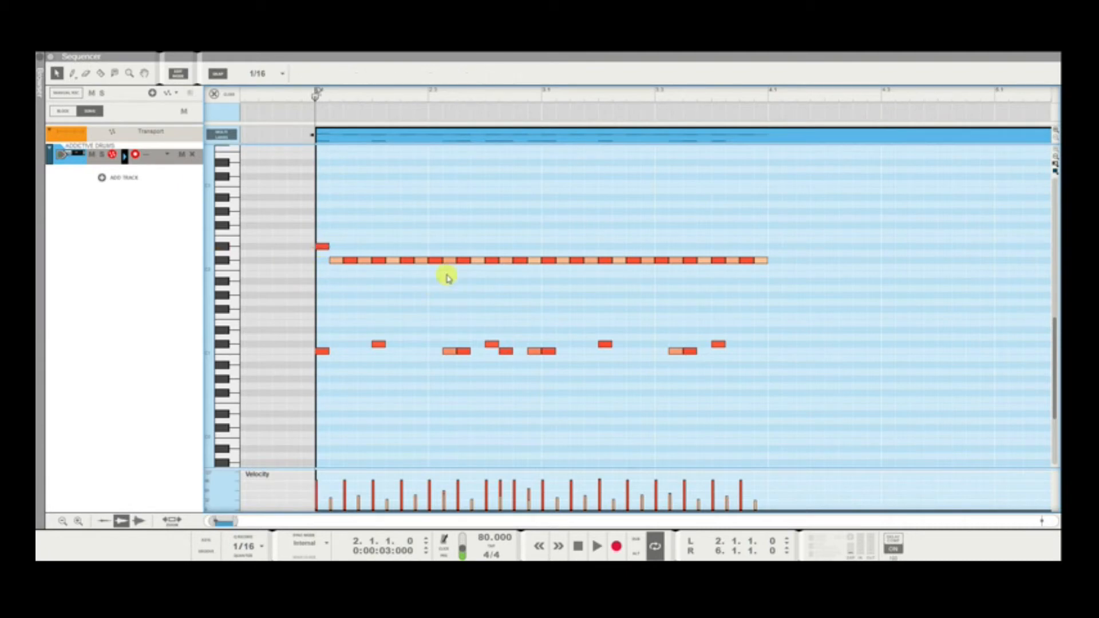
Raise the C#2 note at position 2.3.1.0 to D2 and the one at 3.1.1.0 to D#2.
{"action": "left_click_drag", "start_coordinate": [438, 256], "coordinate": [435, 252]}
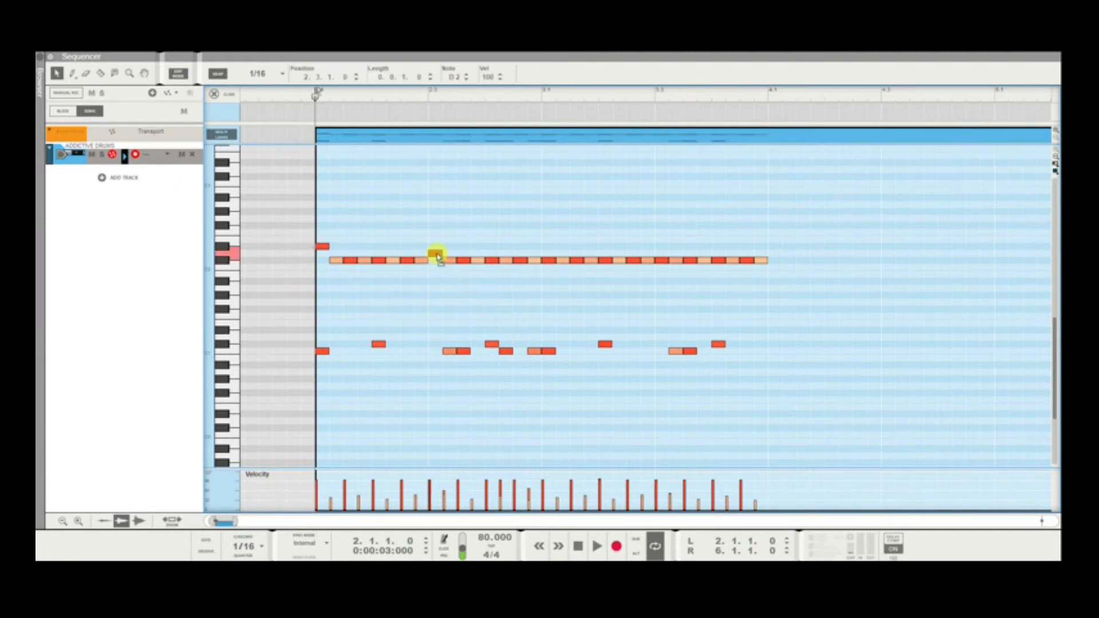
{"action": "left_click", "coordinate": [498, 280]}
{"action": "mouse_move", "coordinate": [551, 259]}
{"action": "left_mouse_down"}
{"action": "mouse_move", "coordinate": [552, 243]}
{"action": "mouse_move", "coordinate": [551, 252]}
{"action": "left_mouse_up"}
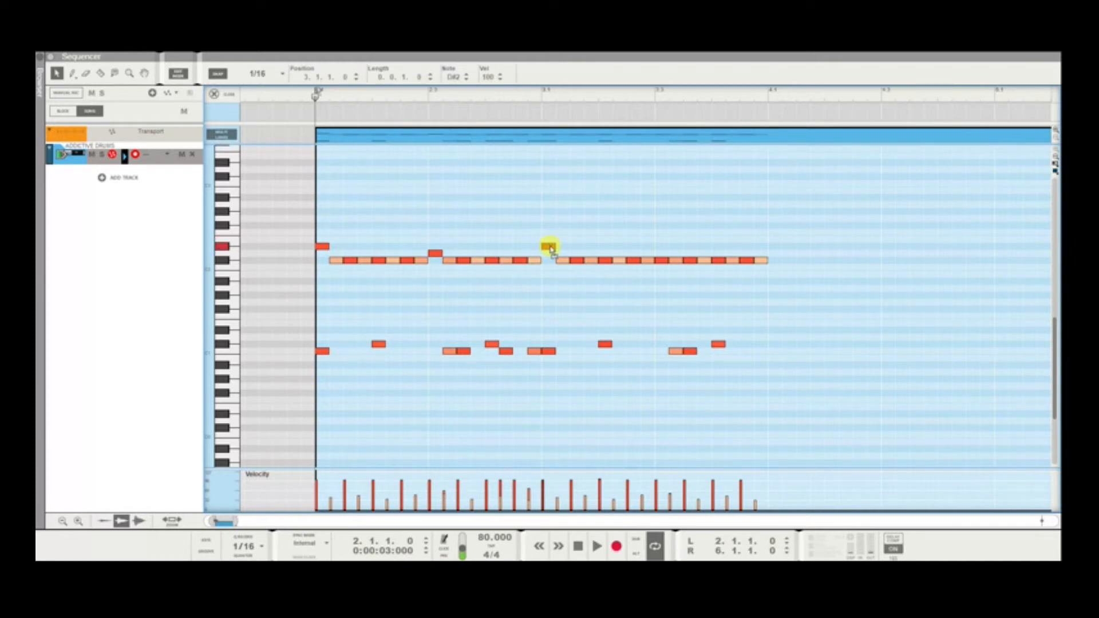
Raise the note at position 2.1.1.0 to E2 and the one at 2.3.1.0 to D#2, playing back to check.
{"action": "left_click_drag", "start_coordinate": [322, 248], "coordinate": [322, 240]}
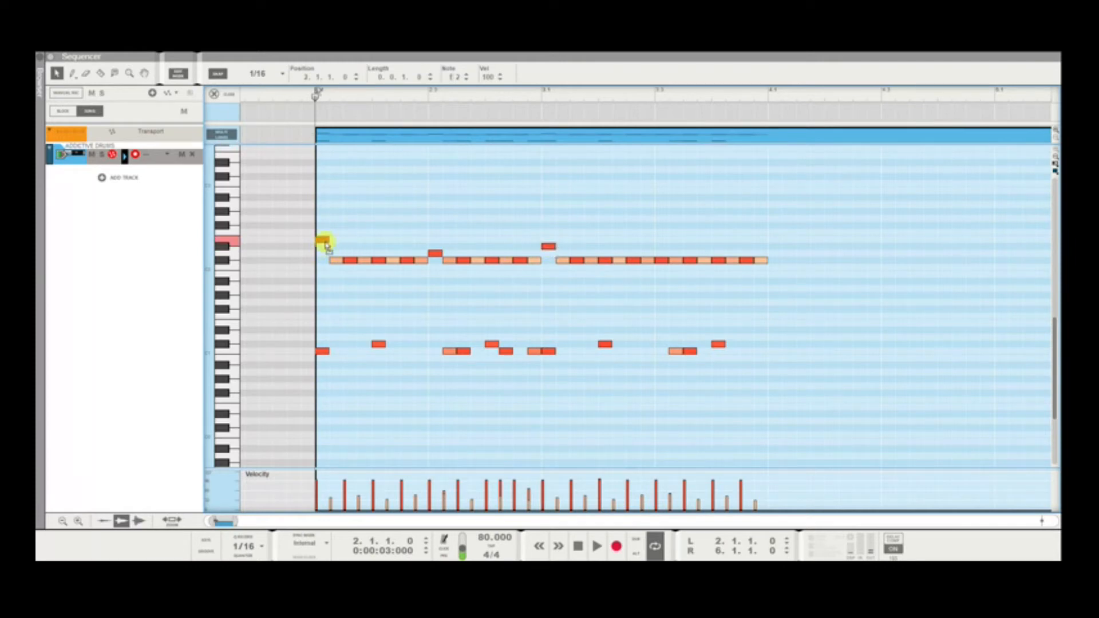
{"action": "left_click", "coordinate": [423, 282]}
{"action": "key", "text": "space"}
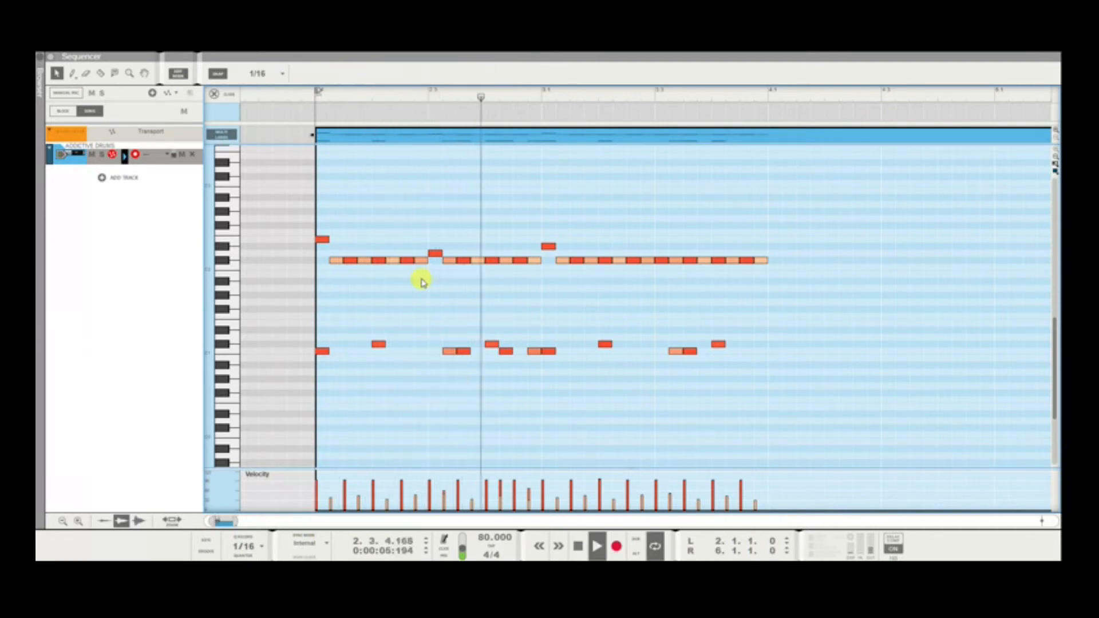
{"action": "left_click_drag", "start_coordinate": [435, 259], "coordinate": [435, 250]}
{"action": "key", "text": "space"}
{"action": "key", "text": "space"}
{"action": "left_click", "coordinate": [454, 282]}
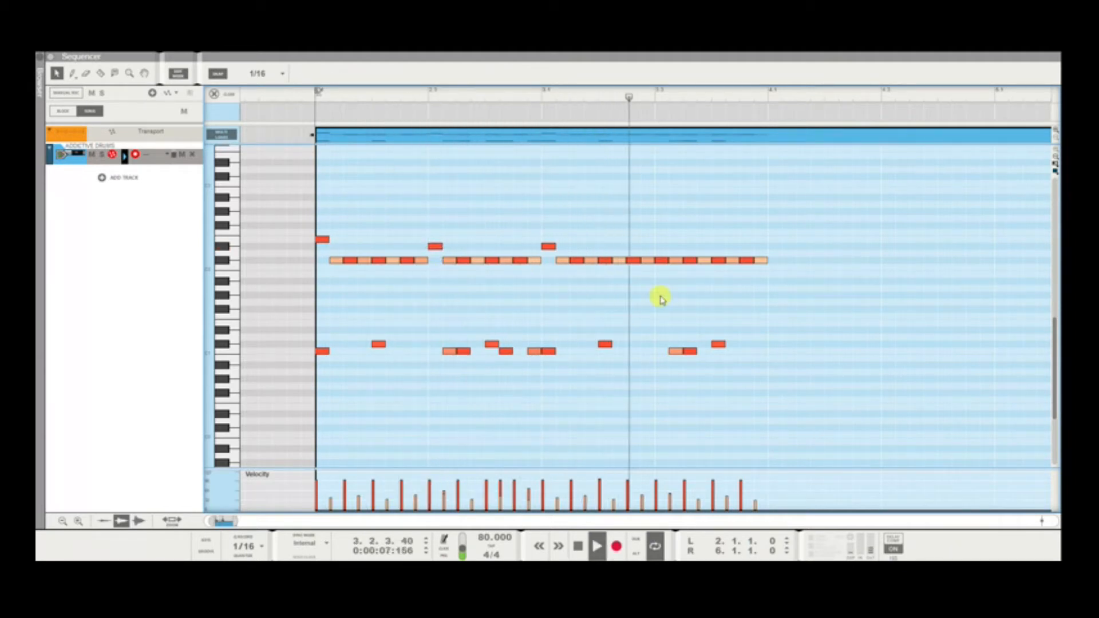
Raise the C#2 note at position 3.3.1.0 to E2 and play back the pattern from the start.
{"action": "key", "text": "space"}
{"action": "mouse_move", "coordinate": [664, 261]}
{"action": "left_mouse_down"}
{"action": "mouse_move", "coordinate": [662, 237]}
{"action": "mouse_move", "coordinate": [662, 249]}
{"action": "left_mouse_up"}
{"action": "key", "text": "space"}
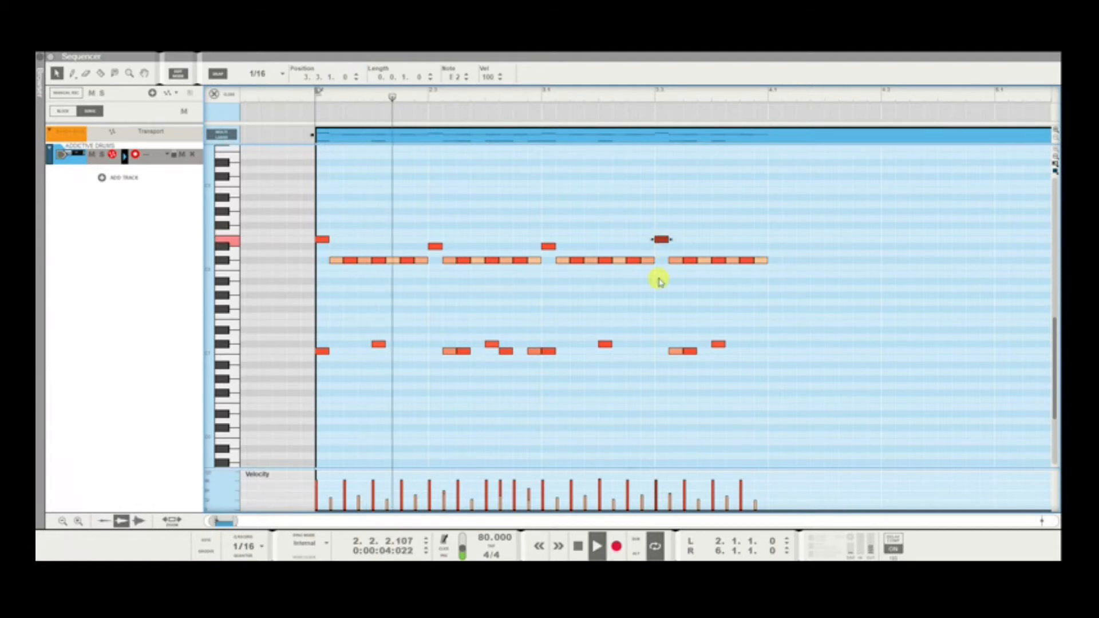
{"action": "scroll", "coordinate": [659, 280], "scroll_direction": "down", "scroll_amount": 3}
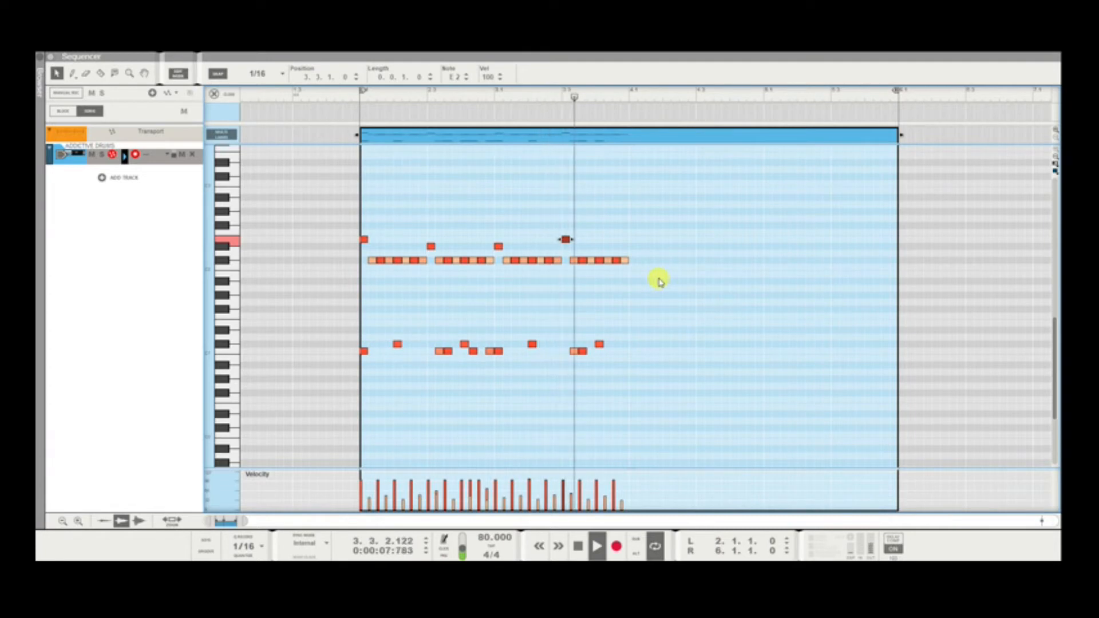
{"action": "key", "text": "space"}
{"action": "key", "text": "space"}
{"action": "left_click", "coordinate": [622, 275]}
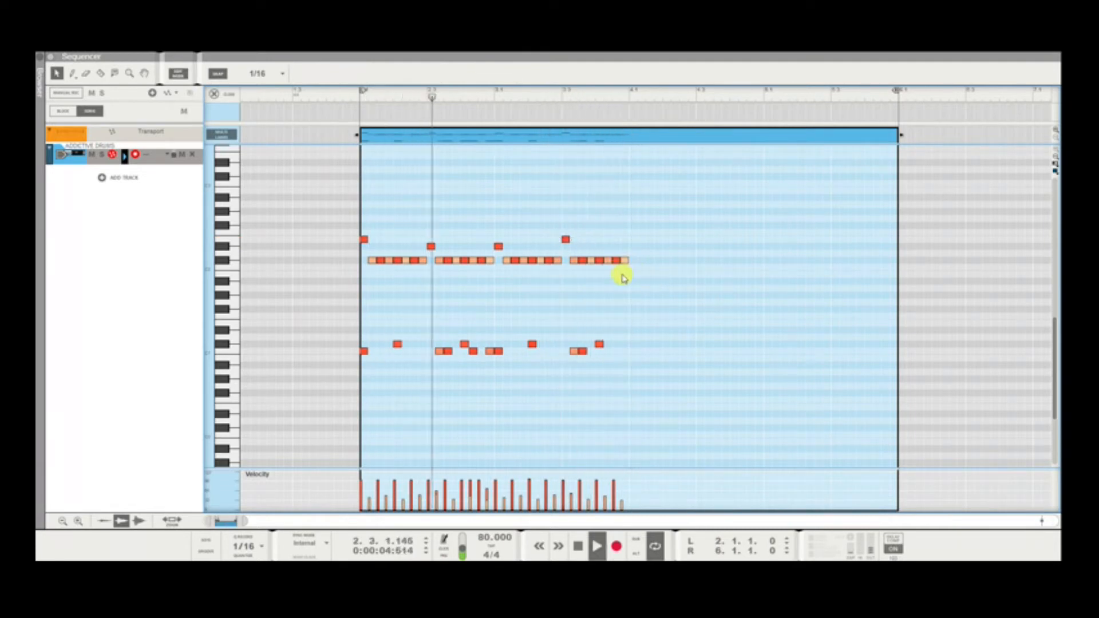
{"action": "key", "text": "space"}
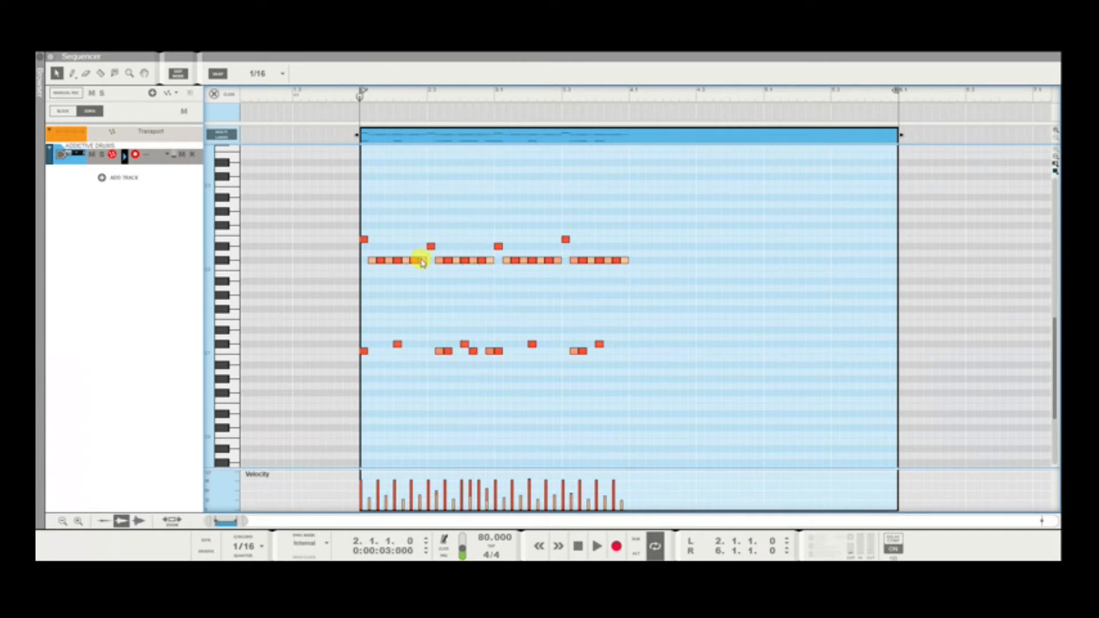
Play back the two-bar pattern twice to check how the raised accent notes sound.
{"action": "left_click_drag", "start_coordinate": [421, 264], "coordinate": [426, 267]}
{"action": "left_click", "coordinate": [427, 290]}
{"action": "key", "text": "space"}
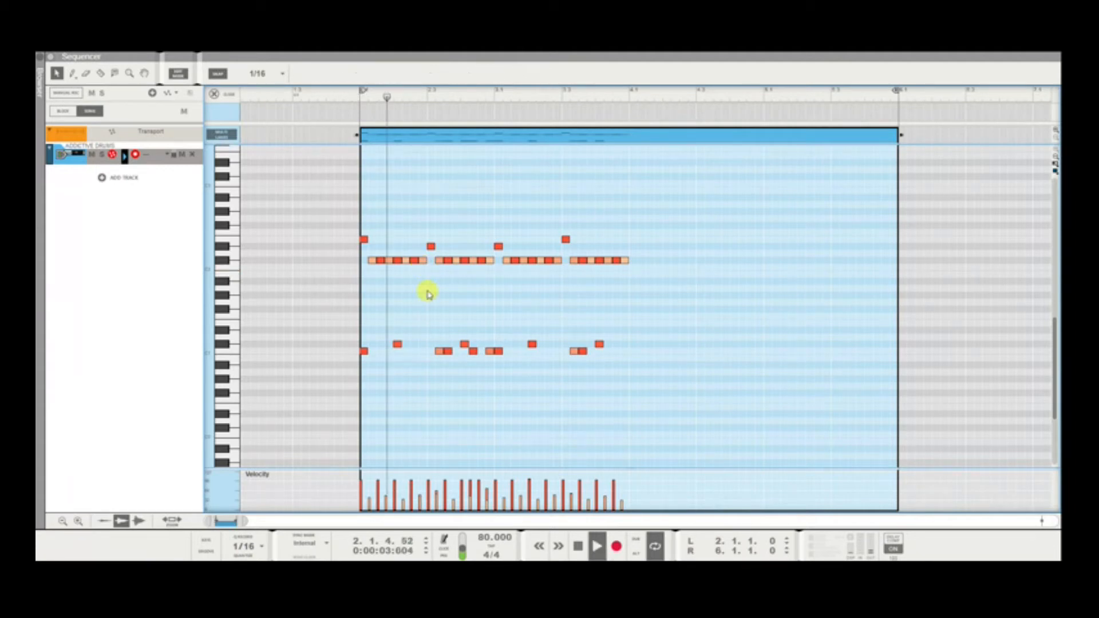
{"action": "key", "text": "space"}
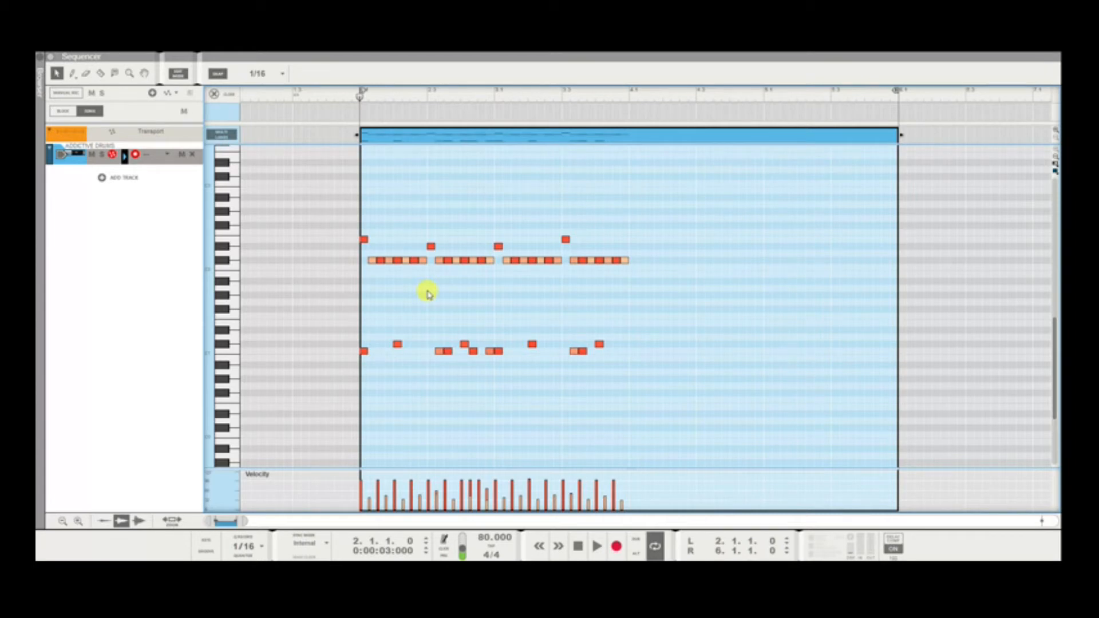
{"action": "key", "text": "space"}
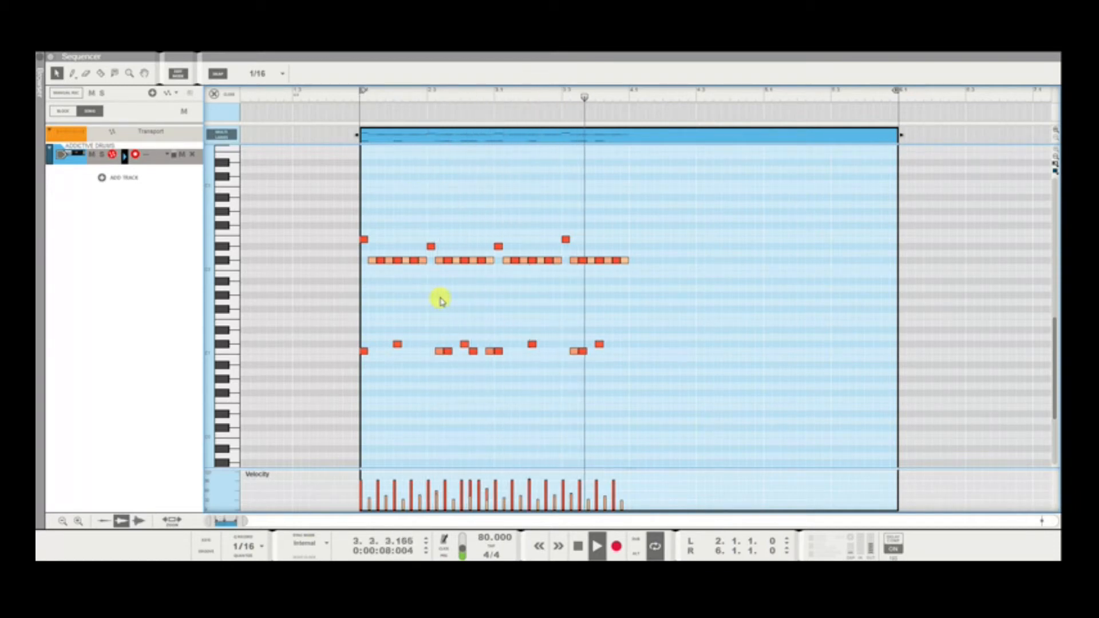
{"action": "key", "text": "space"}
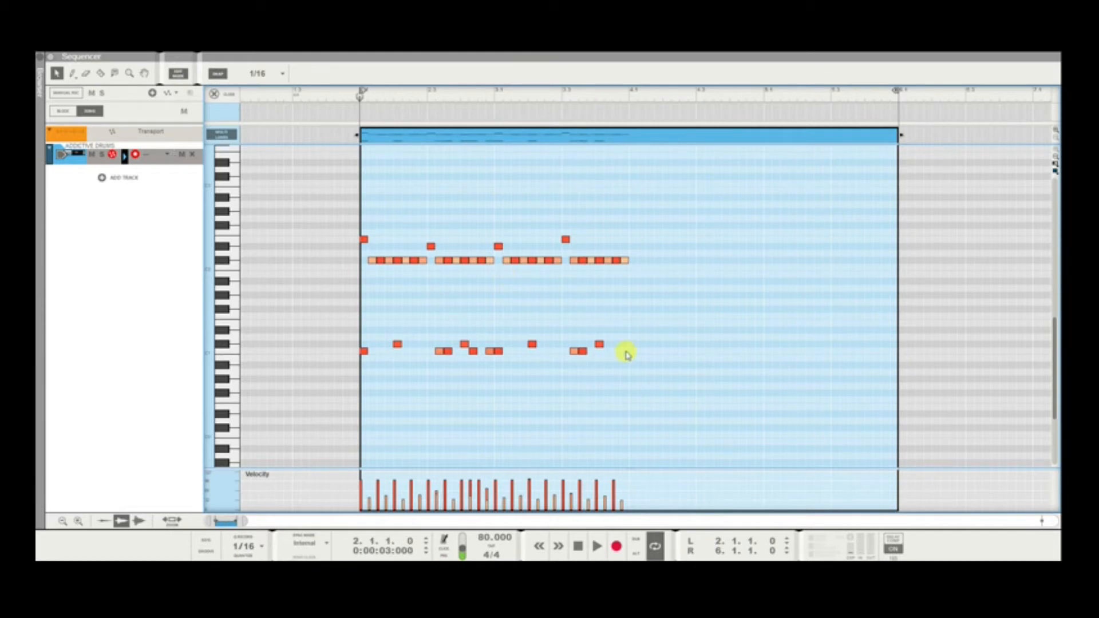
Copy all notes of bars 2 and 3 to position 4.1.1.0 and play back the four-bar pattern.
{"action": "left_click_drag", "start_coordinate": [525, 319], "coordinate": [301, 187]}
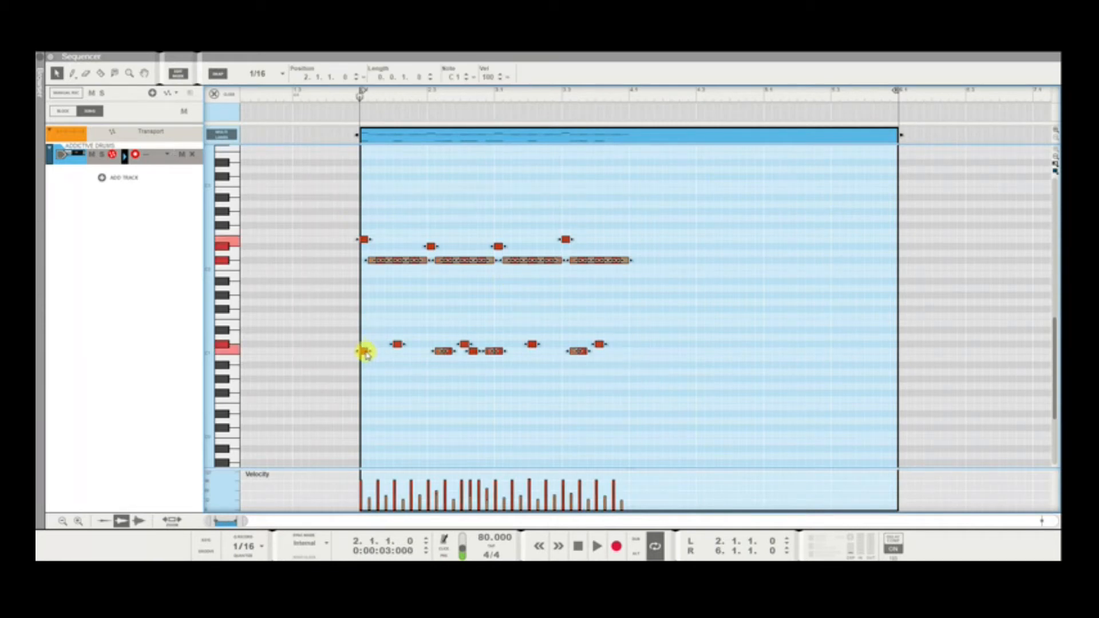
{"action": "left_click_drag", "start_coordinate": [364, 353], "coordinate": [633, 355]}
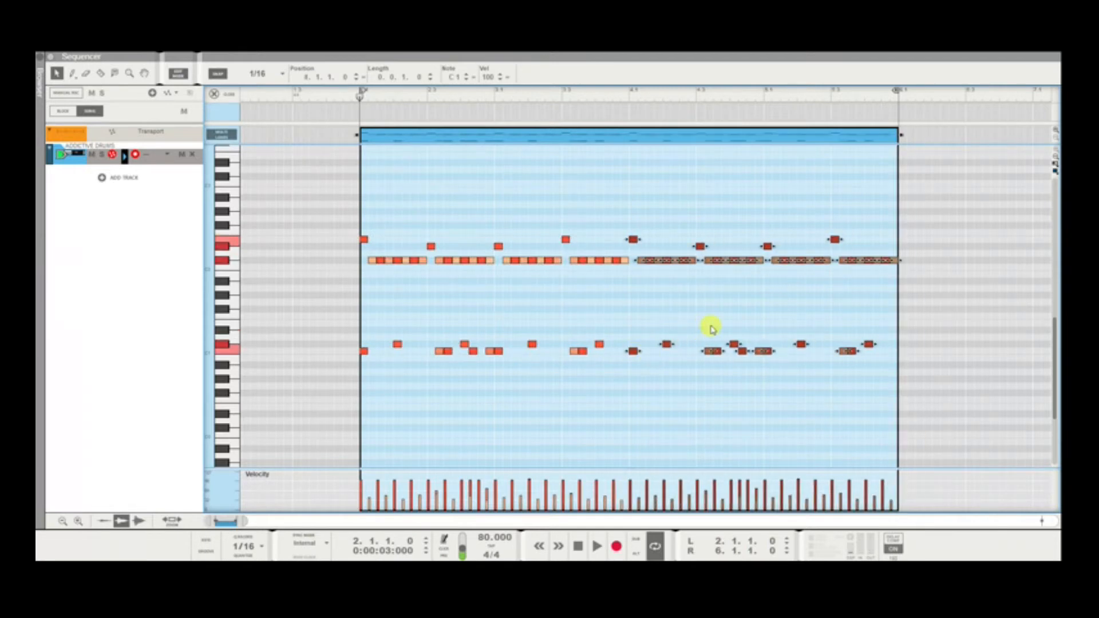
{"action": "left_click", "coordinate": [664, 320]}
{"action": "scroll", "coordinate": [669, 322], "scroll_direction": "down", "scroll_amount": 1}
{"action": "key", "text": "space"}
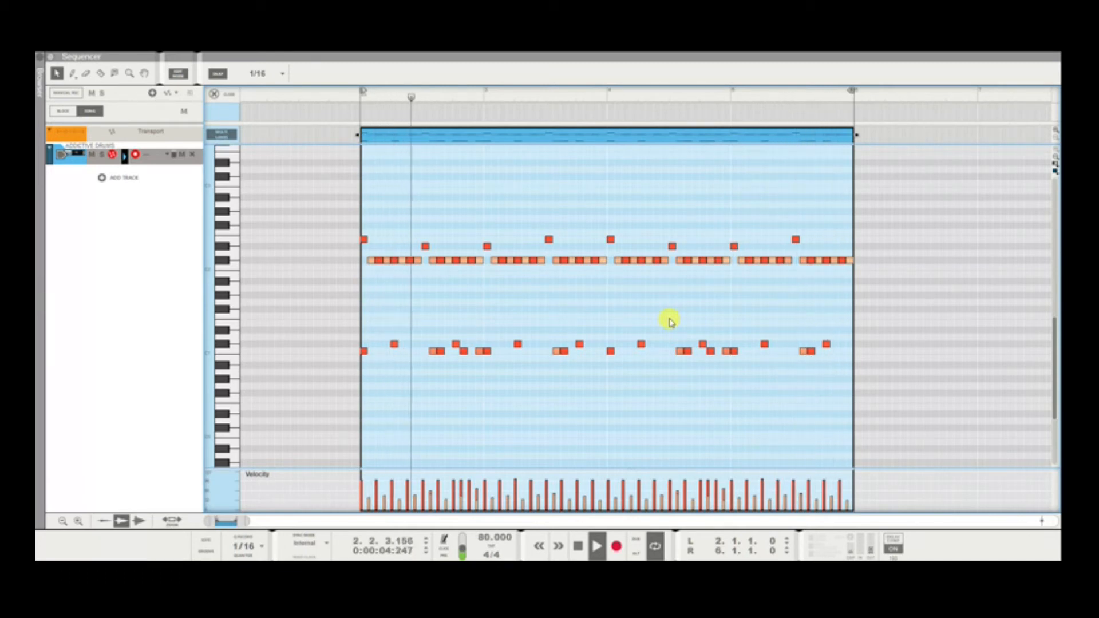
{"action": "key", "text": "space"}
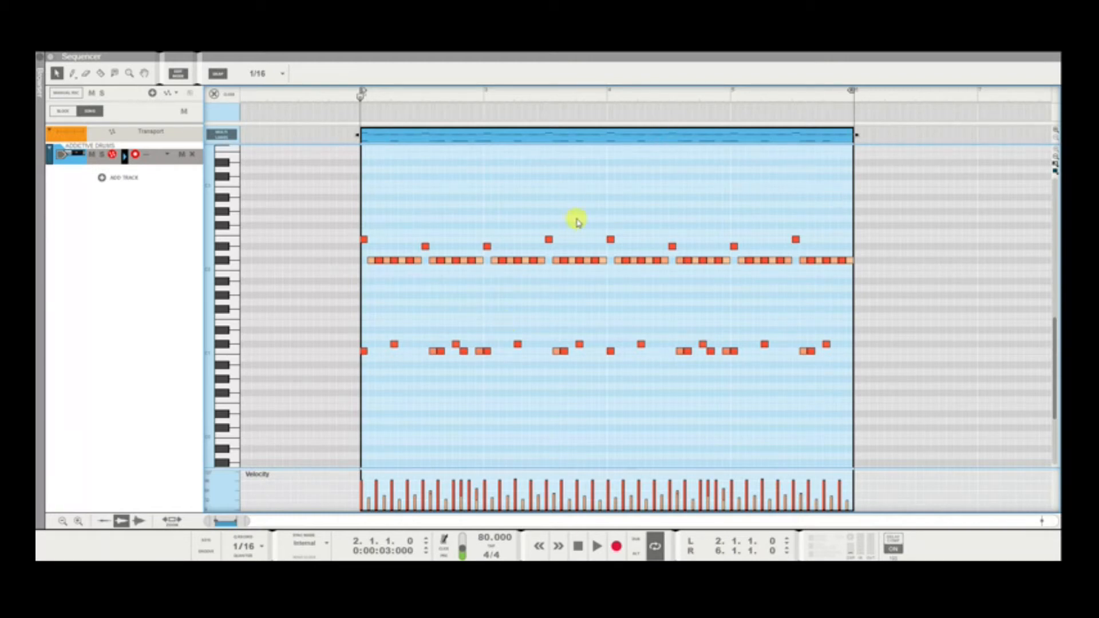
Play back the first two bars of the pattern up to the start of bar 4.
{"action": "left_click", "coordinate": [589, 261]}
{"action": "left_click", "coordinate": [581, 255]}
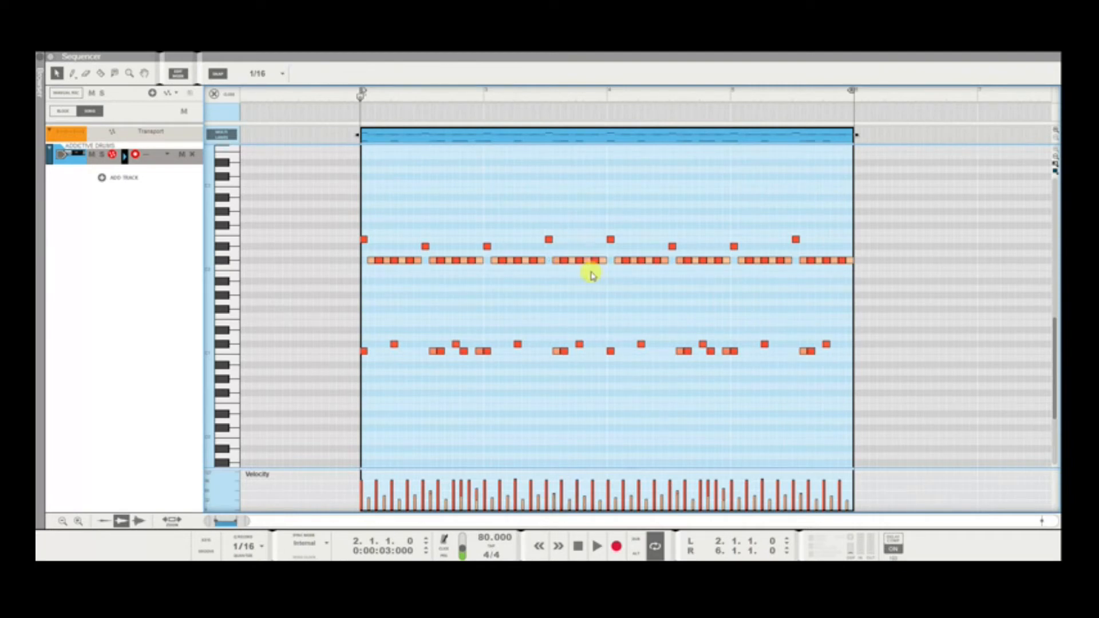
{"action": "key", "text": "space"}
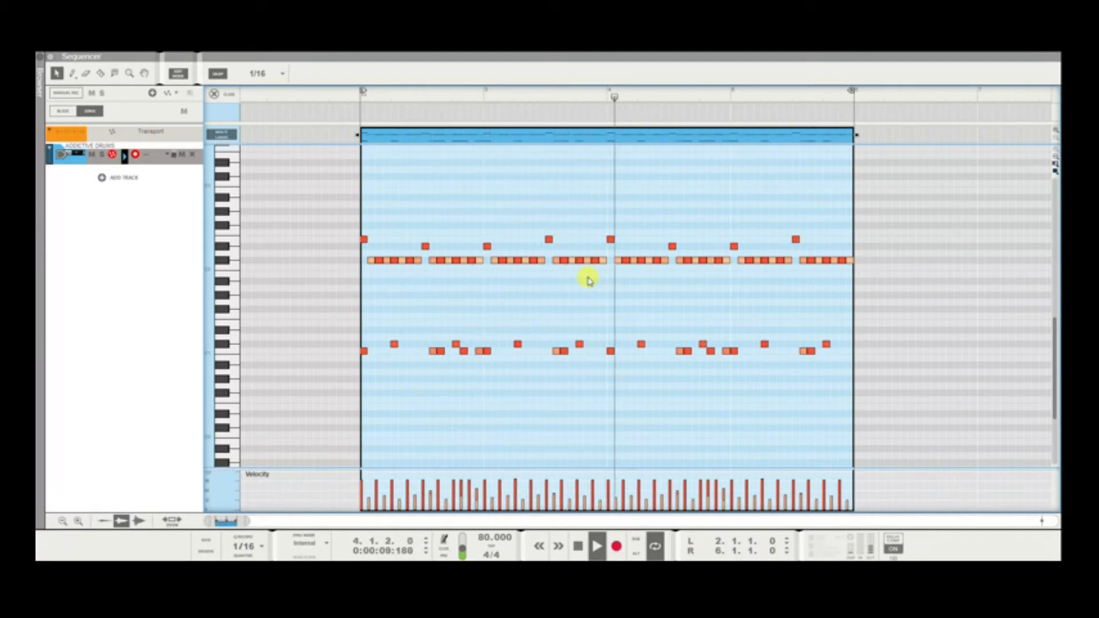
{"action": "key", "text": "space"}
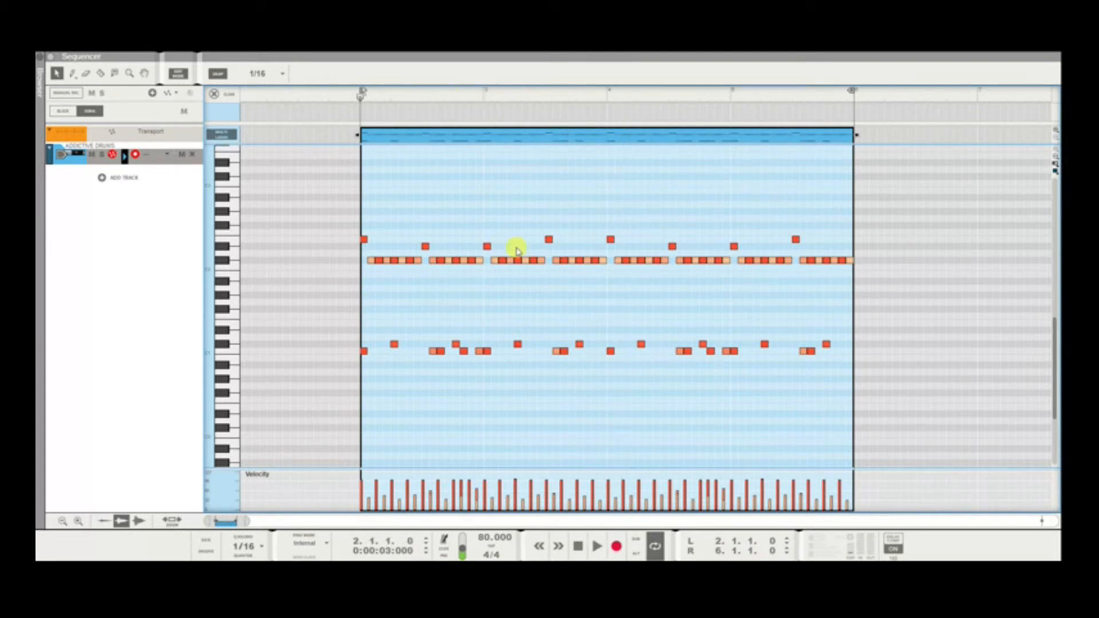
Play back the pattern from the start and from position 3.1.1.0 to examine the first half of bar 3.
{"action": "left_click", "coordinate": [481, 100]}
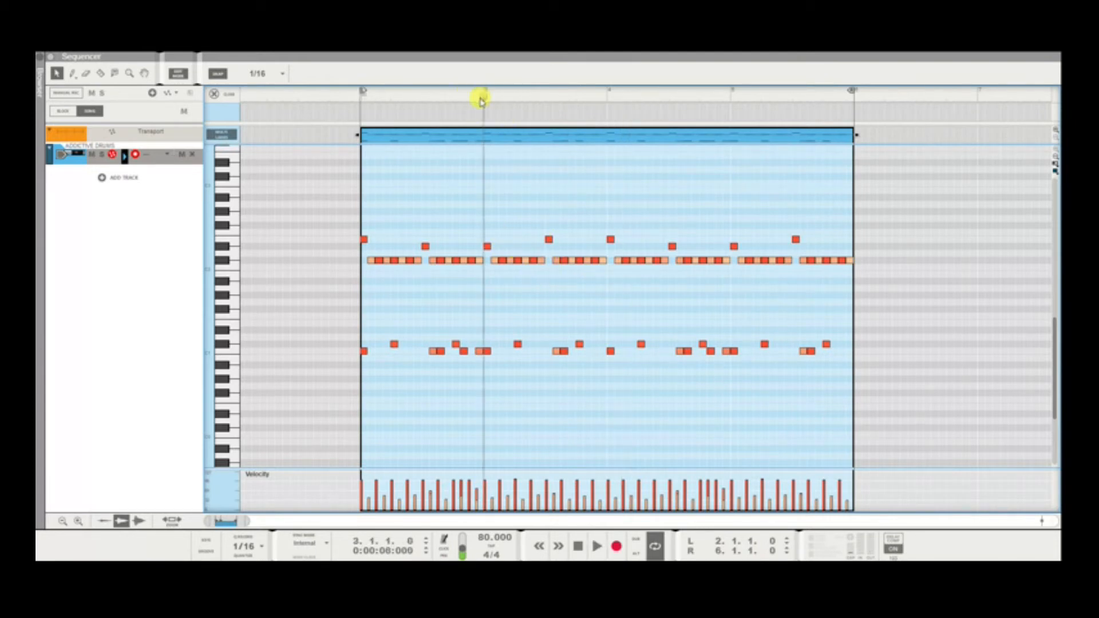
{"action": "scroll", "coordinate": [489, 108], "scroll_direction": "up", "scroll_amount": 2}
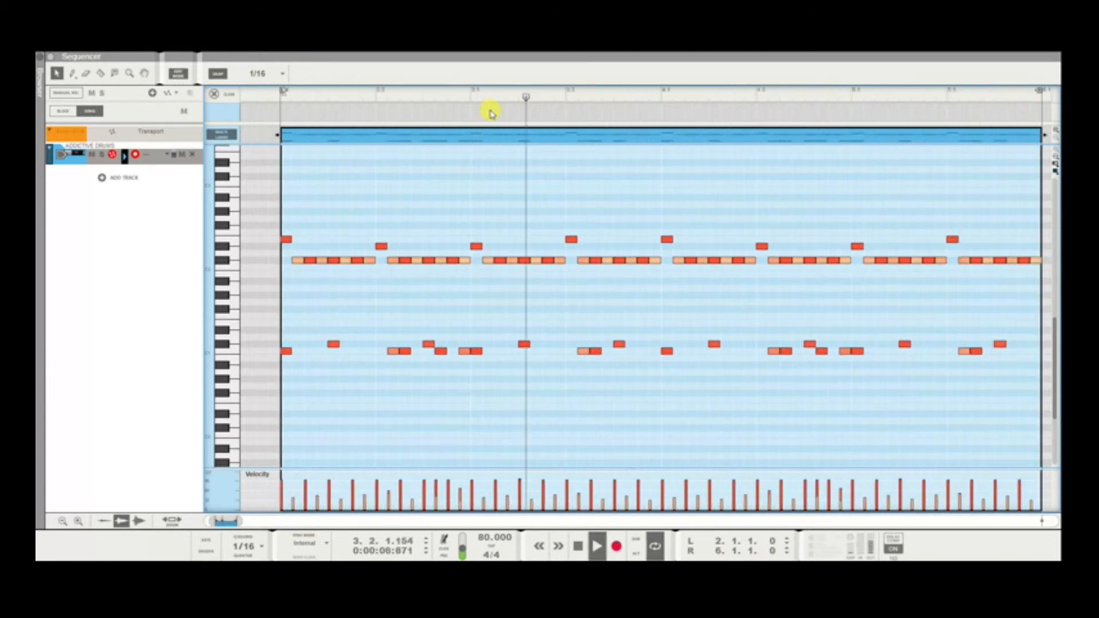
{"action": "left_click", "coordinate": [284, 102]}
{"action": "key", "text": "space"}
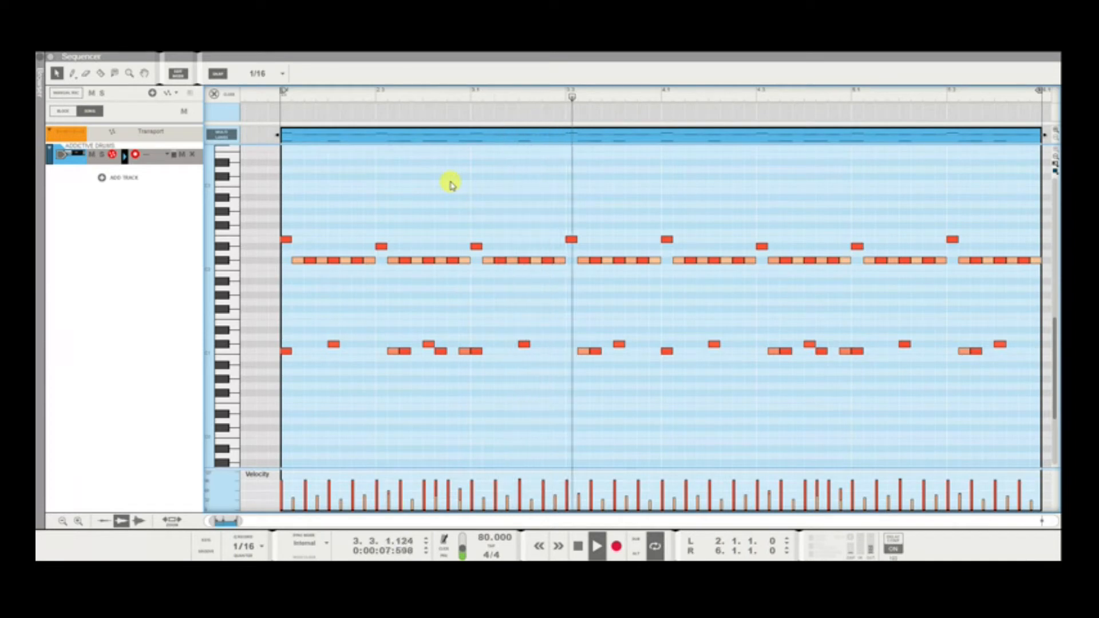
{"action": "key", "text": "space"}
{"action": "left_click", "coordinate": [473, 96]}
{"action": "key", "text": "space"}
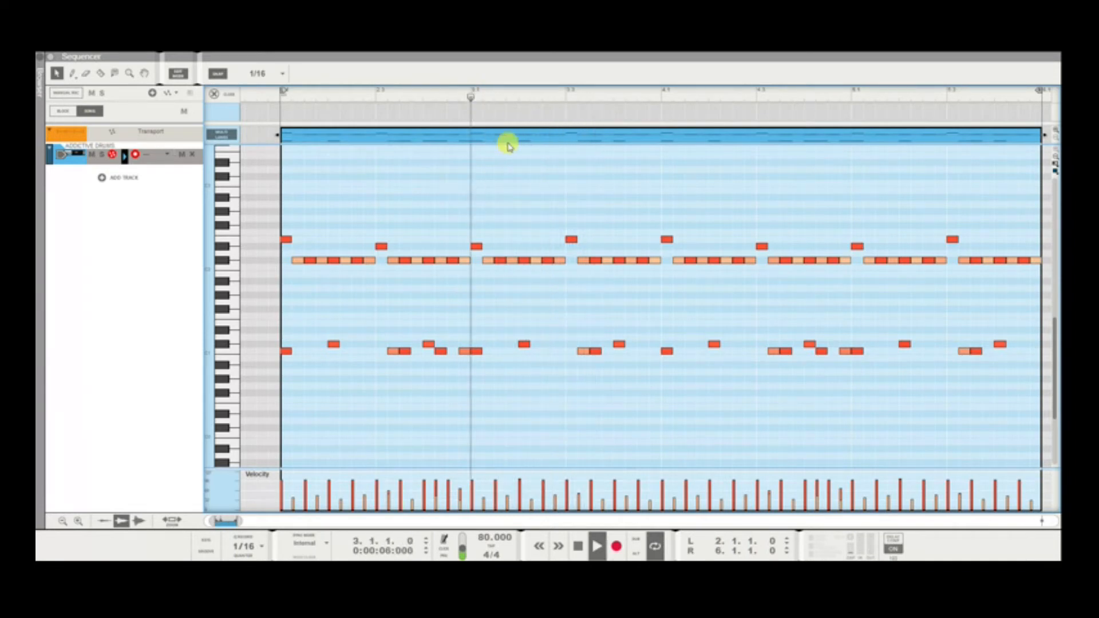
{"action": "scroll", "coordinate": [515, 152], "scroll_direction": "up", "scroll_amount": 3}
{"action": "key", "text": "space"}
{"action": "key", "text": "space"}
{"action": "key", "text": "space"}
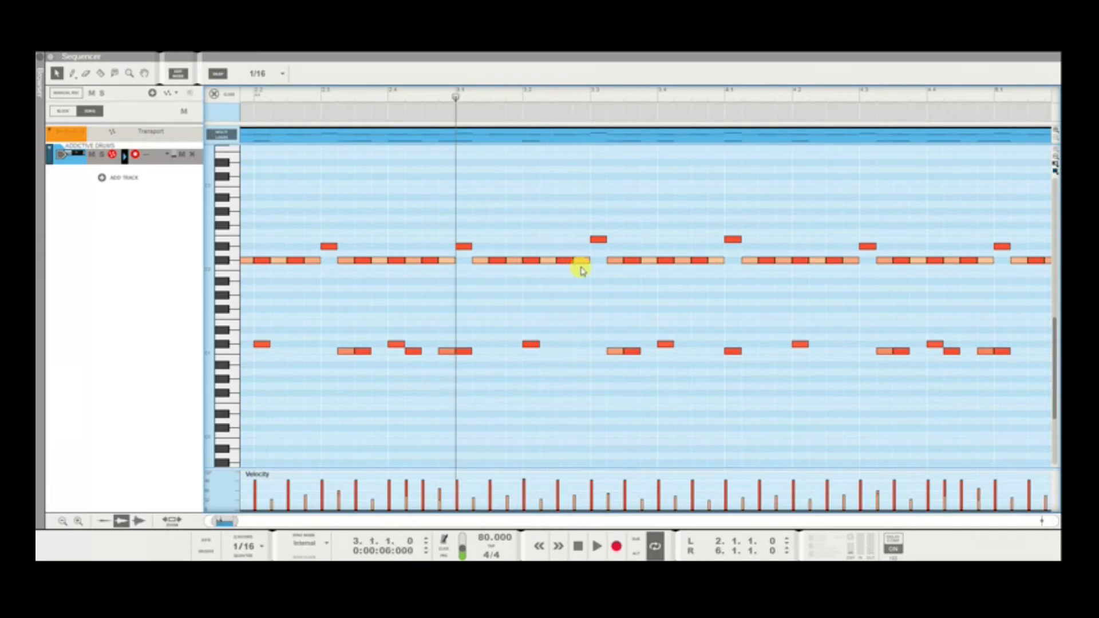
Set the snap grid to 1/32 and play back bar 3 around the C#2 notes before position 3.3.1.0.
{"action": "left_click", "coordinate": [569, 262]}
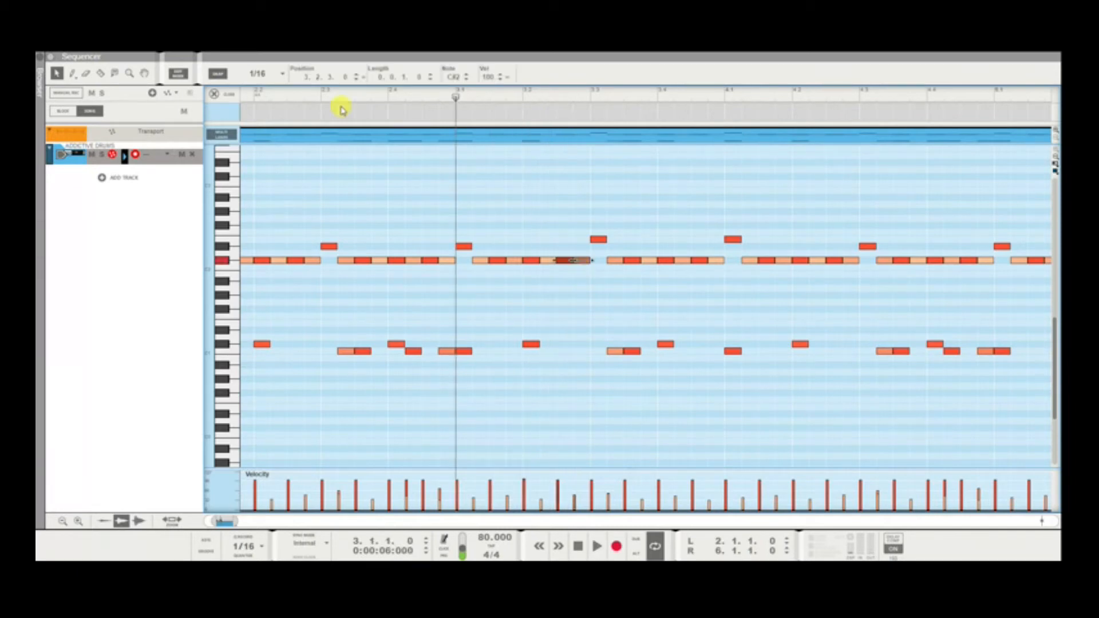
{"action": "left_click", "coordinate": [277, 73]}
{"action": "left_click", "coordinate": [274, 180]}
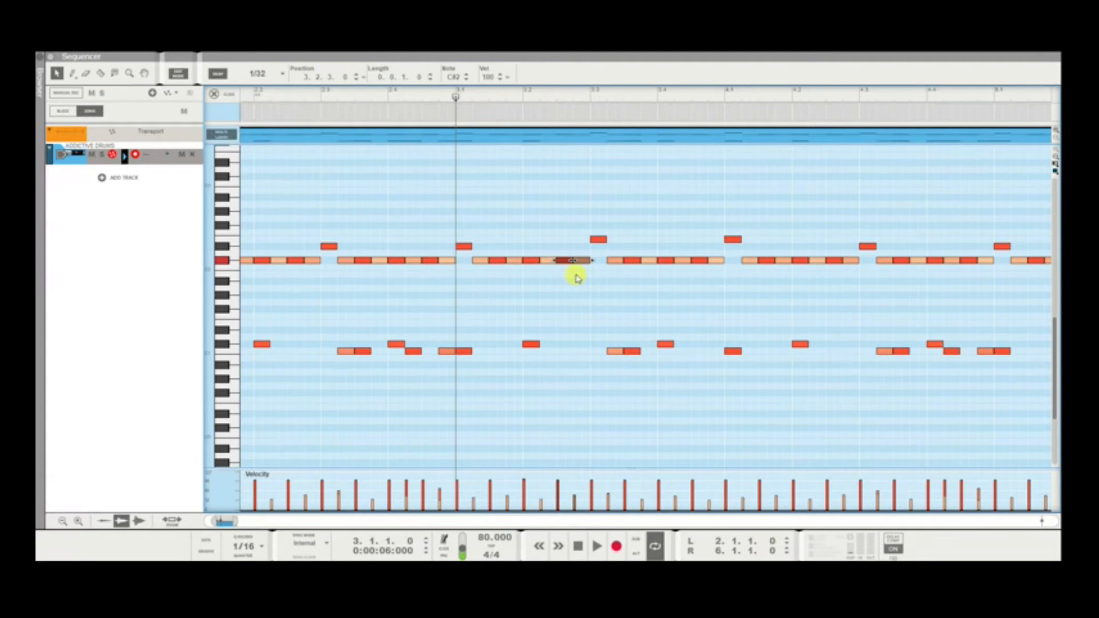
{"action": "scroll", "coordinate": [578, 278], "scroll_direction": "up", "scroll_amount": 2}
{"action": "left_click", "coordinate": [608, 292]}
{"action": "key", "text": "space"}
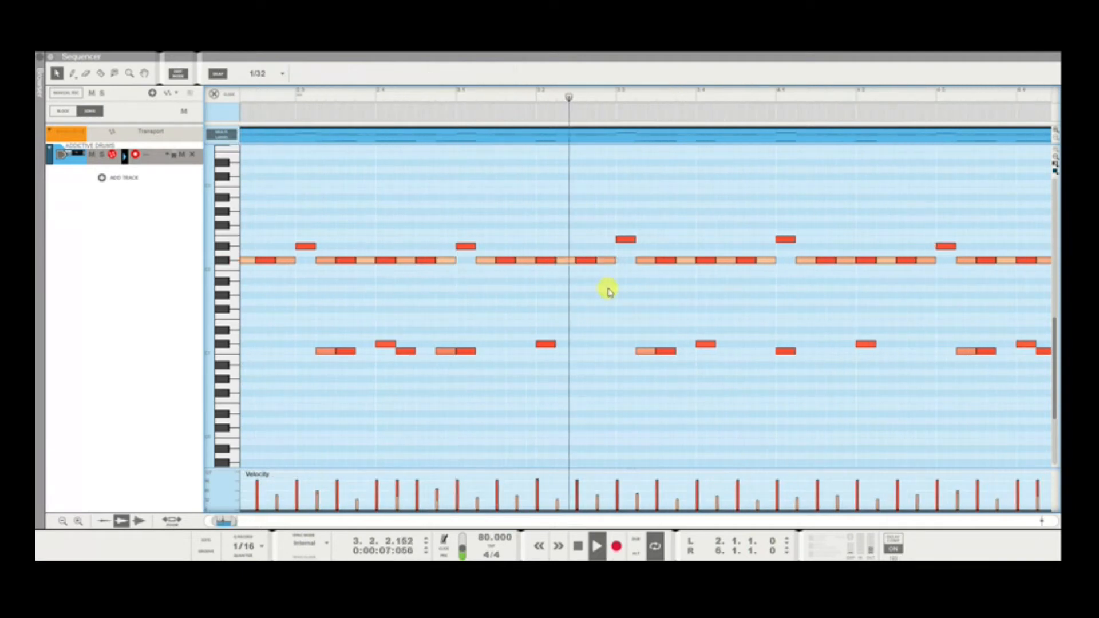
Replace the two C#2 sixteenths at 3.2.3.0 and 3.2.4.0 with four consecutive 1/32 notes, each 0.0.0.120 long.
{"action": "key", "text": "space"}
{"action": "left_click", "coordinate": [596, 263]}
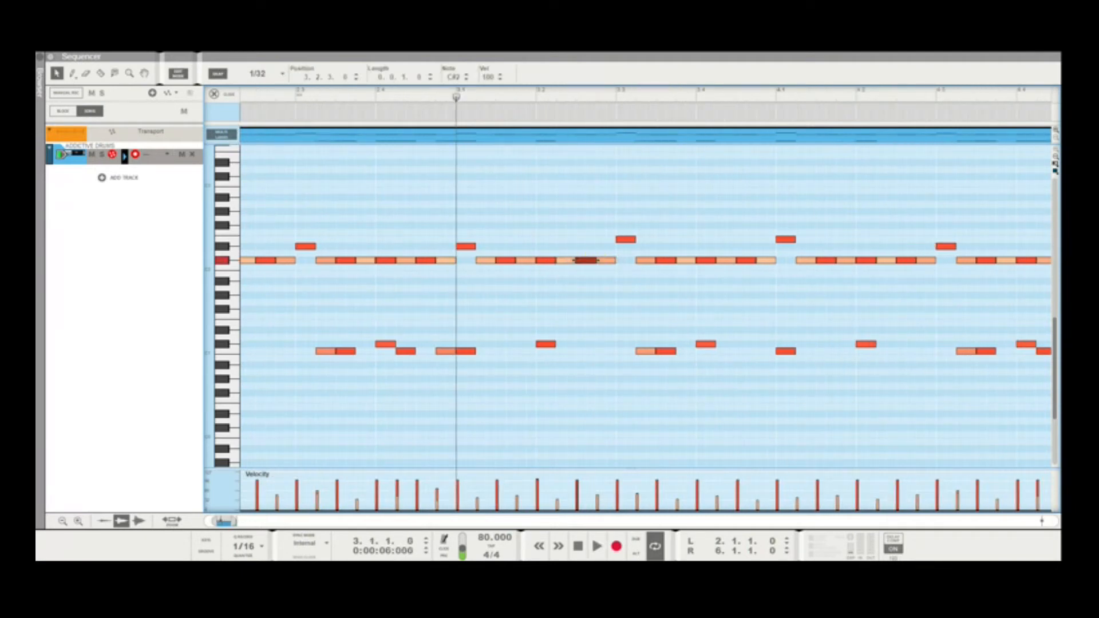
{"action": "left_click", "coordinate": [592, 271]}
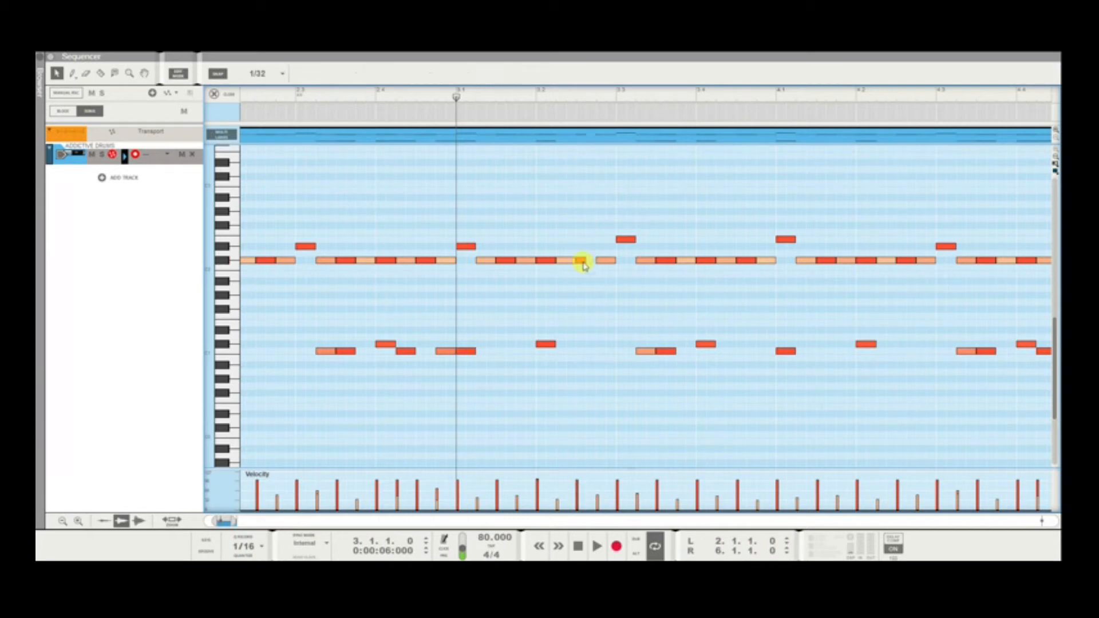
{"action": "left_click_drag", "start_coordinate": [583, 264], "coordinate": [592, 269]}
{"action": "left_click", "coordinate": [607, 263]}
{"action": "key", "text": "Delete"}
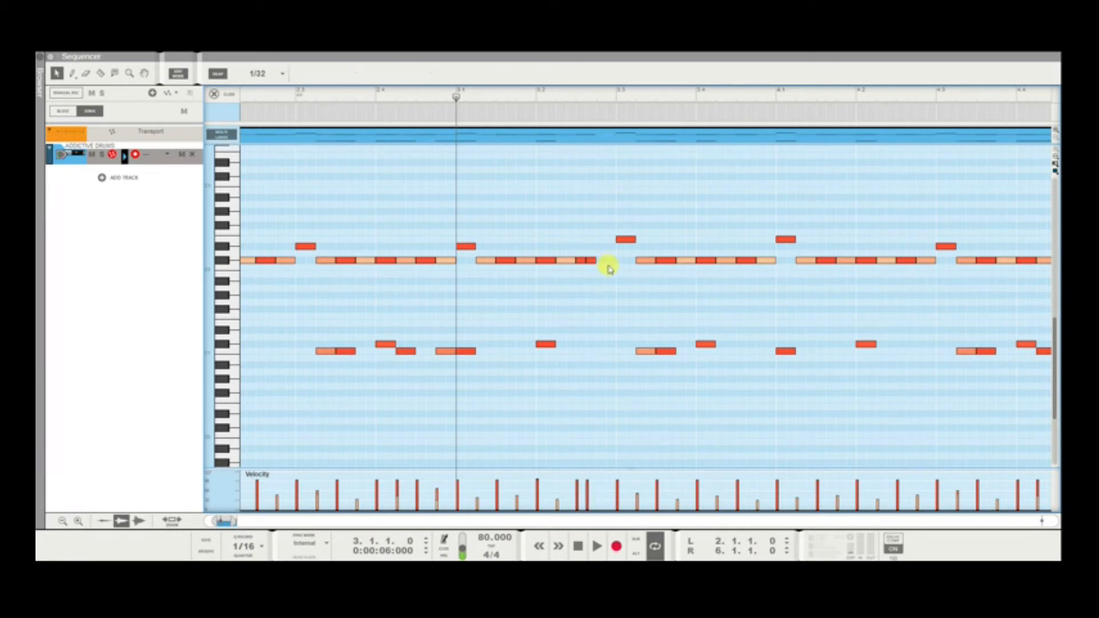
{"action": "left_click", "coordinate": [578, 263]}
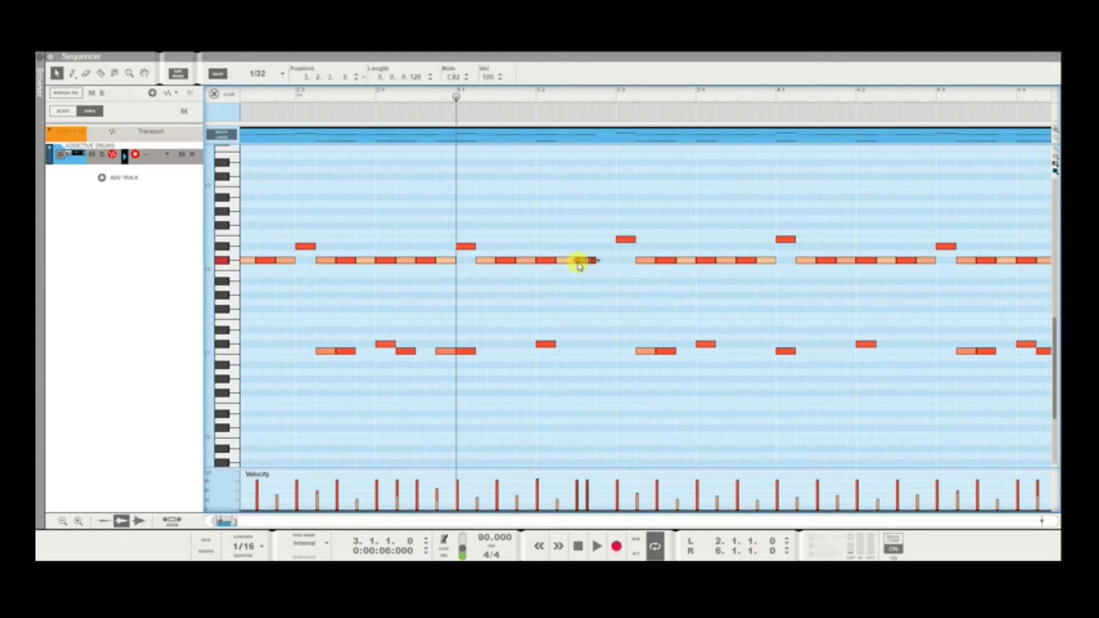
{"action": "left_click_drag", "start_coordinate": [579, 266], "coordinate": [613, 286]}
{"action": "left_click", "coordinate": [612, 288]}
Play back bar 3 from 3.1.1.0 to hear the four 1/32 C#2 notes.
{"action": "key", "text": "space"}
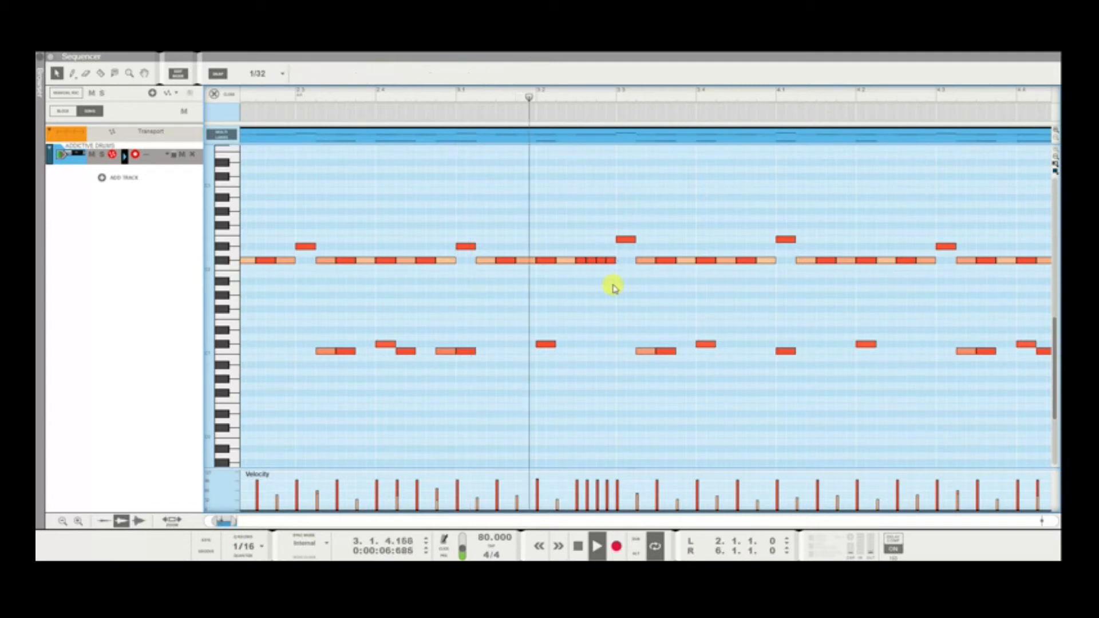
{"action": "key", "text": "space"}
{"action": "key", "text": "space"}
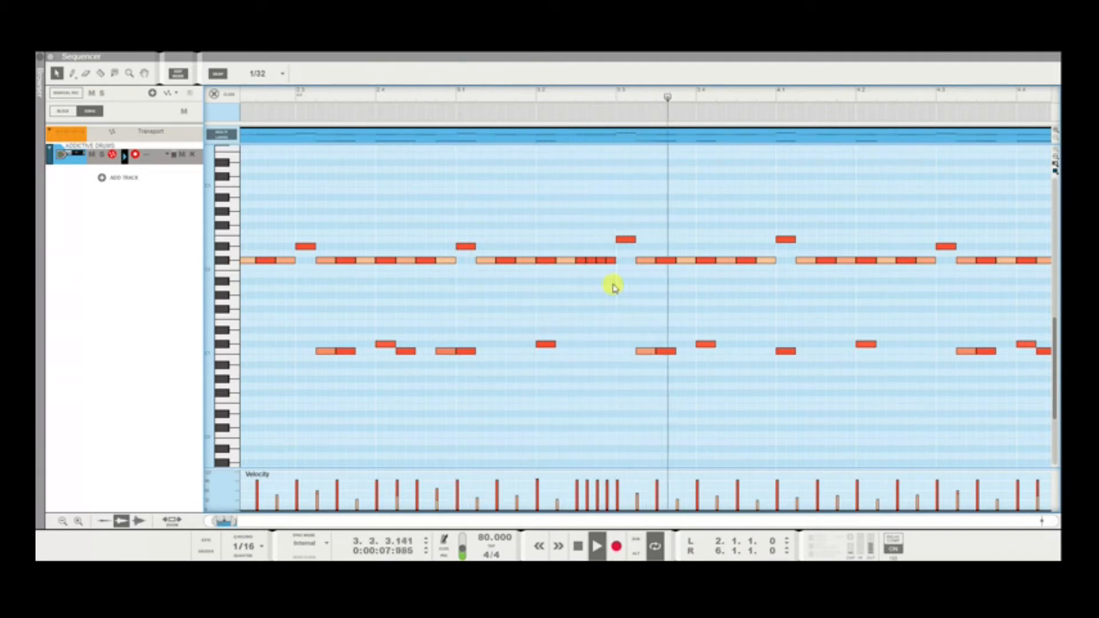
{"action": "key", "text": "space"}
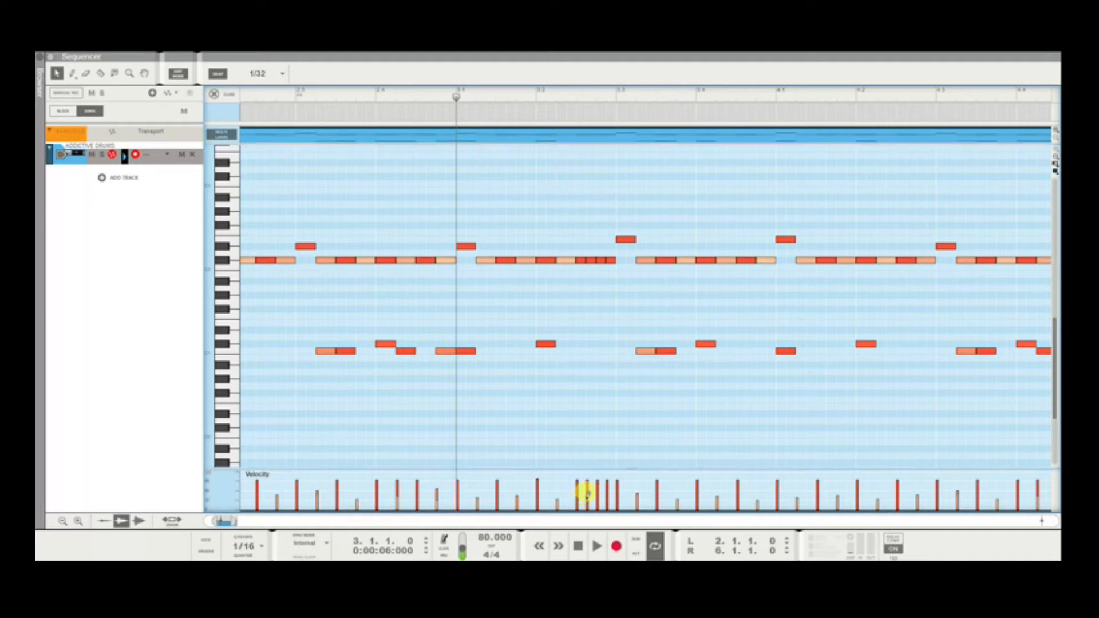
Lower the velocities of the four 1/32 C#2 notes from 3.2.3.0 so they rise gradually from softest to loudest.
{"action": "left_click", "coordinate": [582, 262]}
{"action": "left_click_drag", "start_coordinate": [488, 79], "coordinate": [498, 163]}
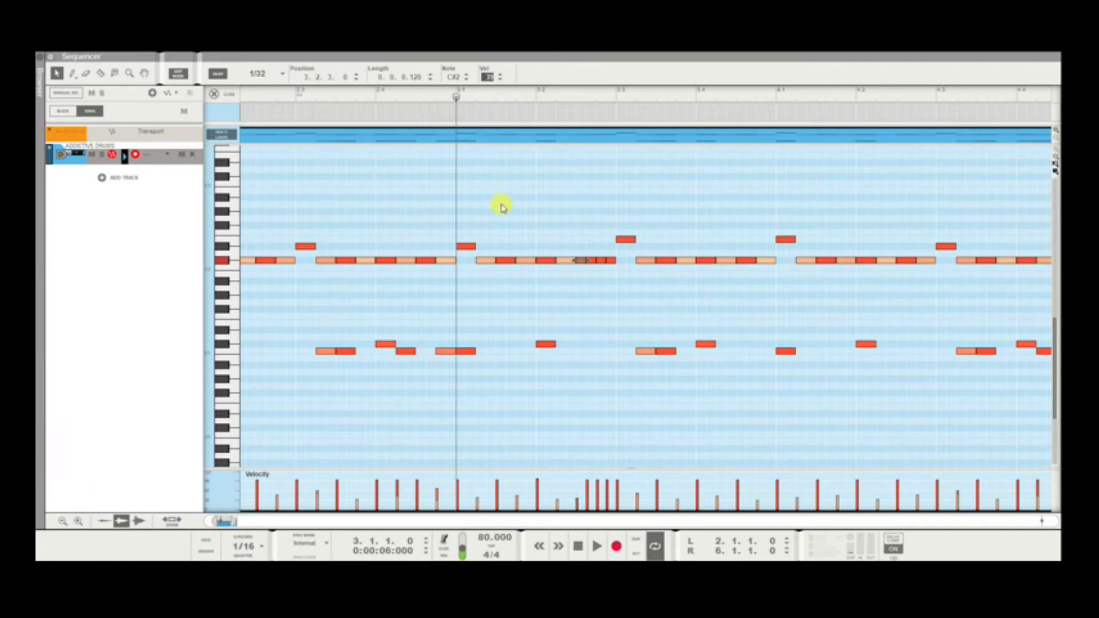
{"action": "left_click", "coordinate": [607, 302]}
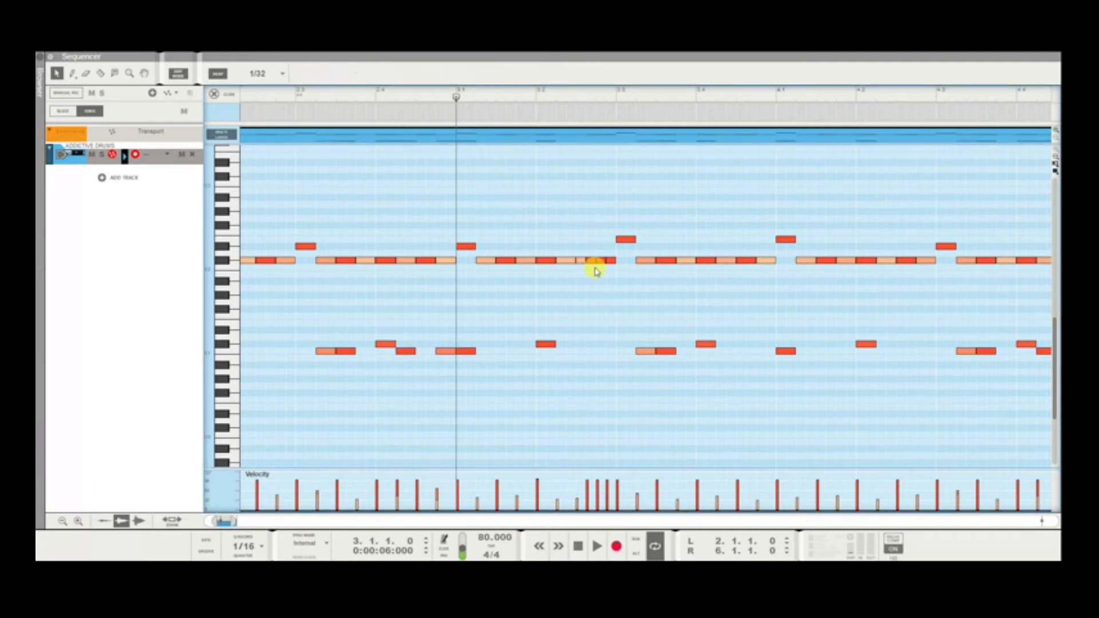
{"action": "left_click", "coordinate": [592, 264]}
{"action": "left_click_drag", "start_coordinate": [487, 82], "coordinate": [503, 151]}
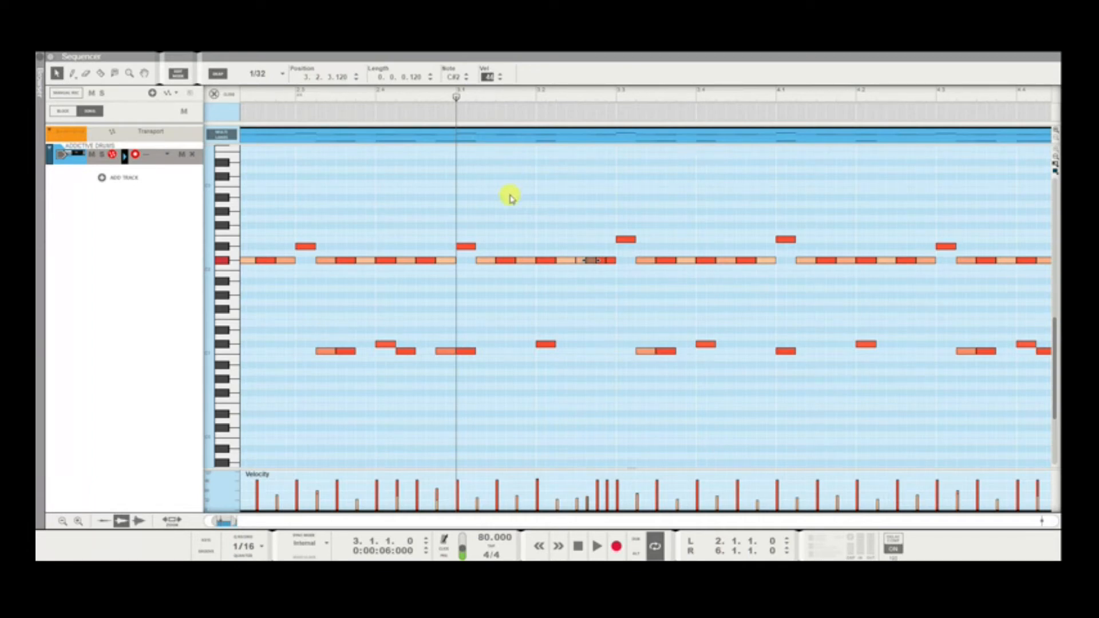
{"action": "left_click", "coordinate": [601, 261]}
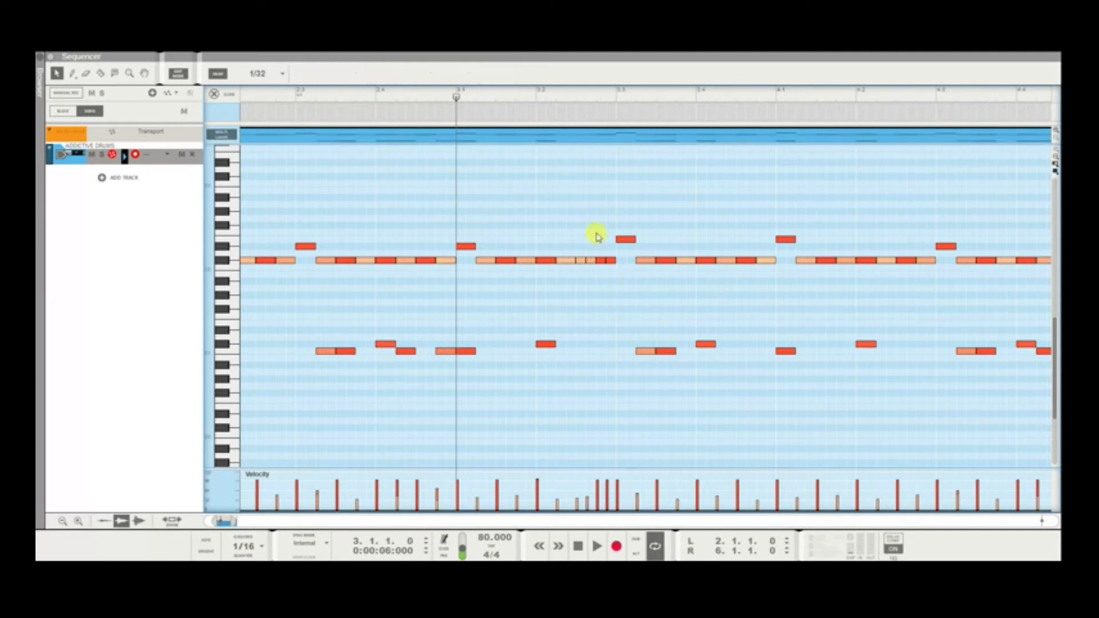
{"action": "left_click_drag", "start_coordinate": [486, 80], "coordinate": [506, 156]}
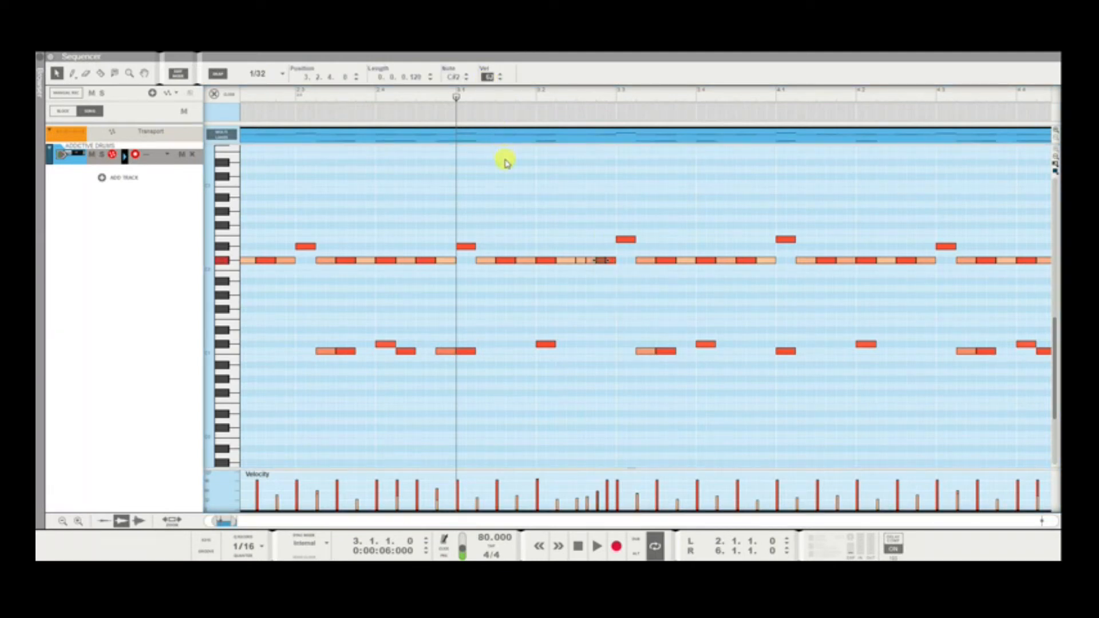
{"action": "left_click", "coordinate": [614, 267]}
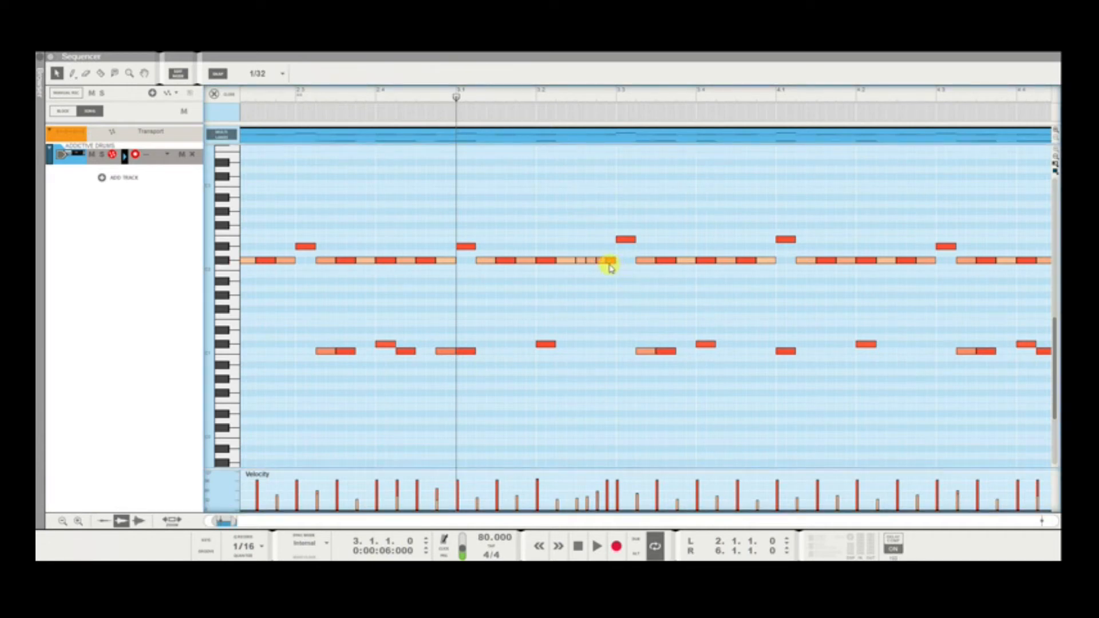
{"action": "left_click", "coordinate": [613, 261]}
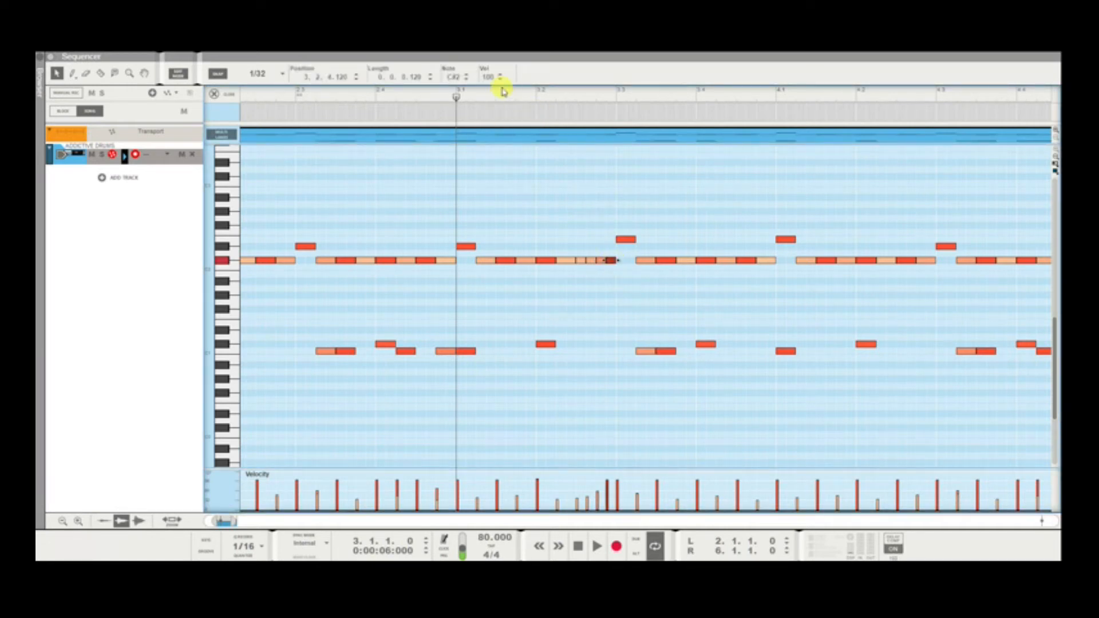
{"action": "left_click_drag", "start_coordinate": [489, 81], "coordinate": [504, 143]}
Play back bar 3 from 3.1.1.0 several times to hear the 1/32 roll with its rising velocities.
{"action": "key", "text": "space"}
{"action": "left_click", "coordinate": [584, 276]}
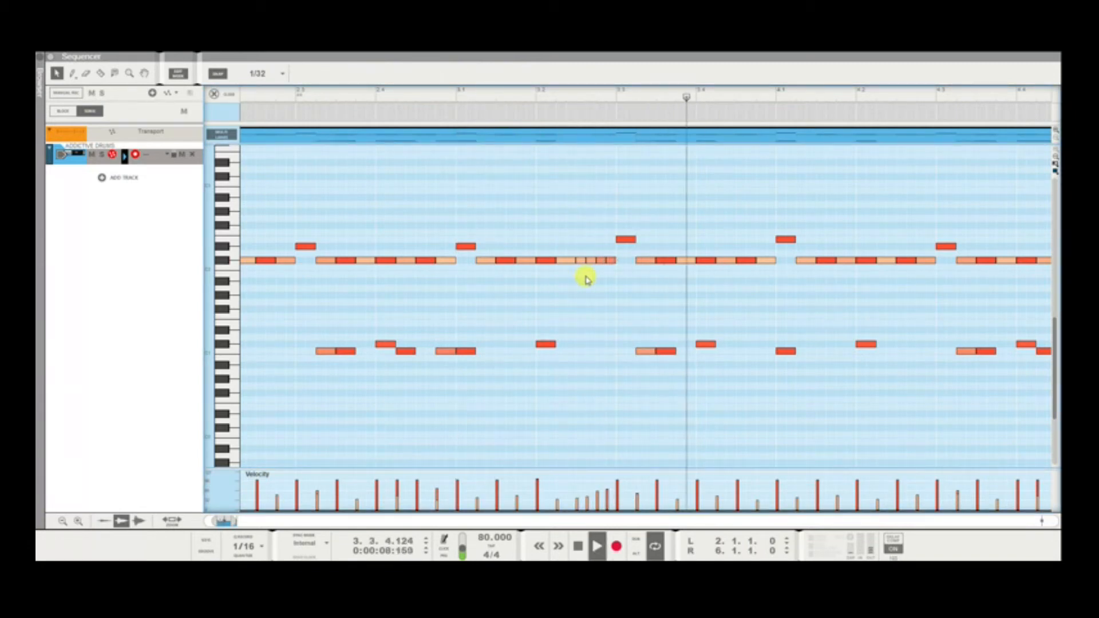
{"action": "key", "text": "space"}
{"action": "key", "text": "space"}
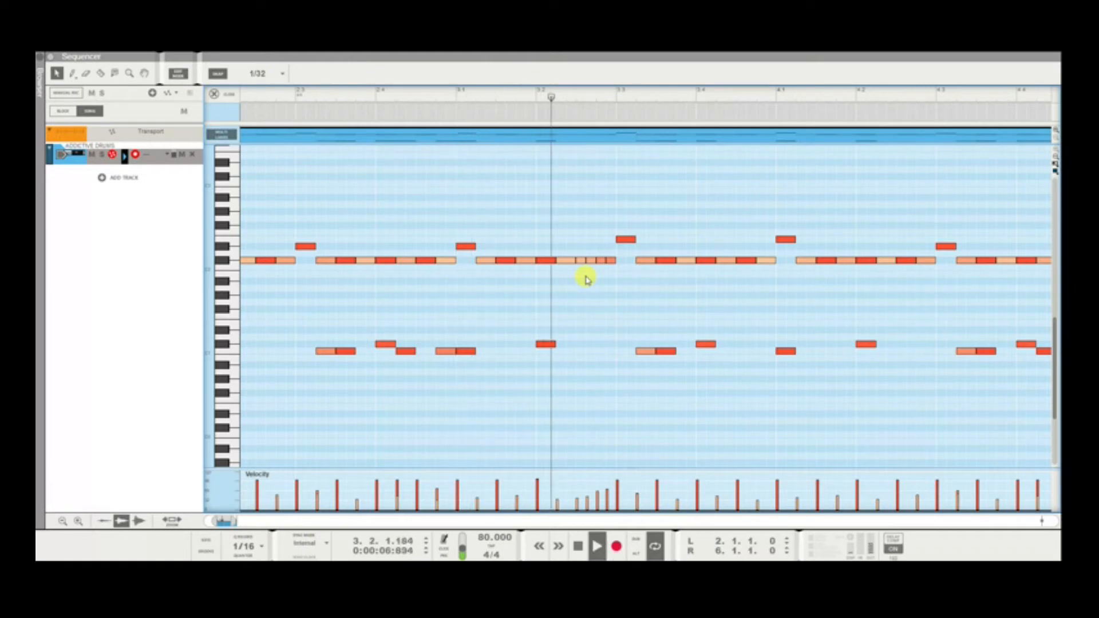
{"action": "key", "text": "space"}
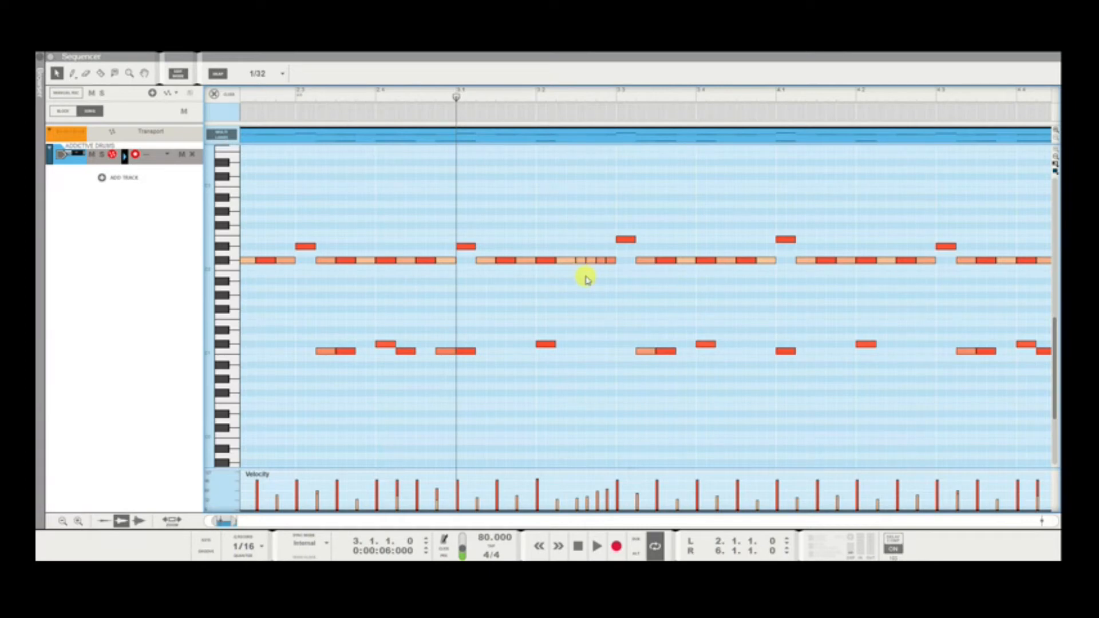
{"action": "key", "text": "space"}
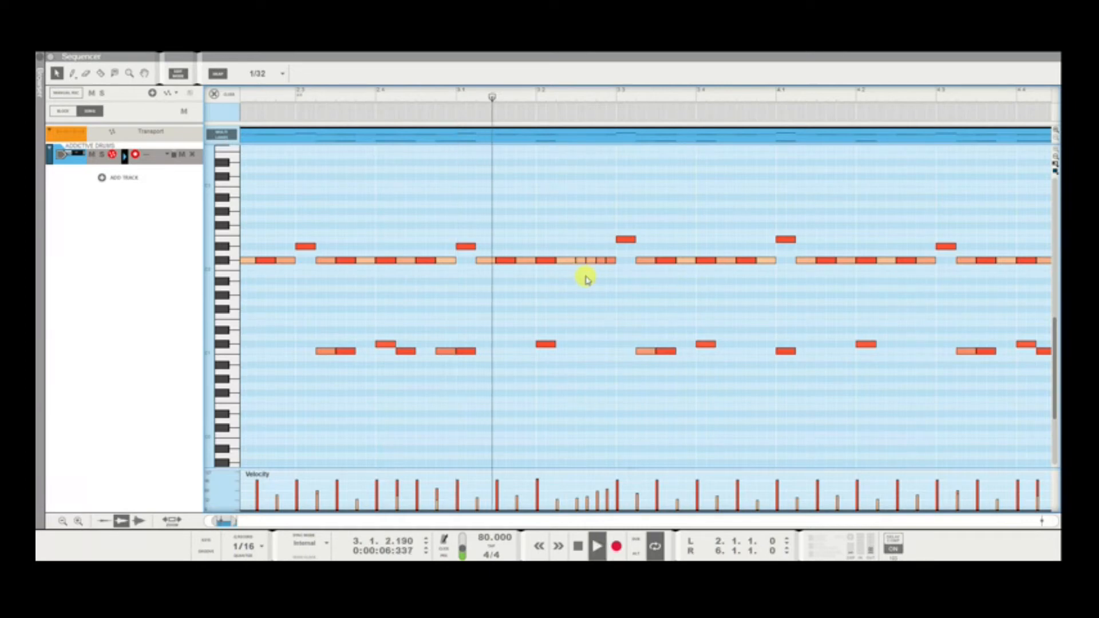
{"action": "scroll", "coordinate": [584, 277], "scroll_direction": "down", "scroll_amount": 5}
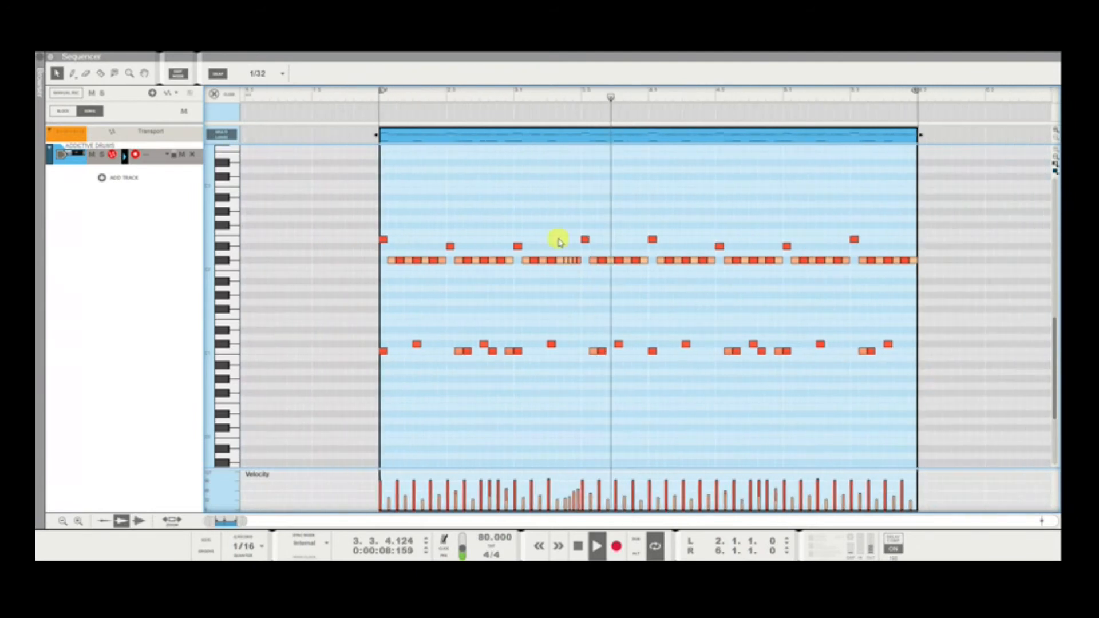
{"action": "key", "text": "space"}
Play back the pattern twice from position 2.1.1.0 through the 1/32 roll in bar 3.
{"action": "left_click", "coordinate": [372, 98]}
{"action": "left_click_drag", "start_coordinate": [372, 98], "coordinate": [381, 98]}
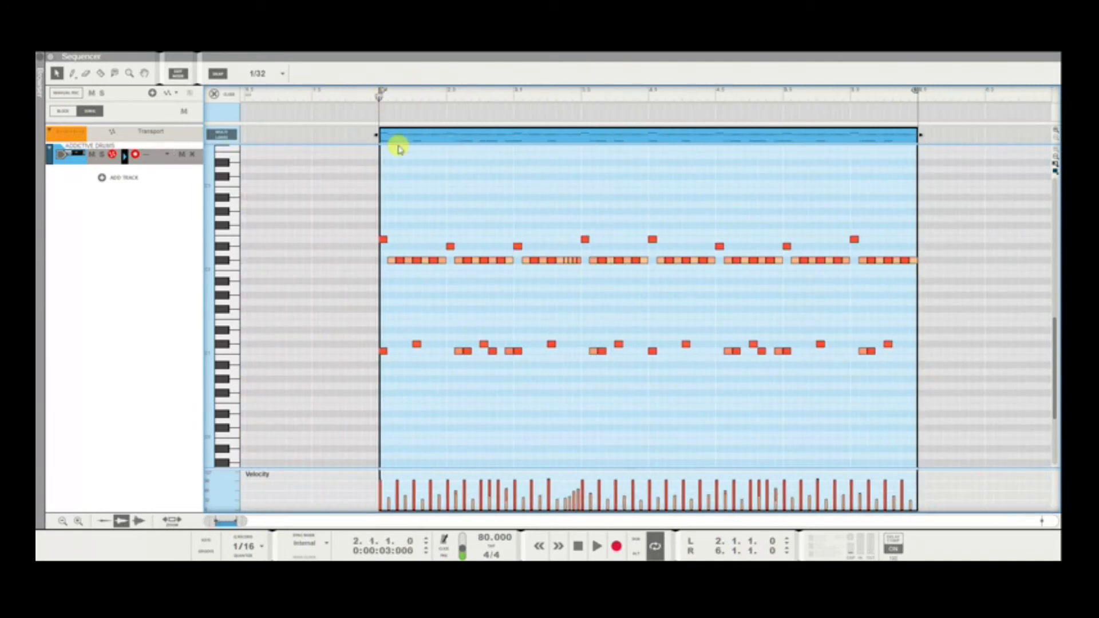
{"action": "key", "text": "space"}
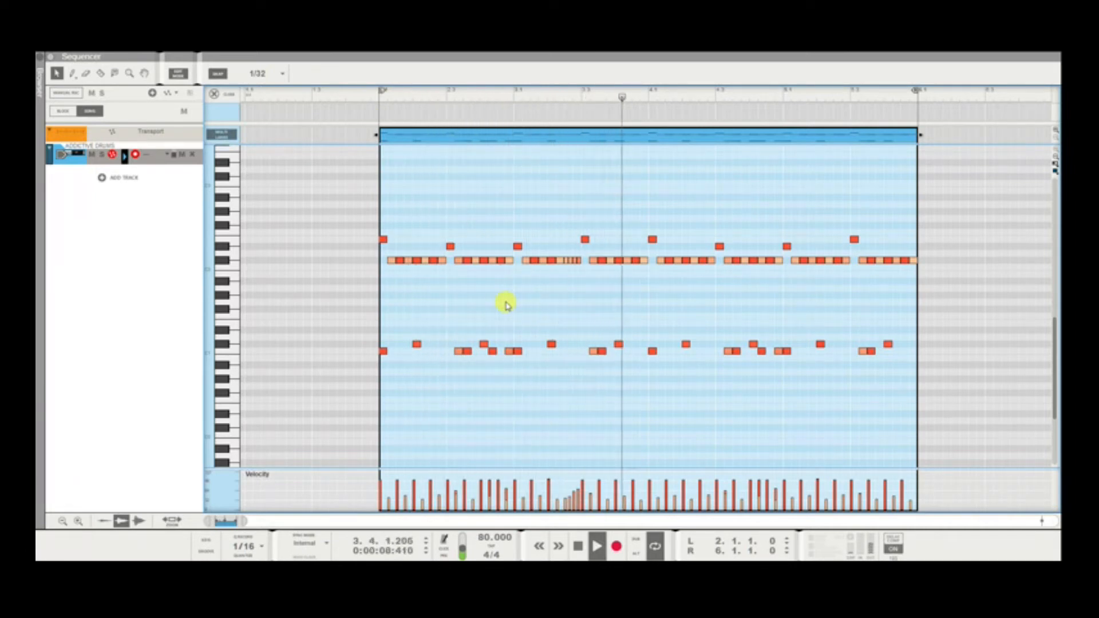
{"action": "key", "text": "space"}
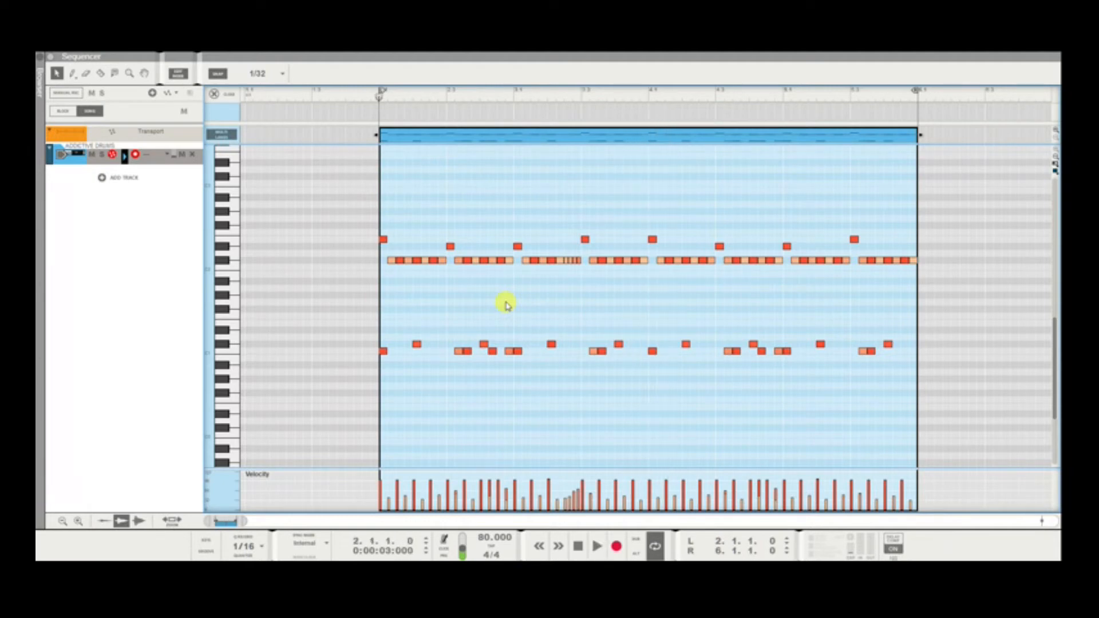
{"action": "key", "text": "space"}
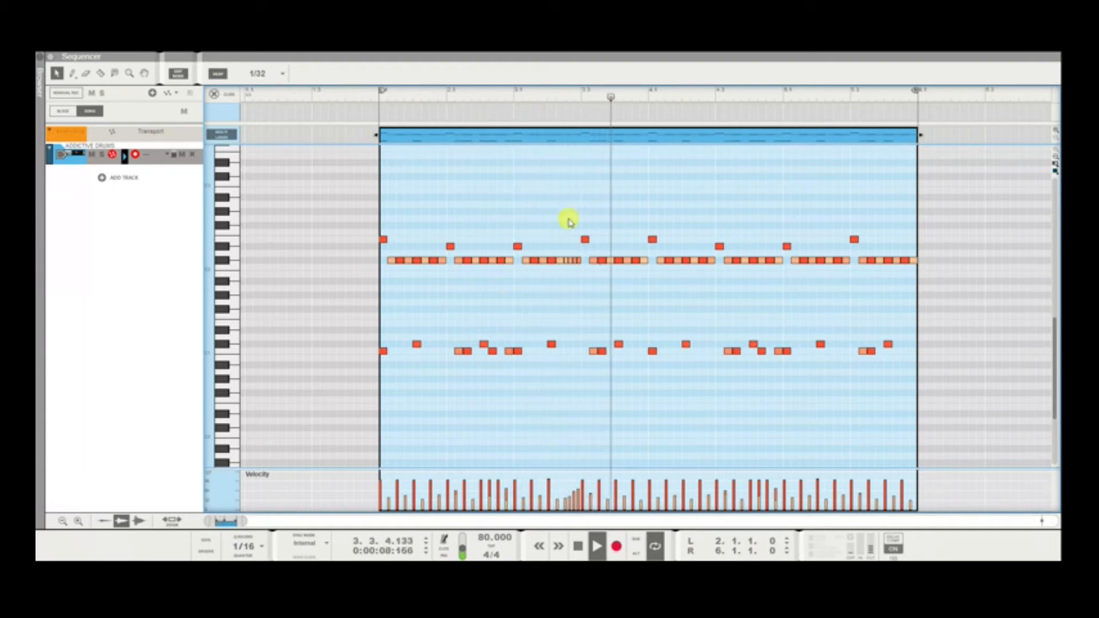
{"action": "key", "text": "space"}
Move the second, third and fourth 1/32 notes of the bar 3 roll up to D2, D#2 and E2.
{"action": "scroll", "coordinate": [589, 248], "scroll_direction": "up", "scroll_amount": 5}
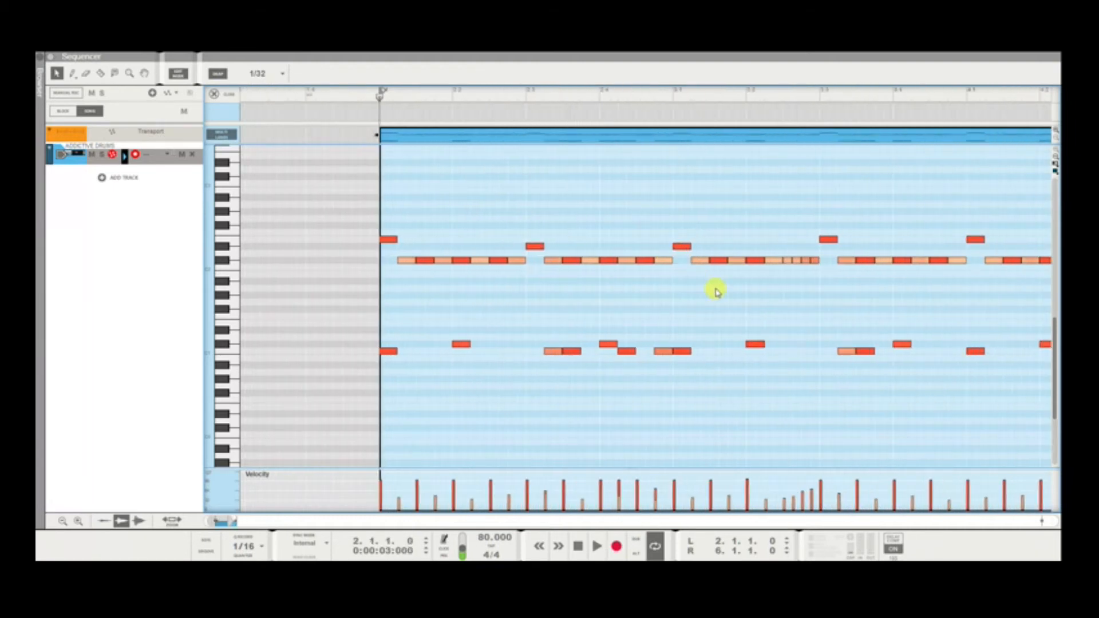
{"action": "scroll", "coordinate": [717, 292], "scroll_direction": "right", "scroll_amount": 4}
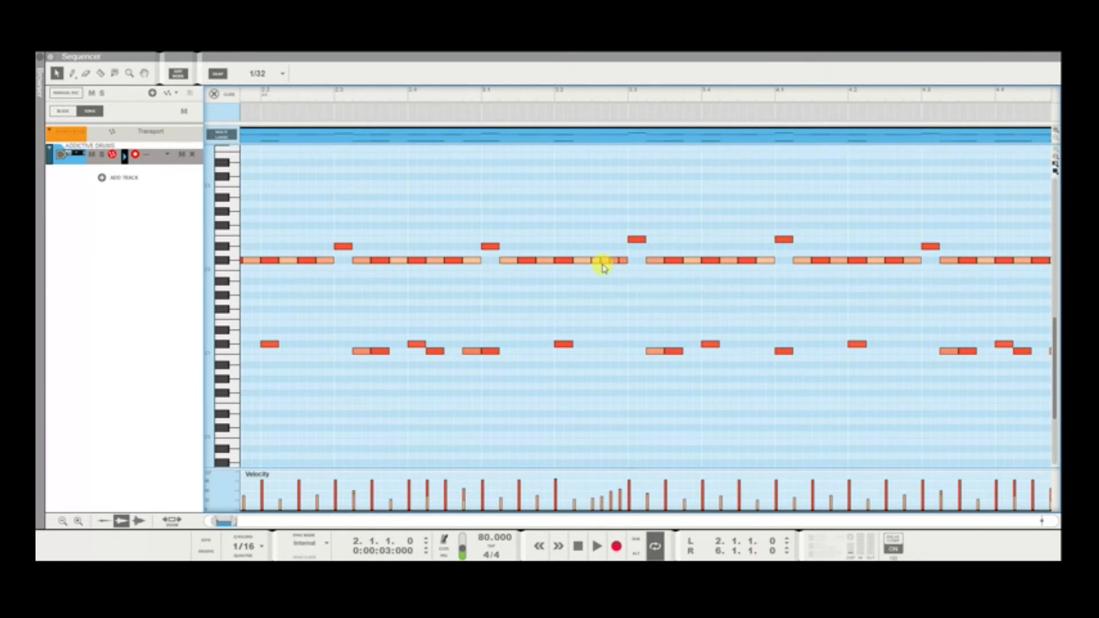
{"action": "left_click", "coordinate": [600, 262]}
{"action": "left_click", "coordinate": [606, 257]}
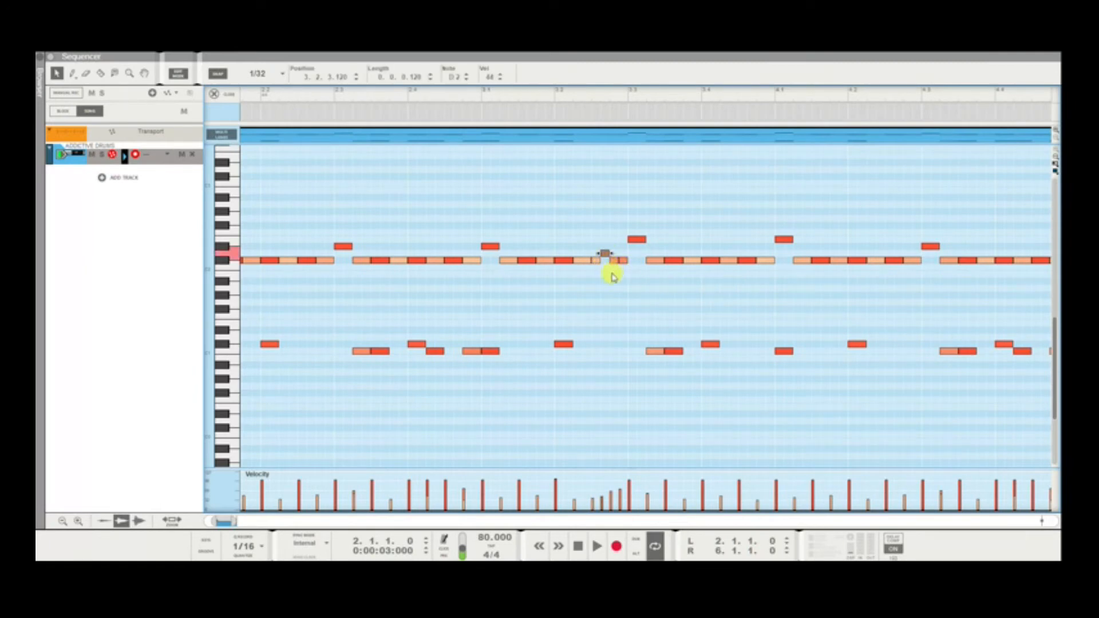
{"action": "left_click", "coordinate": [611, 266]}
{"action": "left_click", "coordinate": [613, 251]}
{"action": "left_click", "coordinate": [623, 267]}
{"action": "left_click", "coordinate": [622, 241]}
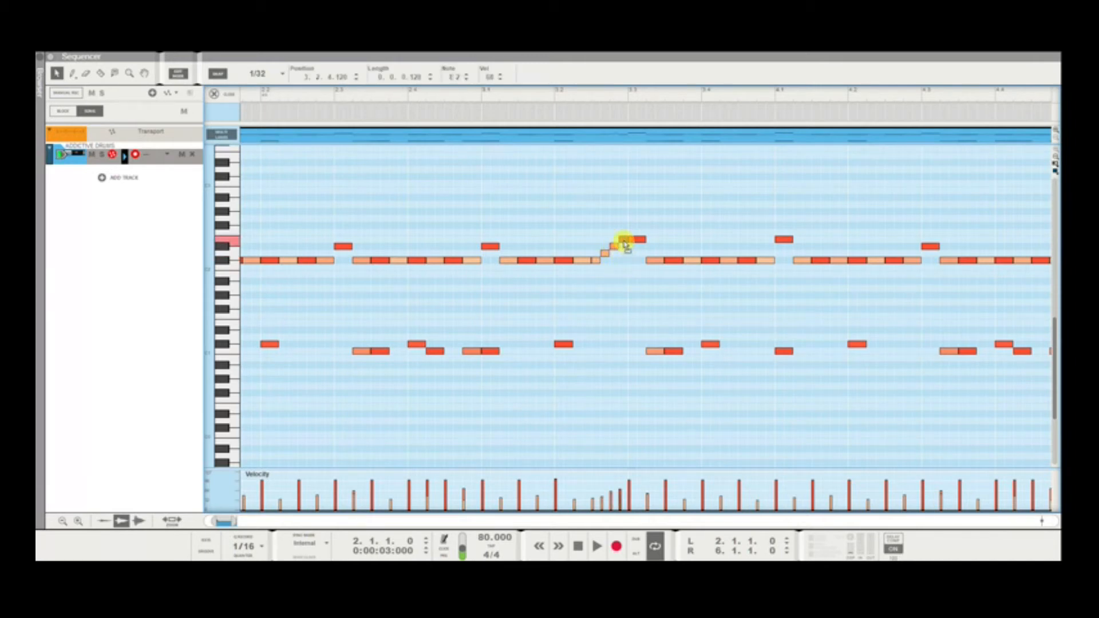
{"action": "left_click", "coordinate": [568, 165]}
Play back the ascending 1/32 roll in bar 3 from position 3.1.3.120.
{"action": "left_click", "coordinate": [527, 95]}
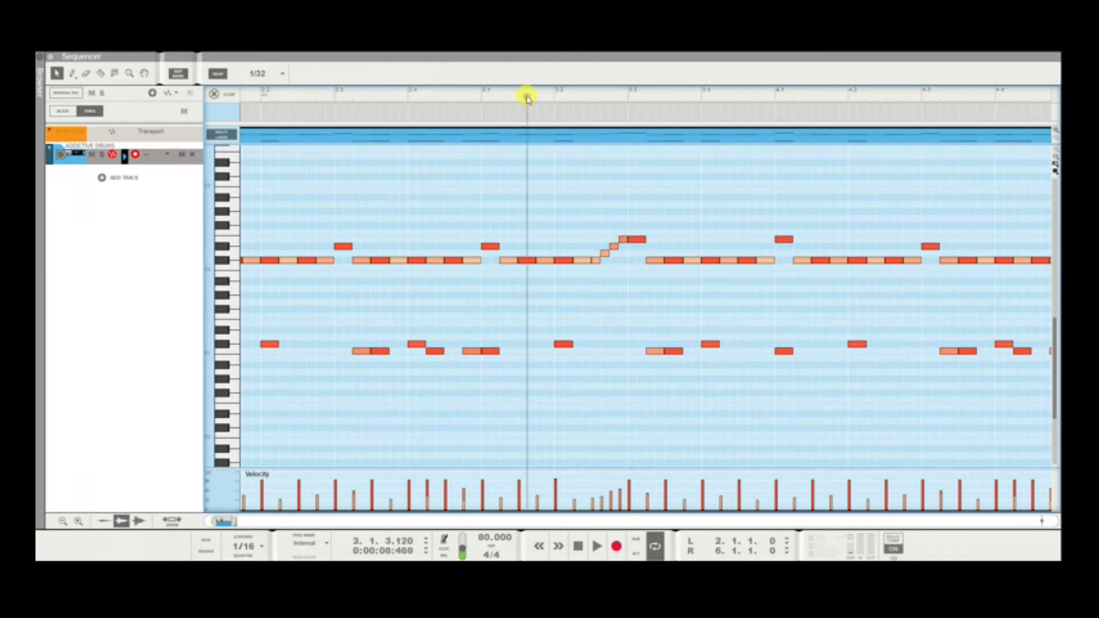
{"action": "key", "text": "space"}
{"action": "key", "text": "space"}
{"action": "key", "text": "space"}
{"action": "key", "text": "g"}
{"action": "key", "text": "g"}
{"action": "key", "text": "g"}
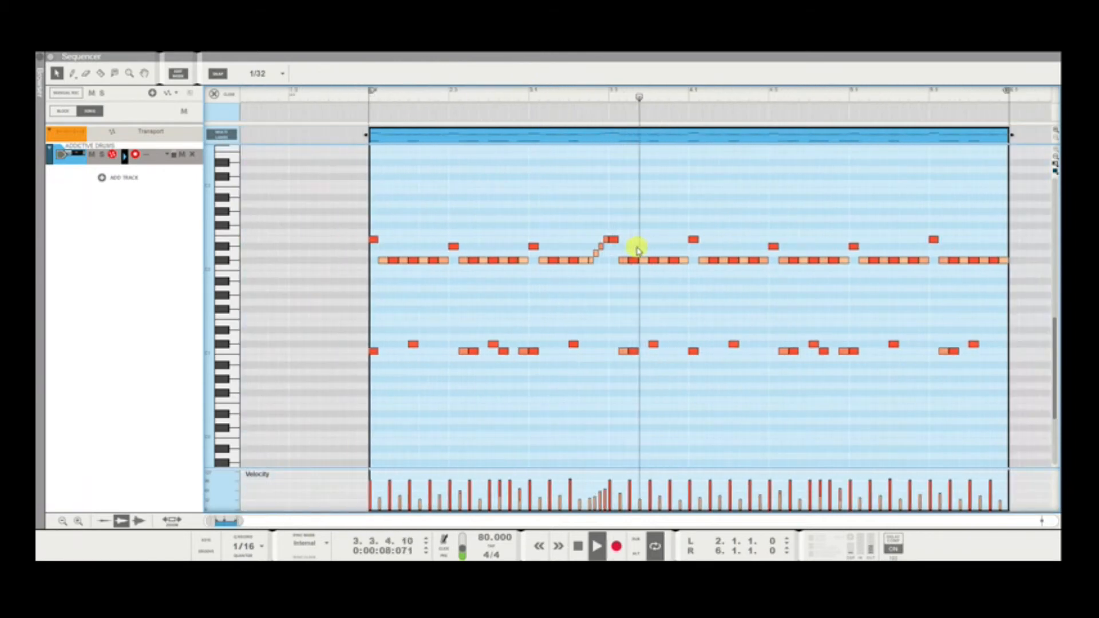
{"action": "key", "text": "space"}
{"action": "key", "text": "space"}
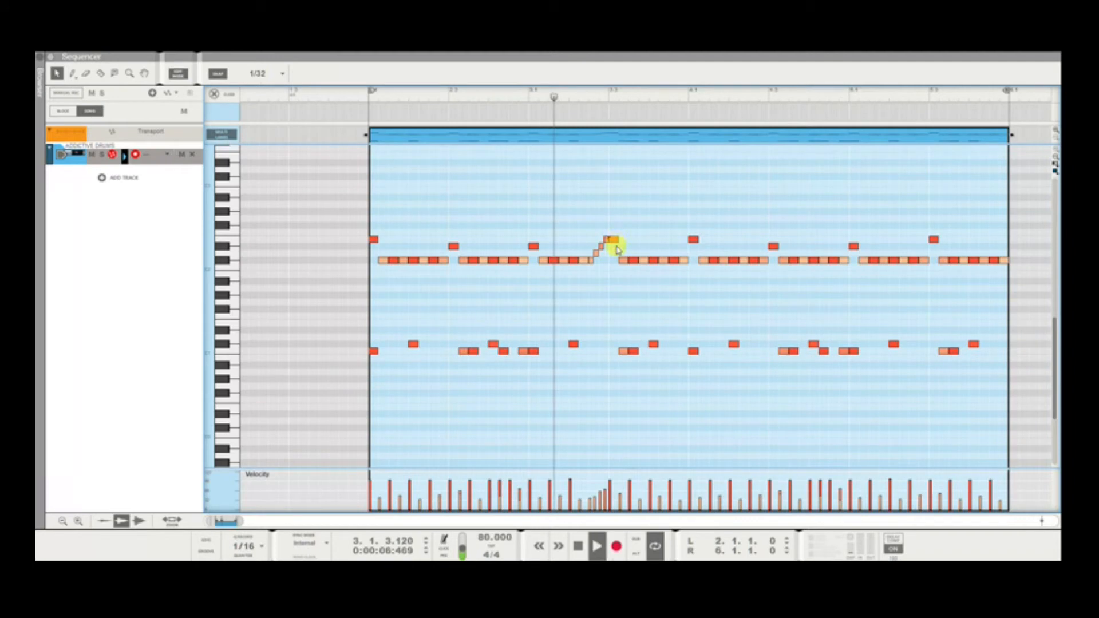
{"action": "key", "text": "space"}
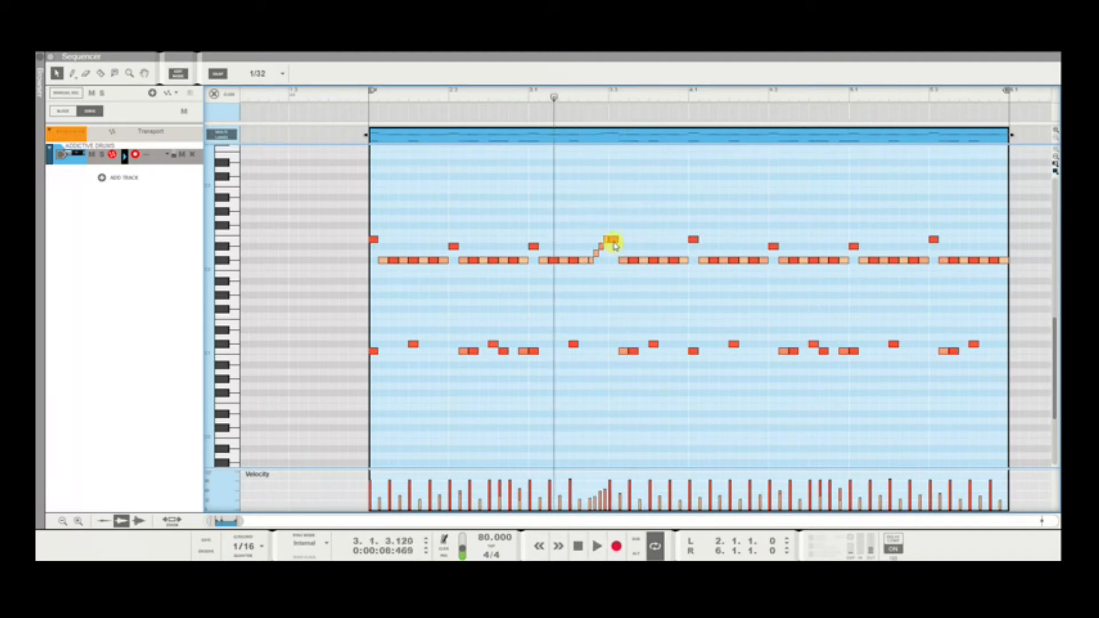
Move the E2 accent at 3.3.1.0 down to D2 and play back the roll from 3.1.3.120.
{"action": "left_click_drag", "start_coordinate": [613, 248], "coordinate": [615, 256]}
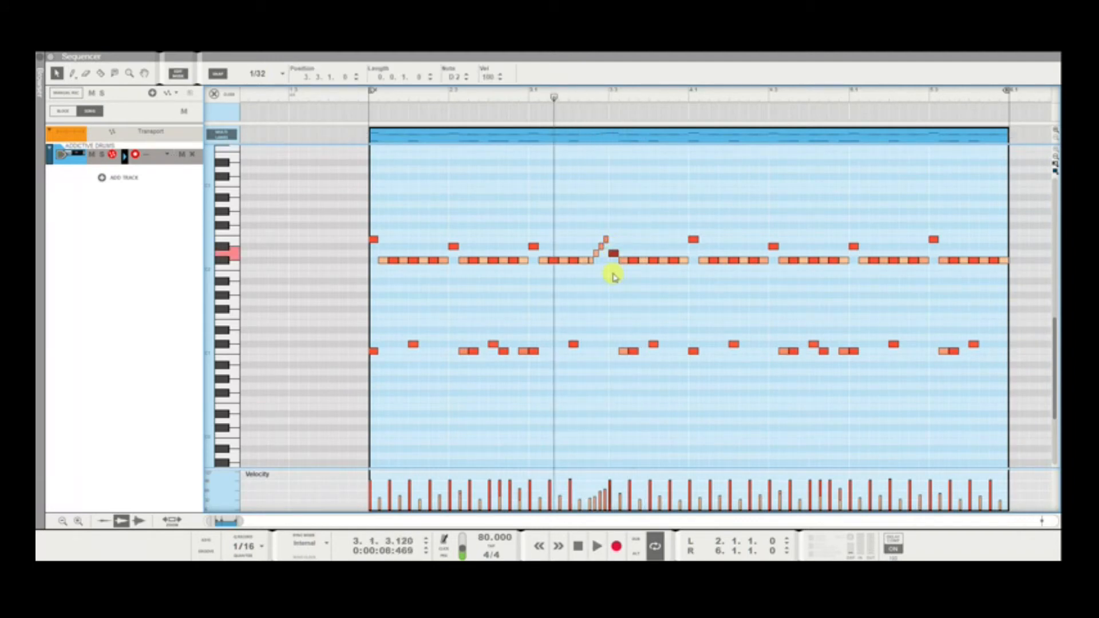
{"action": "left_click", "coordinate": [615, 279]}
{"action": "key", "text": "space"}
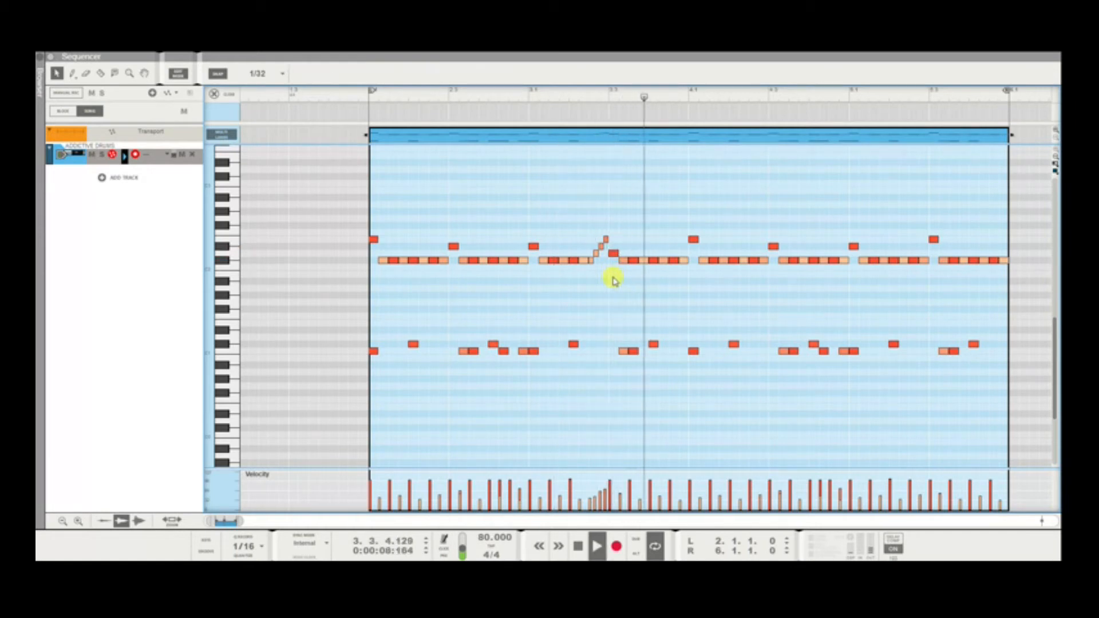
{"action": "key", "text": "space"}
{"action": "key", "text": "space"}
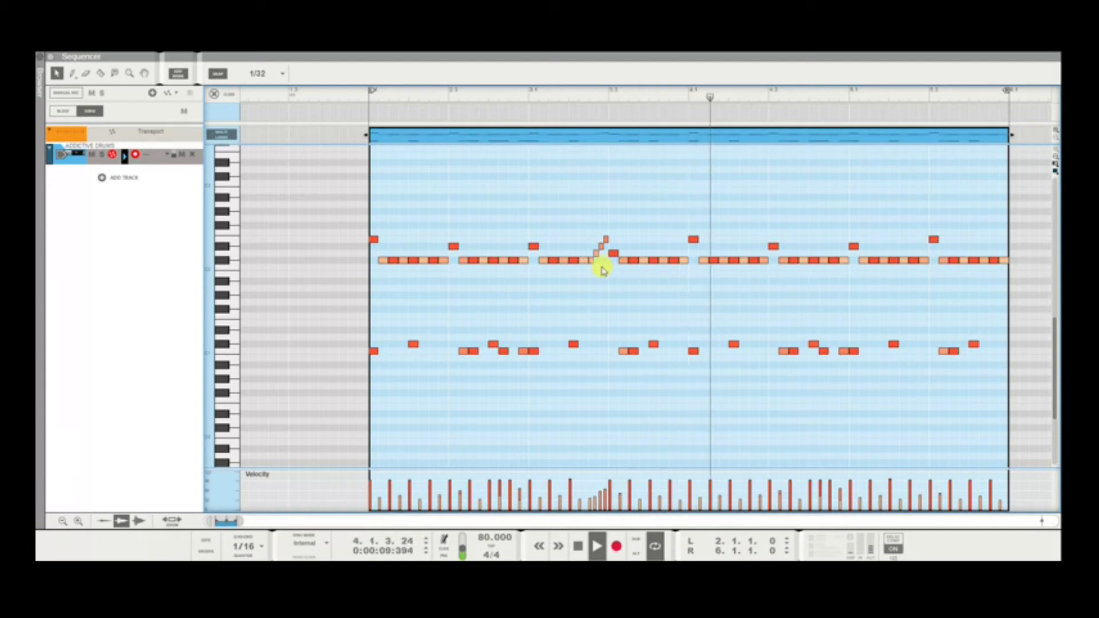
{"action": "key", "text": "space"}
Rearrange the four 1/32 notes from 3.2.3.0 into a descending E2, D#2, D2, C#2 run and play it back.
{"action": "mouse_move", "coordinate": [594, 259]}
{"action": "left_mouse_down"}
{"action": "mouse_move", "coordinate": [593, 240]}
{"action": "mouse_move", "coordinate": [607, 261]}
{"action": "left_mouse_up"}
{"action": "key", "text": "space"}
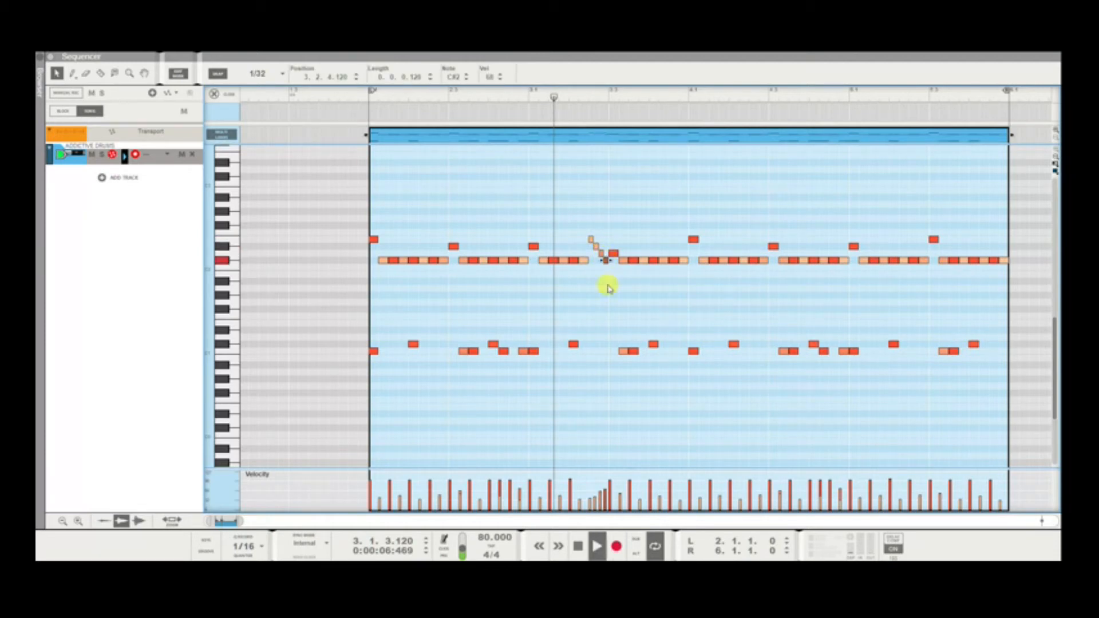
{"action": "key", "text": "space"}
{"action": "key", "text": "space"}
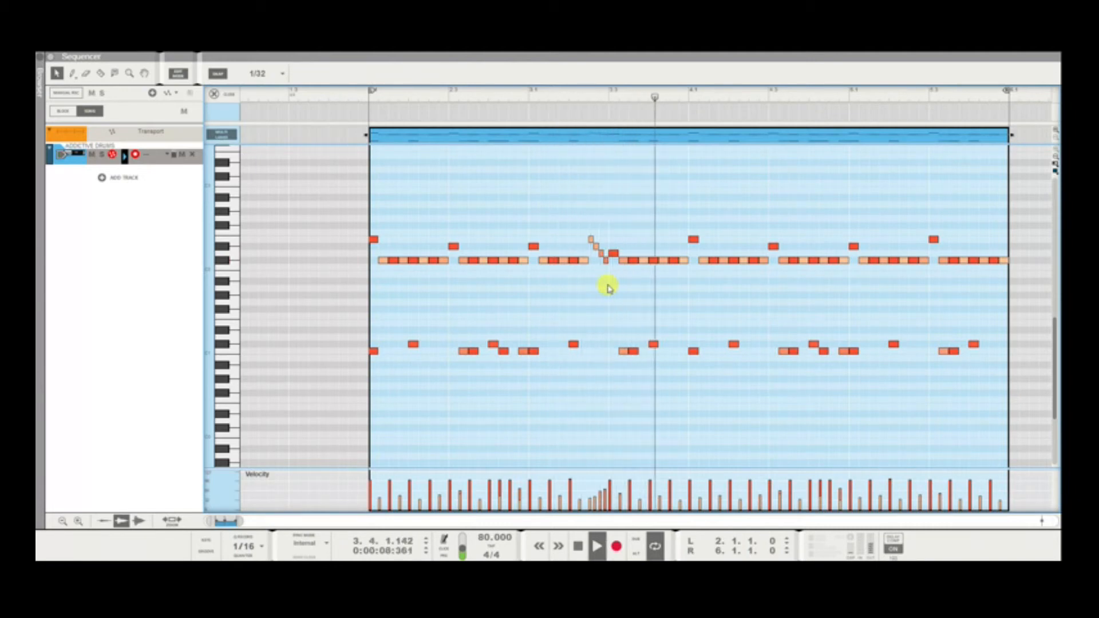
{"action": "key", "text": "space"}
{"action": "key", "text": "space"}
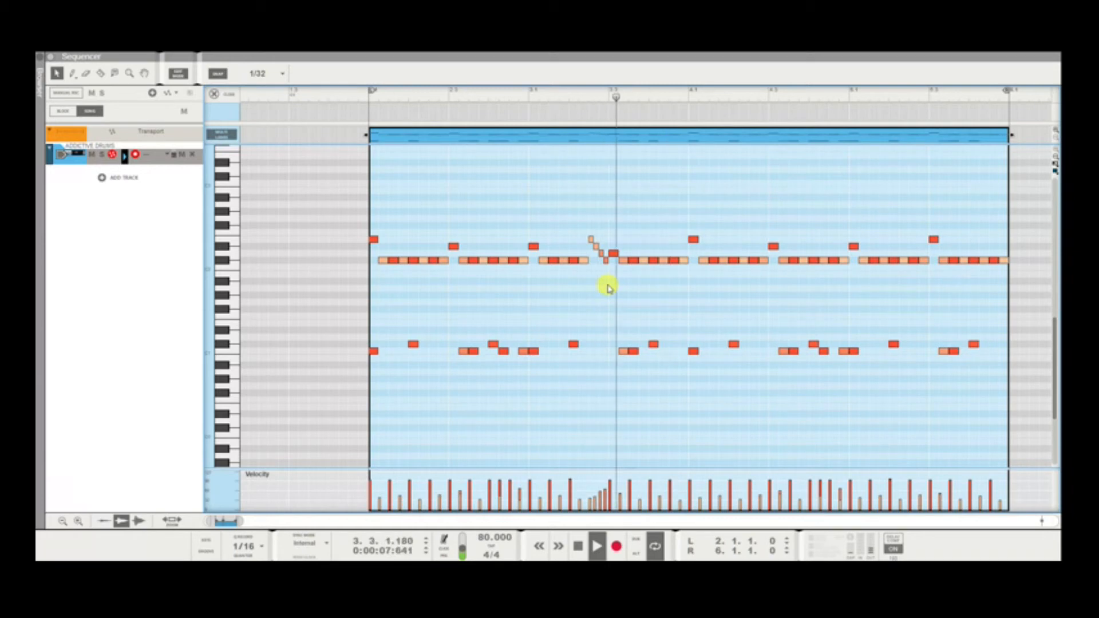
{"action": "key", "text": "space"}
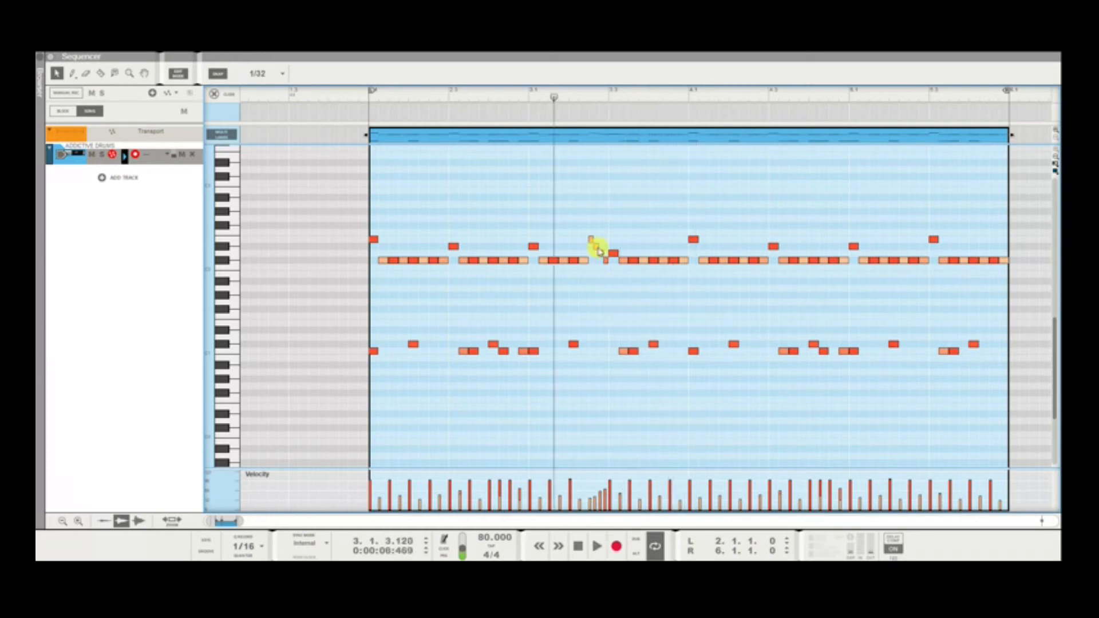
Play back the drum pattern from just before bar 2 and from the descending fill in bar 3.
{"action": "key", "text": "space"}
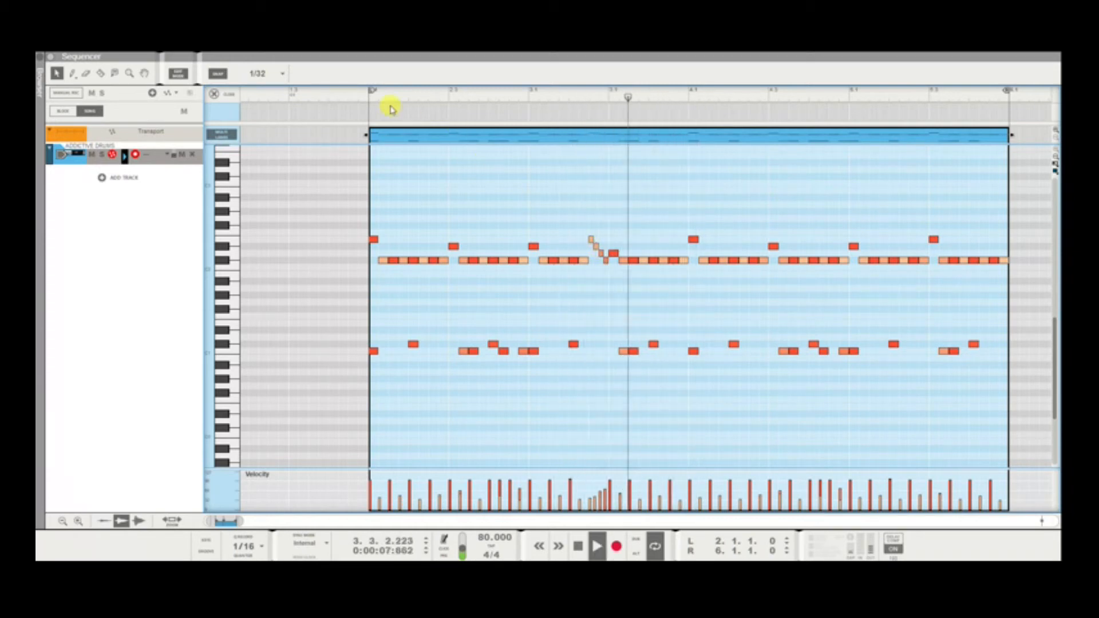
{"action": "key", "text": "space"}
{"action": "left_click", "coordinate": [357, 97]}
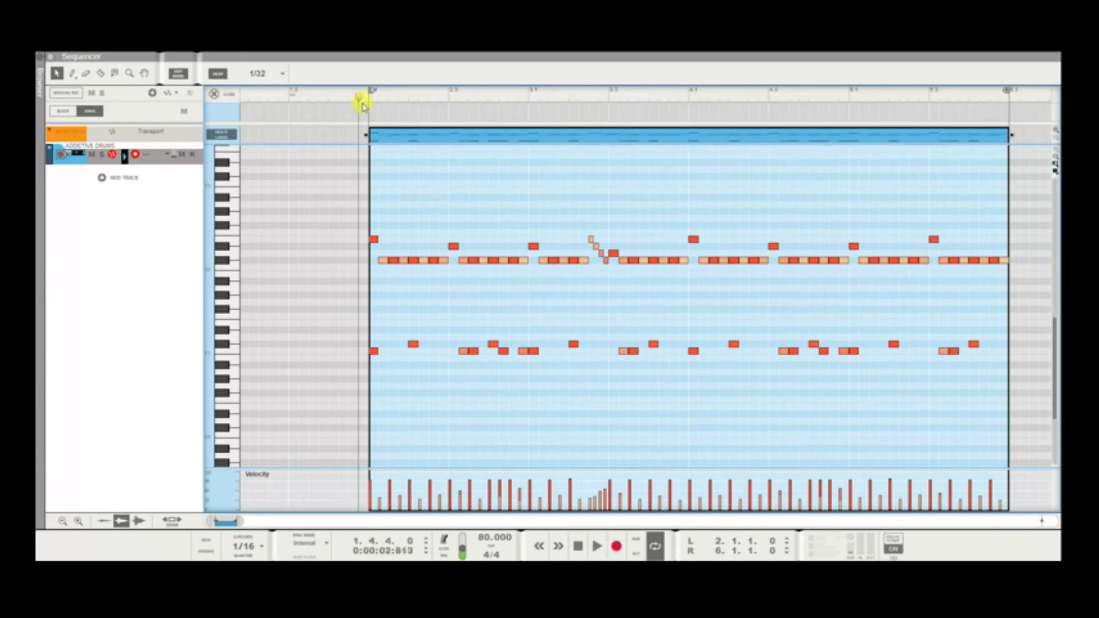
{"action": "key", "text": "space"}
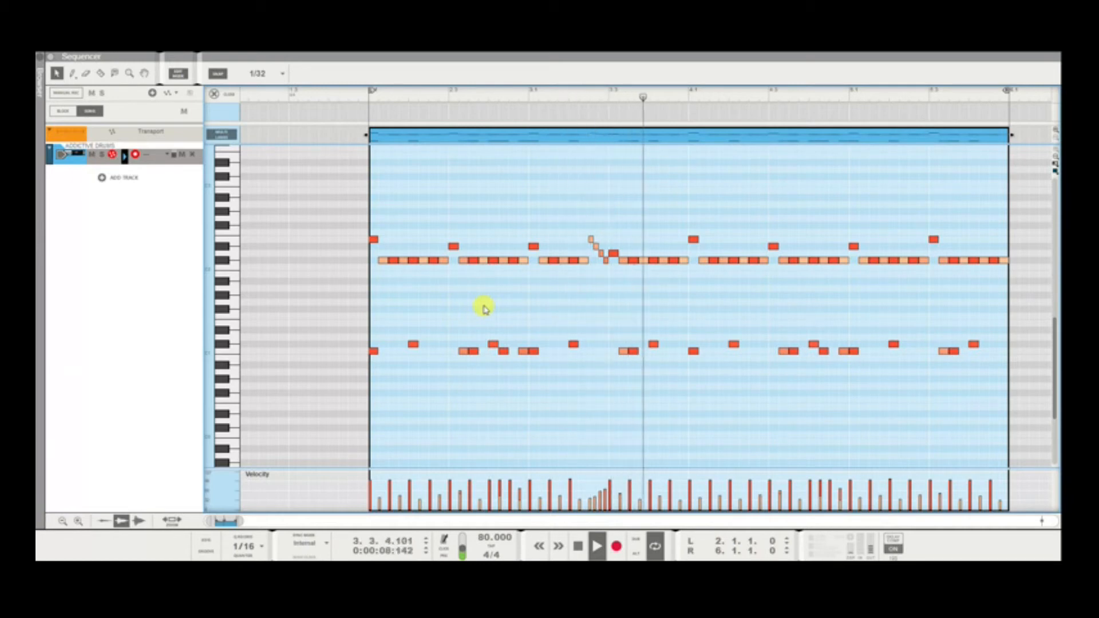
{"action": "key", "text": "space"}
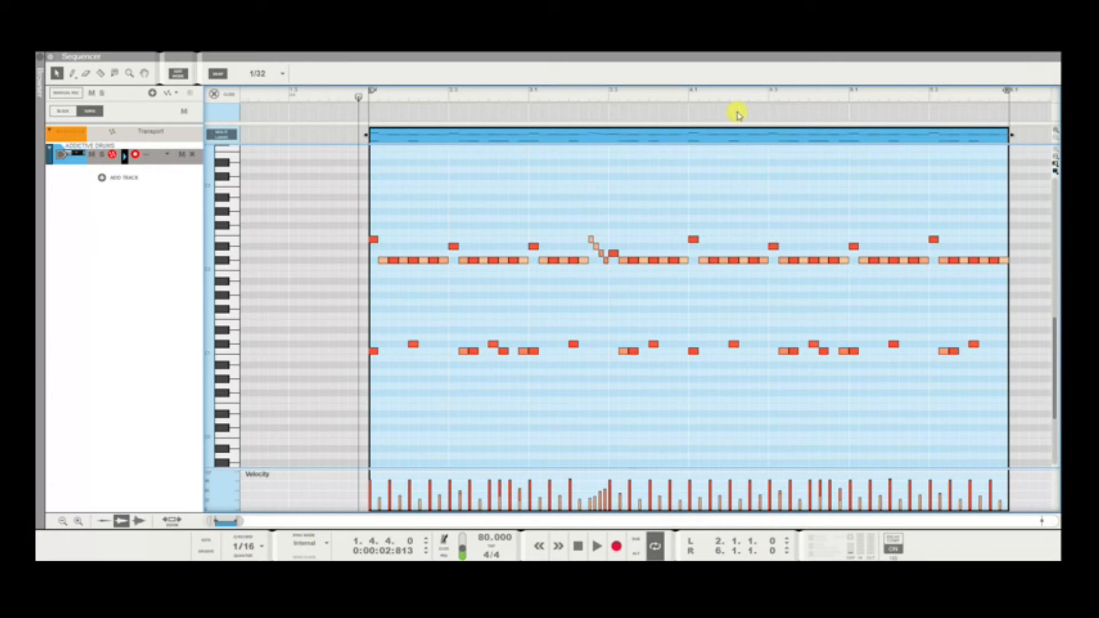
{"action": "left_click", "coordinate": [595, 98]}
{"action": "key", "text": "space"}
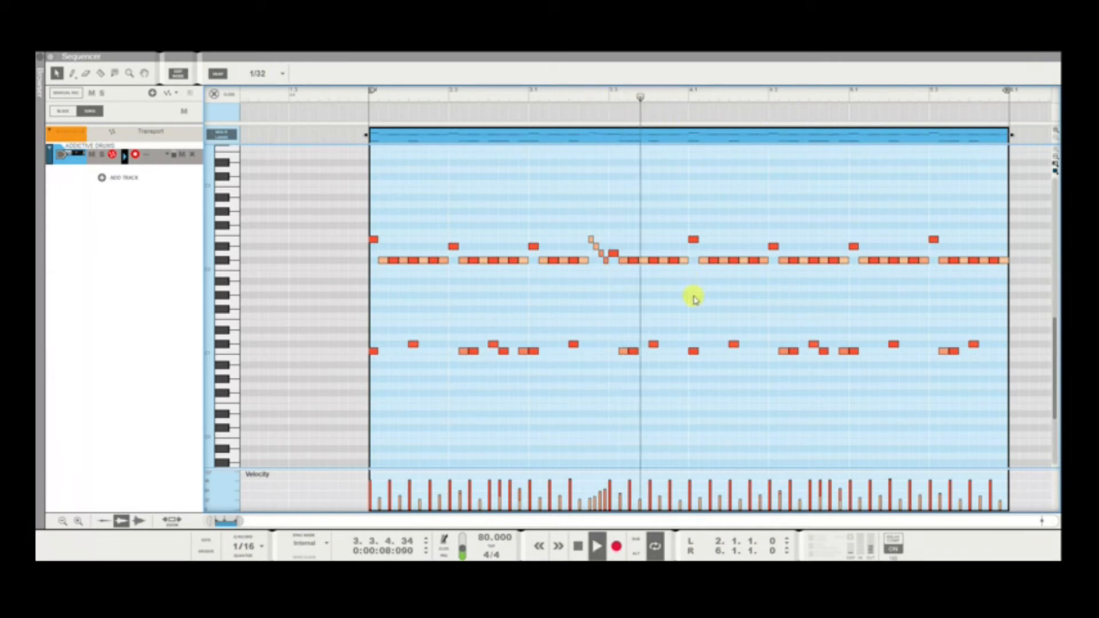
{"action": "key", "text": "space"}
Move the C#2 note at position 3.4.3 up to G2 and play the pattern from the start of bar 2.
{"action": "left_click_drag", "start_coordinate": [674, 258], "coordinate": [676, 223]}
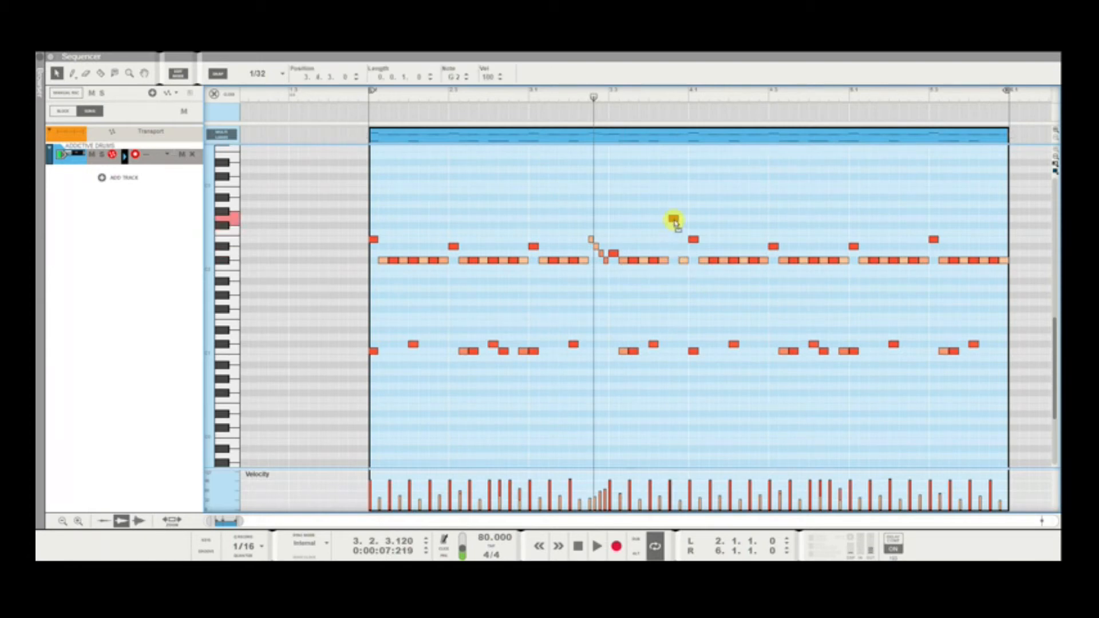
{"action": "left_click", "coordinate": [687, 290]}
{"action": "left_click", "coordinate": [684, 261]}
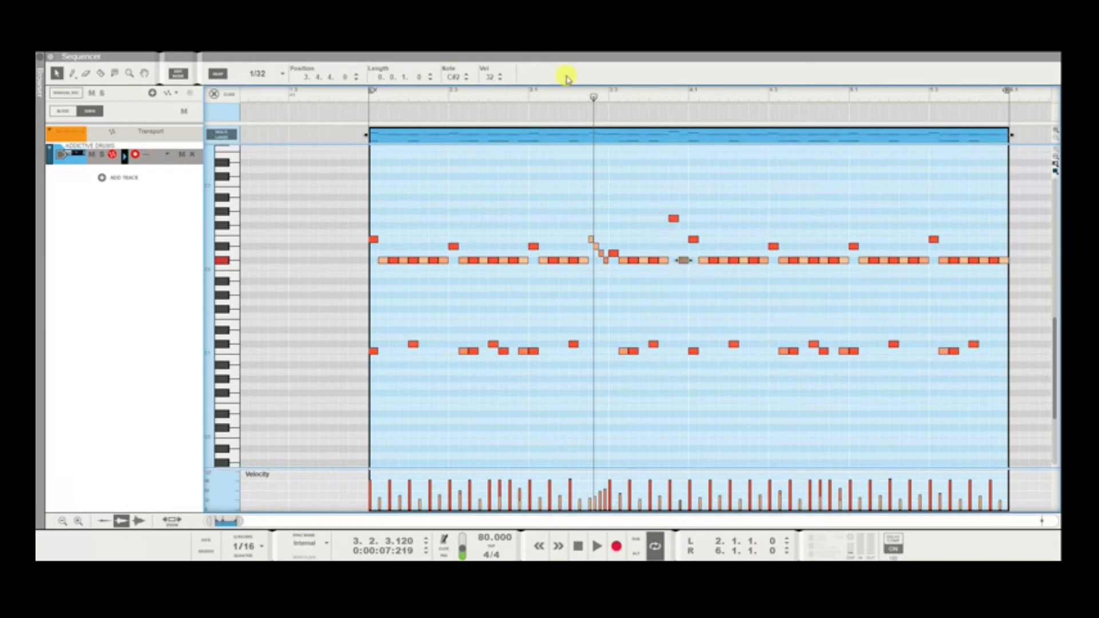
{"action": "left_click", "coordinate": [368, 101]}
{"action": "key", "text": "space"}
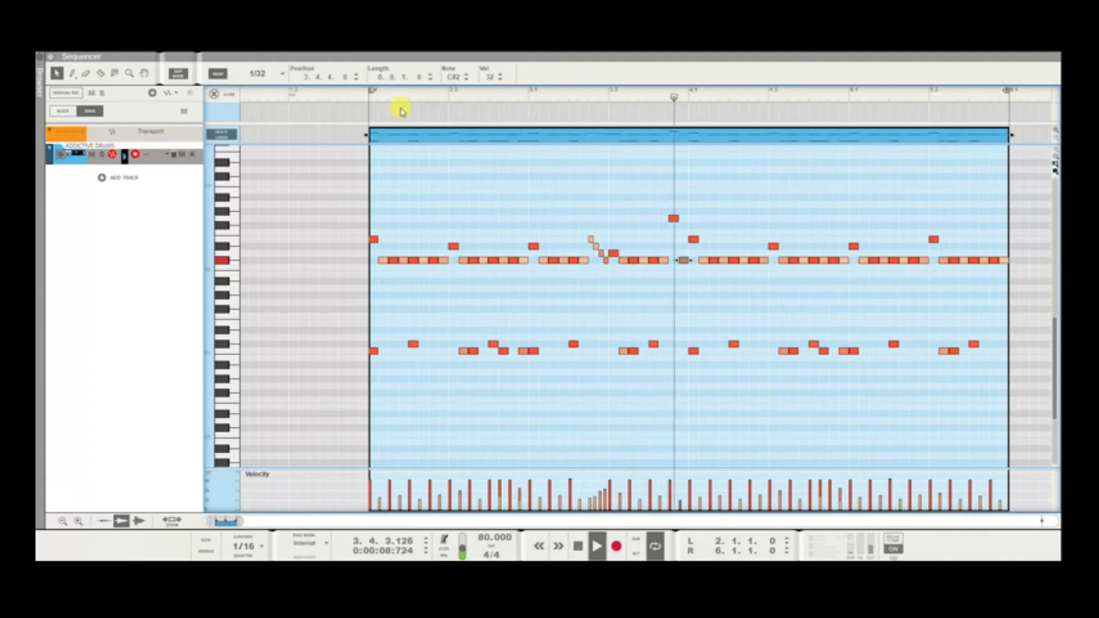
{"action": "key", "text": "space"}
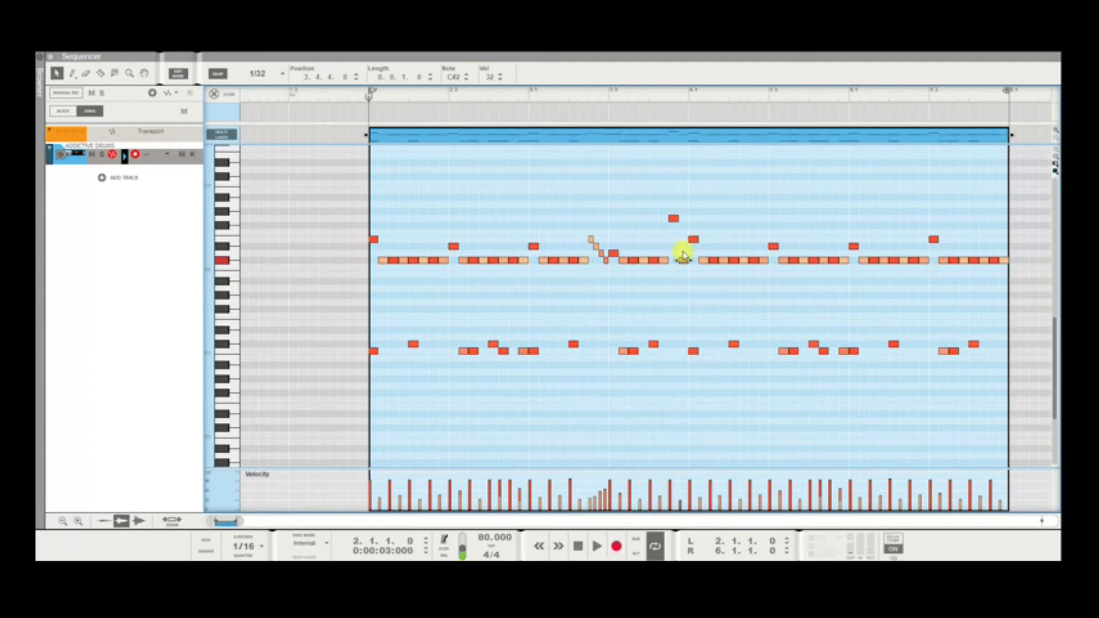
Delete the C#2 note at position 3.4.4, right after the raised G2 note, and audition the gap.
{"action": "left_click_drag", "start_coordinate": [676, 250], "coordinate": [693, 278]}
{"action": "key", "text": "Delete"}
{"action": "key", "text": "space"}
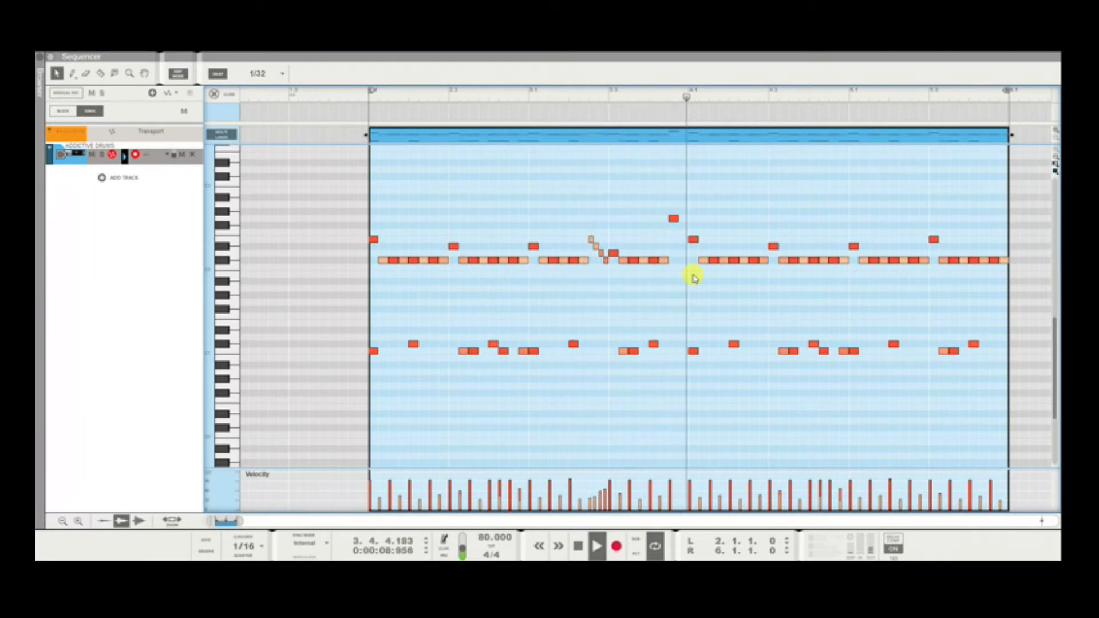
{"action": "key", "text": "space"}
Move the accent note at position 4.1.1 down to C#2 and play the pattern from bar 2.
{"action": "left_click_drag", "start_coordinate": [694, 240], "coordinate": [694, 260]}
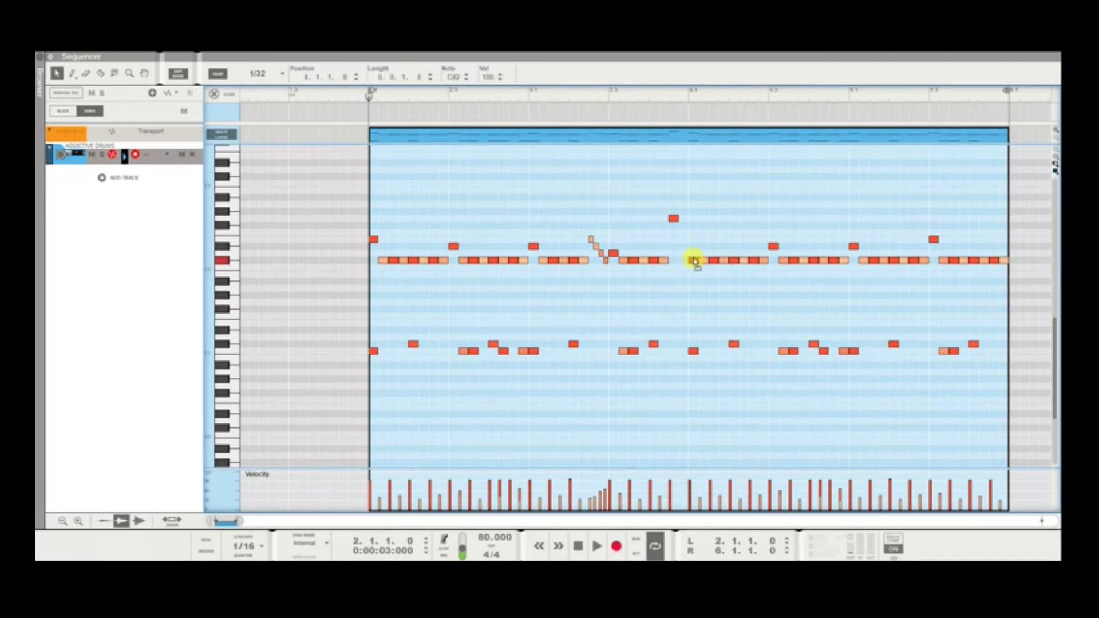
{"action": "left_click", "coordinate": [702, 295]}
{"action": "key", "text": "space"}
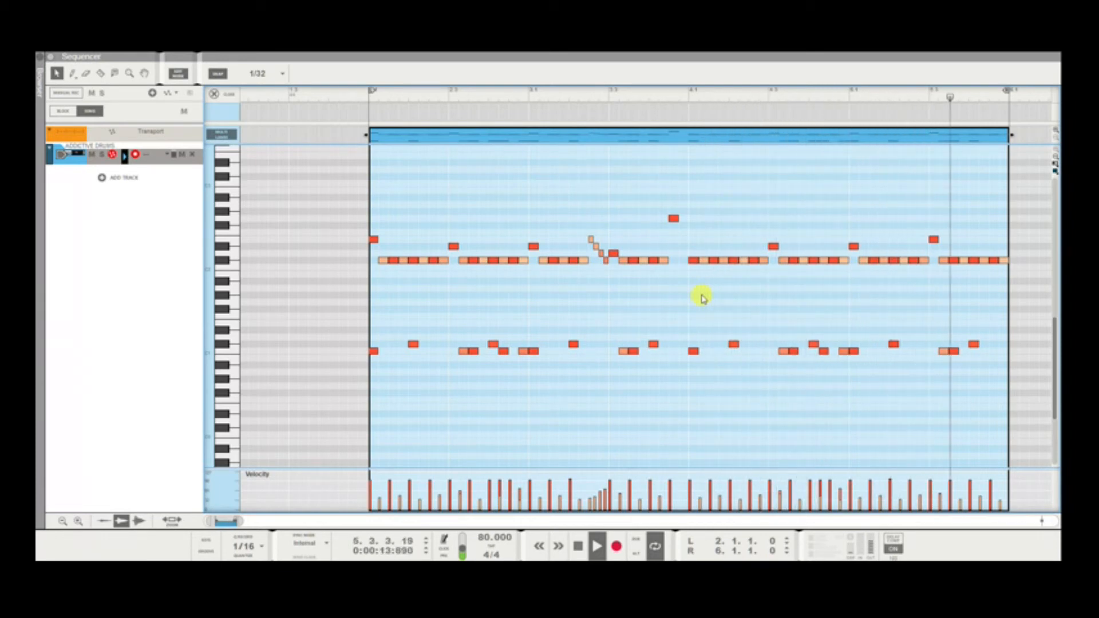
Listen to the ending of the drum pattern, replaying it from position 5.1.1.
{"action": "left_click", "coordinate": [913, 95]}
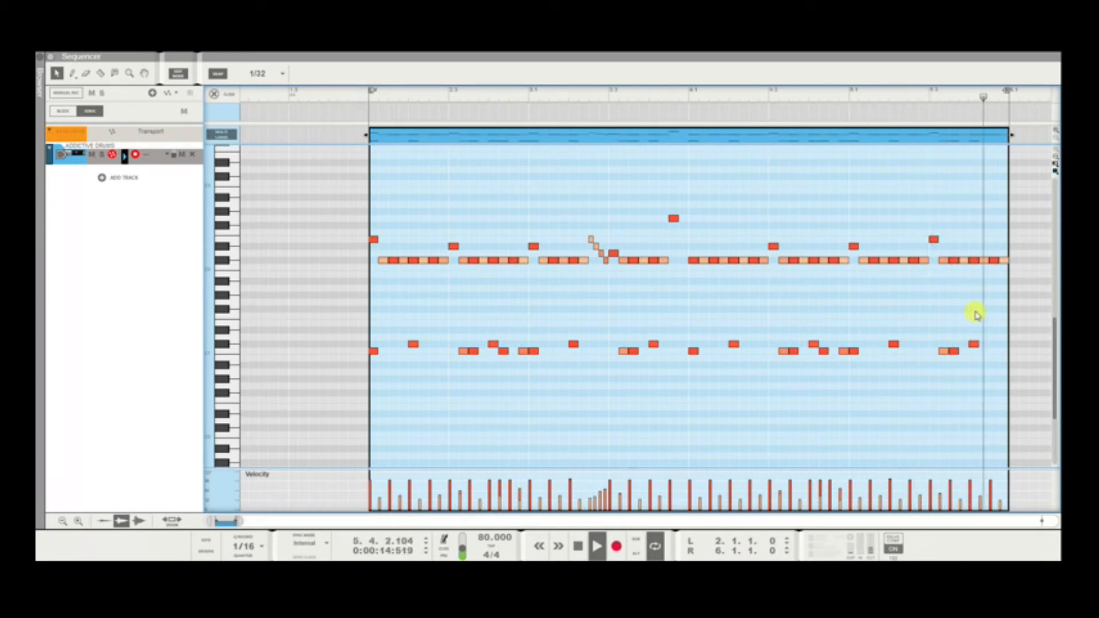
{"action": "key", "text": "space"}
{"action": "scroll", "coordinate": [976, 314], "scroll_direction": "right", "scroll_amount": 4}
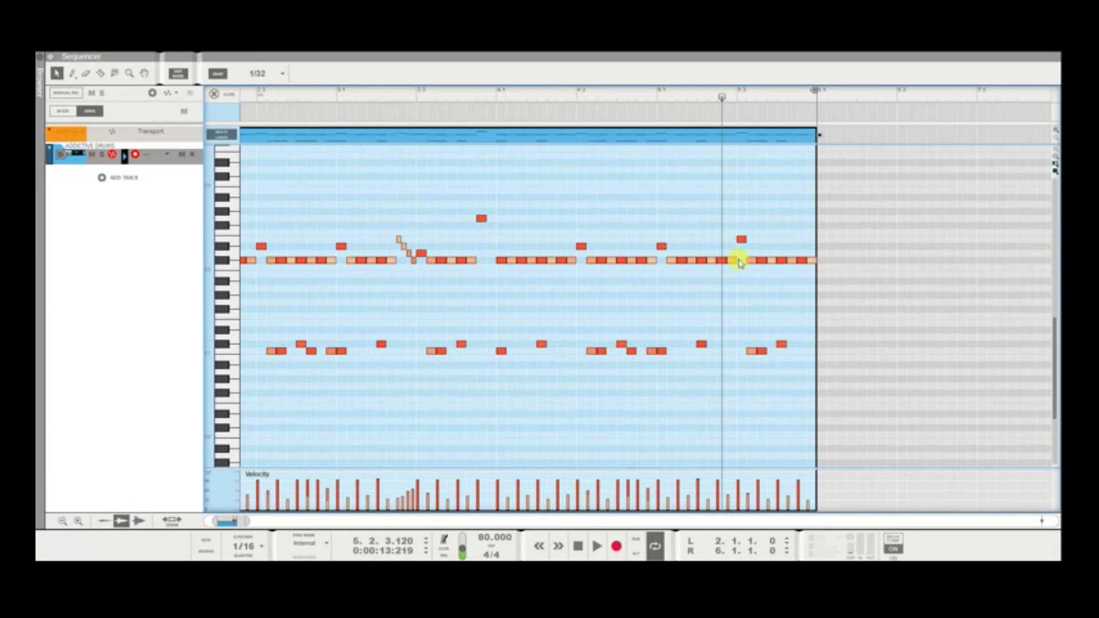
{"action": "left_click", "coordinate": [658, 100]}
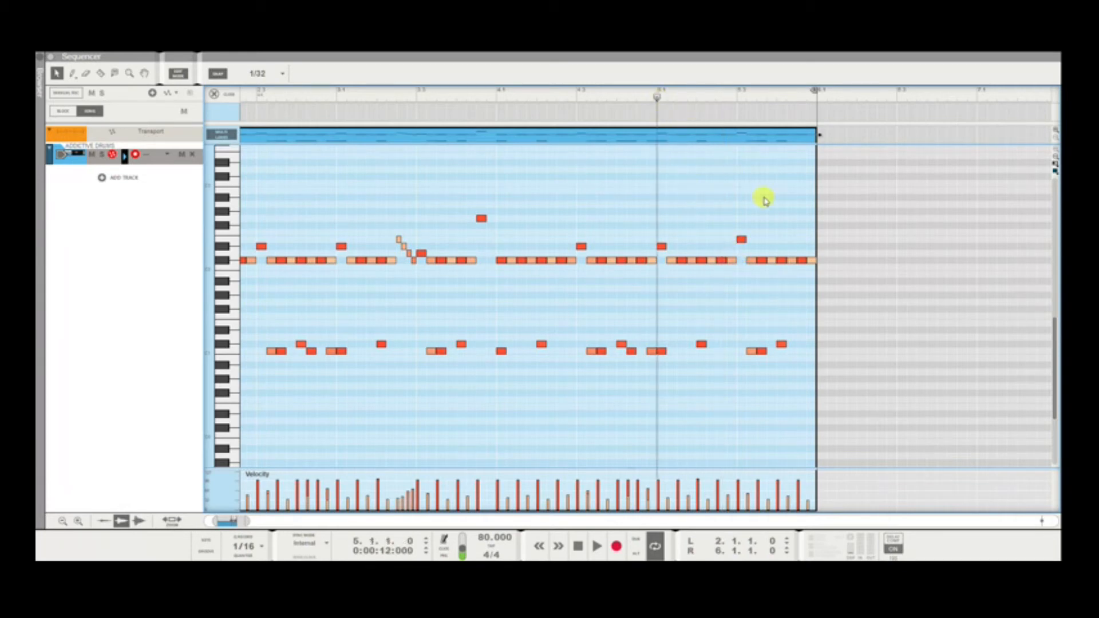
{"action": "key", "text": "ctrl+minus"}
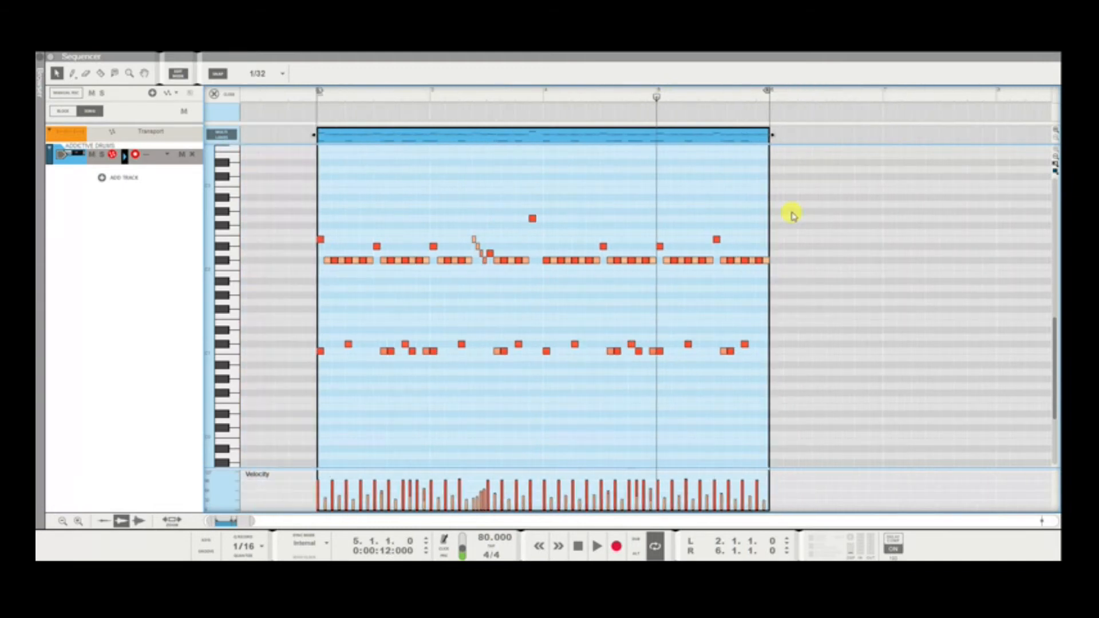
{"action": "key", "text": "space"}
{"action": "key", "text": "ctrl+plus"}
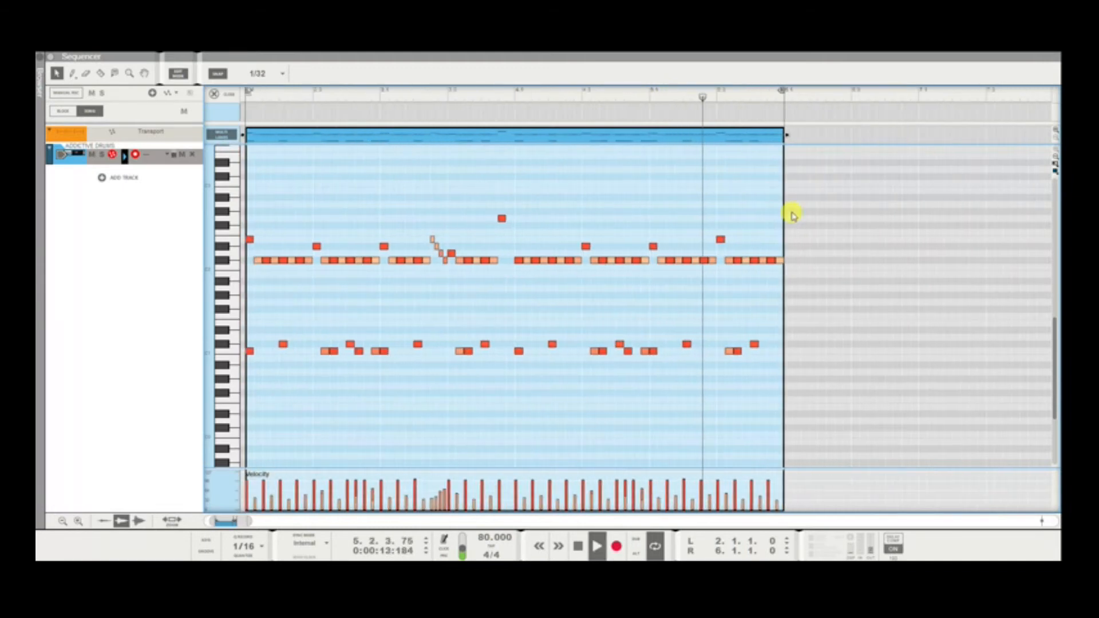
{"action": "key", "text": "space"}
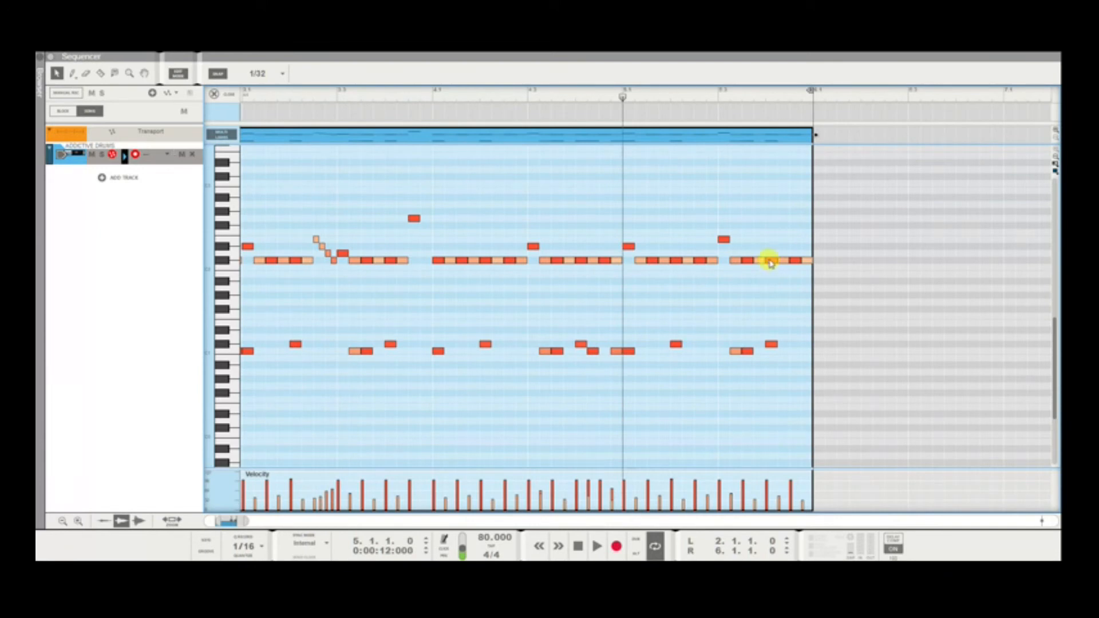
Move the C#2 note at position 5.4.1 up to G2 and audition bar 5.
{"action": "left_click_drag", "start_coordinate": [769, 263], "coordinate": [773, 221]}
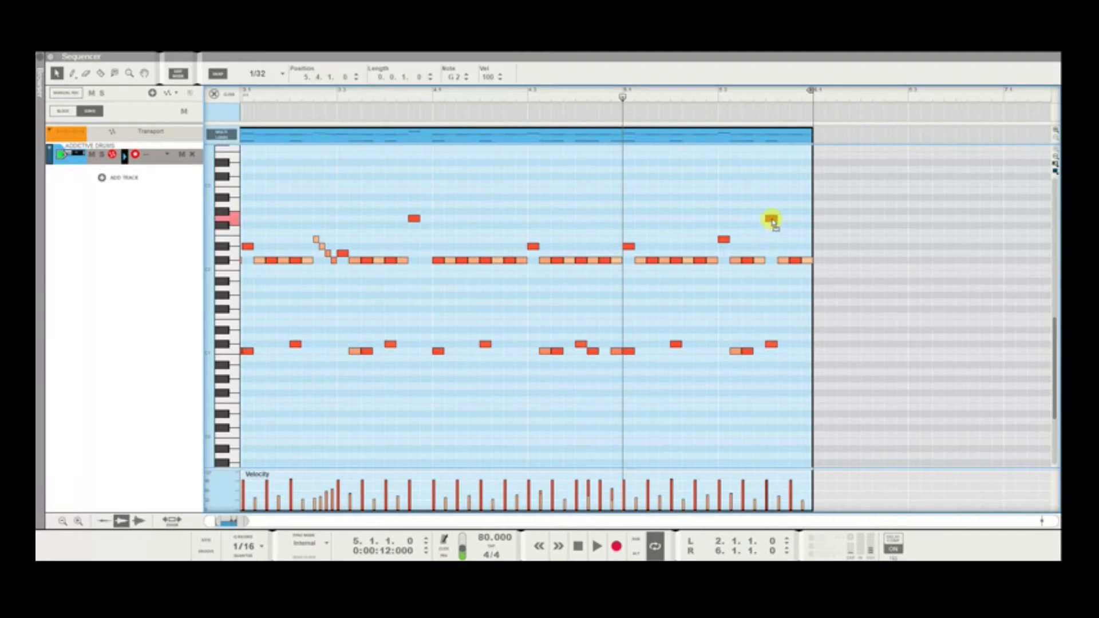
{"action": "left_click", "coordinate": [800, 291]}
{"action": "key", "text": "space"}
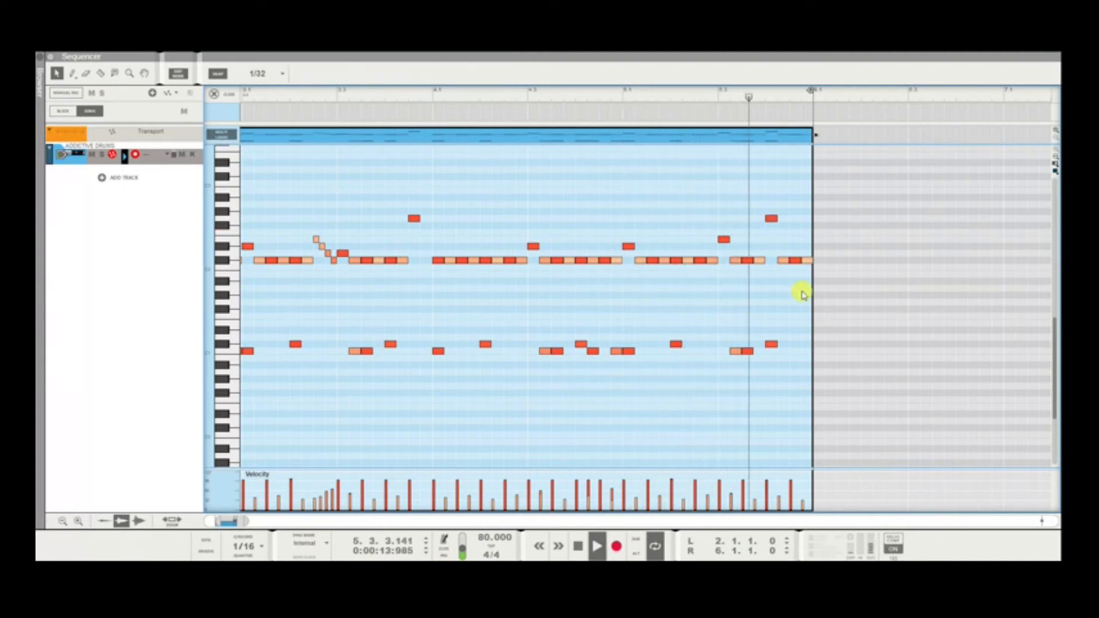
{"action": "key", "text": "space"}
Delete the remaining C#2 notes from 5.4.2 to the end of the clip and play bar 5.
{"action": "left_click_drag", "start_coordinate": [817, 259], "coordinate": [794, 292]}
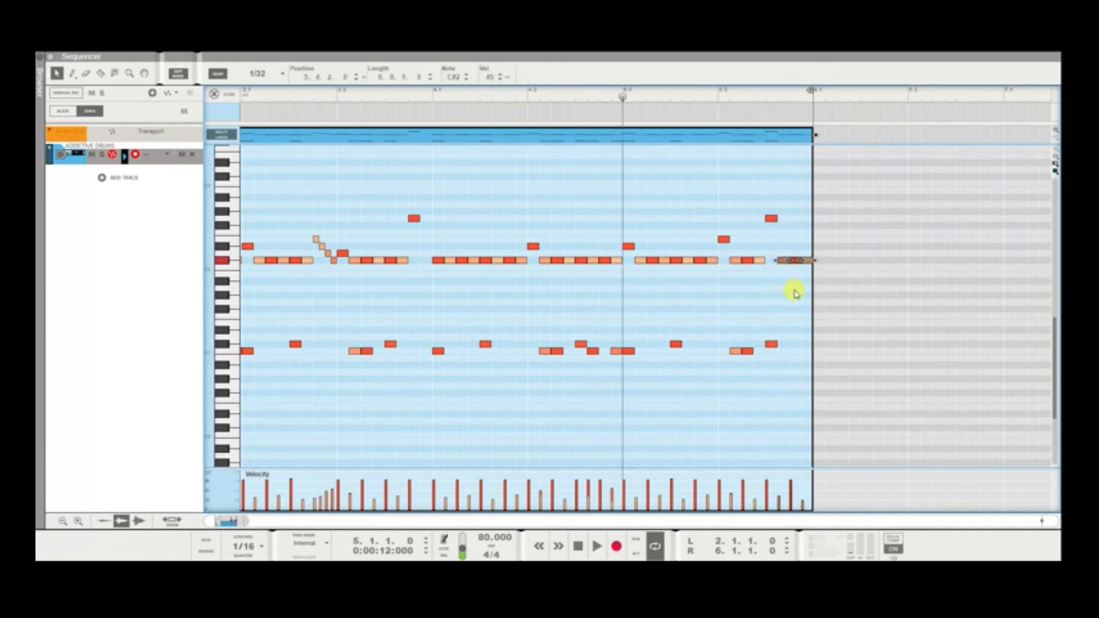
{"action": "key", "text": "Delete"}
{"action": "key", "text": "space"}
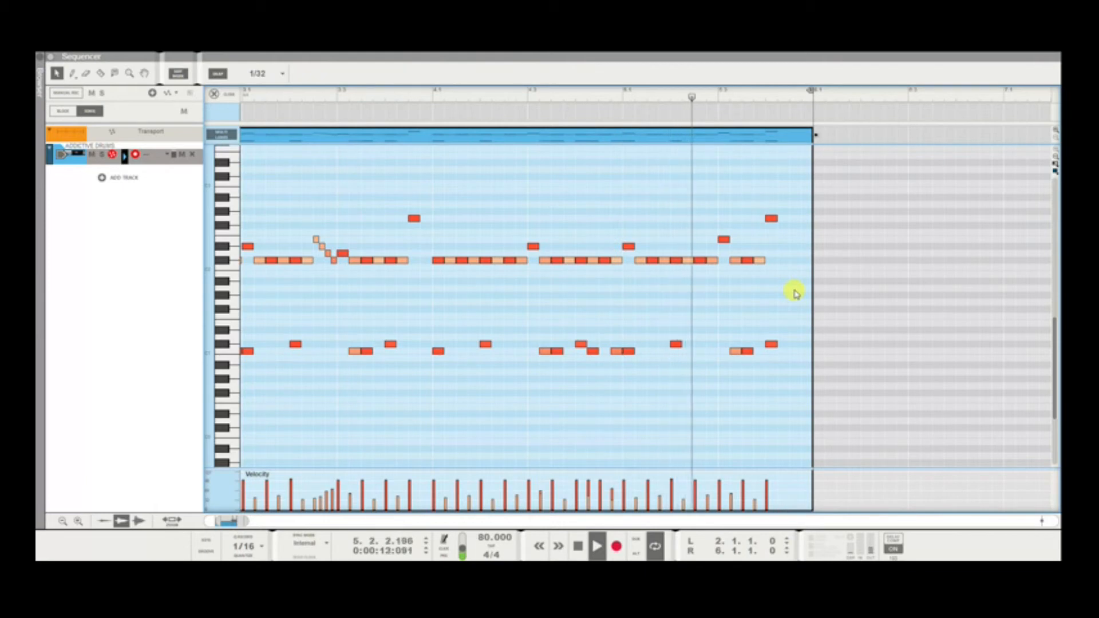
{"action": "key", "text": "space"}
Place the playhead just before bar 2 and move the opening accent note at 2.1.1 up through D3 to G4.
{"action": "scroll", "coordinate": [668, 300], "scroll_direction": "down", "scroll_amount": 5}
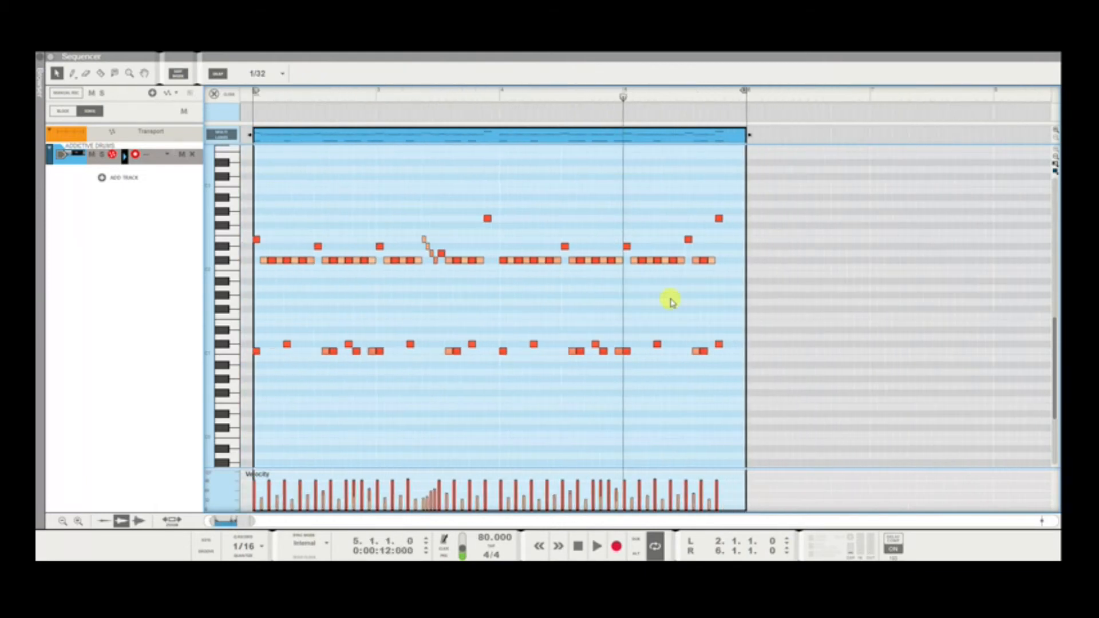
{"action": "scroll", "coordinate": [671, 301], "scroll_direction": "up", "scroll_amount": 1}
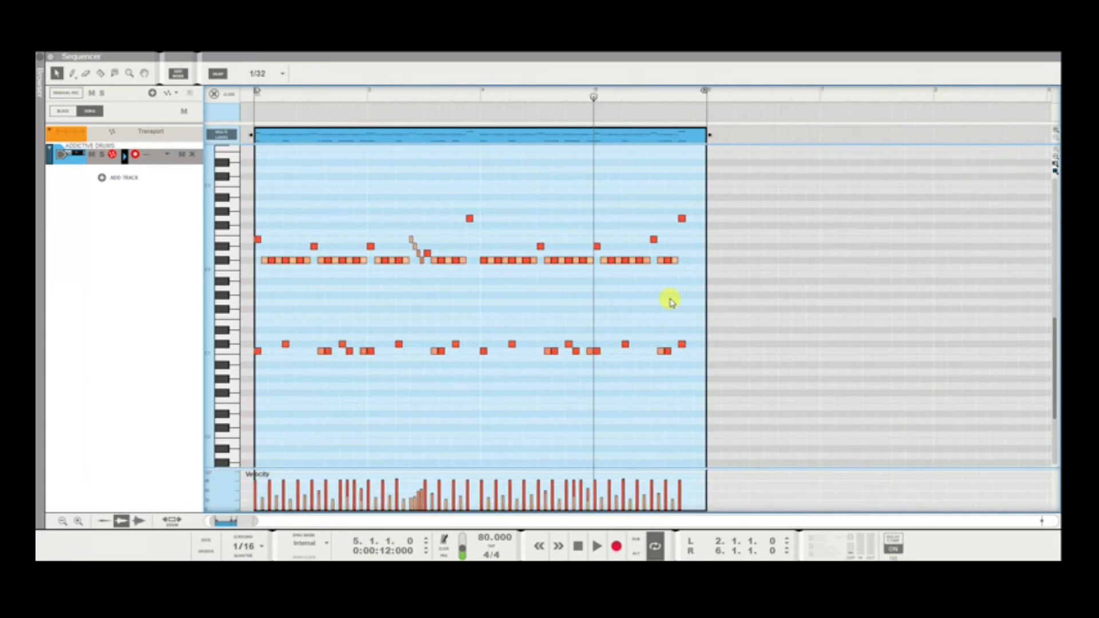
{"action": "scroll", "coordinate": [670, 301], "scroll_direction": "left", "scroll_amount": 1}
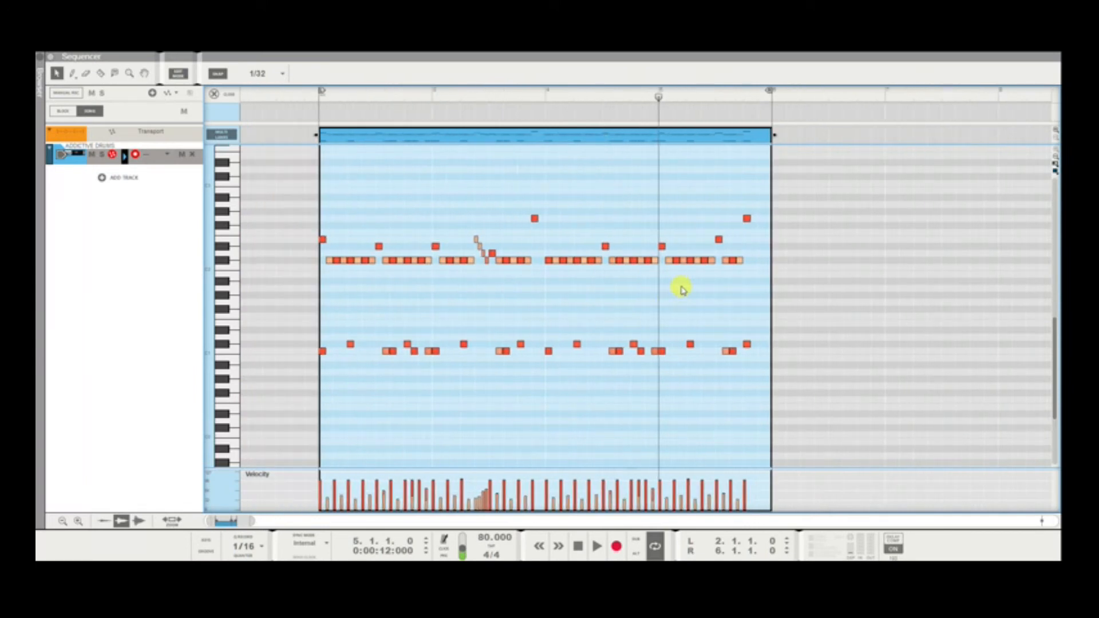
{"action": "left_click", "coordinate": [315, 103]}
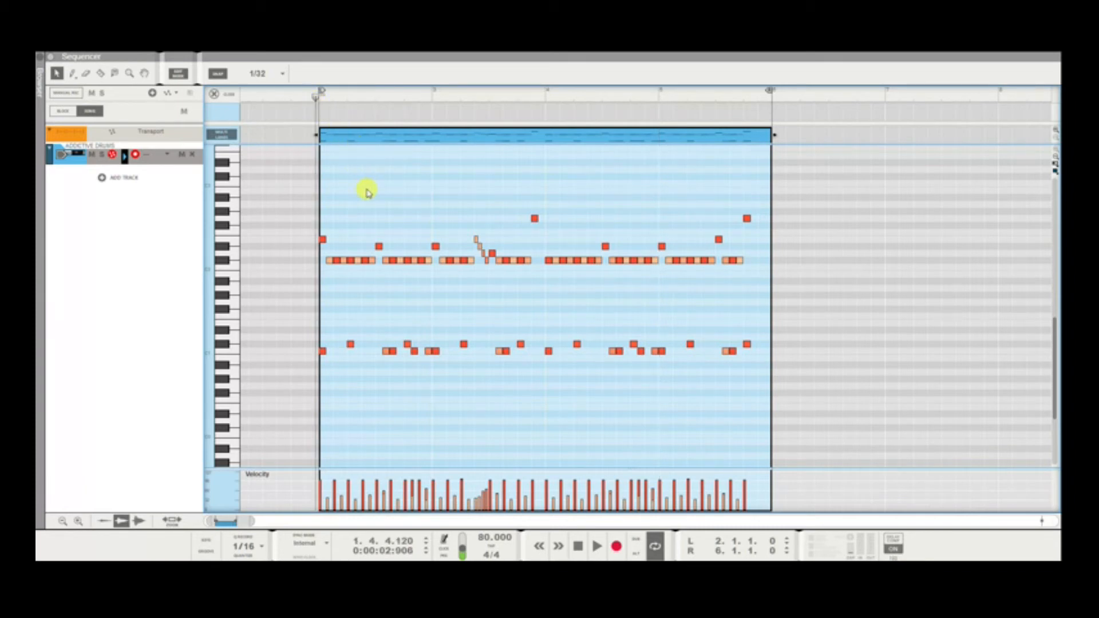
{"action": "scroll", "coordinate": [367, 192], "scroll_direction": "down", "scroll_amount": 2}
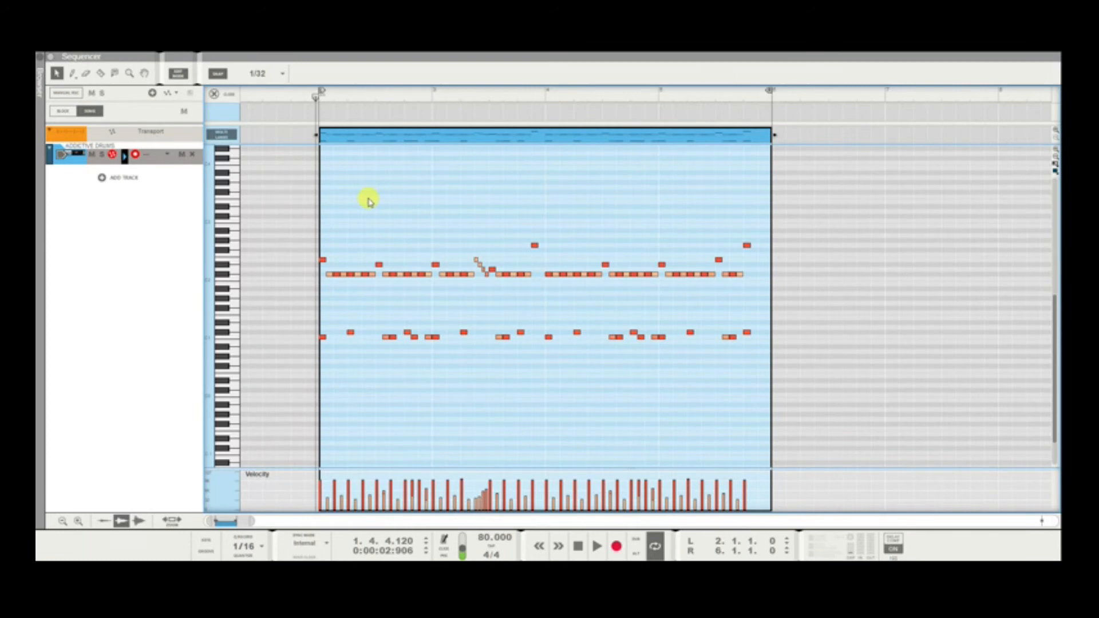
{"action": "scroll", "coordinate": [368, 198], "scroll_direction": "up", "scroll_amount": 1}
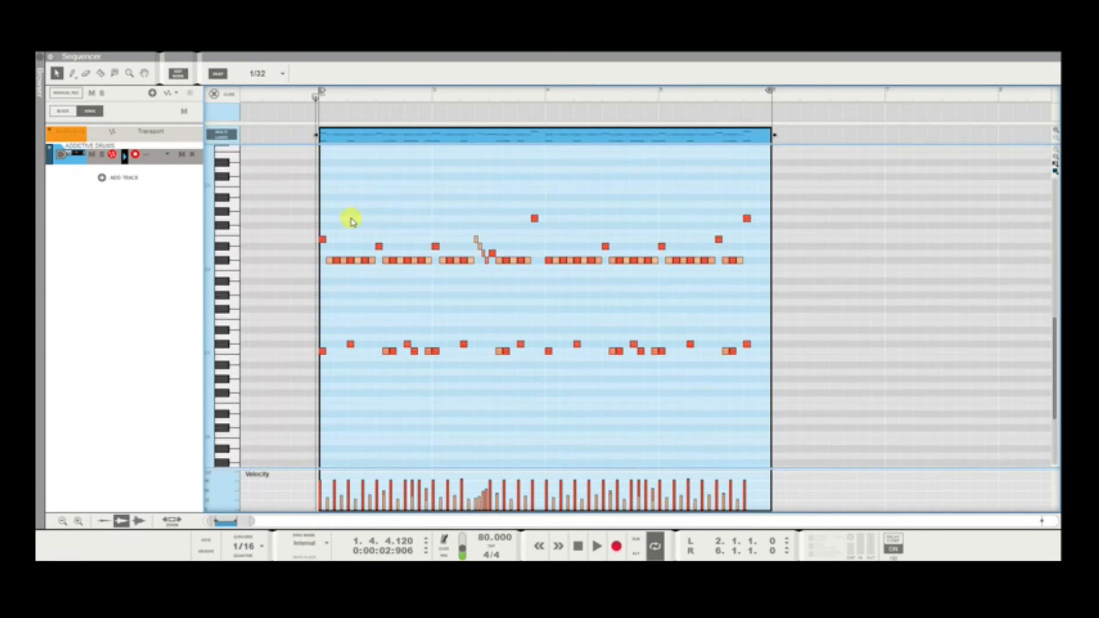
{"action": "left_click_drag", "start_coordinate": [328, 234], "coordinate": [329, 173]}
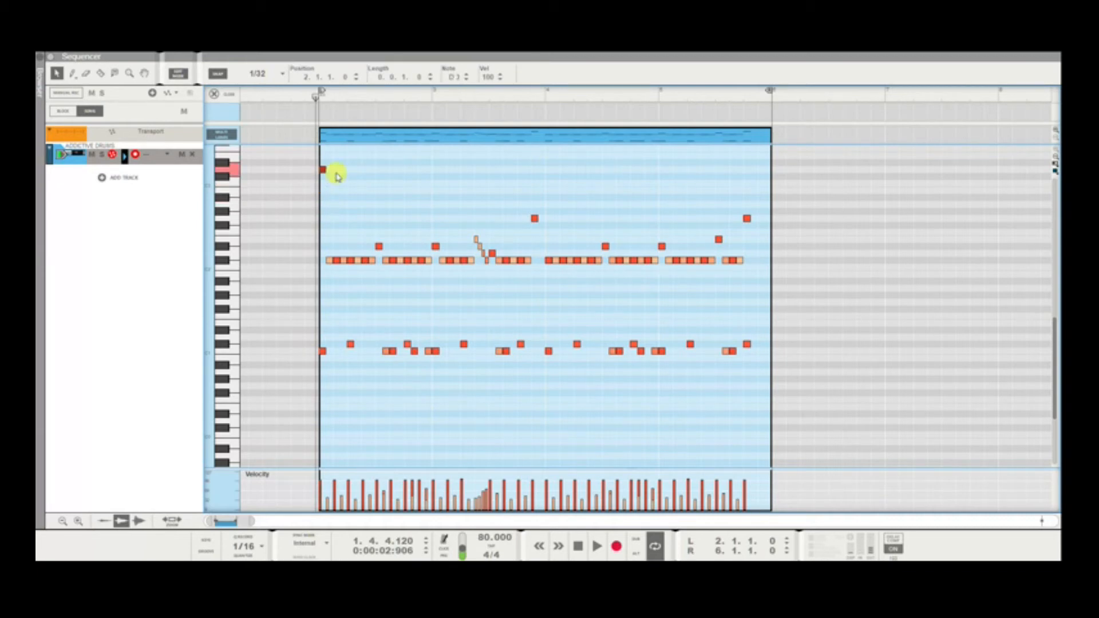
{"action": "scroll", "coordinate": [336, 176], "scroll_direction": "down", "scroll_amount": 2}
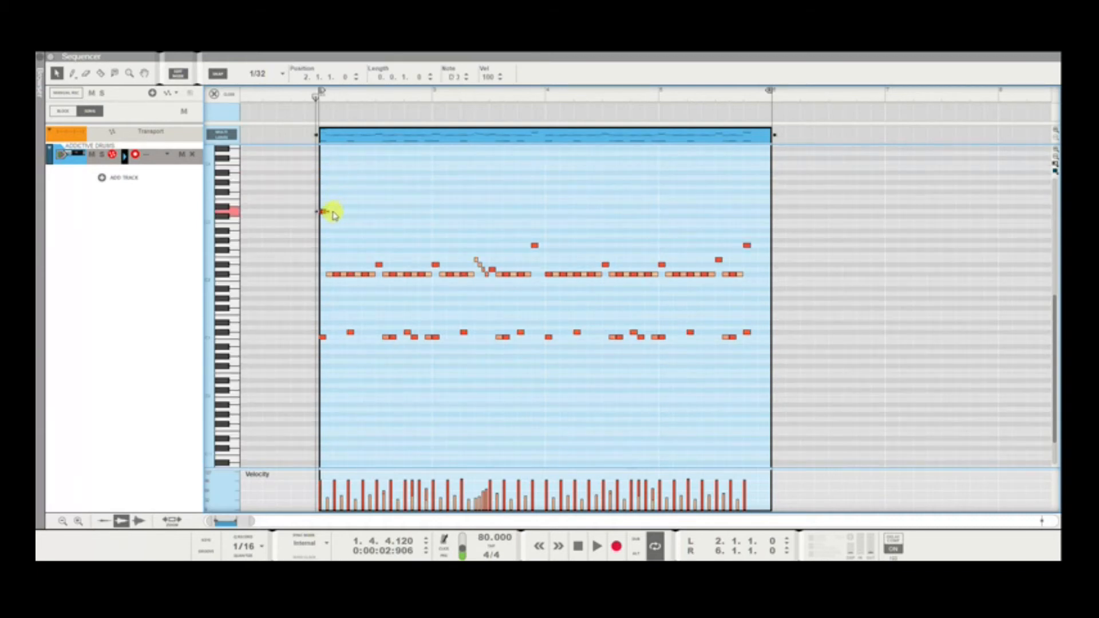
{"action": "mouse_move", "coordinate": [326, 205]}
{"action": "left_mouse_down"}
{"action": "mouse_move", "coordinate": [331, 139]}
{"action": "mouse_move", "coordinate": [329, 216]}
{"action": "left_mouse_up"}
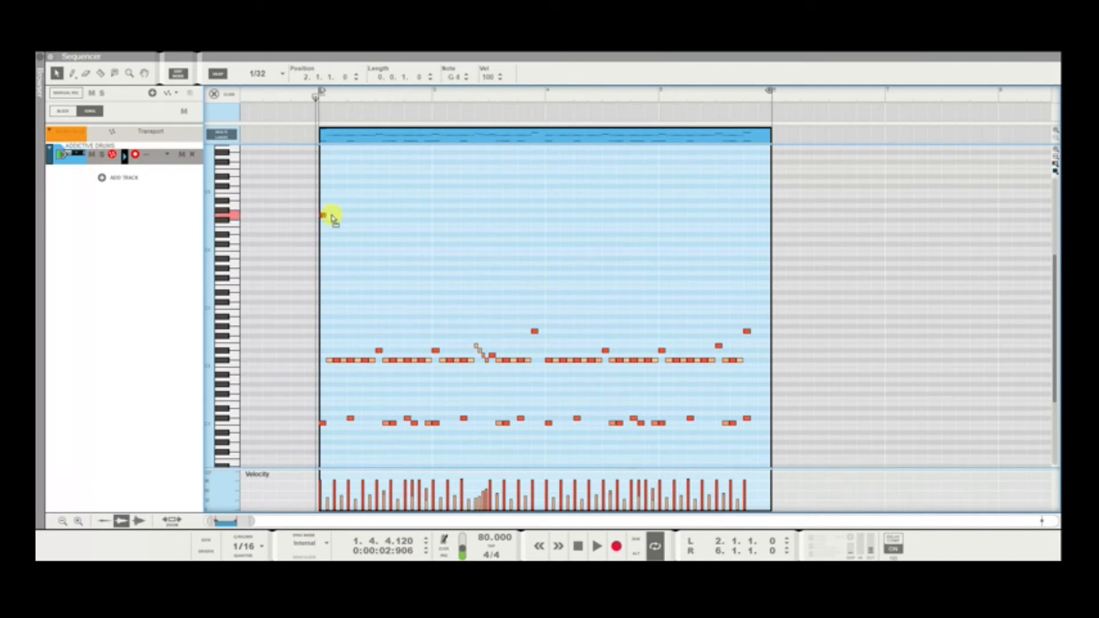
{"action": "left_click", "coordinate": [383, 234]}
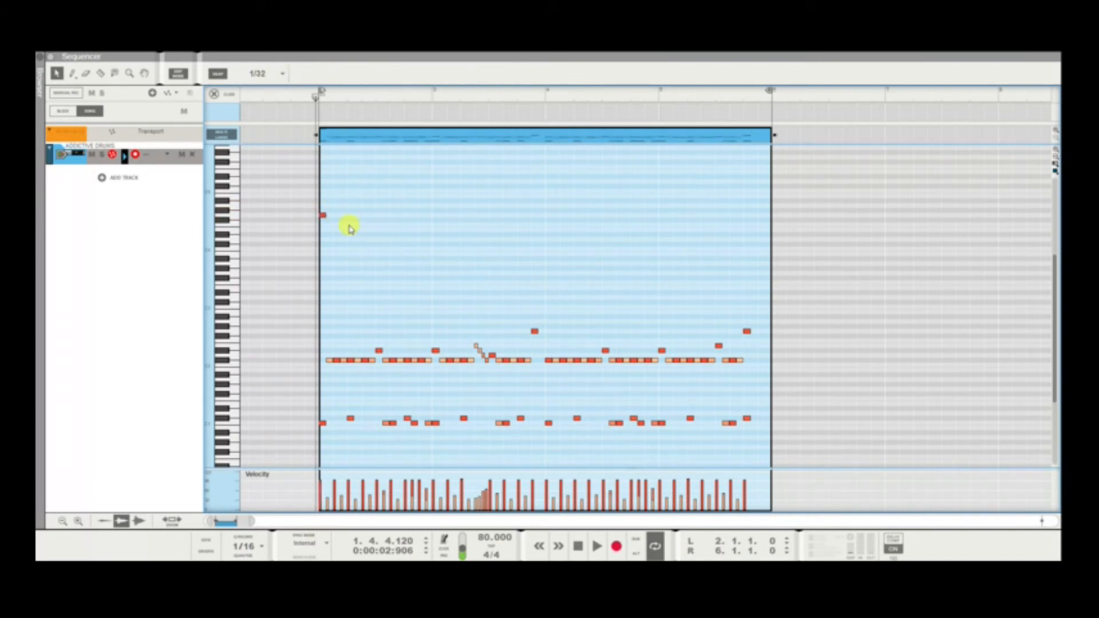
Lower the G4 note at 2.1.1 by about two semitones and play the beginning of the pattern.
{"action": "left_click_drag", "start_coordinate": [323, 217], "coordinate": [322, 228]}
{"action": "left_click", "coordinate": [374, 247]}
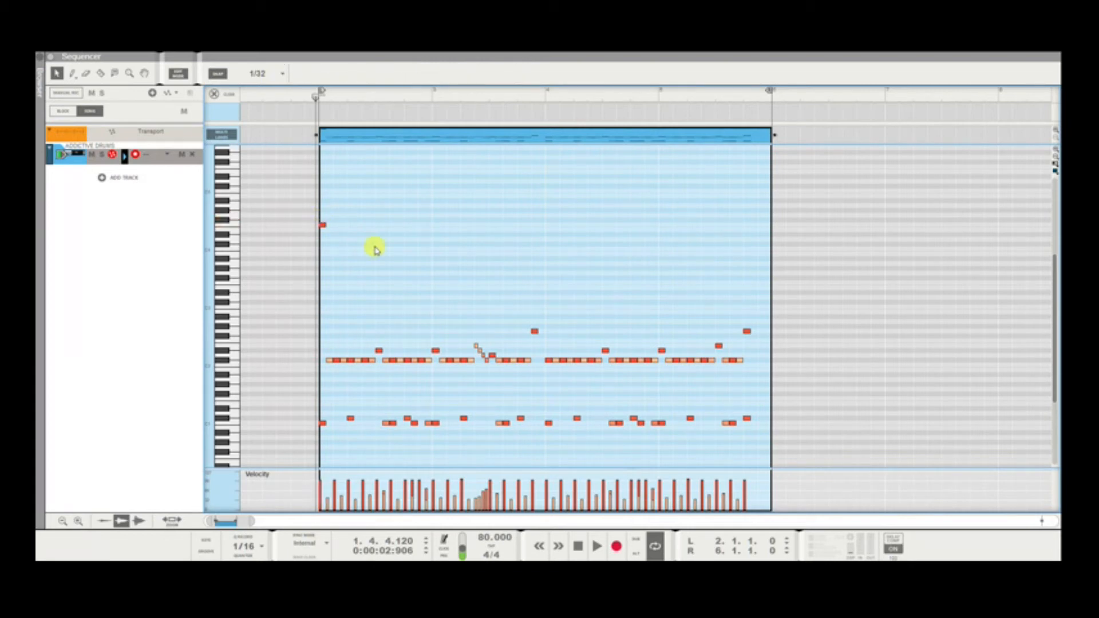
{"action": "key", "text": "space"}
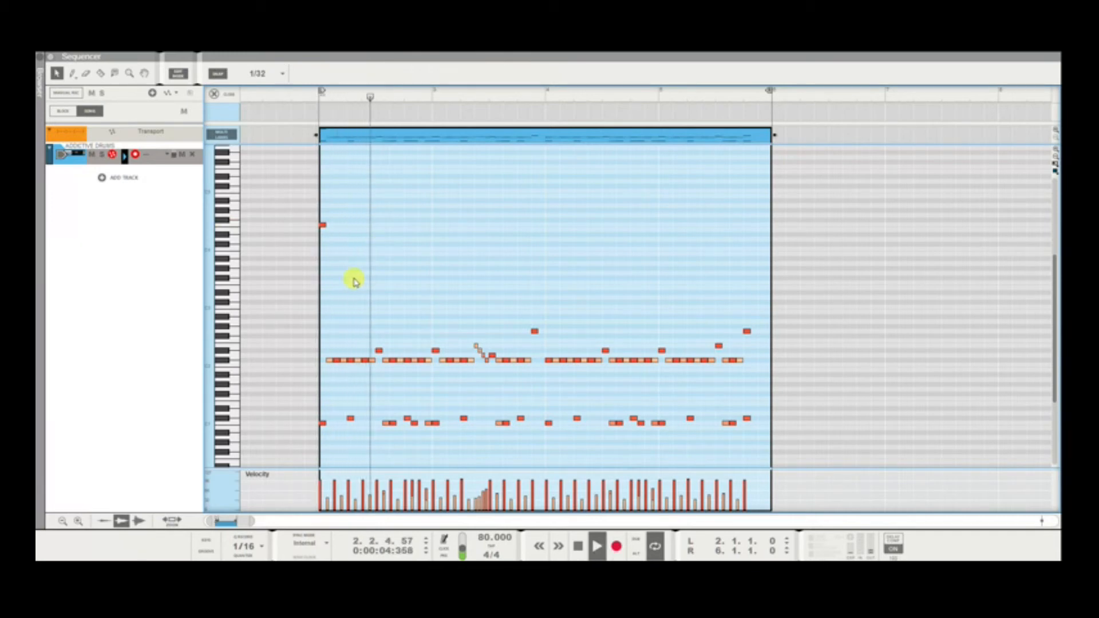
{"action": "key", "text": "space"}
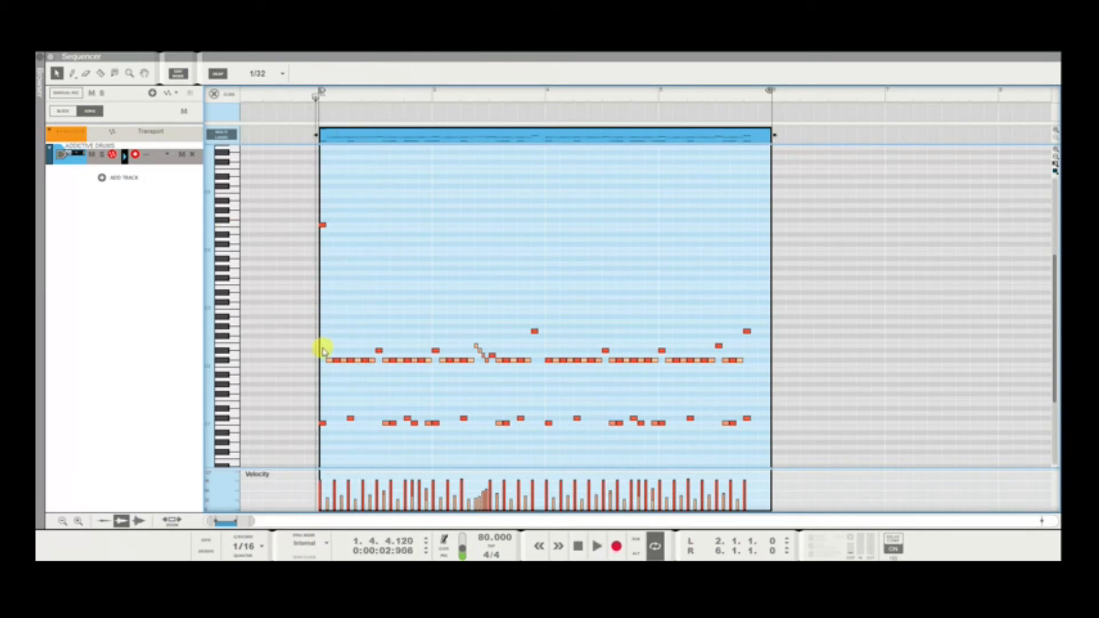
Delete the C#2 note at position 2.1.2 and play the beginning of the pattern.
{"action": "scroll", "coordinate": [323, 352], "scroll_direction": "up", "scroll_amount": 3}
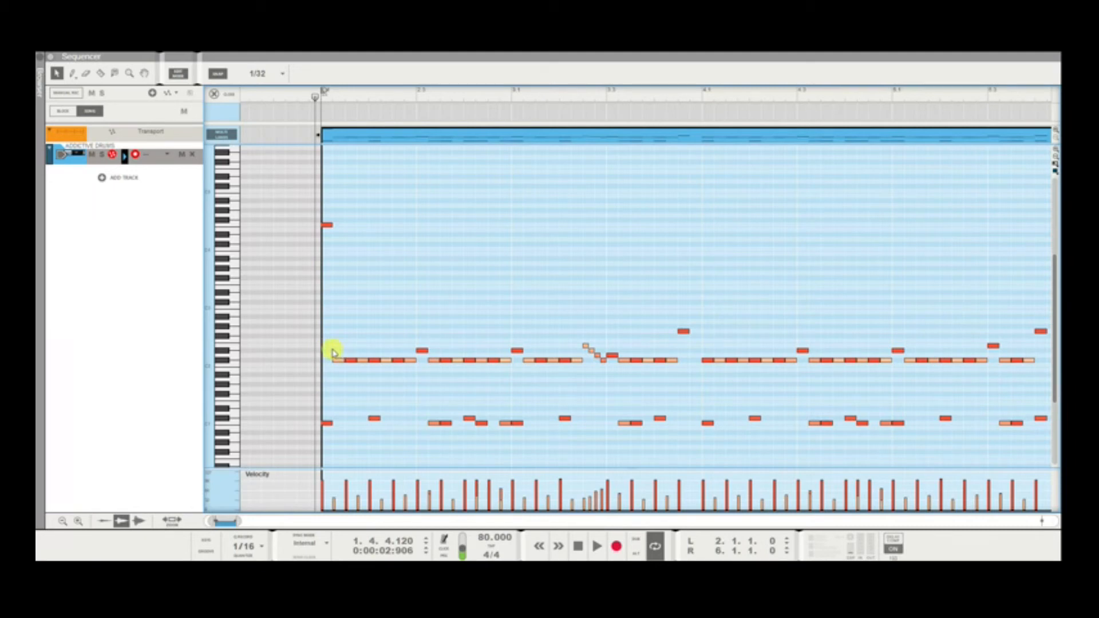
{"action": "scroll", "coordinate": [334, 353], "scroll_direction": "down", "scroll_amount": 3}
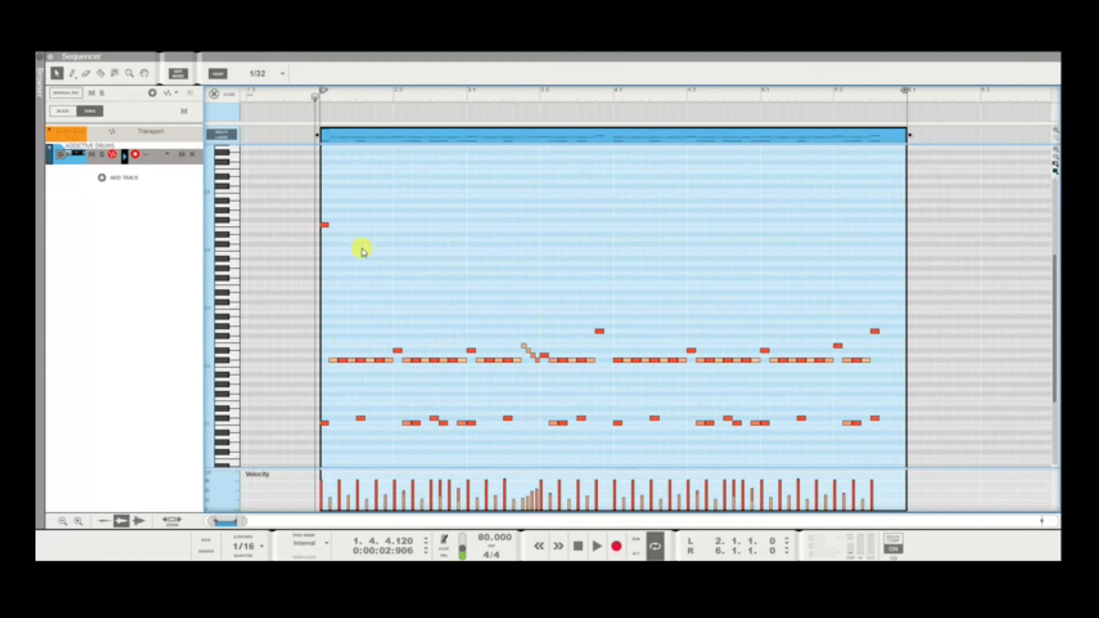
{"action": "key", "text": "space"}
{"action": "key", "text": "space"}
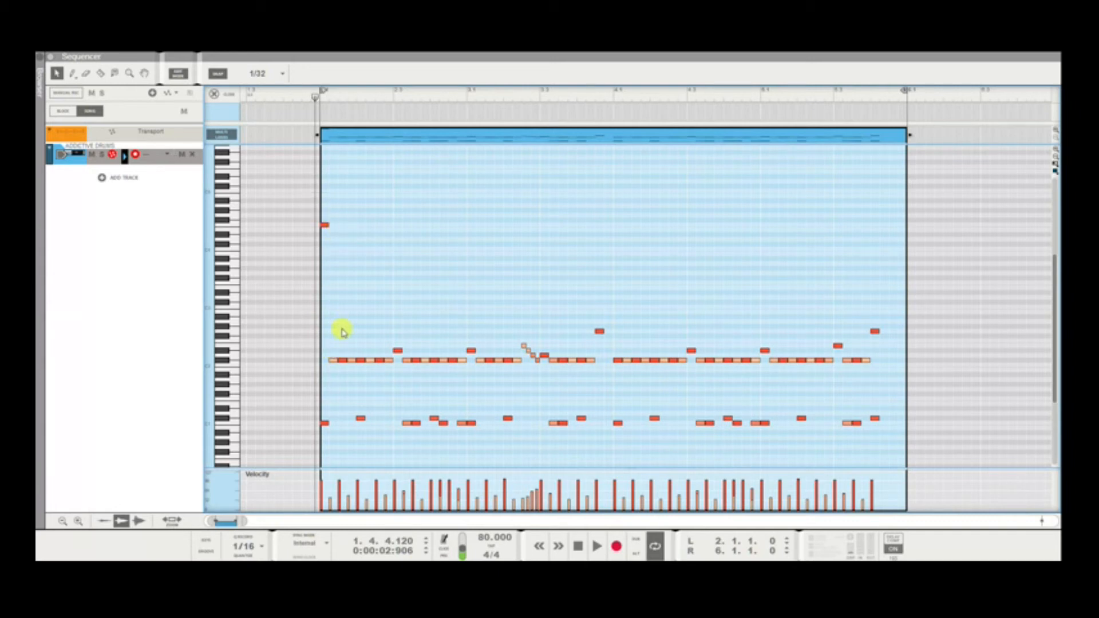
{"action": "left_click", "coordinate": [333, 362]}
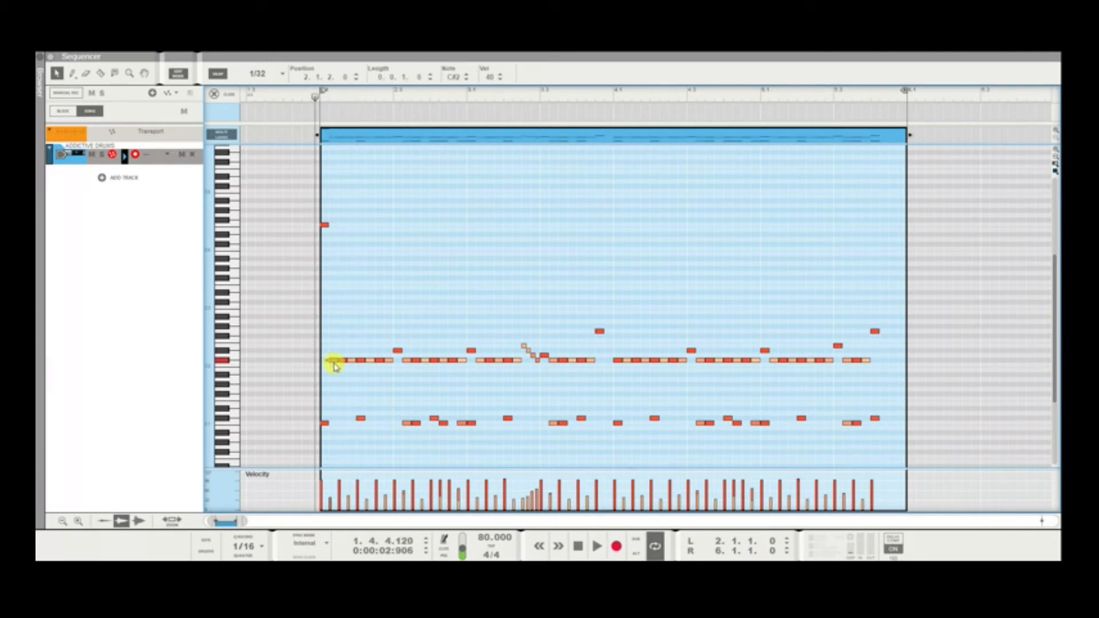
{"action": "left_click", "coordinate": [335, 366]}
{"action": "key", "text": "space"}
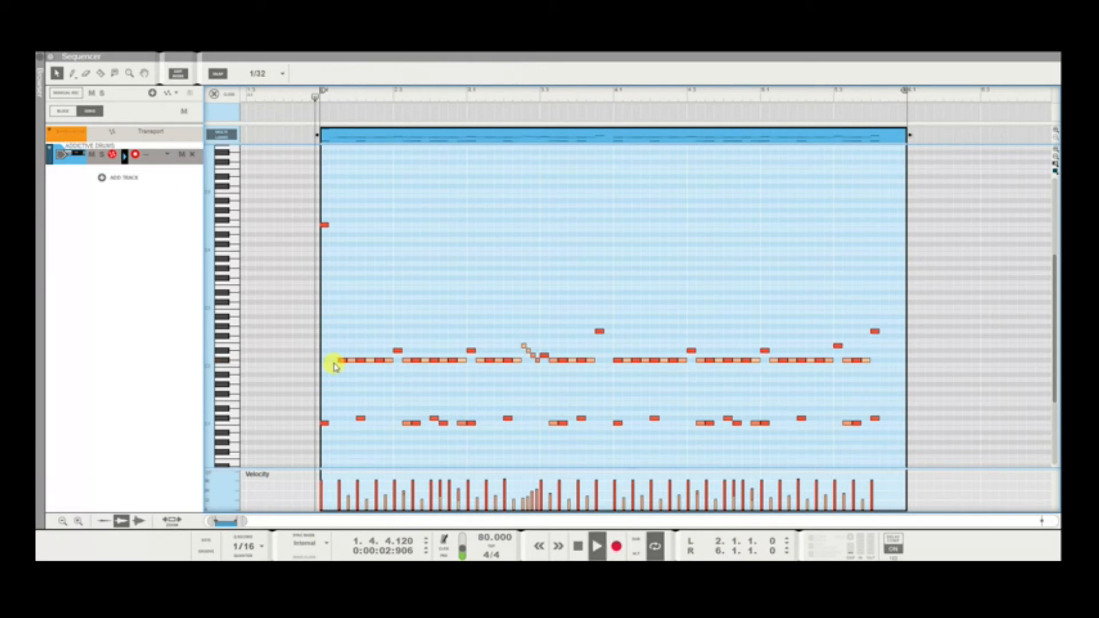
{"action": "key", "text": "space"}
Try deleting the C#2 note at position 2.1.3 and play the pattern with and without it.
{"action": "left_click", "coordinate": [343, 362]}
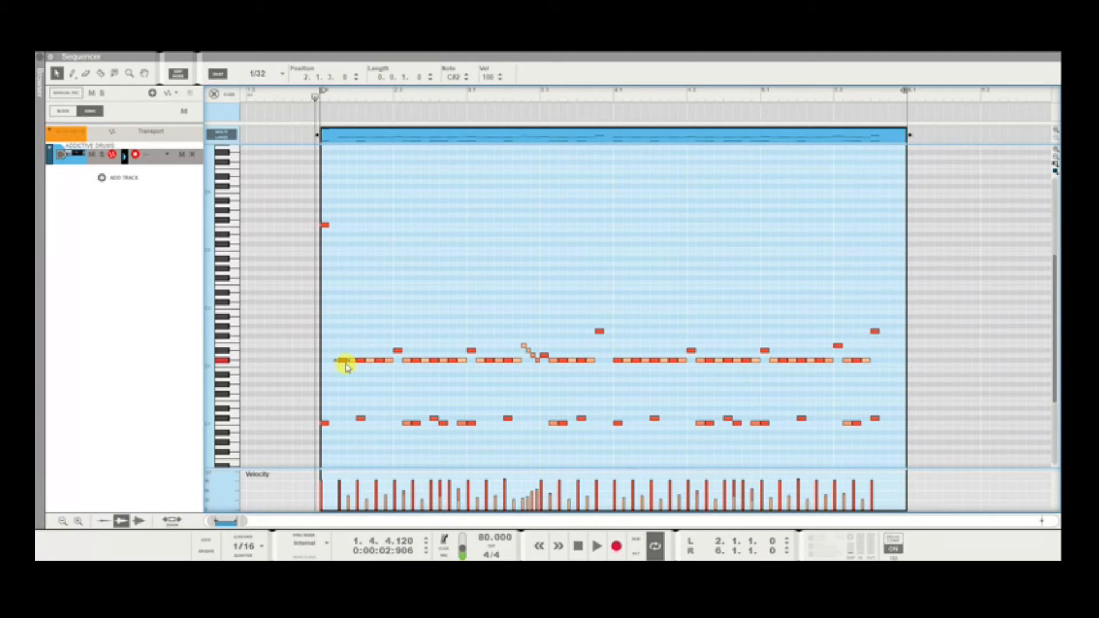
{"action": "key", "text": "Delete"}
{"action": "key", "text": "space"}
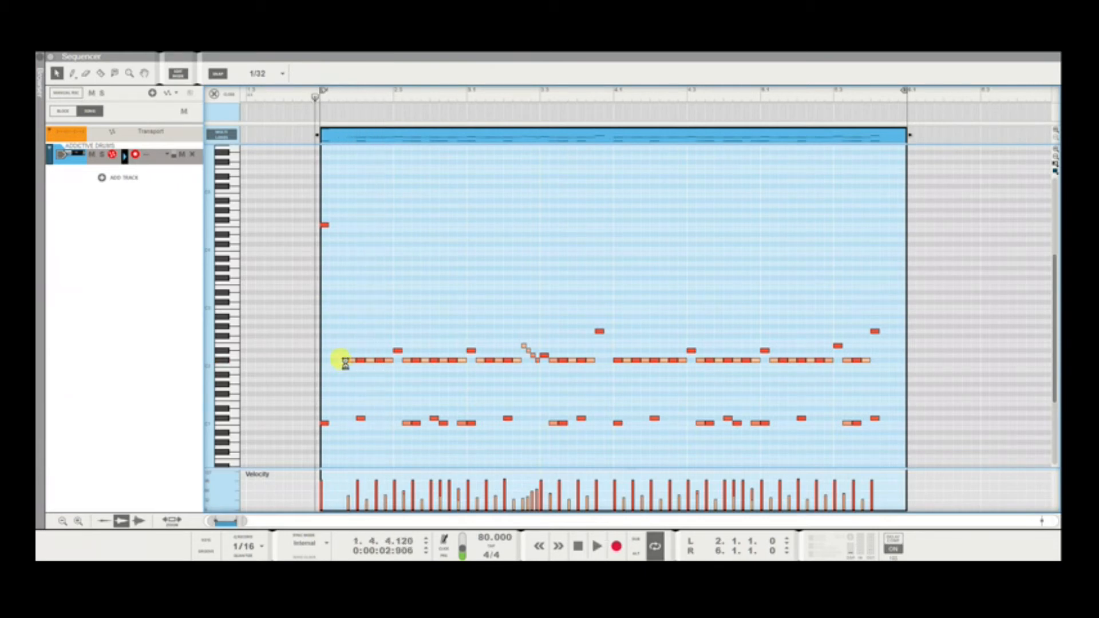
{"action": "left_click", "coordinate": [346, 362]}
{"action": "key", "text": "space"}
{"action": "key", "text": "space"}
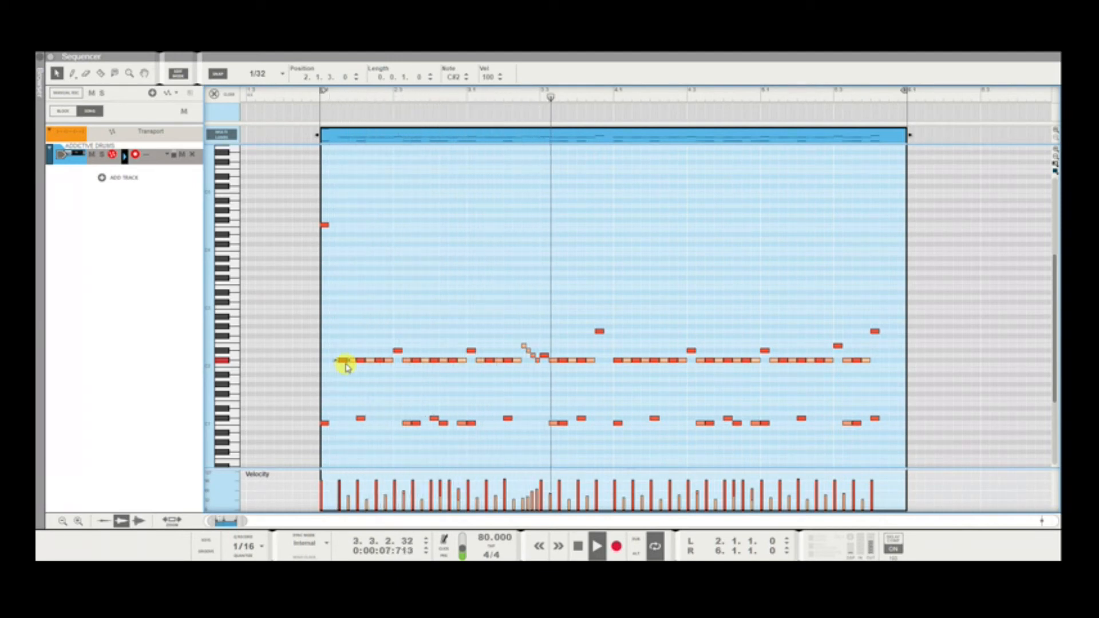
{"action": "key", "text": "space"}
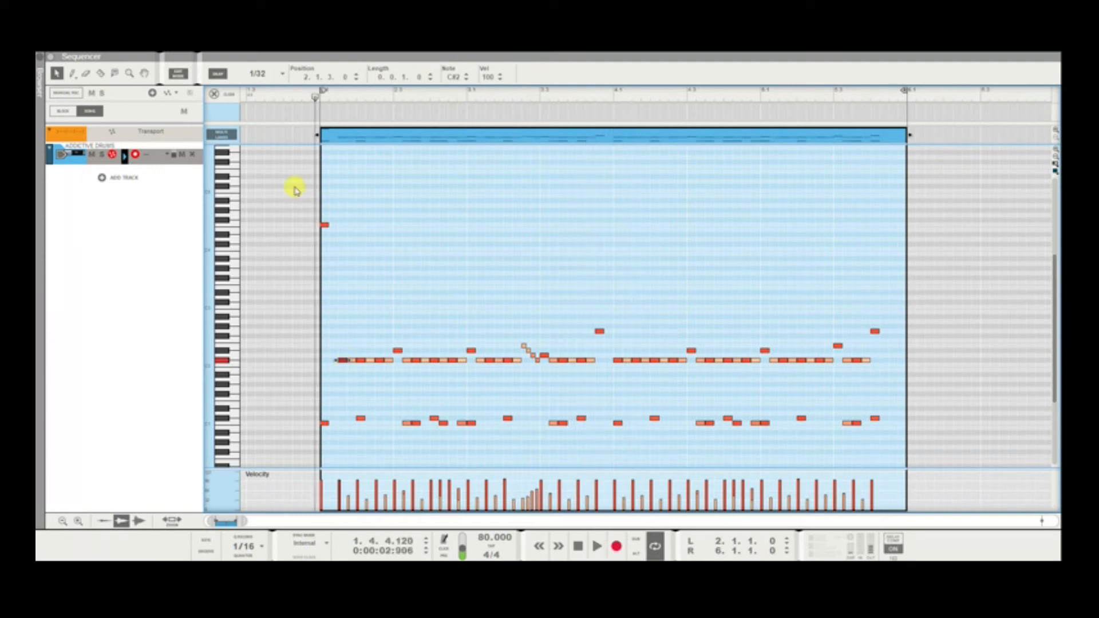
Move the C#2 note at 2.2.3 up about seven semitones, delete the C#2 note at 2.2.4, and play the pattern.
{"action": "key", "text": "space"}
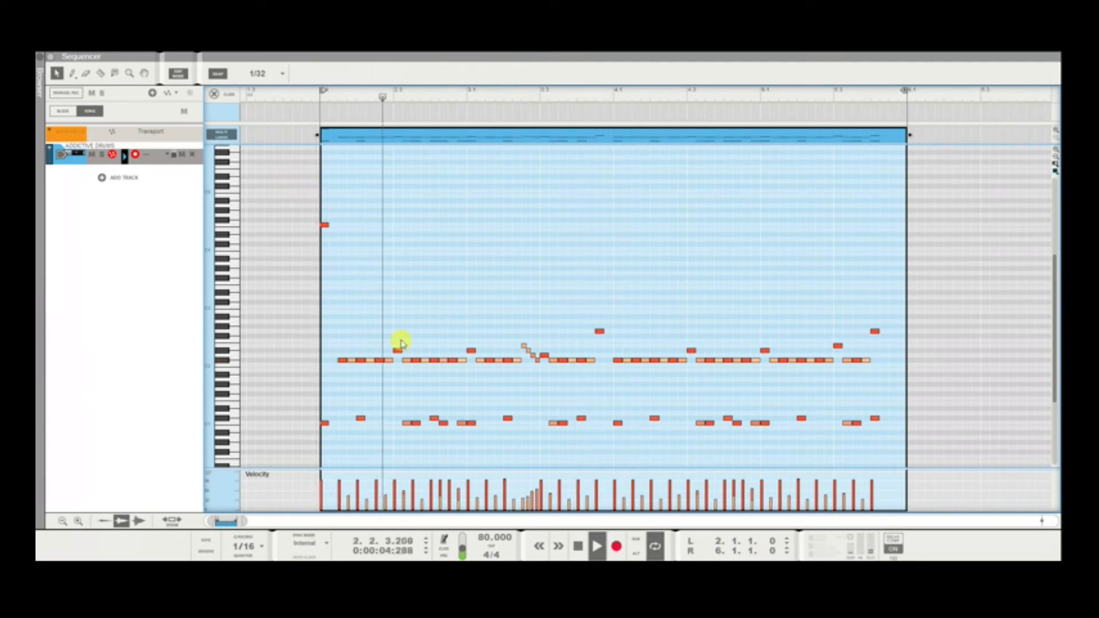
{"action": "key", "text": "space"}
{"action": "left_click_drag", "start_coordinate": [382, 364], "coordinate": [382, 329]}
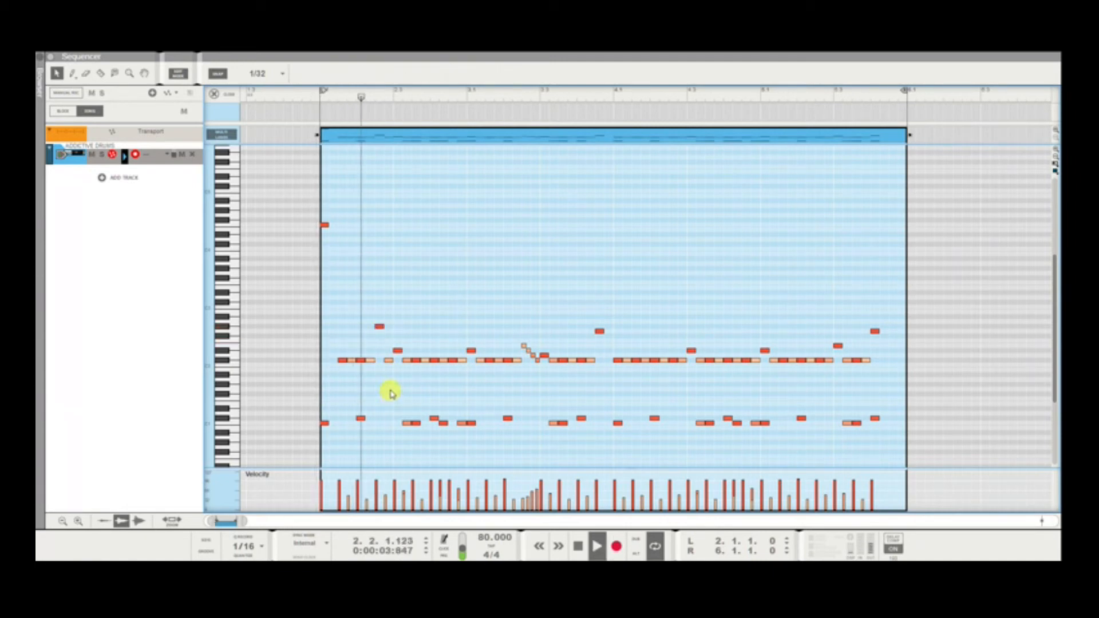
{"action": "key", "text": "space"}
{"action": "left_click", "coordinate": [392, 360]}
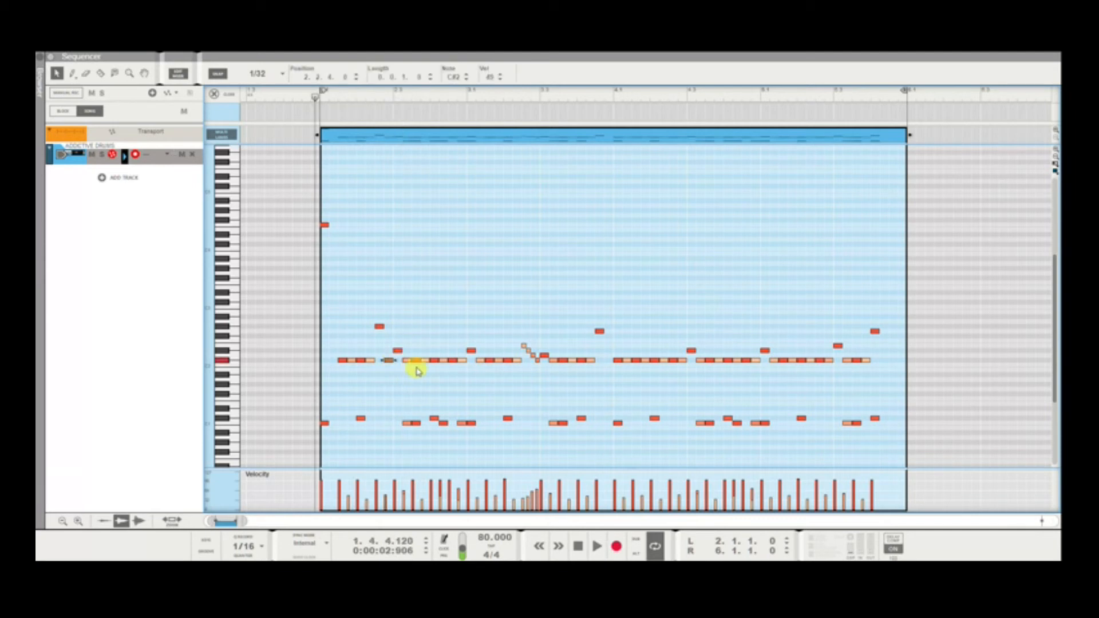
{"action": "key", "text": "Delete"}
{"action": "key", "text": "space"}
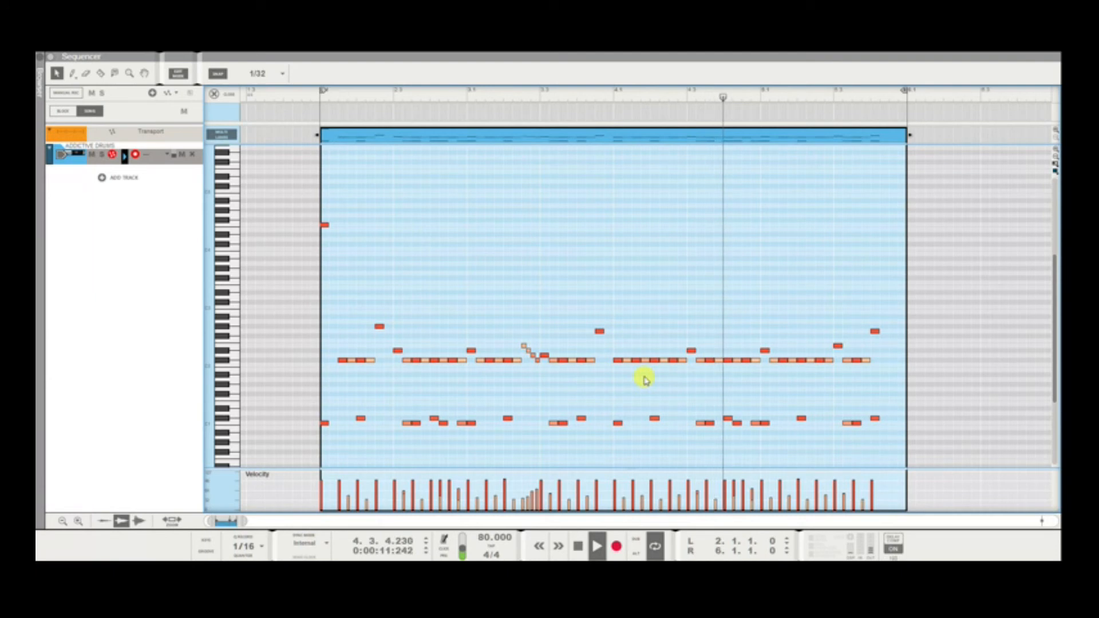
{"action": "key", "text": "space"}
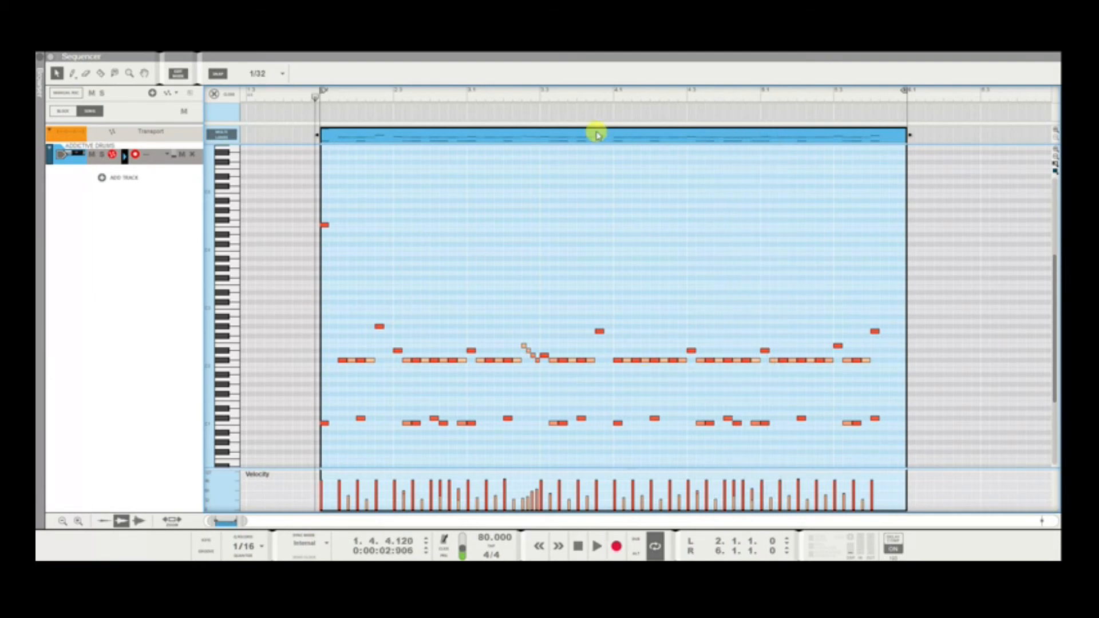
Place the playhead at 2.1.1 and listen to the opening of the pattern.
{"action": "left_click", "coordinate": [546, 98]}
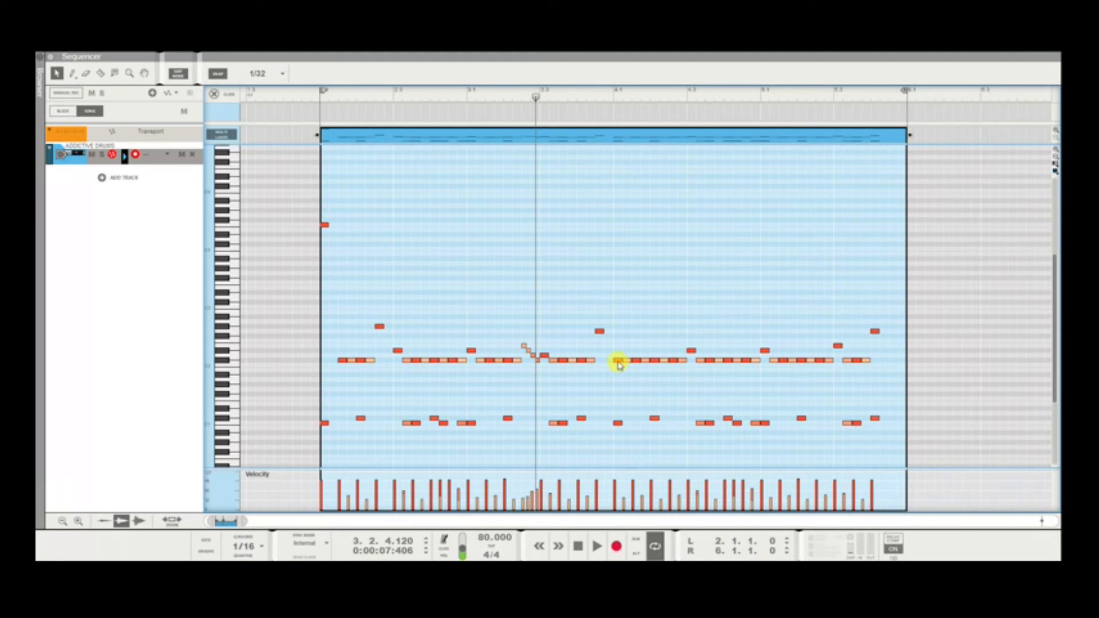
{"action": "left_click", "coordinate": [321, 99]}
{"action": "key", "text": "space"}
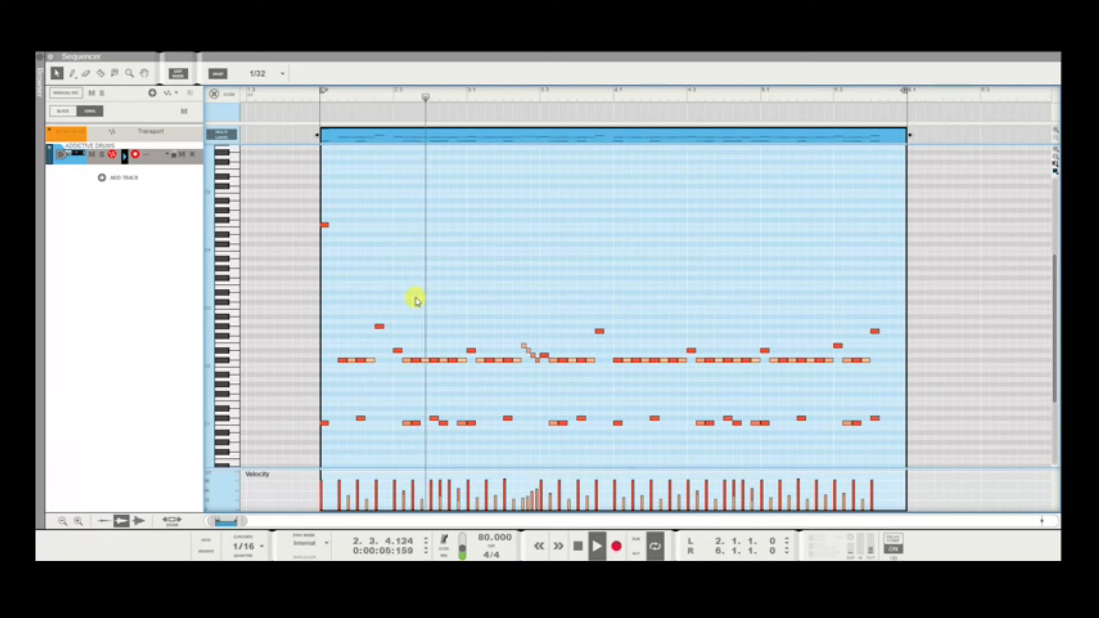
{"action": "key", "text": "space"}
Lower the D#2 note at 2.3.1 to C#2, set its velocity to 71, and play it back.
{"action": "left_click", "coordinate": [398, 351]}
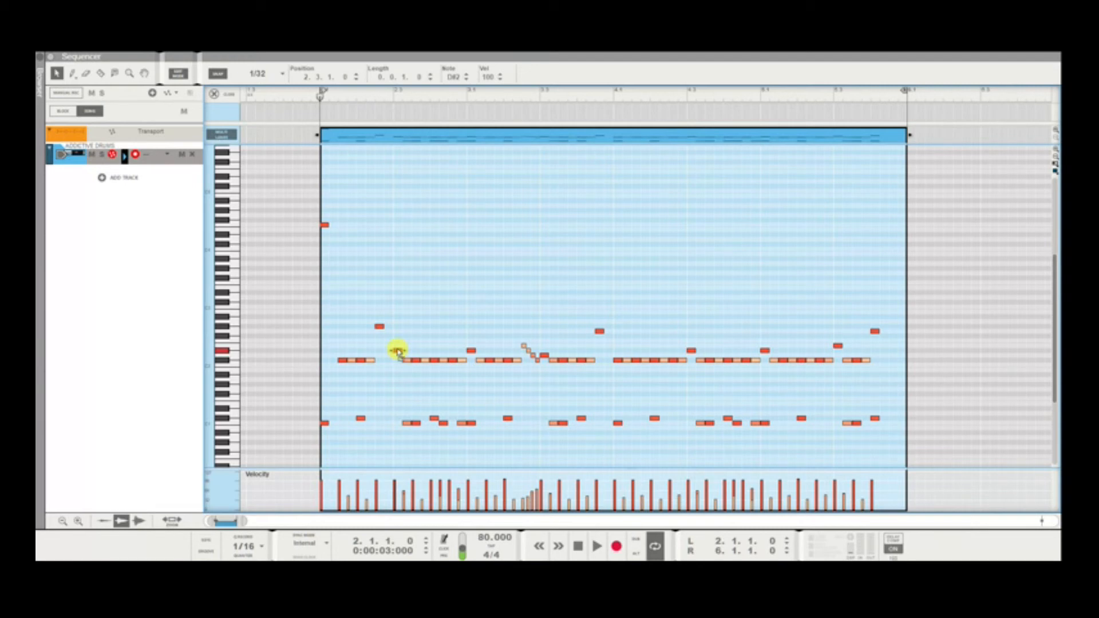
{"action": "left_click_drag", "start_coordinate": [399, 353], "coordinate": [401, 363]}
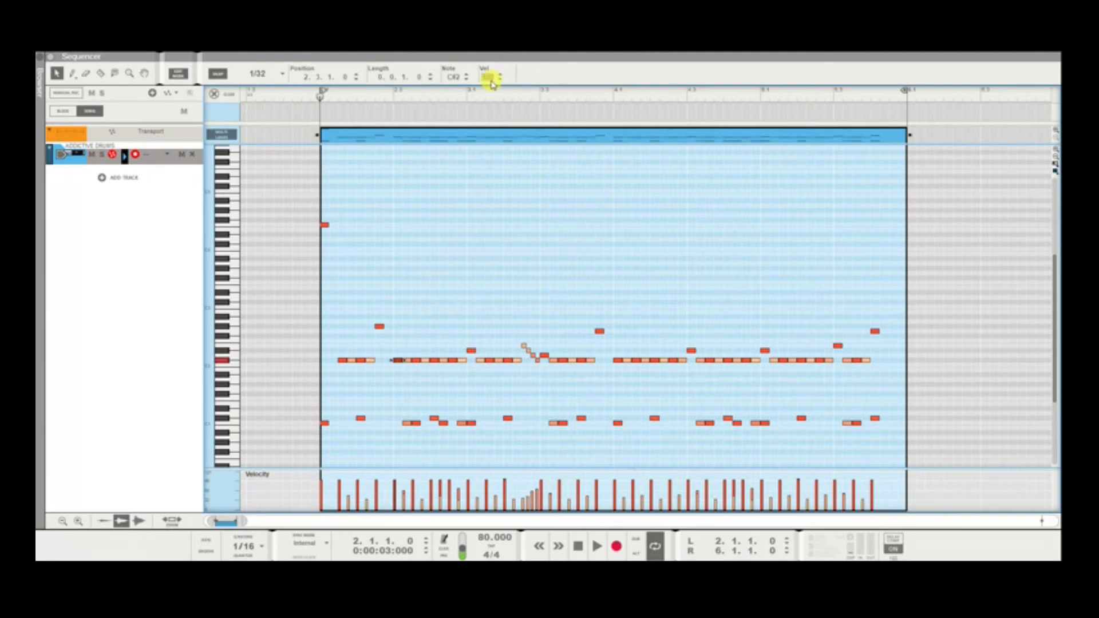
{"action": "left_click", "coordinate": [485, 222]}
{"action": "key", "text": "space"}
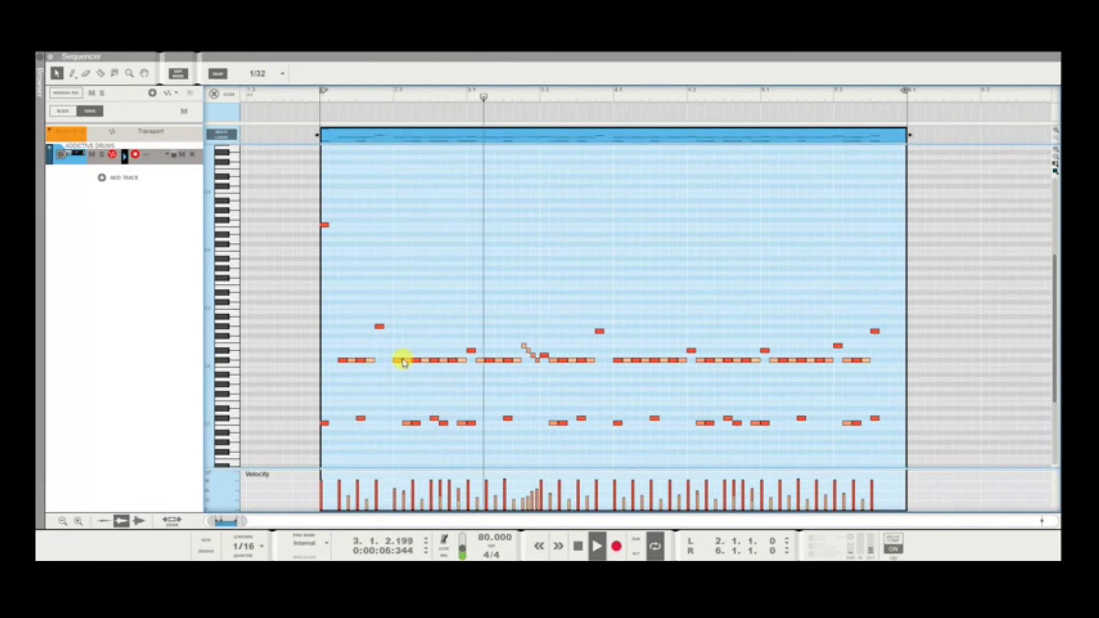
{"action": "key", "text": "space"}
Raise the note at 2.3.1 to D2 and play the pattern through that change.
{"action": "left_click_drag", "start_coordinate": [398, 359], "coordinate": [398, 355]}
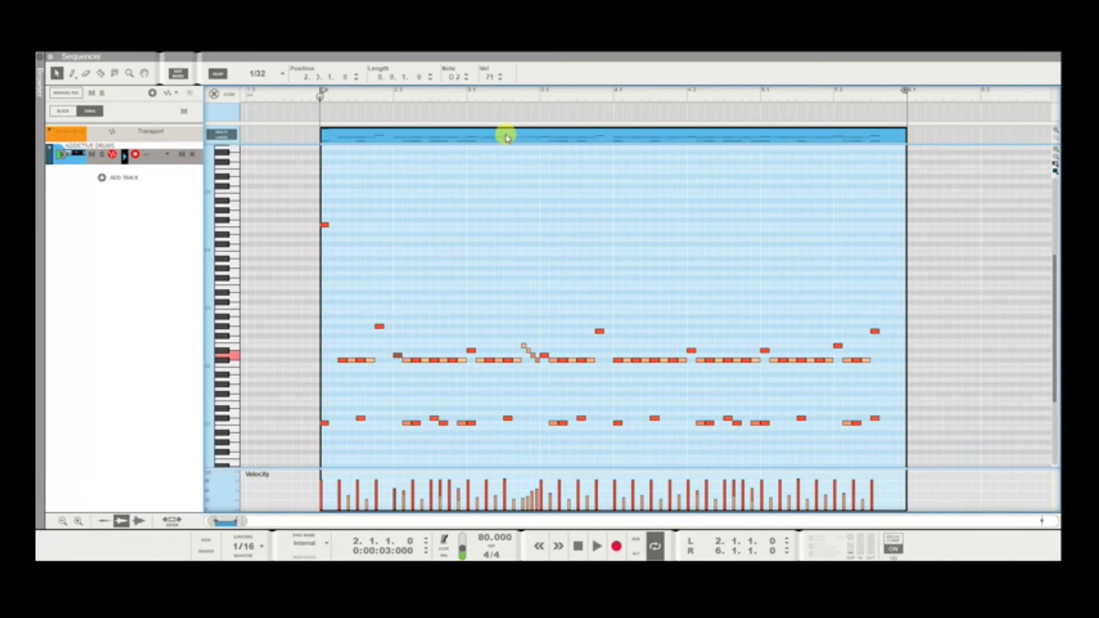
{"action": "key", "text": "space"}
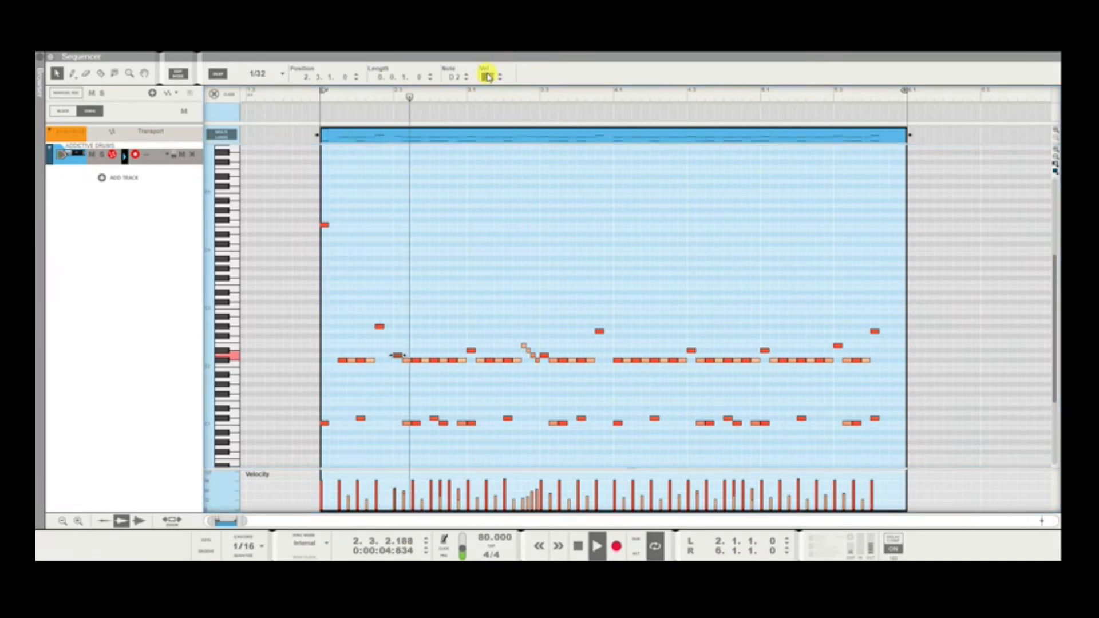
{"action": "left_click", "coordinate": [536, 259]}
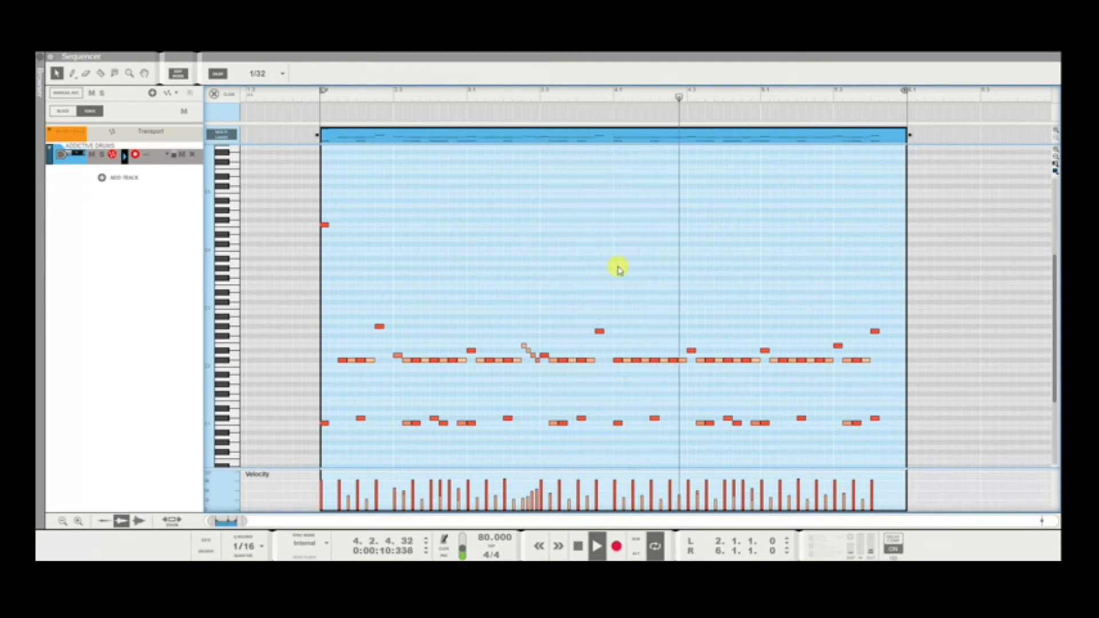
{"action": "key", "text": "space"}
Audition the pattern from 3.4.3 and repeatedly from 3.2.4 to review the middle and end of the loop.
{"action": "left_click", "coordinate": [599, 95]}
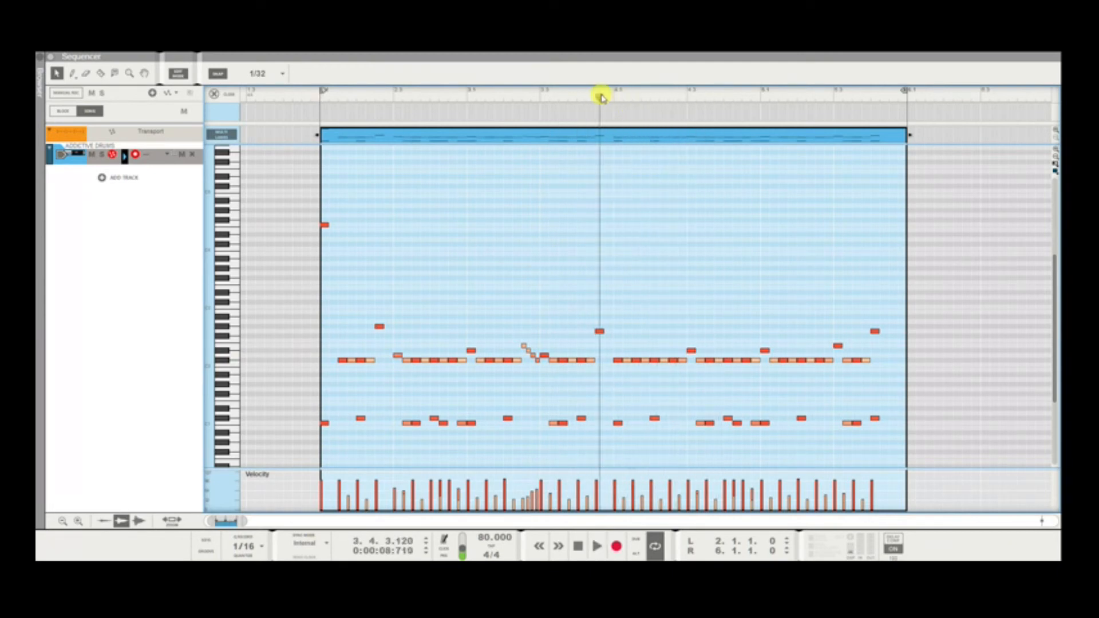
{"action": "key", "text": "space"}
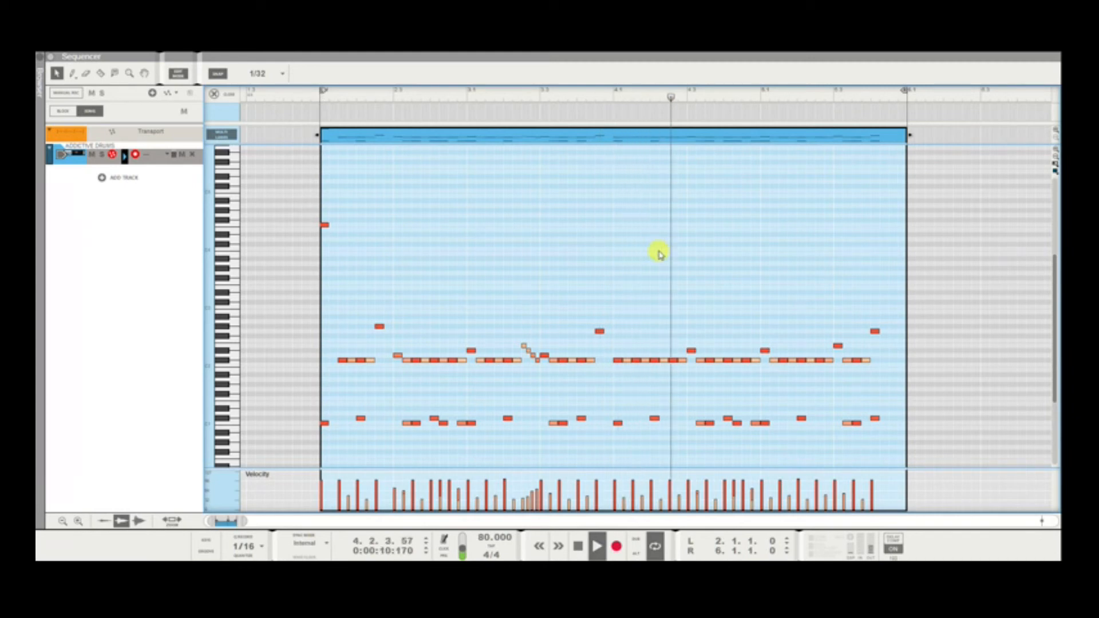
{"action": "key", "text": "space"}
{"action": "left_click", "coordinate": [537, 101]}
{"action": "key", "text": "space"}
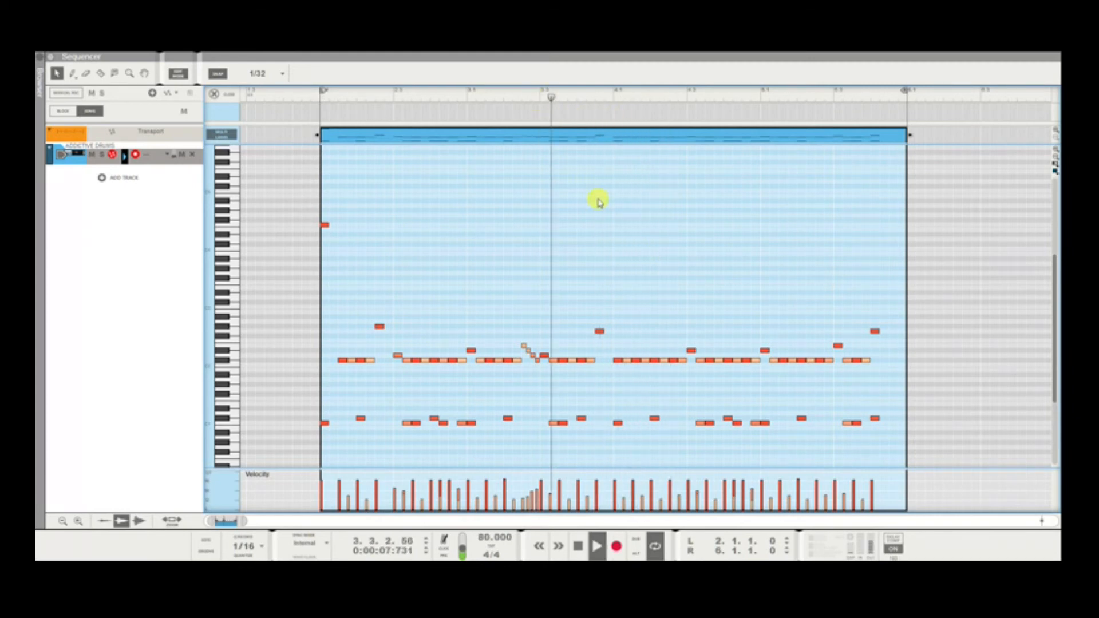
{"action": "scroll", "coordinate": [613, 206], "scroll_direction": "down", "scroll_amount": 3}
{"action": "key", "text": "space"}
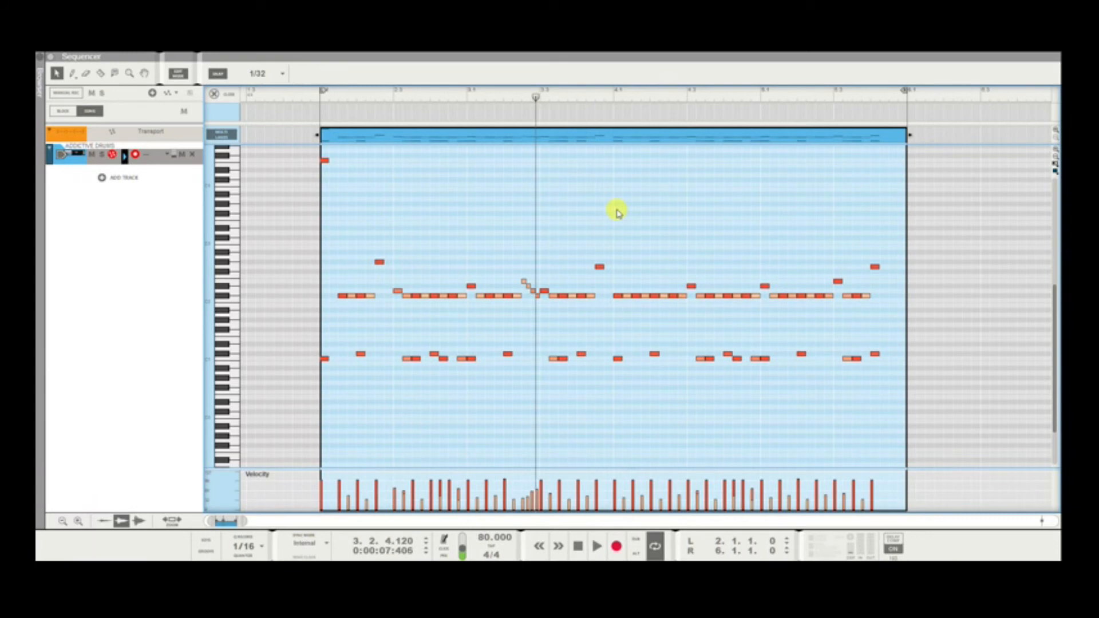
{"action": "key", "text": "space"}
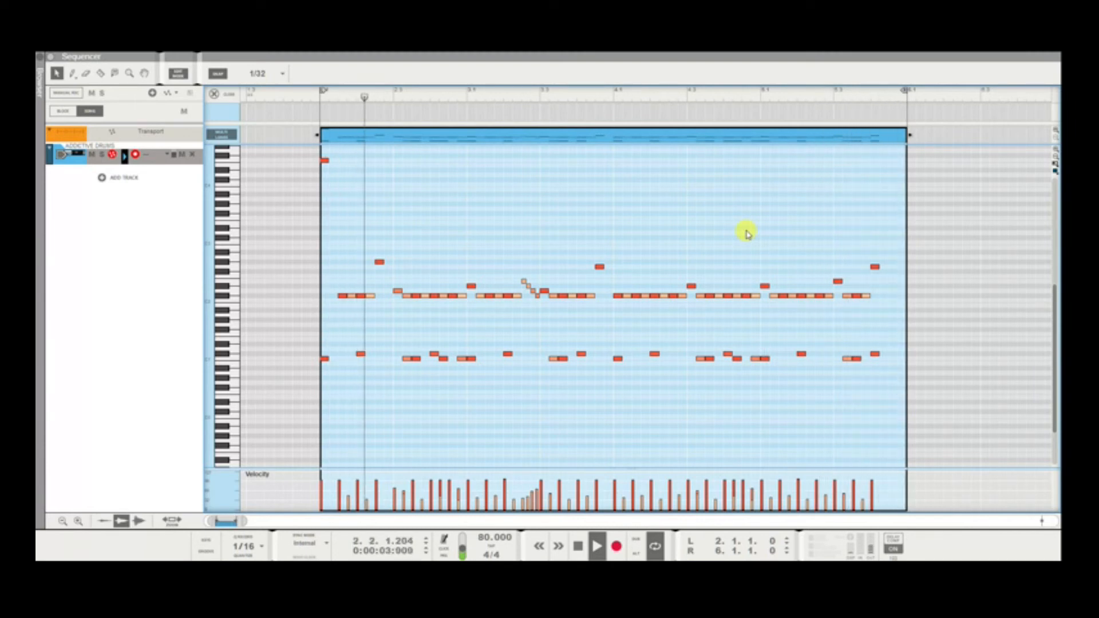
{"action": "key", "text": "space"}
{"action": "left_click", "coordinate": [535, 221]}
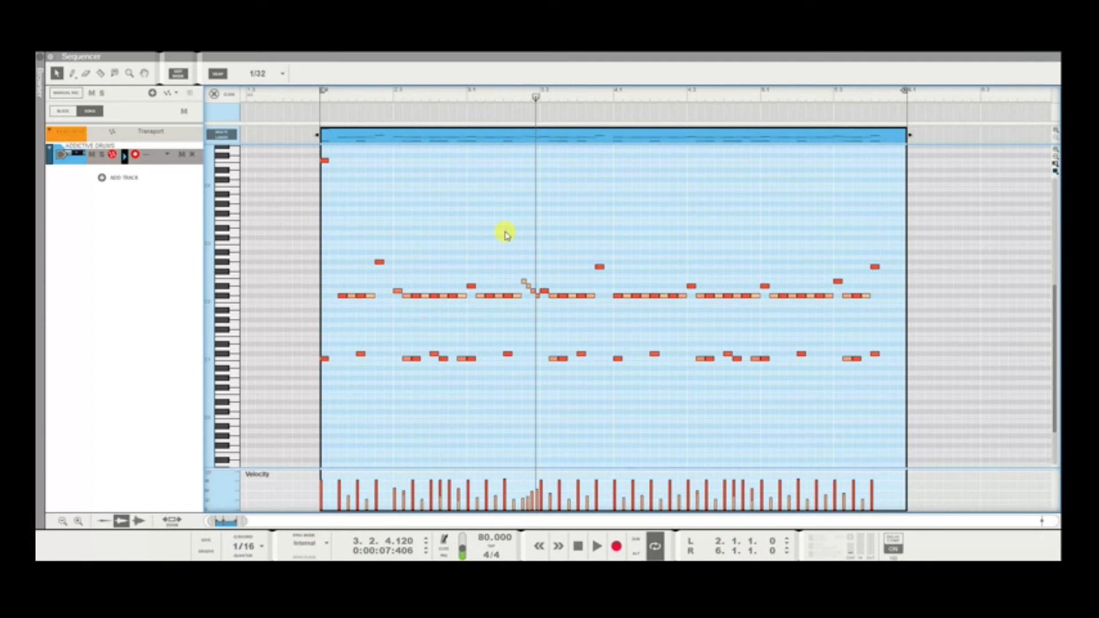
{"action": "key", "text": "space"}
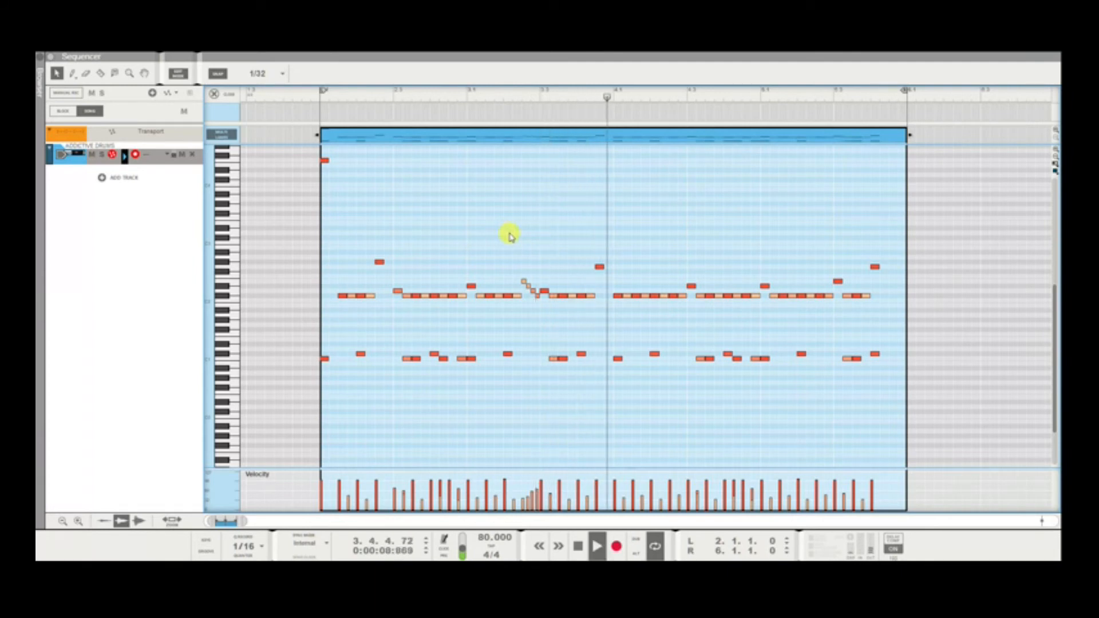
{"action": "key", "text": "space"}
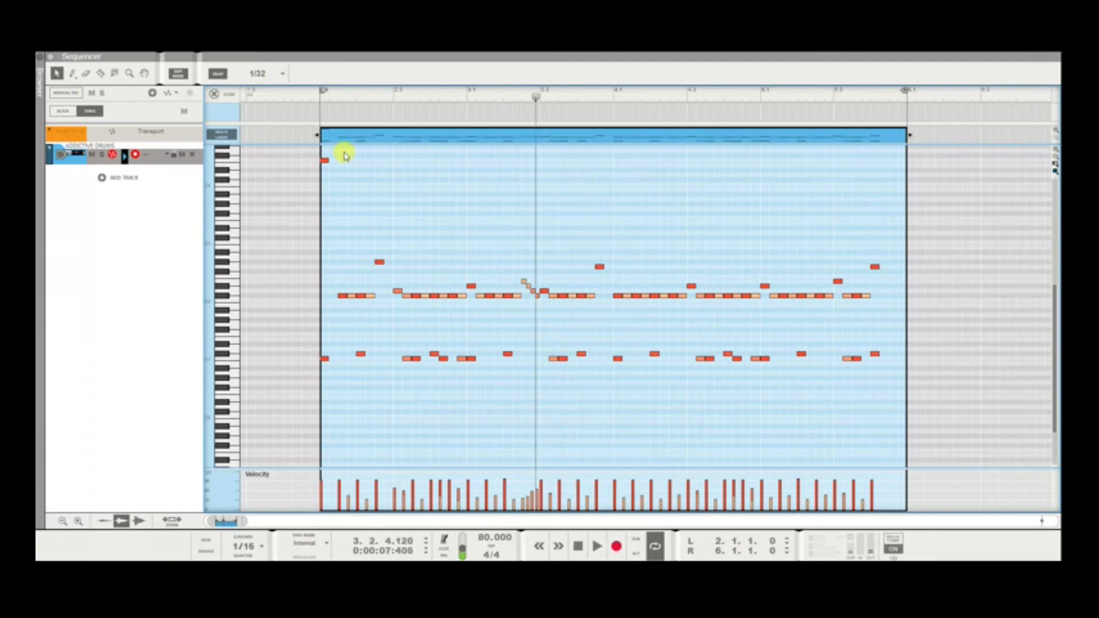
Play the opening from 2.1.1 and add a 1/32-length C#1 note at 2.1.2.
{"action": "left_click", "coordinate": [321, 102]}
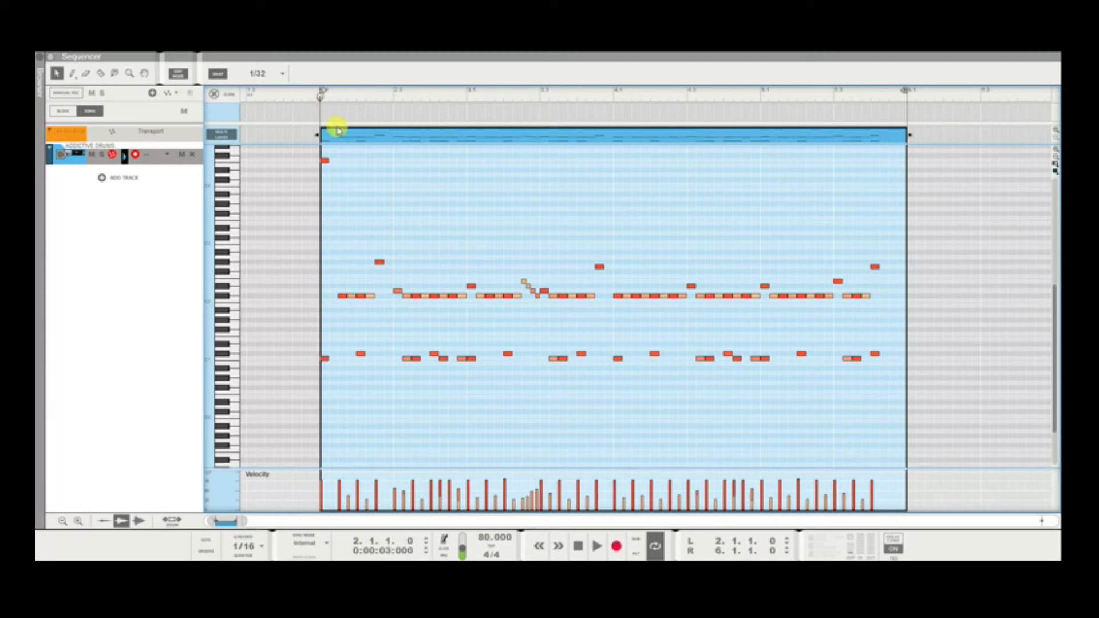
{"action": "key", "text": "space"}
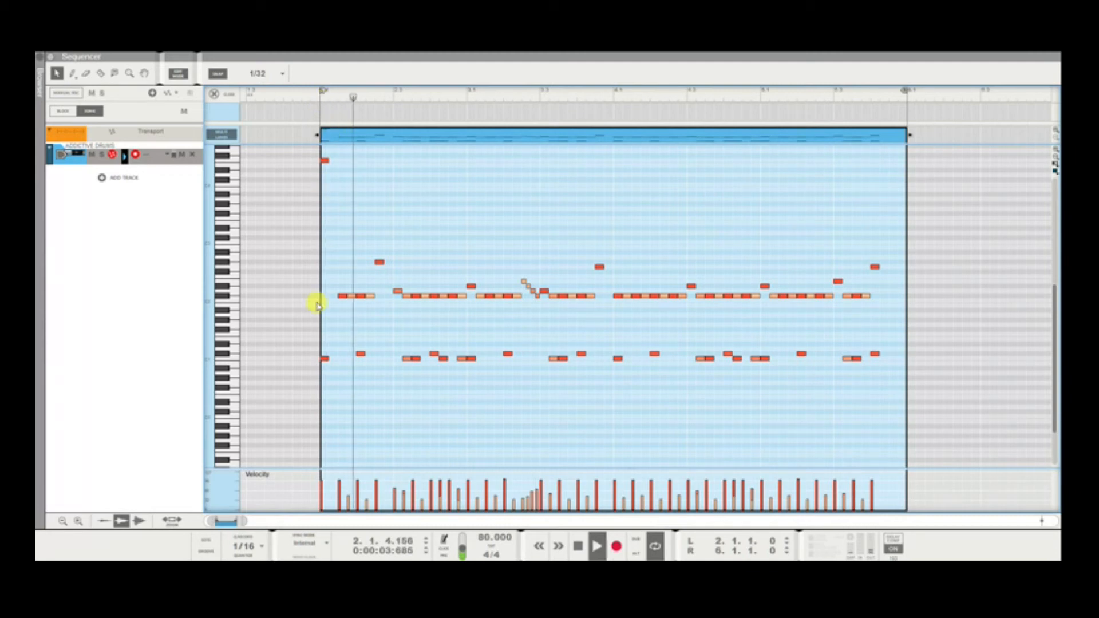
{"action": "key", "text": "space"}
{"action": "left_click", "coordinate": [332, 354]}
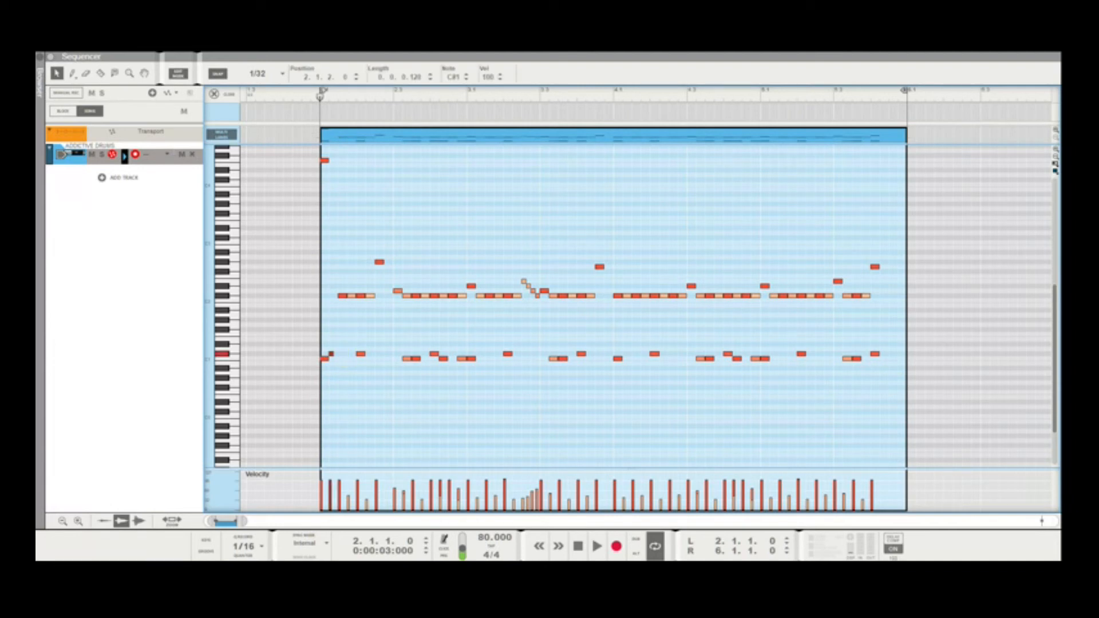
Set the snap grid to 1/16, redraw the added note at 2.1.2 at that length on D1, and play it back.
{"action": "left_click", "coordinate": [262, 73]}
{"action": "left_click", "coordinate": [279, 157]}
{"action": "key", "text": "space"}
{"action": "key", "text": "space"}
{"action": "left_click", "coordinate": [333, 354]}
{"action": "left_click_drag", "start_coordinate": [336, 355], "coordinate": [339, 351]}
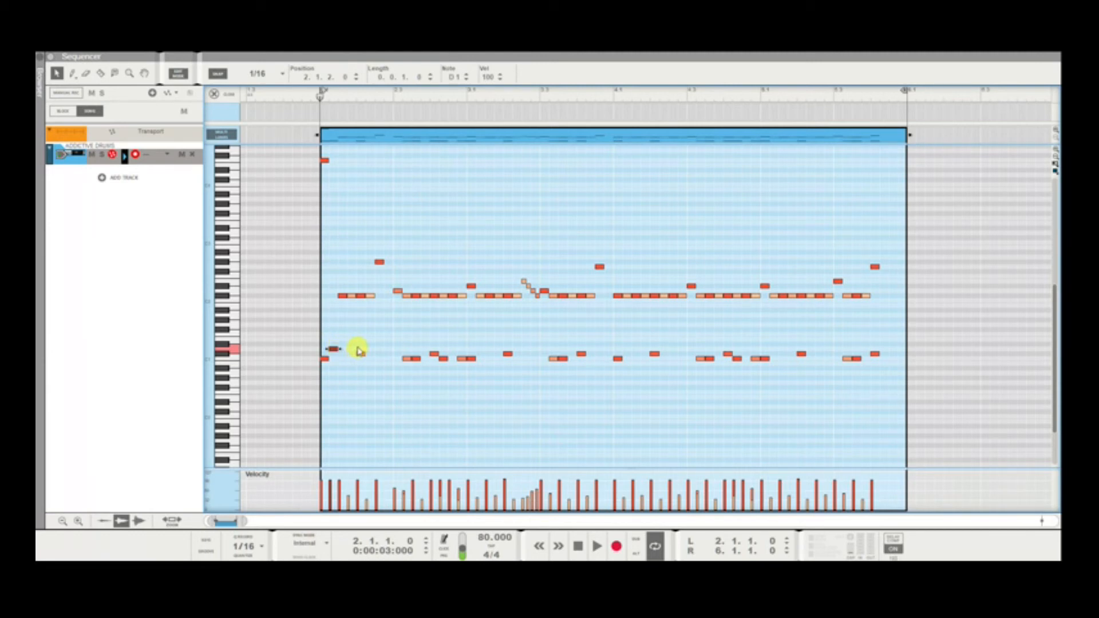
{"action": "key", "text": "space"}
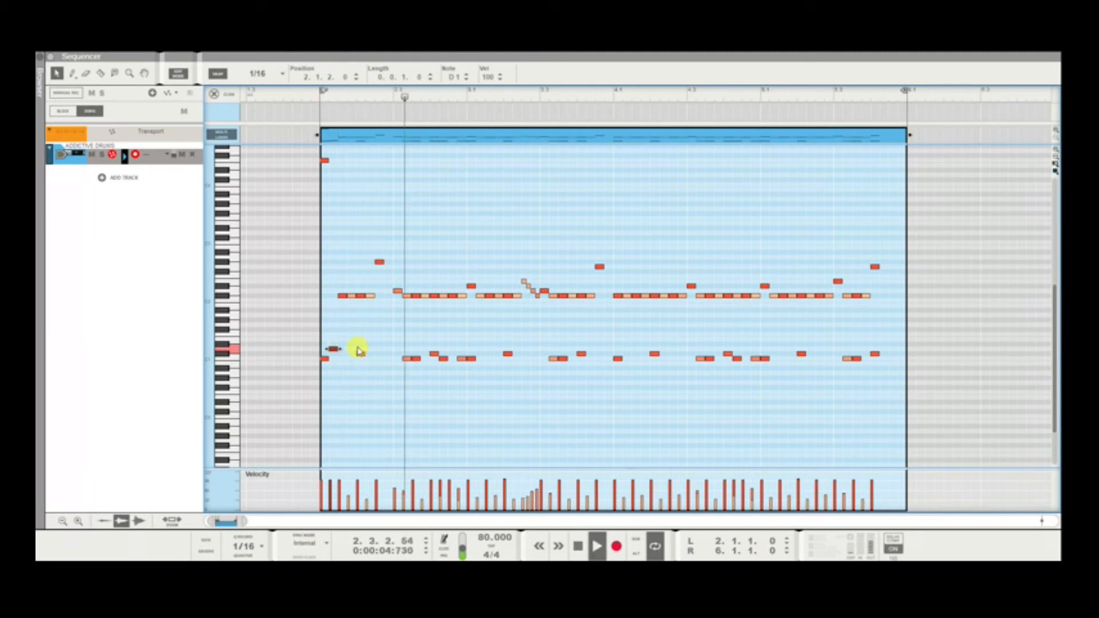
Lower the velocity of the D1 note at 2.1.2 to about 38, playing the opening from 2.1.1 to check it.
{"action": "key", "text": "space"}
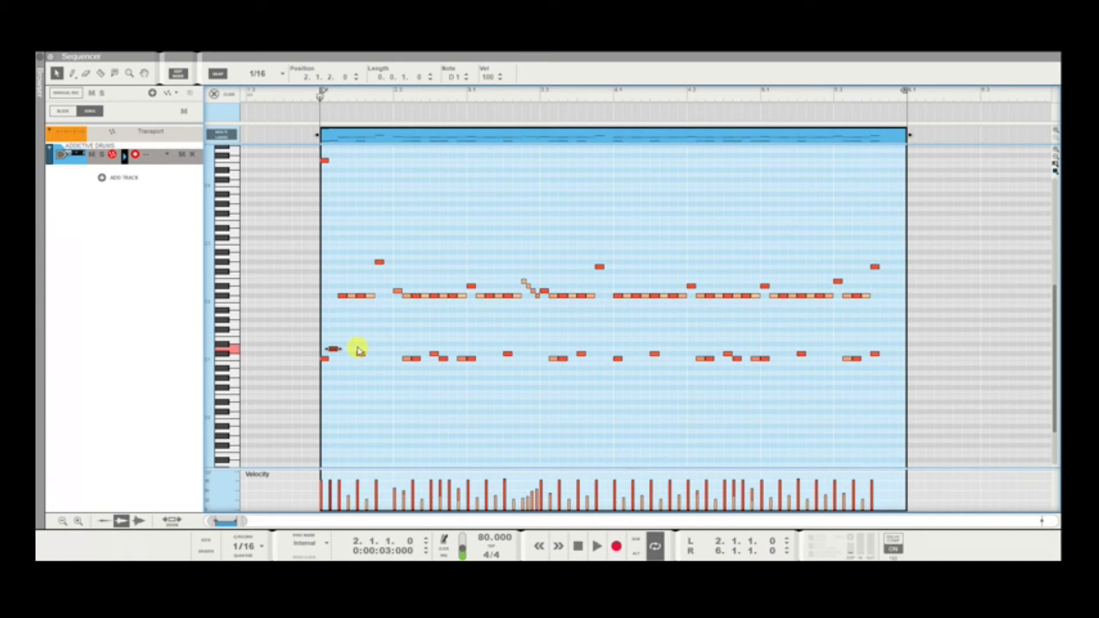
{"action": "key", "text": "space"}
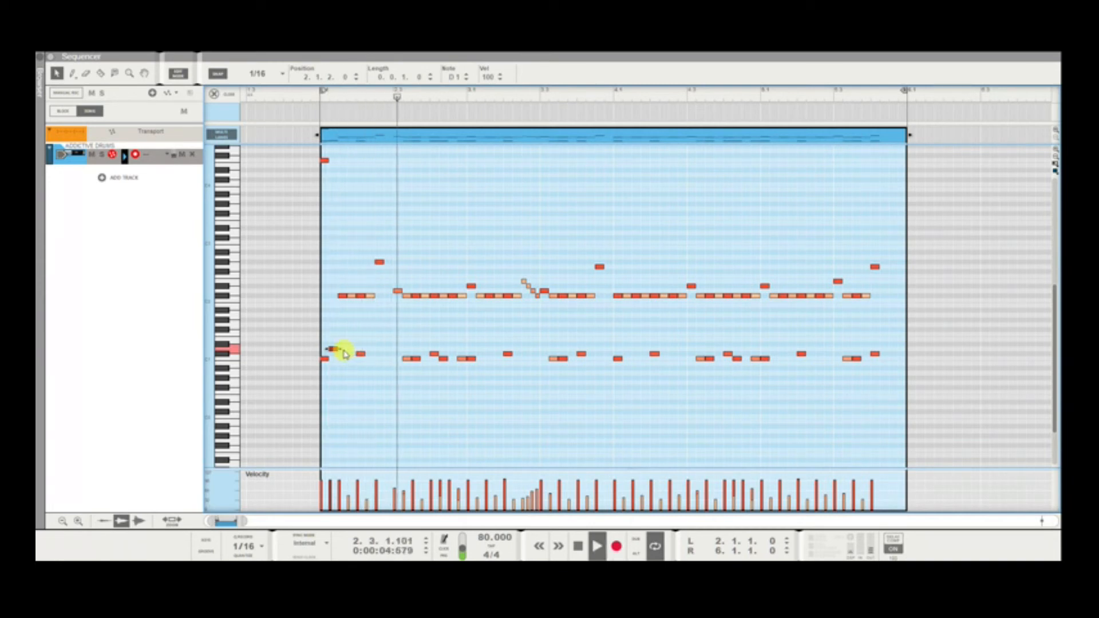
{"action": "key", "text": "space"}
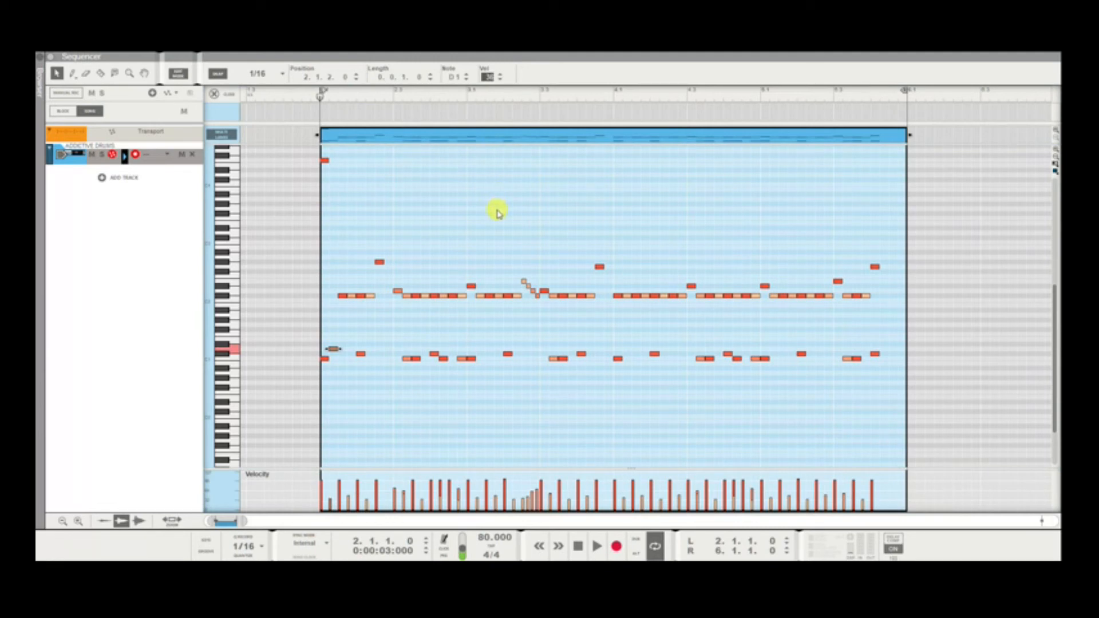
{"action": "key", "text": "space"}
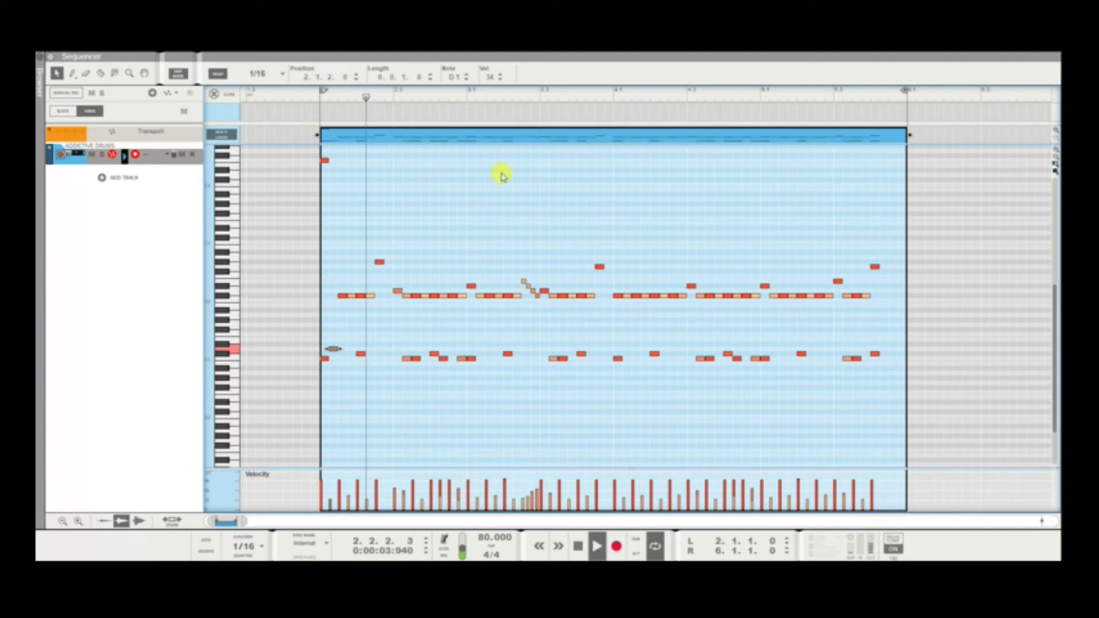
{"action": "key", "text": "space"}
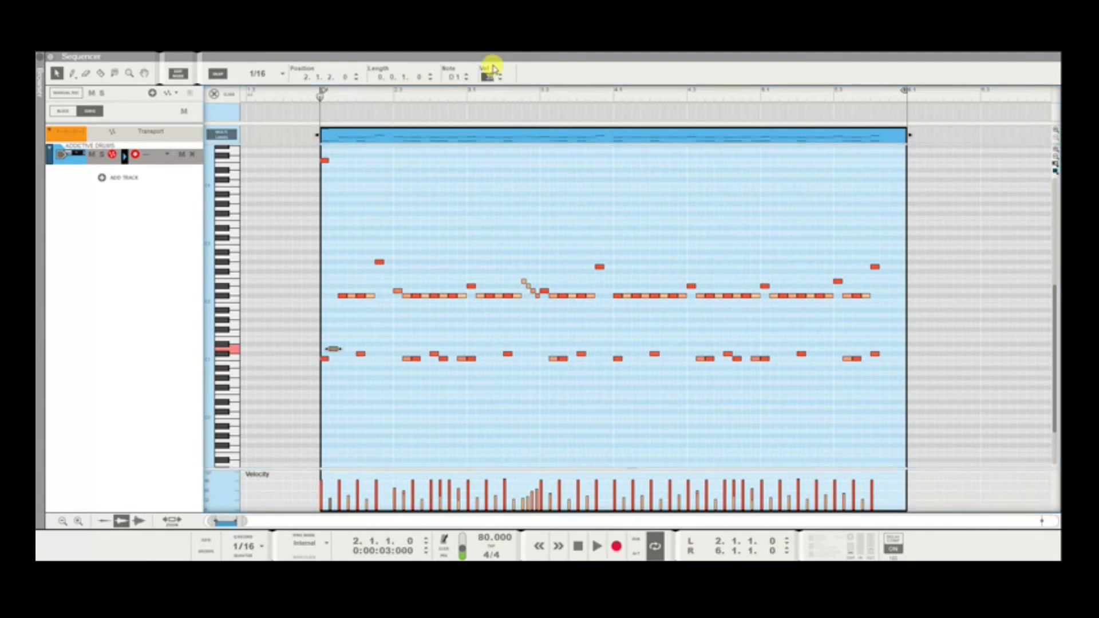
{"action": "key", "text": "space"}
{"action": "left_click", "coordinate": [397, 328]}
{"action": "key", "text": "space"}
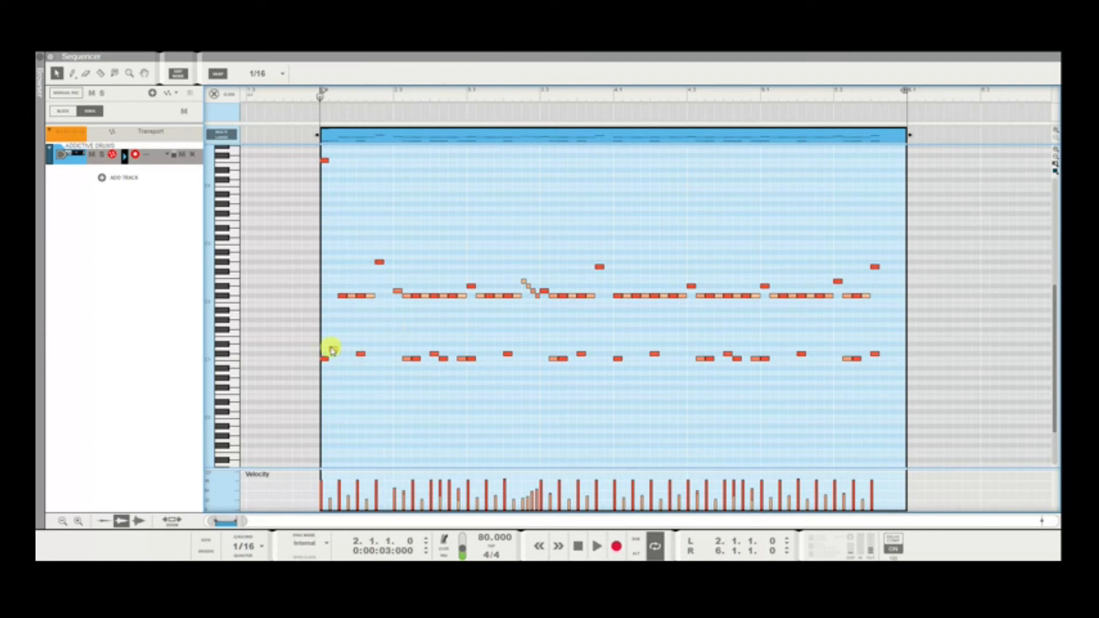
Copy the D1 note at 2.1.2 to 2.2.2 and play the opening back.
{"action": "left_click_drag", "start_coordinate": [330, 351], "coordinate": [375, 354]}
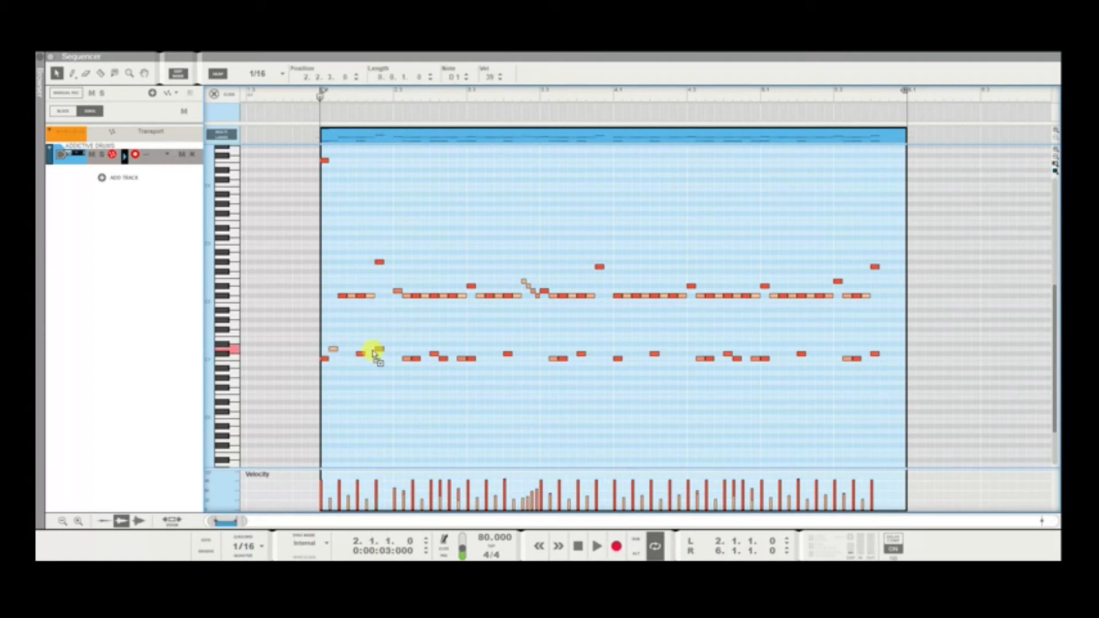
{"action": "left_click", "coordinate": [385, 337]}
{"action": "key", "text": "space"}
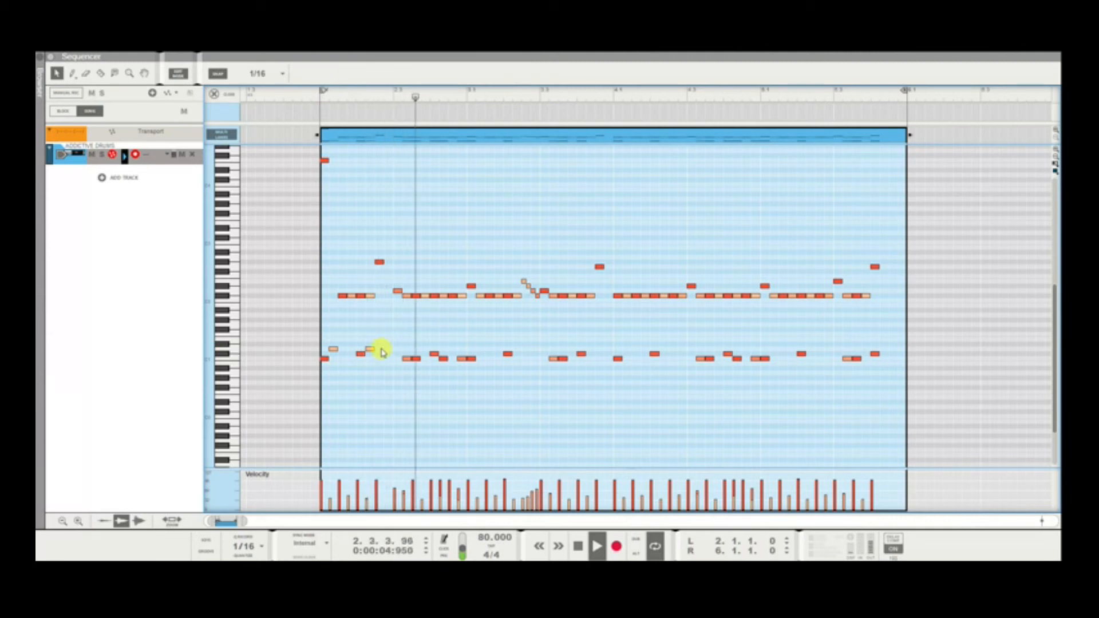
{"action": "key", "text": "space"}
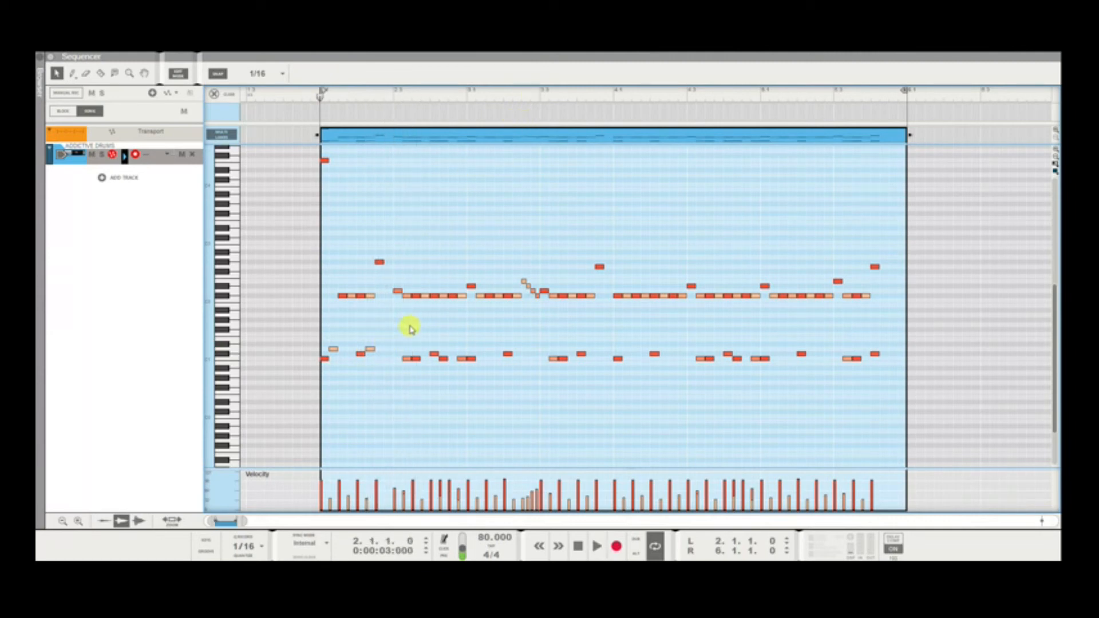
Set the velocity of the two D1 notes at 2.1.2 and 2.2.2 to 50 and audition them.
{"action": "left_click_drag", "start_coordinate": [386, 347], "coordinate": [328, 348]}
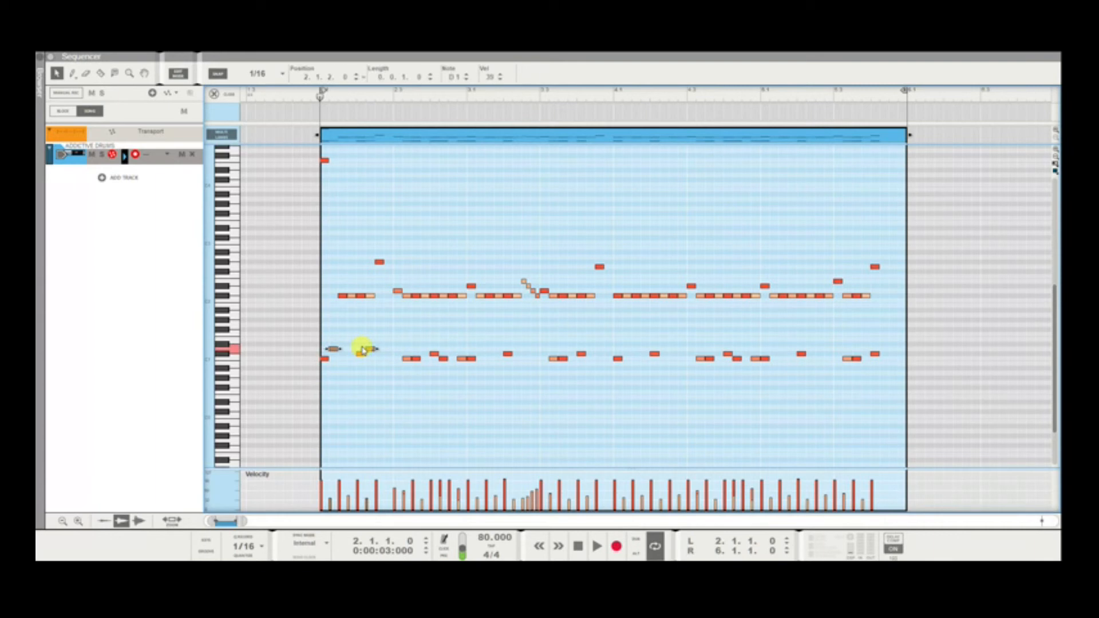
{"action": "scroll", "coordinate": [362, 347], "scroll_direction": "up", "scroll_amount": 1}
{"action": "left_click_drag", "start_coordinate": [491, 79], "coordinate": [493, 66]}
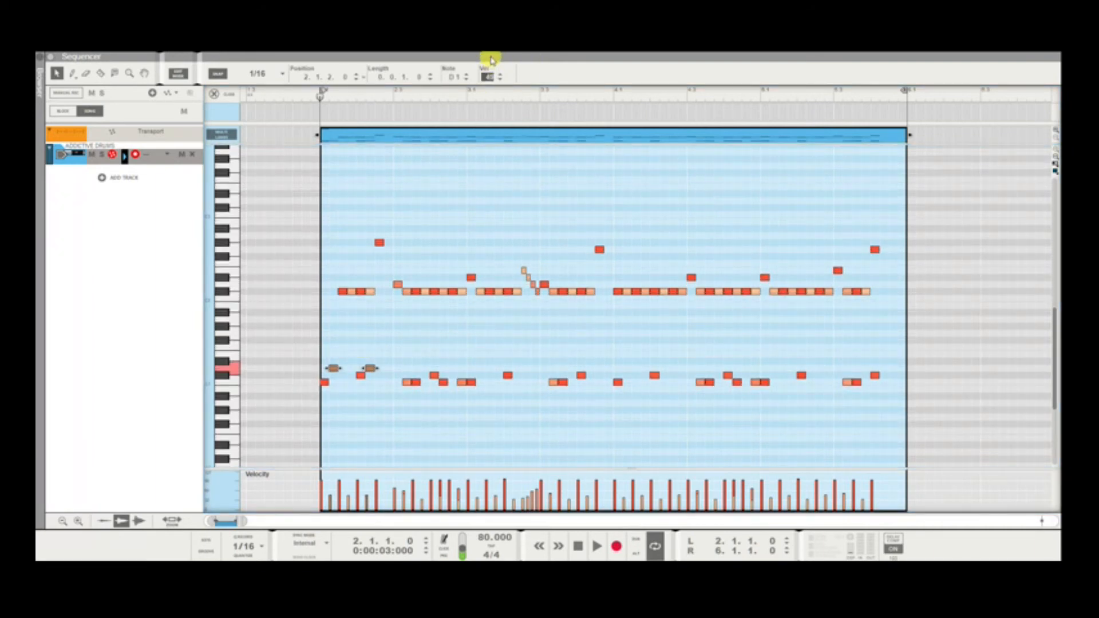
{"action": "key", "text": "space"}
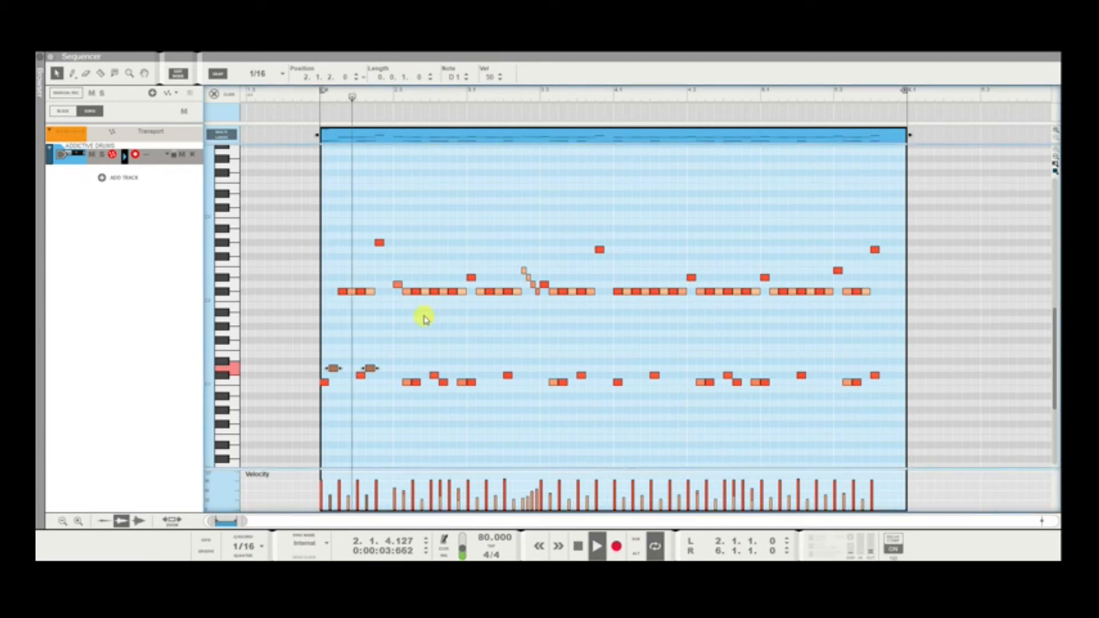
{"action": "key", "text": "space"}
{"action": "key", "text": "space"}
{"action": "left_click", "coordinate": [402, 343]}
{"action": "key", "text": "space"}
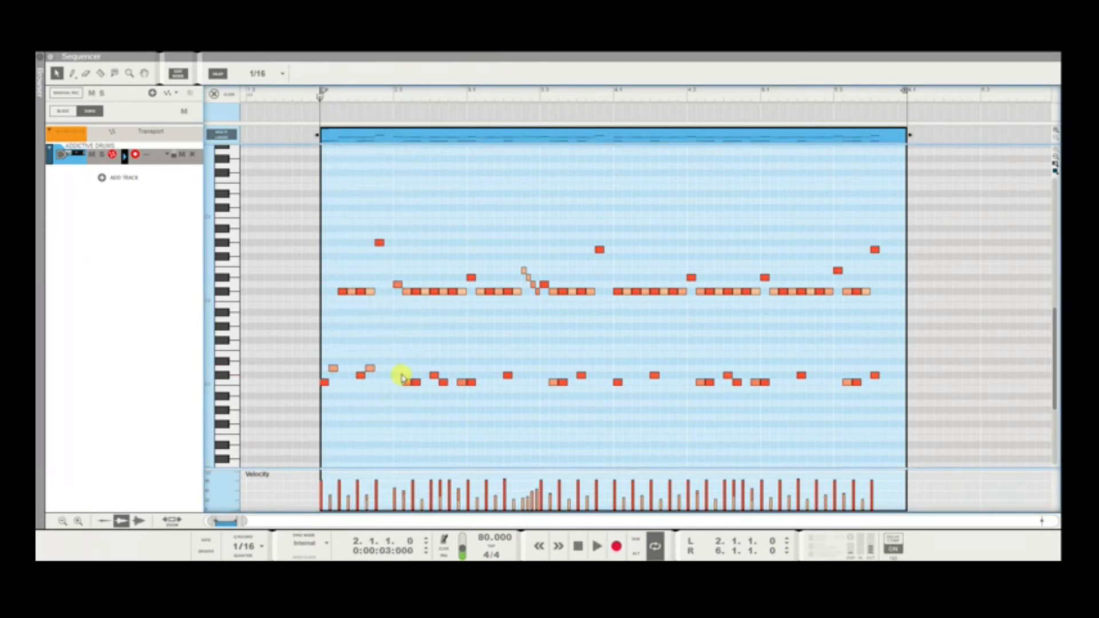
Add a D1 note at 2.3.1 at the same velocity as the earlier two D1 notes and play it back.
{"action": "double_click", "coordinate": [397, 368]}
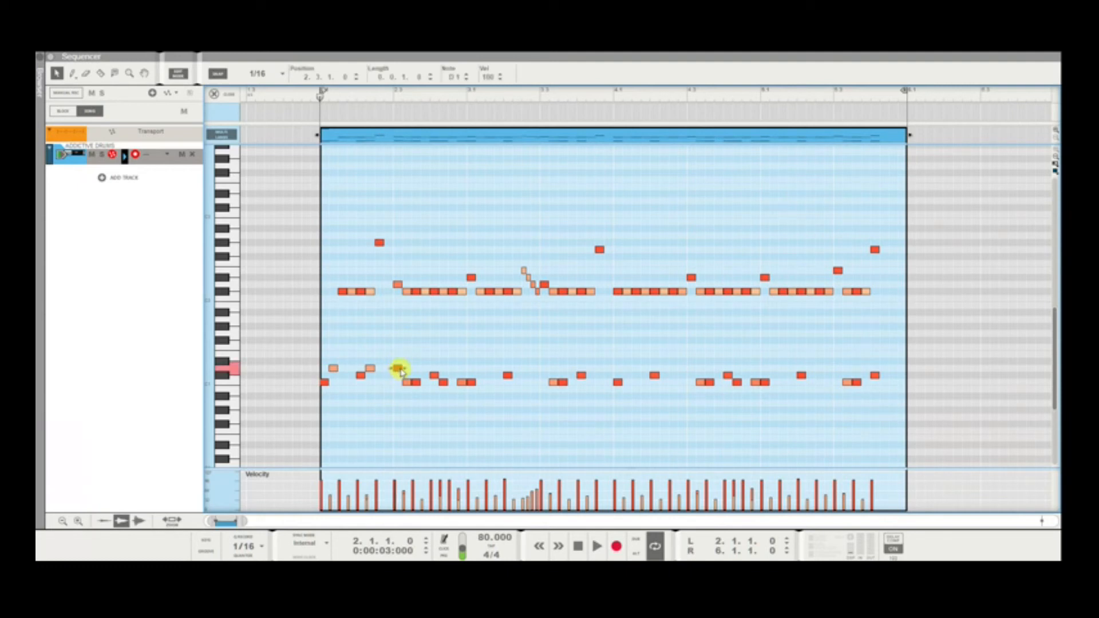
{"action": "double_click", "coordinate": [396, 368]}
{"action": "double_click", "coordinate": [407, 369]}
{"action": "left_click", "coordinate": [424, 359]}
{"action": "key", "text": "space"}
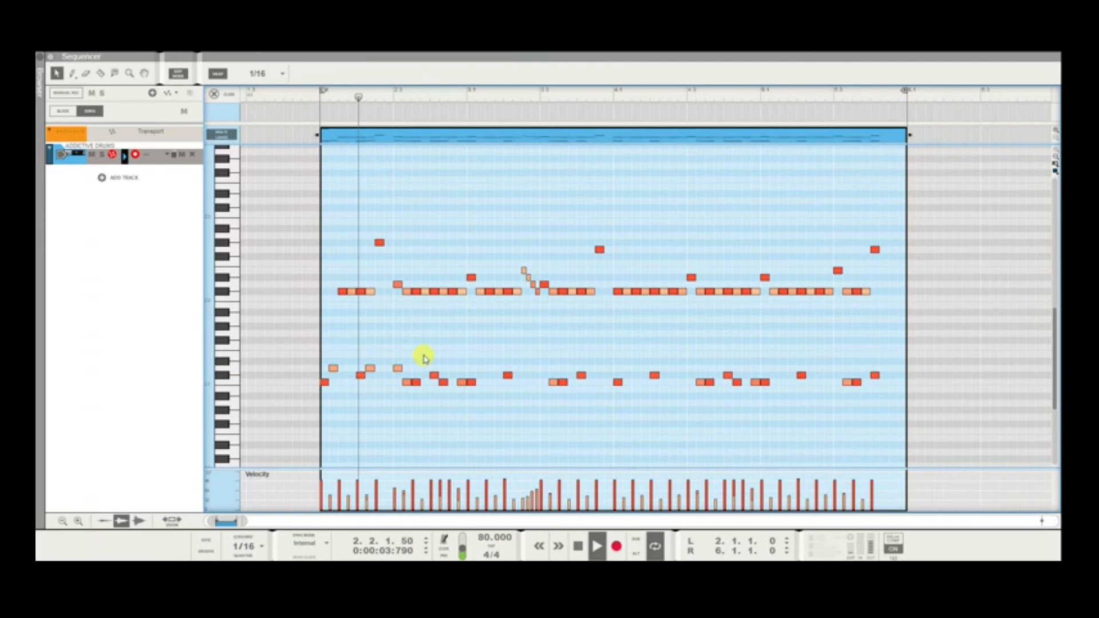
{"action": "key", "text": "space"}
{"action": "key", "text": "space"}
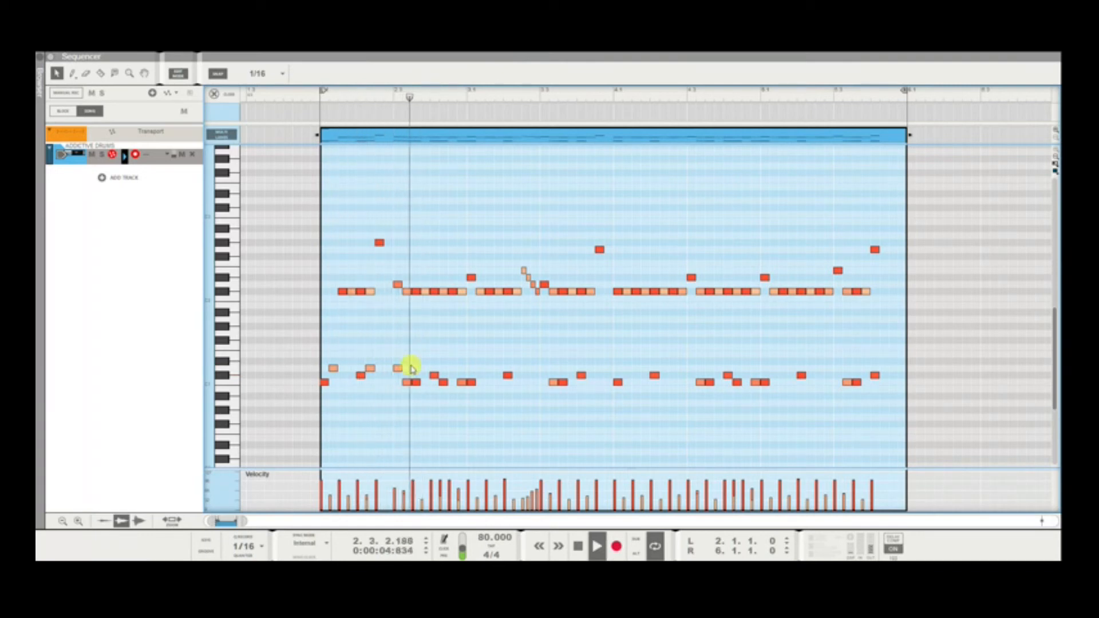
{"action": "key", "text": "space"}
Move the D1 note from 2.3.1 to 2.2.4 and audition the pattern from 2.1.1.
{"action": "left_click", "coordinate": [397, 368]}
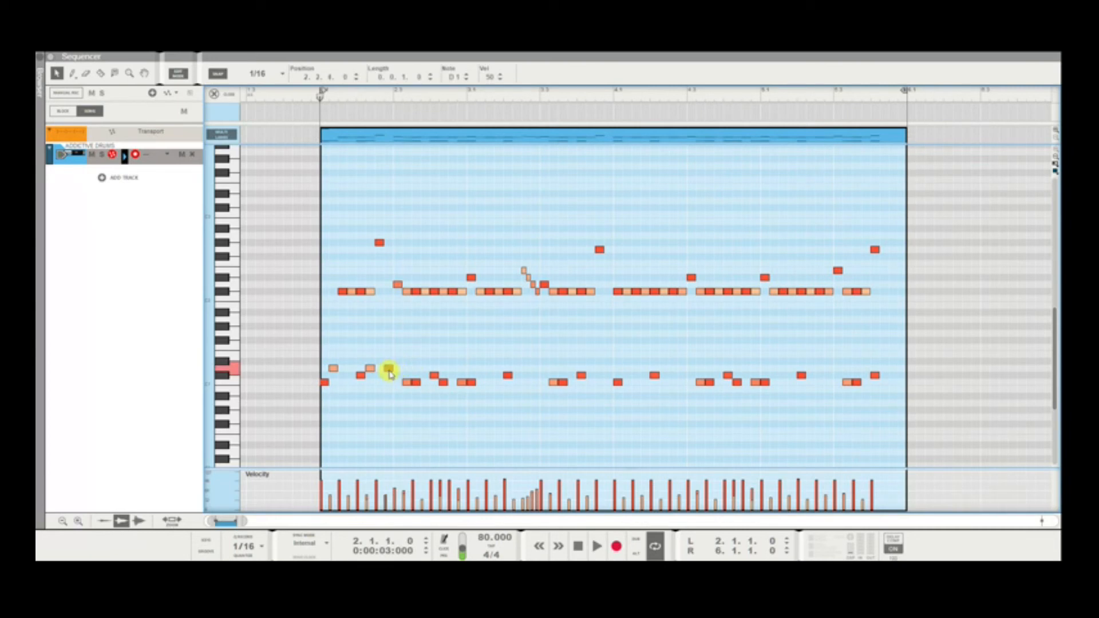
{"action": "key", "text": "space"}
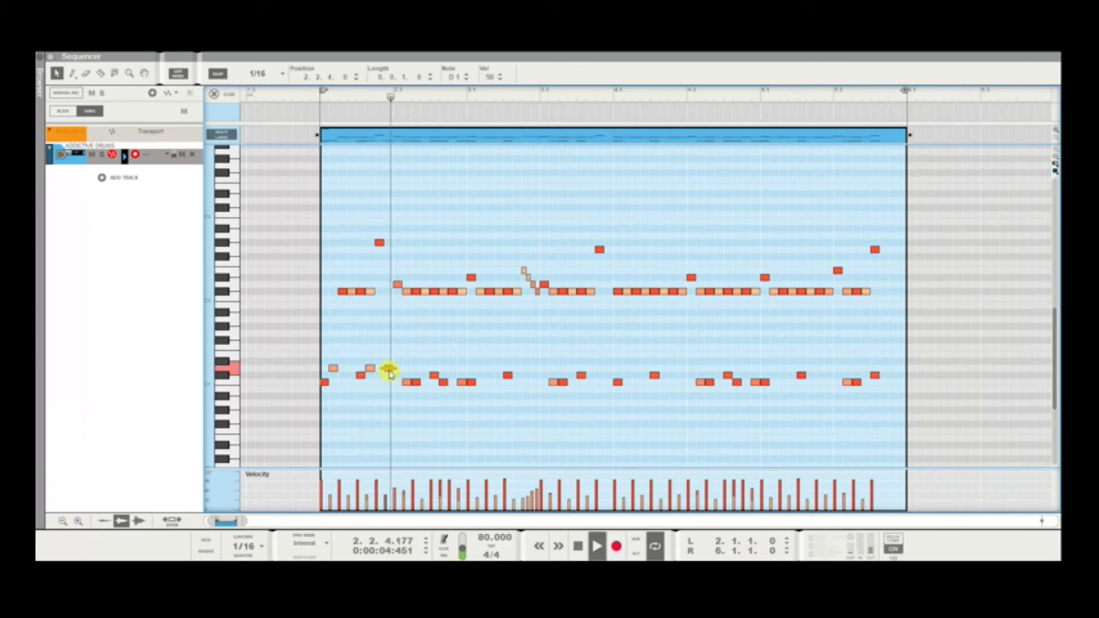
{"action": "key", "text": "space"}
{"action": "key", "text": "space"}
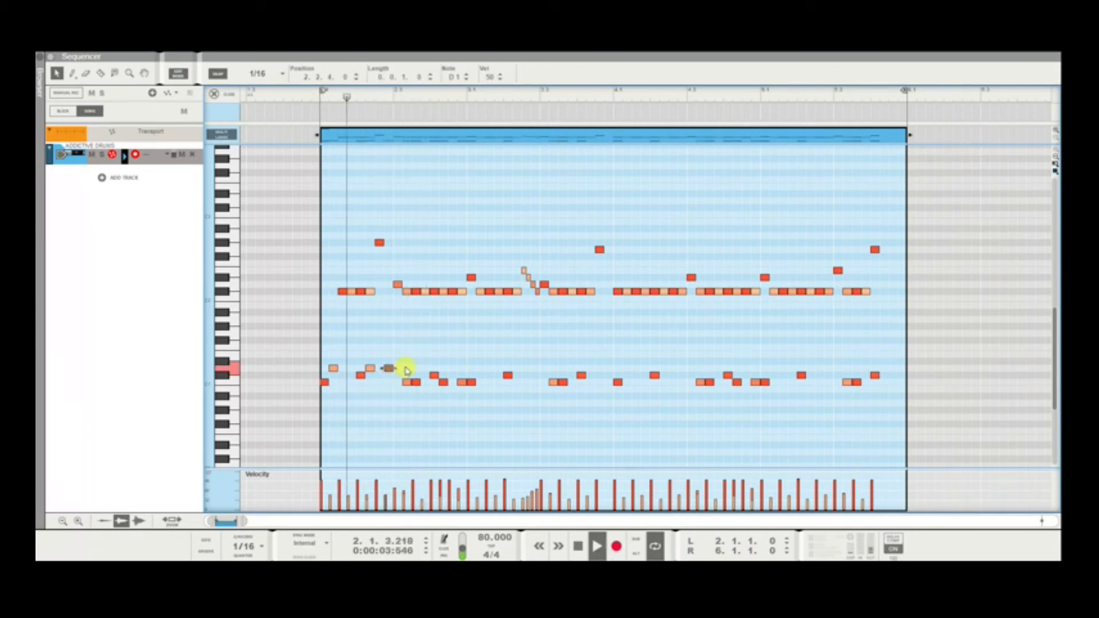
{"action": "left_click", "coordinate": [407, 371]}
{"action": "key", "text": "space"}
{"action": "key", "text": "space"}
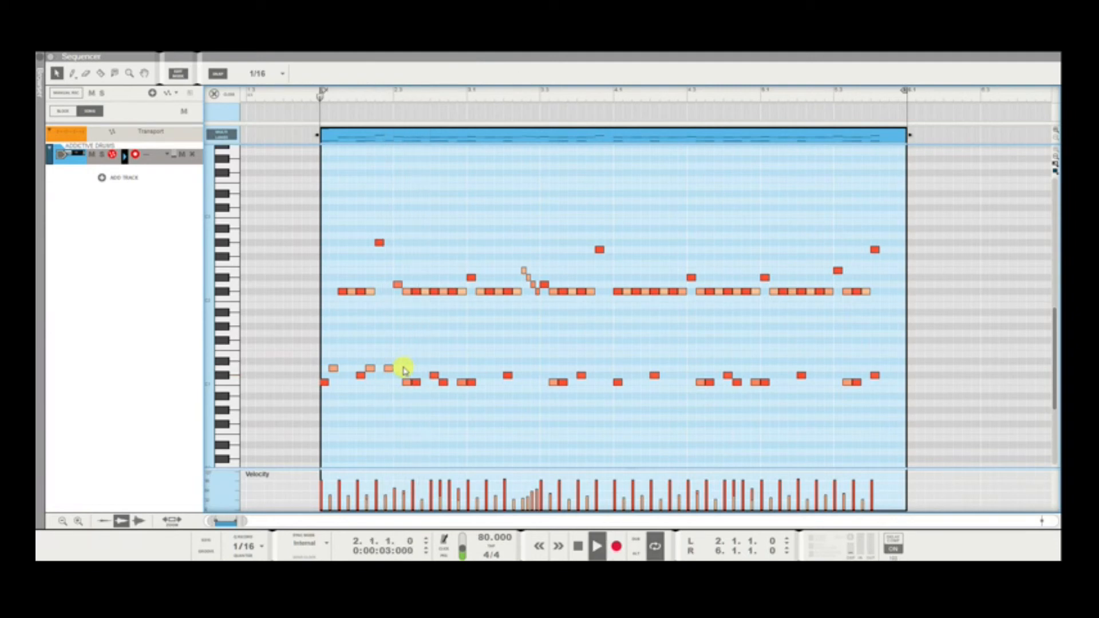
{"action": "scroll", "coordinate": [402, 369], "scroll_direction": "down", "scroll_amount": 2}
{"action": "scroll", "coordinate": [399, 369], "scroll_direction": "up", "scroll_amount": 3}
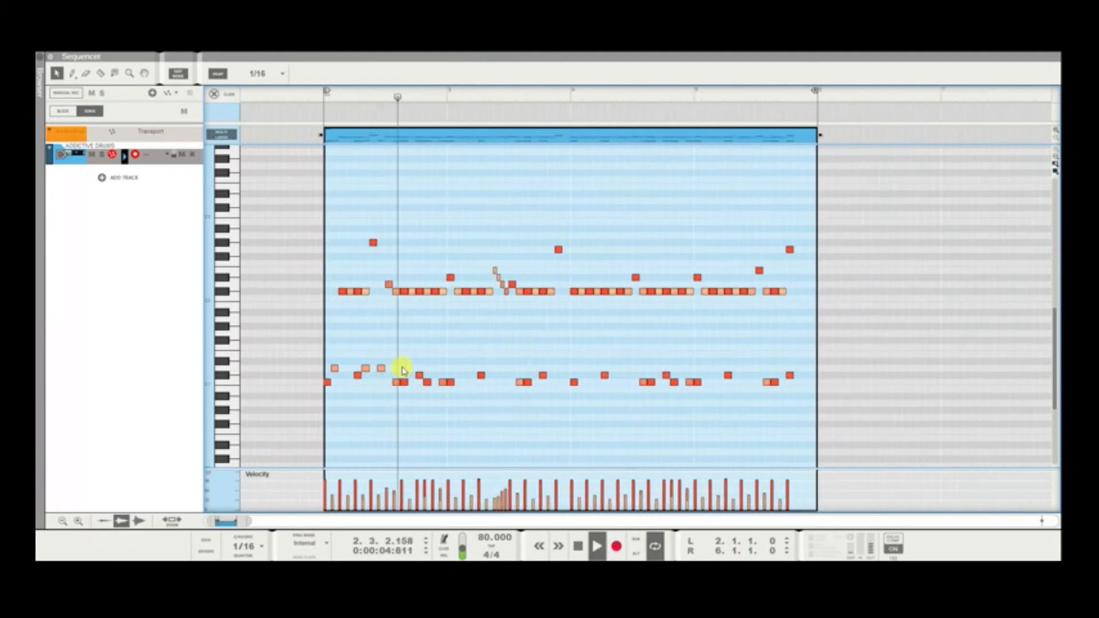
{"action": "key", "text": "space"}
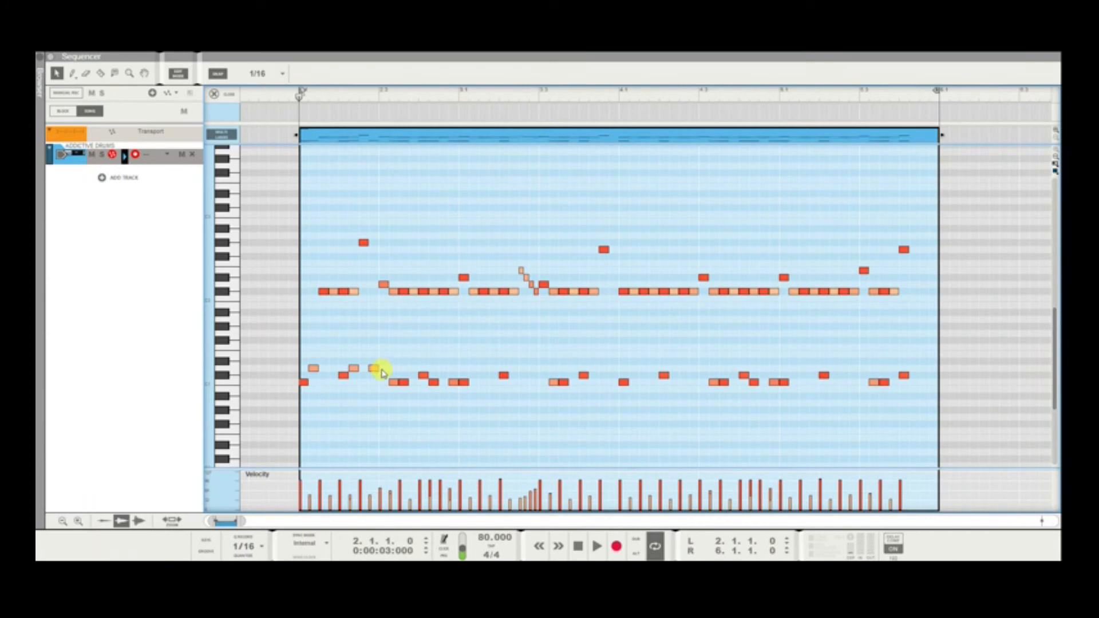
Copy the D1 note at 2.2.4 to 2.3.1 and play the passage around it.
{"action": "left_click_drag", "start_coordinate": [378, 373], "coordinate": [386, 374]}
{"action": "key", "text": "space"}
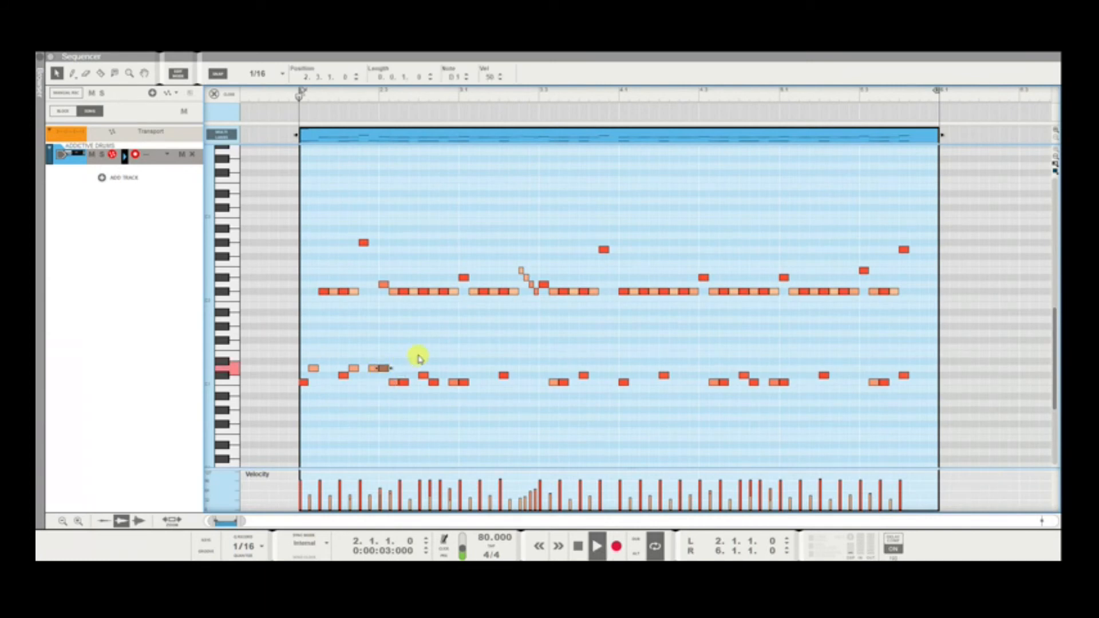
{"action": "left_click", "coordinate": [418, 358]}
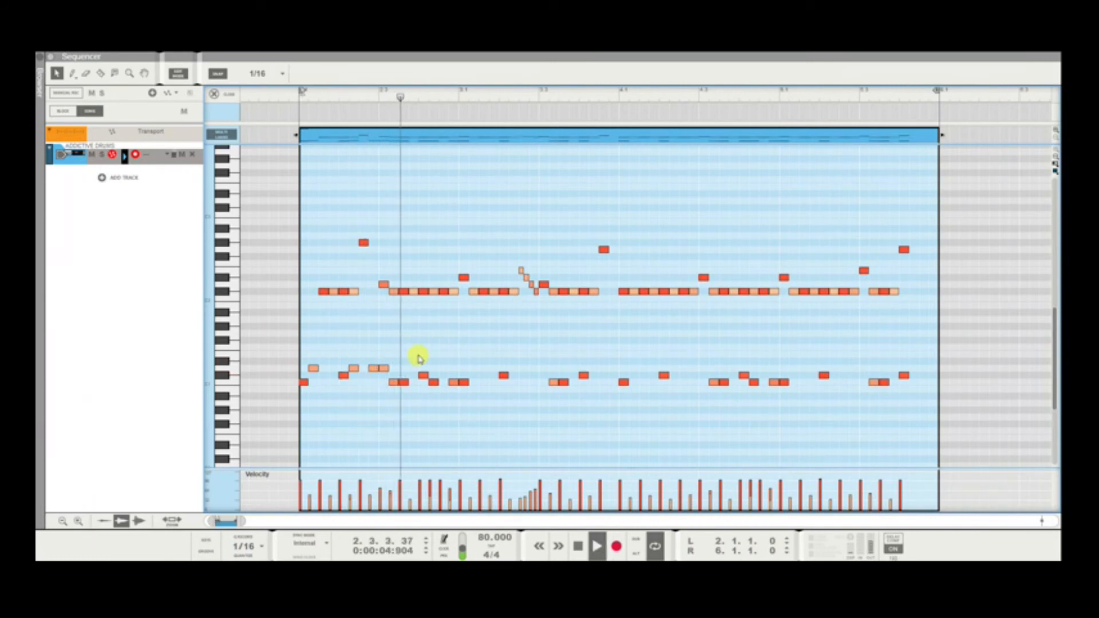
{"action": "key", "text": "space"}
{"action": "left_click", "coordinate": [350, 102]}
{"action": "key", "text": "space"}
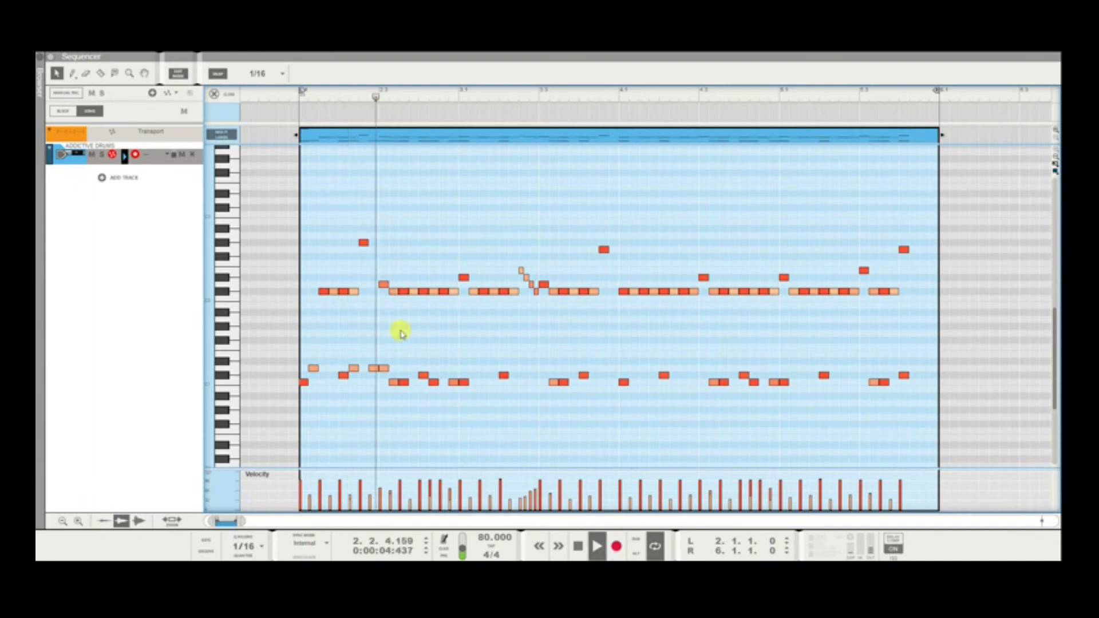
{"action": "key", "text": "space"}
Delete the D1 note at 2.3.1 and play the pattern from 2.1.1 into bar 3.
{"action": "left_click", "coordinate": [387, 369]}
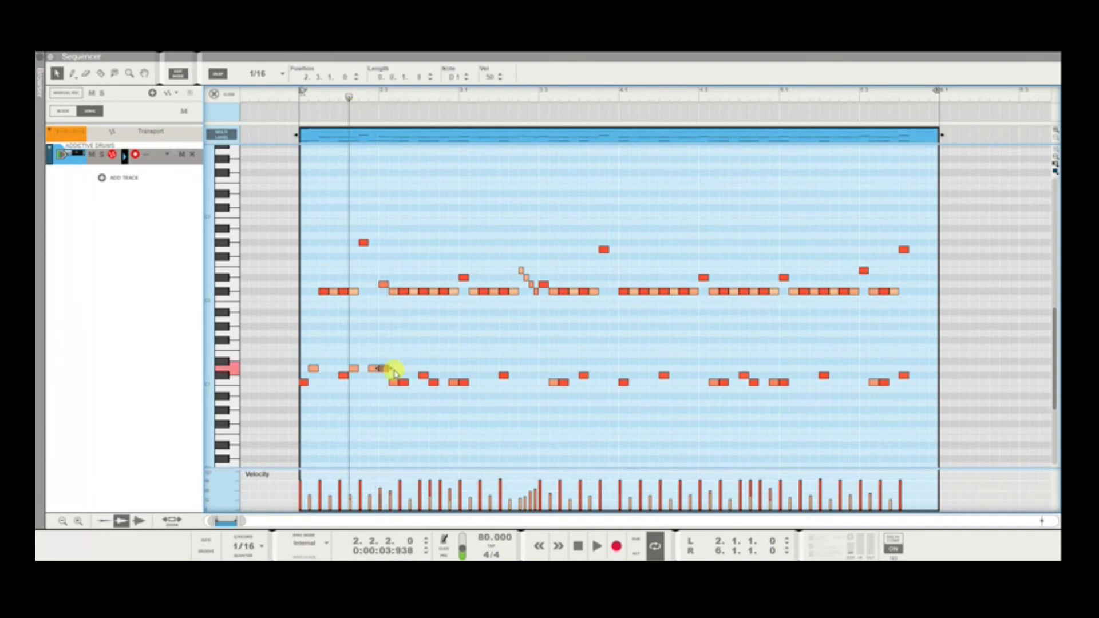
{"action": "left_click", "coordinate": [394, 372]}
{"action": "left_click", "coordinate": [298, 102]}
{"action": "key", "text": "space"}
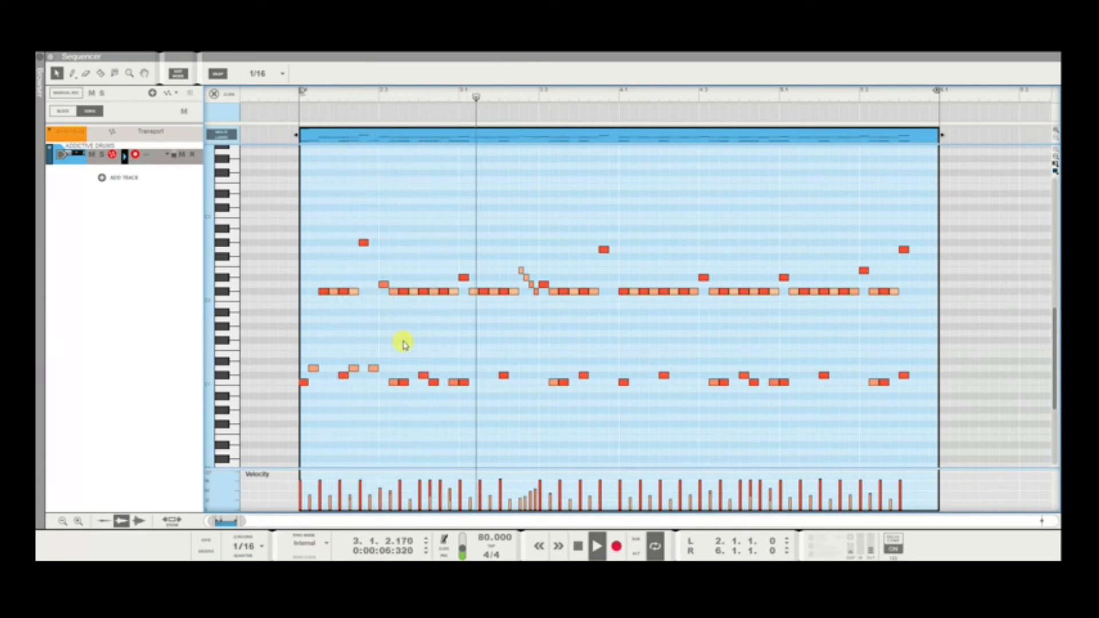
{"action": "key", "text": "space"}
Copy the three softer D1 notes of bar 2 into bar 3, starting at 3.1.2, and play the pattern.
{"action": "left_click_drag", "start_coordinate": [396, 359], "coordinate": [312, 372]}
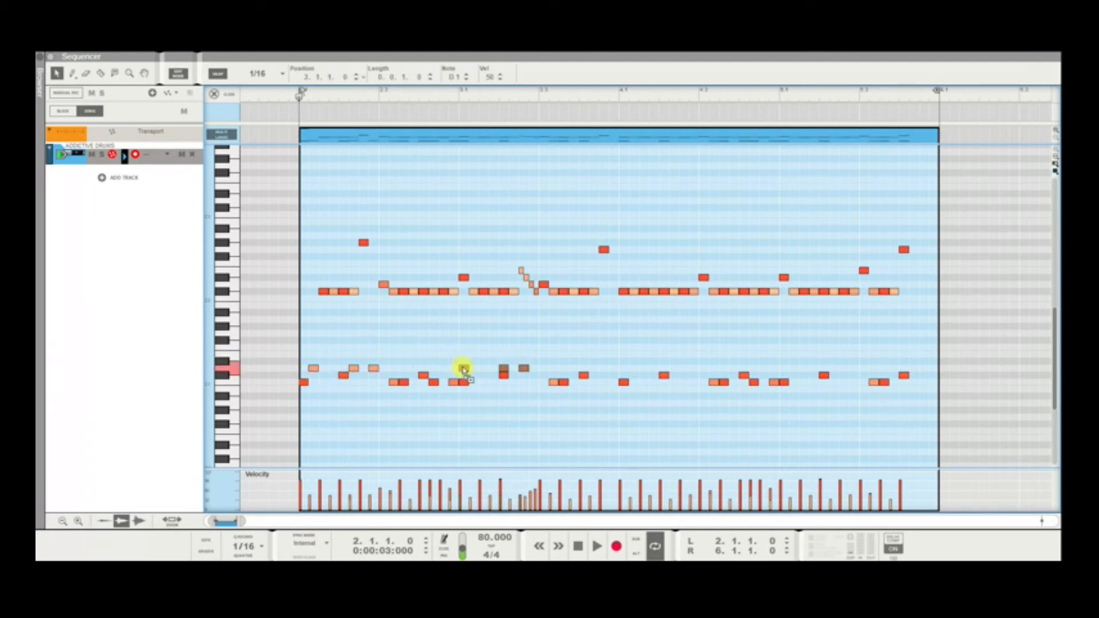
{"action": "key", "text": "space"}
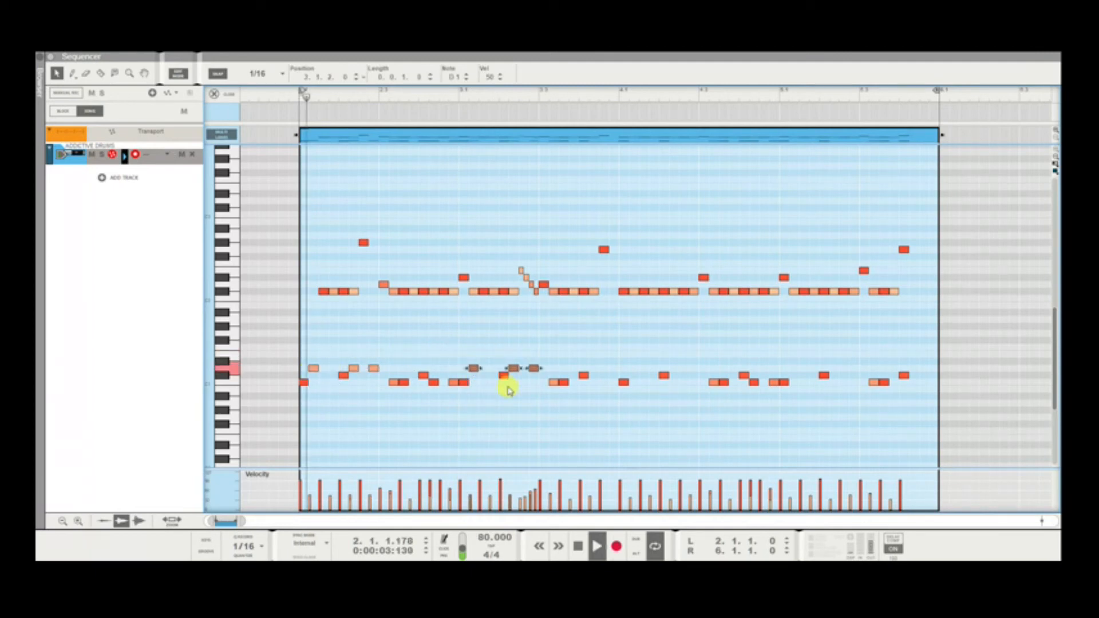
{"action": "scroll", "coordinate": [508, 385], "scroll_direction": "down", "scroll_amount": 3}
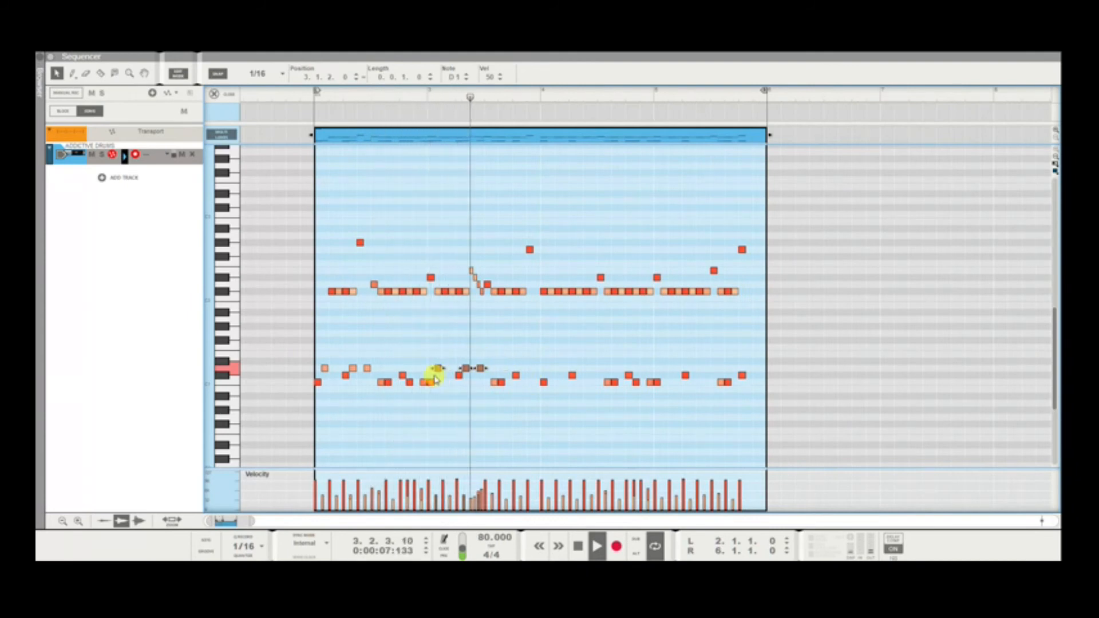
Add a D1 note at 2.4.3 with velocity 71 and audition the pattern repeatedly from 2.1.1.
{"action": "key", "text": "space"}
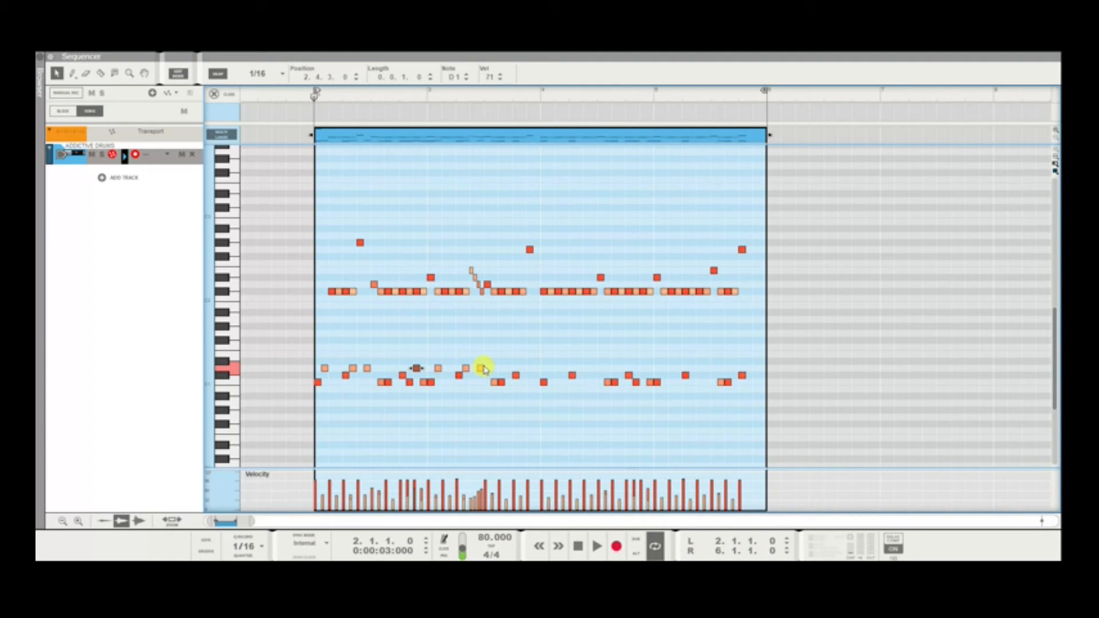
{"action": "scroll", "coordinate": [472, 264], "scroll_direction": "up", "scroll_amount": 5}
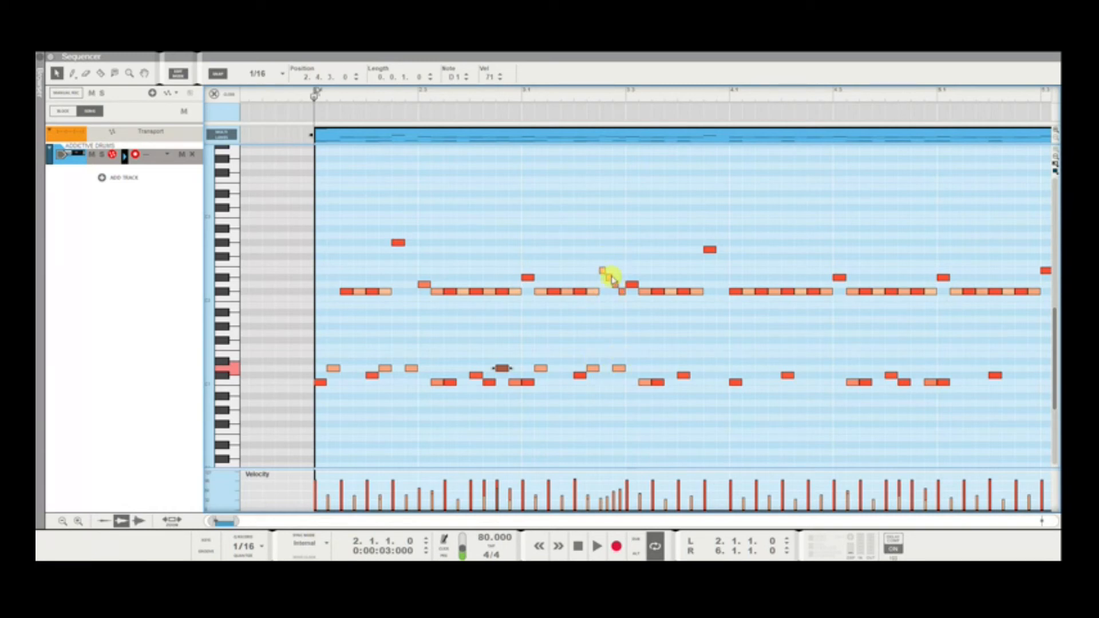
{"action": "key", "text": "space"}
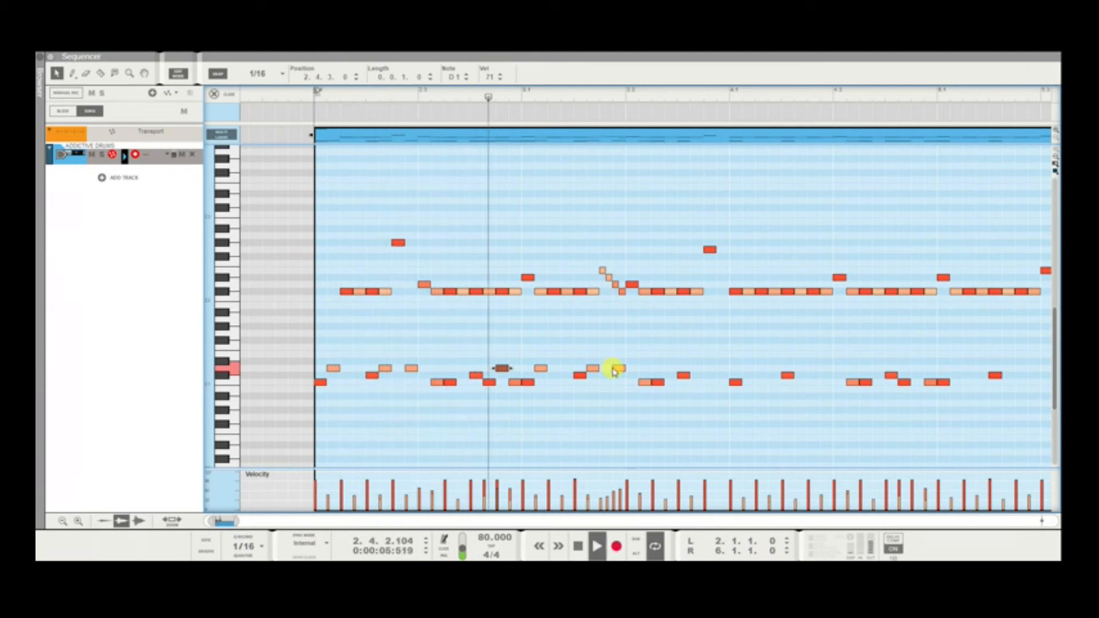
{"action": "key", "text": "space"}
{"action": "key", "text": "space"}
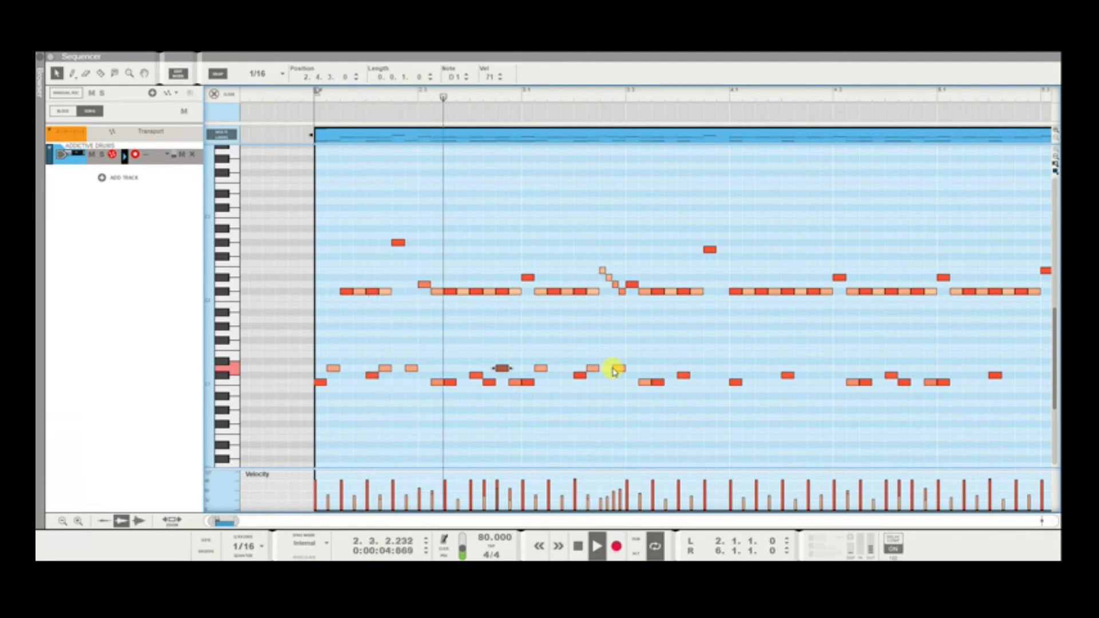
{"action": "key", "text": "space"}
{"action": "key", "text": "space"}
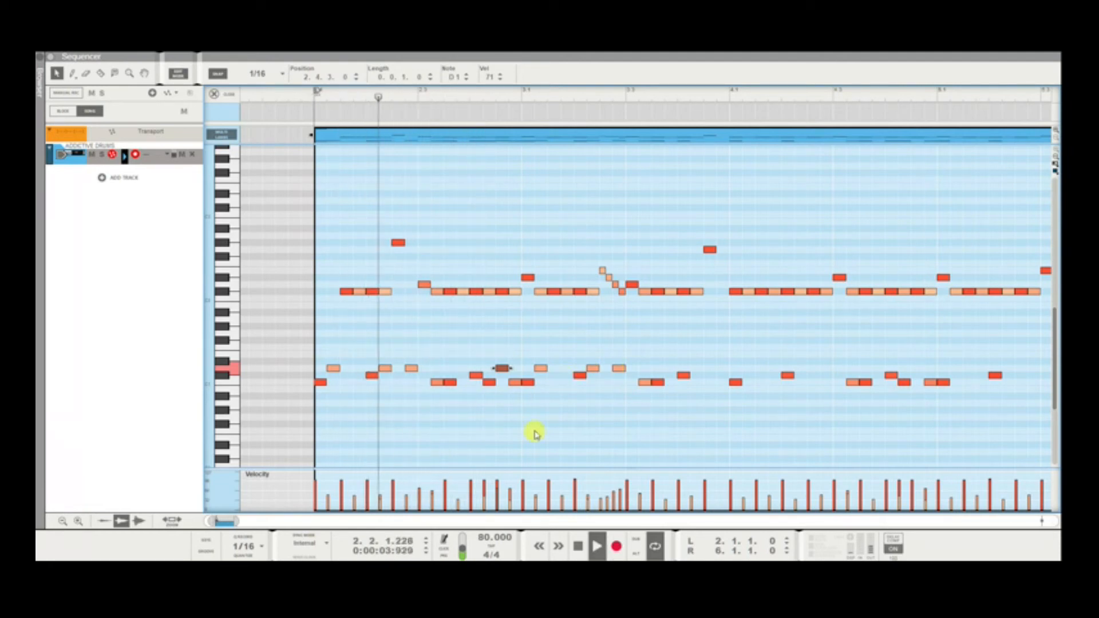
Play the pattern repeatedly from 2.1.1 through bar 2 to check the C1 and D1 notes near its end.
{"action": "key", "text": "space"}
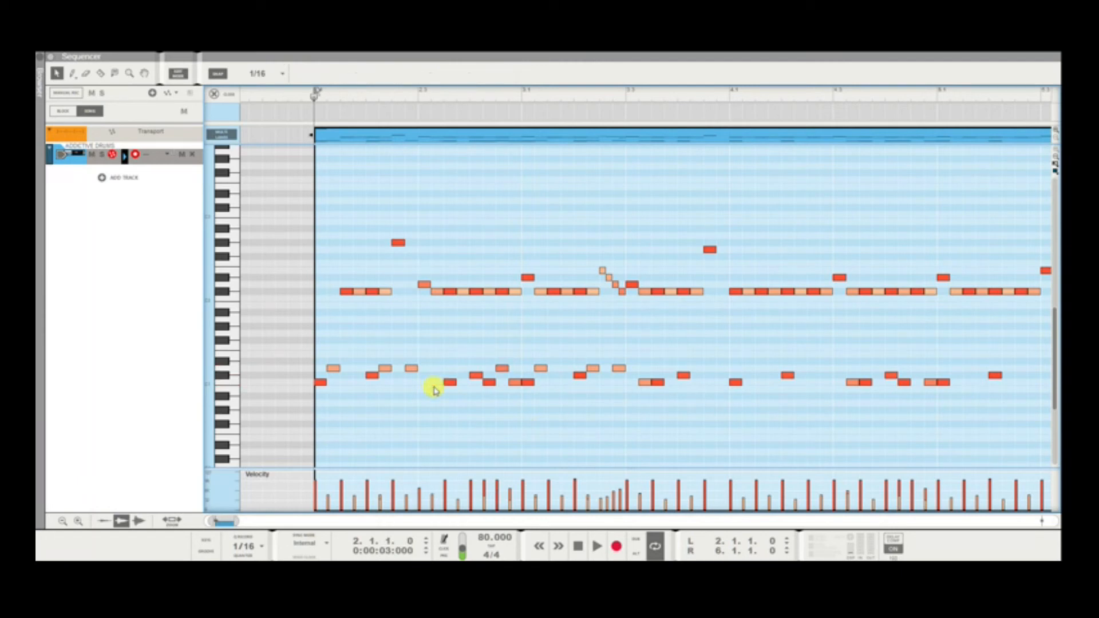
{"action": "key", "text": "space"}
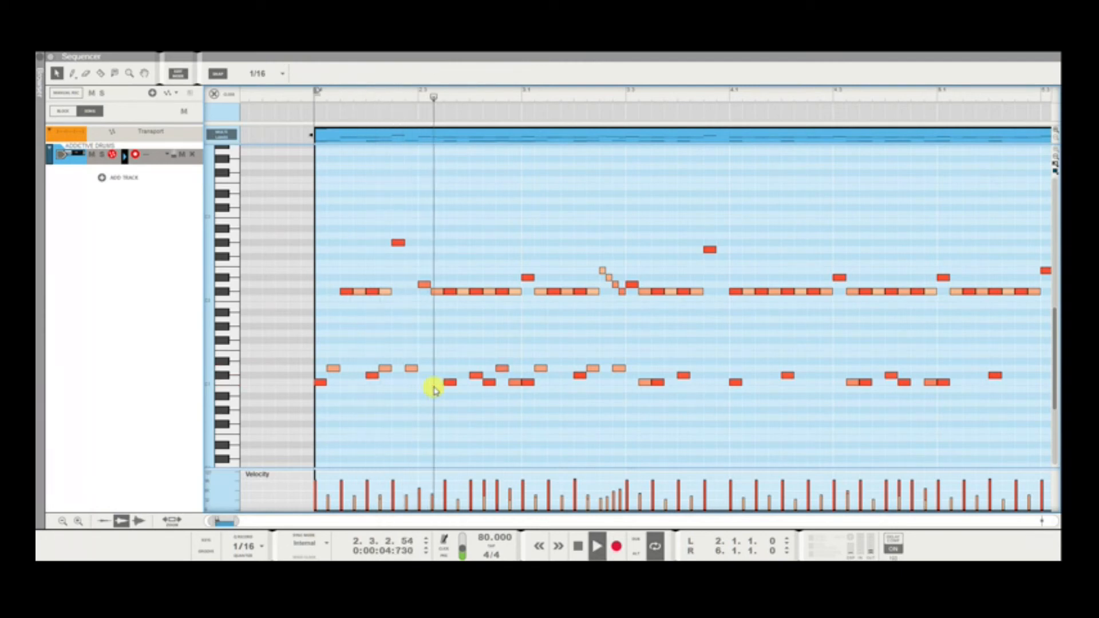
{"action": "key", "text": "space"}
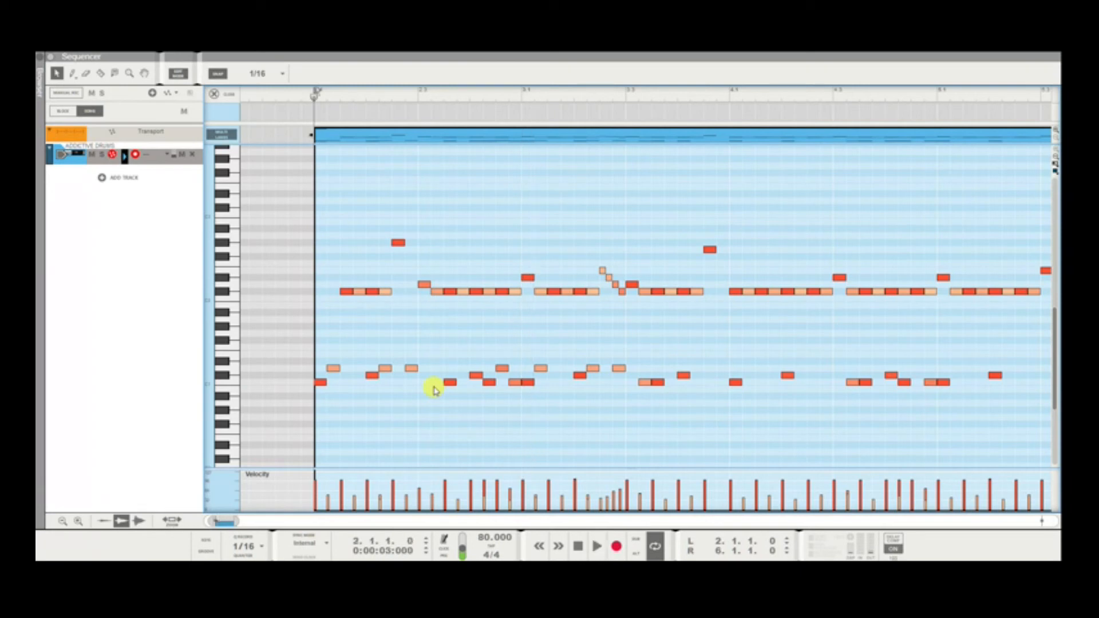
{"action": "key", "text": "space"}
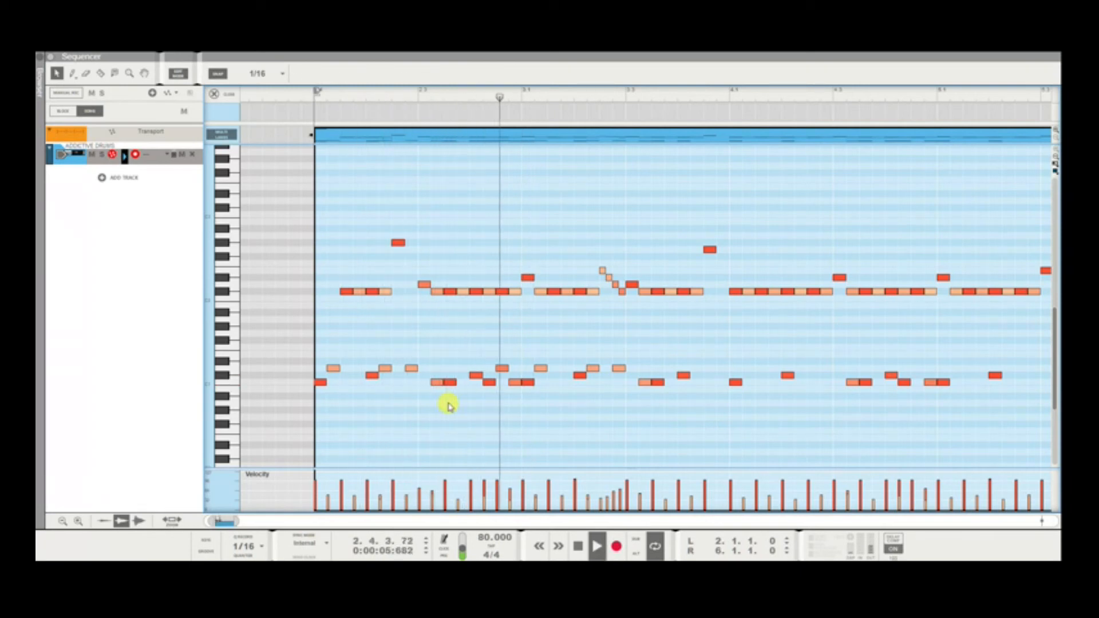
{"action": "key", "text": "space"}
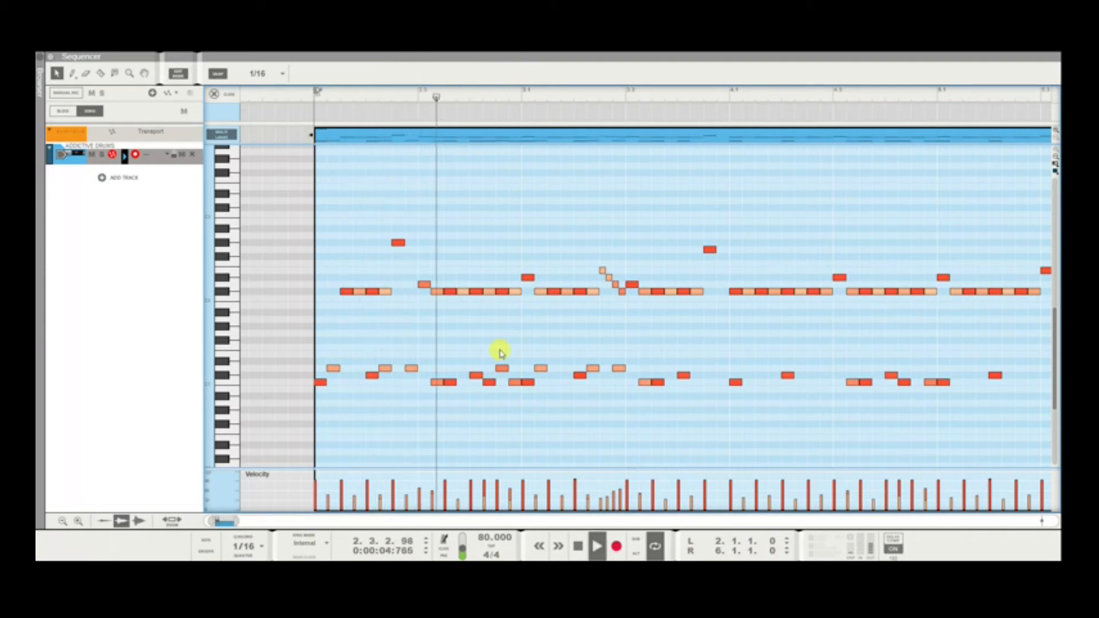
Delete the C1 note at 2.4.2 and the D1 note at 2.4.3, playing the pattern from 2.1.1 into bar 3.
{"action": "key", "text": "space"}
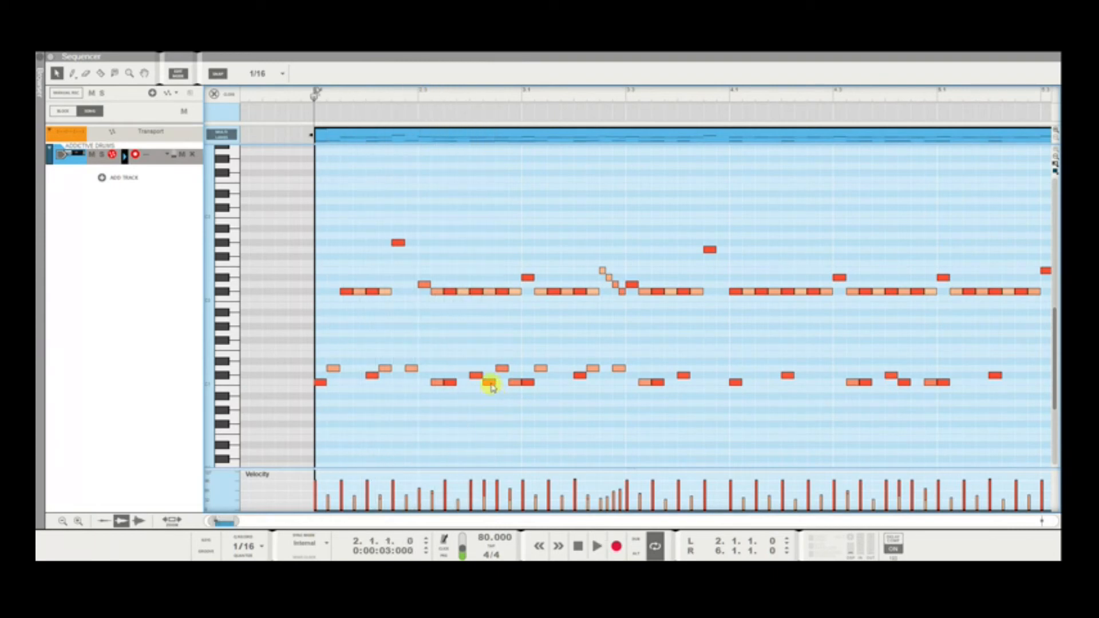
{"action": "key", "text": "space"}
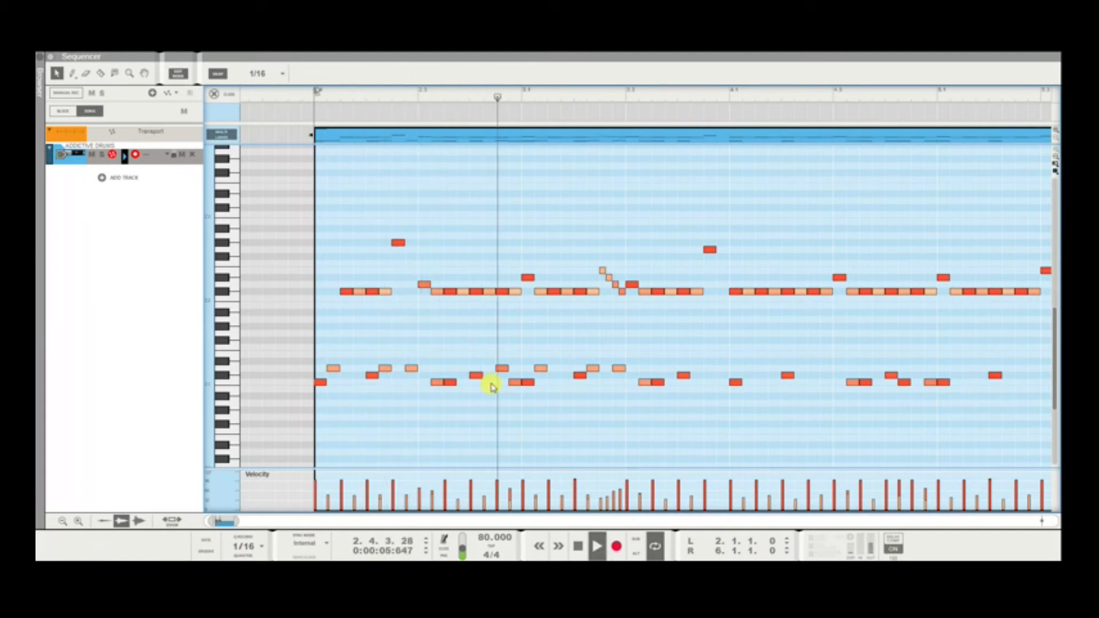
{"action": "key", "text": "space"}
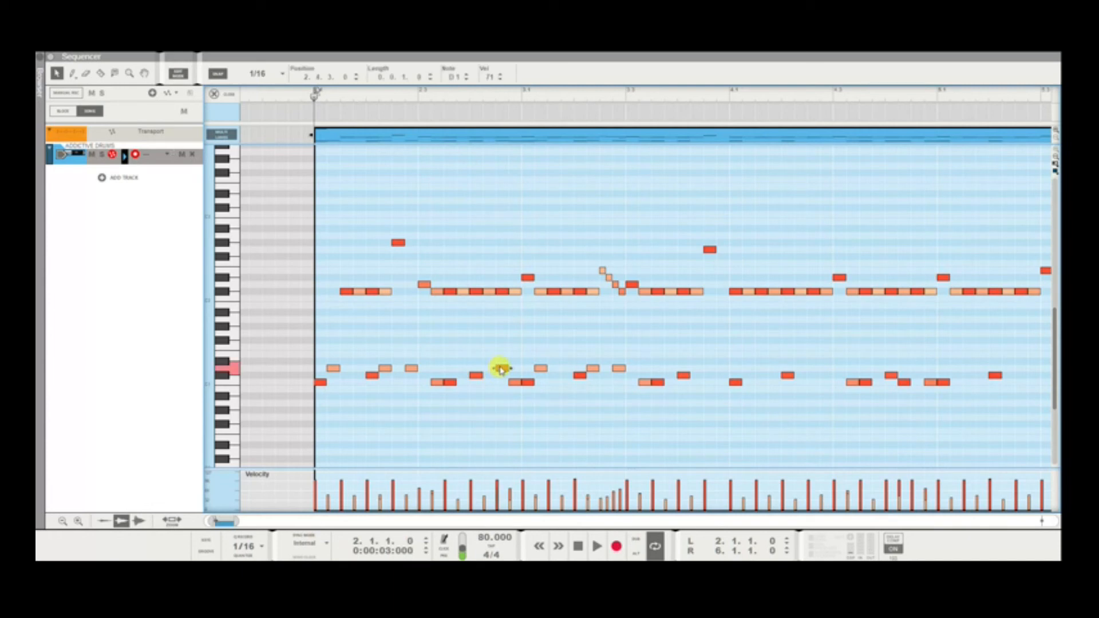
{"action": "key", "text": "space"}
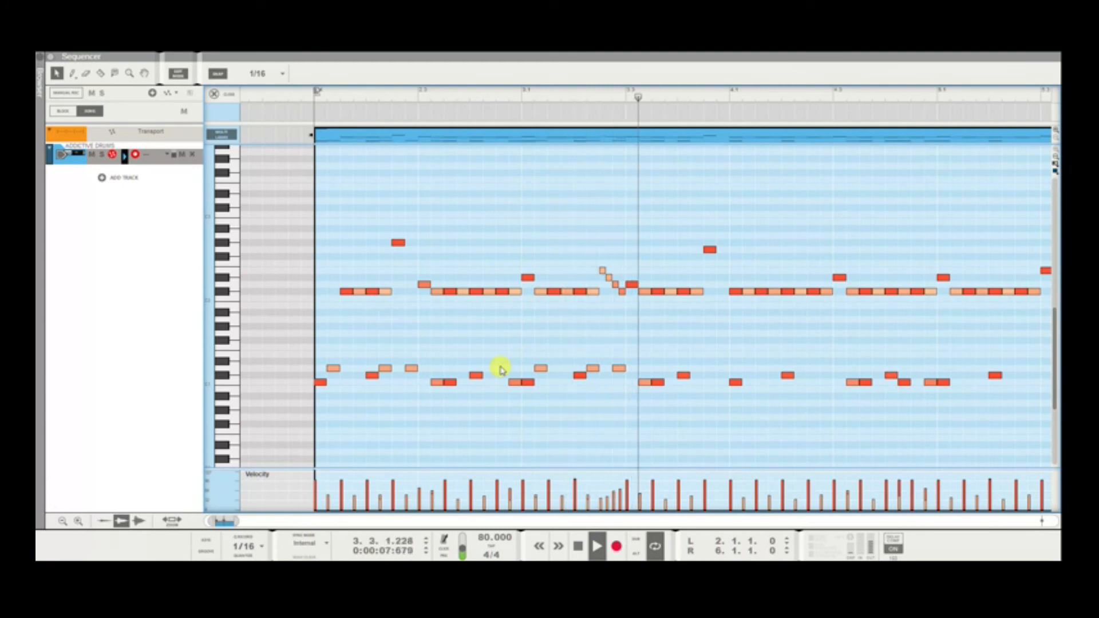
{"action": "key", "text": "space"}
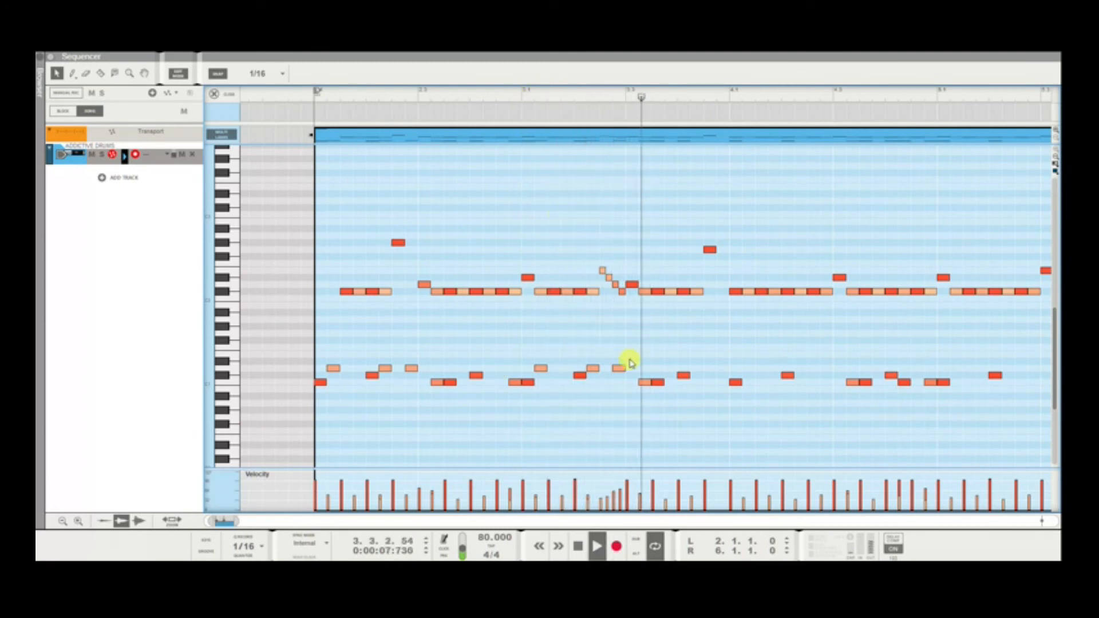
Delete the D1 note at 3.2.4 and play bar 3 repeatedly from 3.1.1.
{"action": "key", "text": "space"}
{"action": "key", "text": "space"}
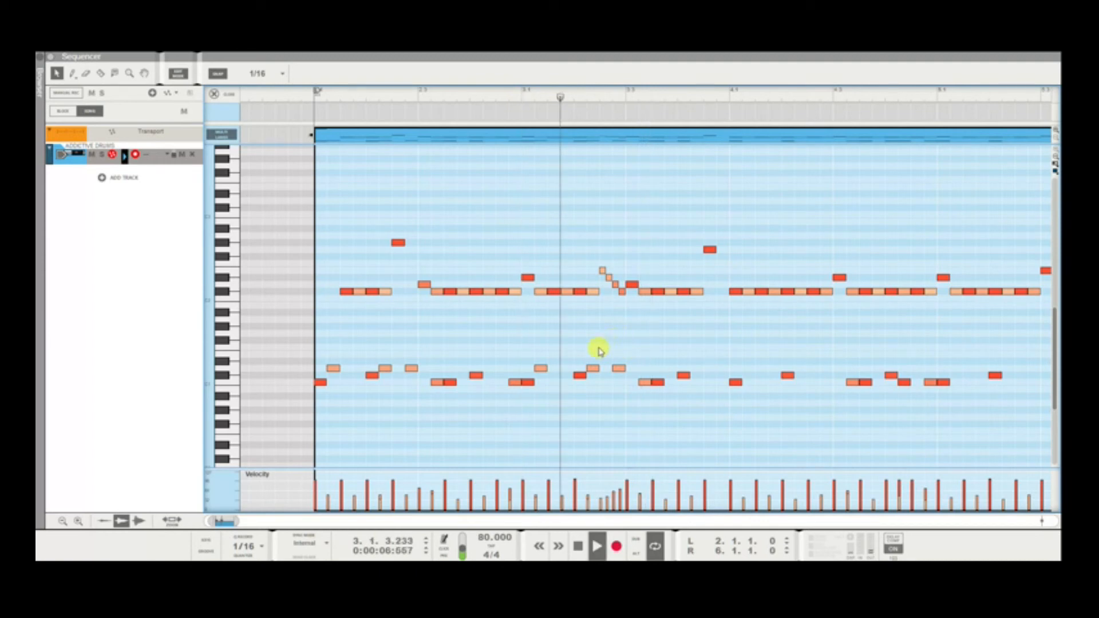
{"action": "key", "text": "space"}
{"action": "left_click_drag", "start_coordinate": [622, 375], "coordinate": [623, 376]}
{"action": "key", "text": "space"}
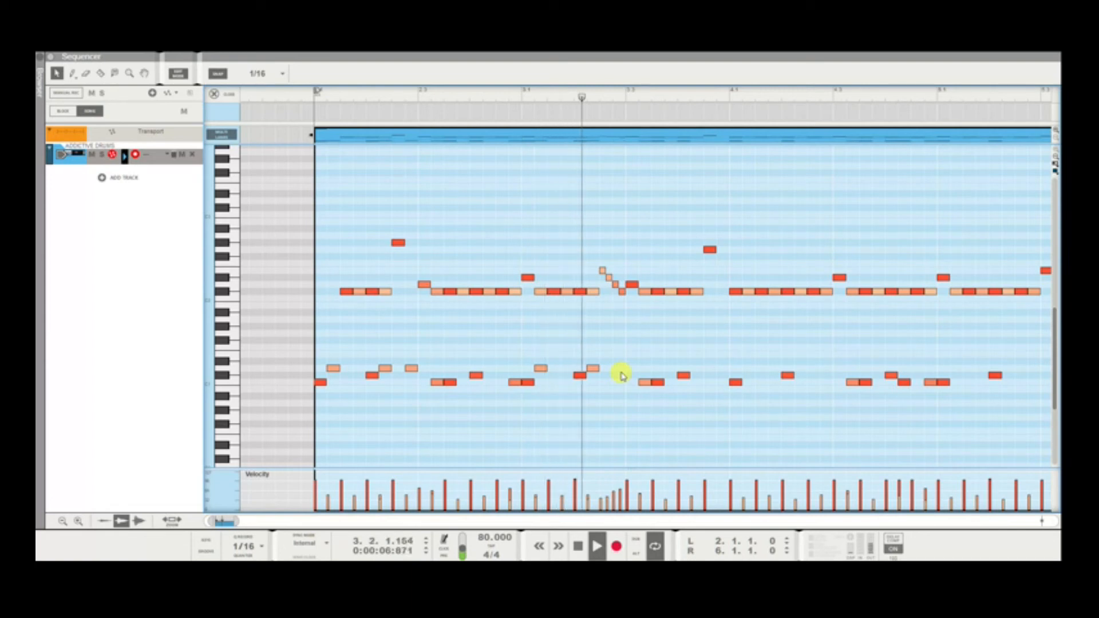
{"action": "key", "text": "space"}
{"action": "key", "text": "space"}
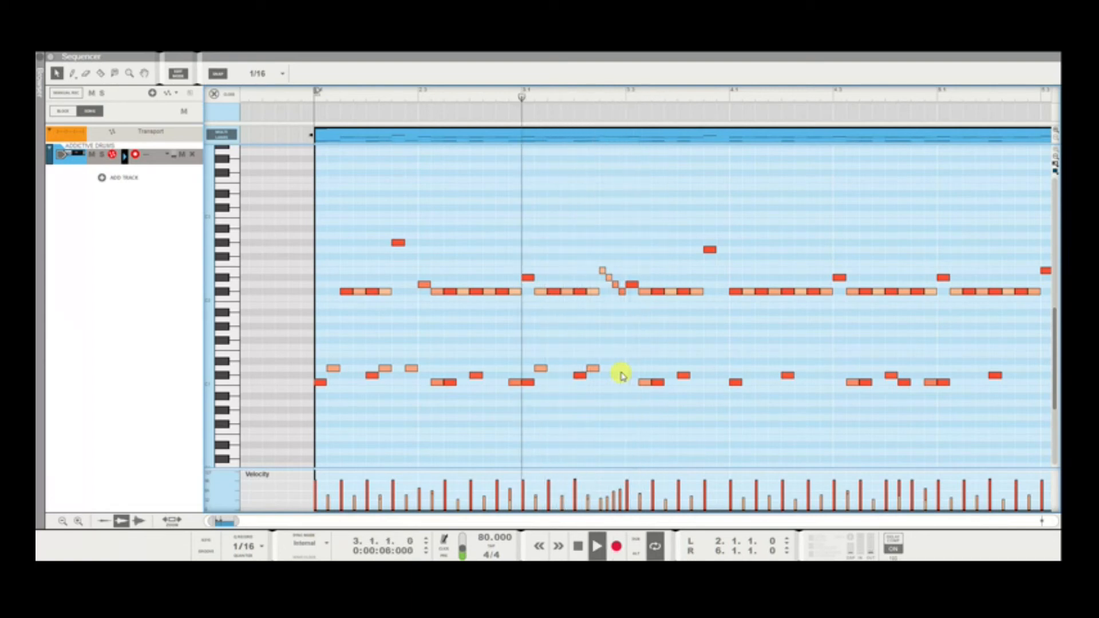
{"action": "key", "text": "space"}
{"action": "key", "text": "space"}
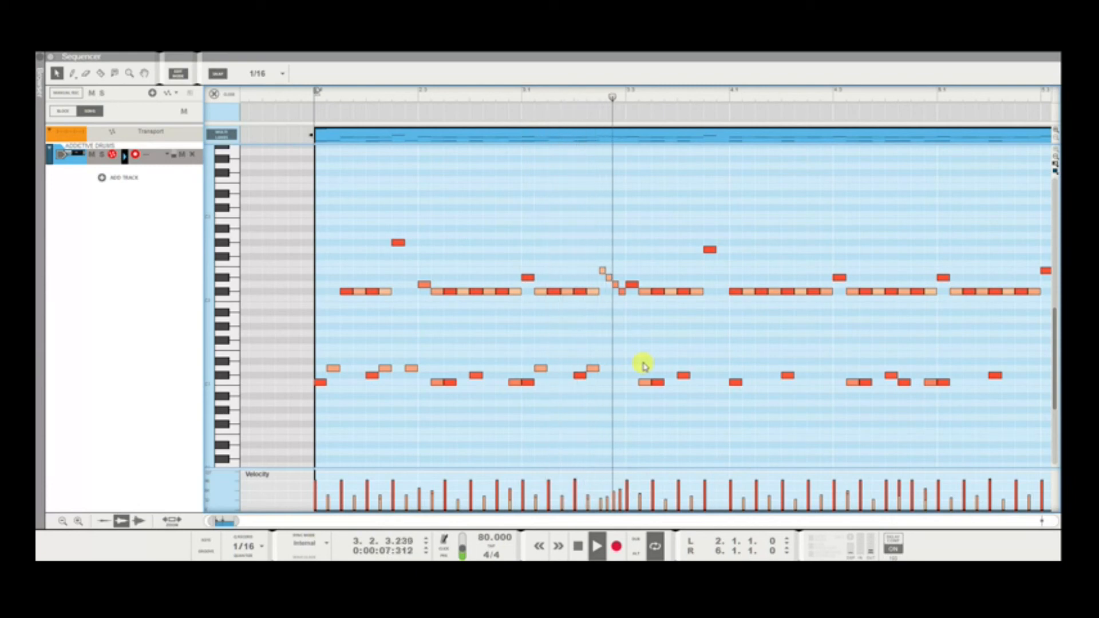
{"action": "key", "text": "space"}
{"action": "key", "text": "space"}
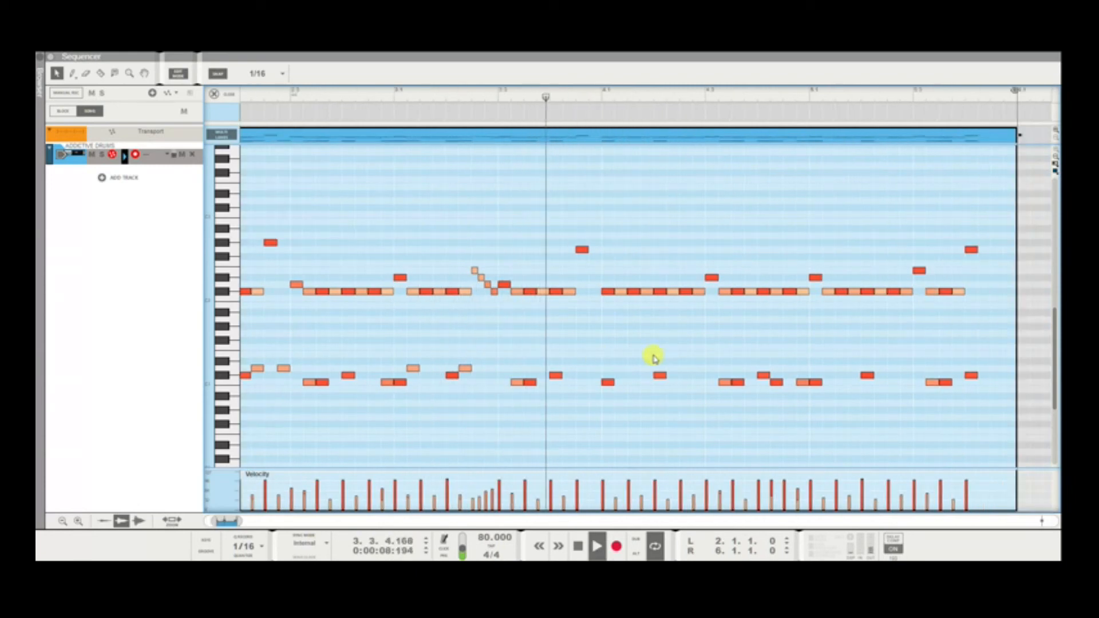
Copy the D1 note at 3.2.2 to 3.3.2 and play bar 3.
{"action": "key", "text": "space"}
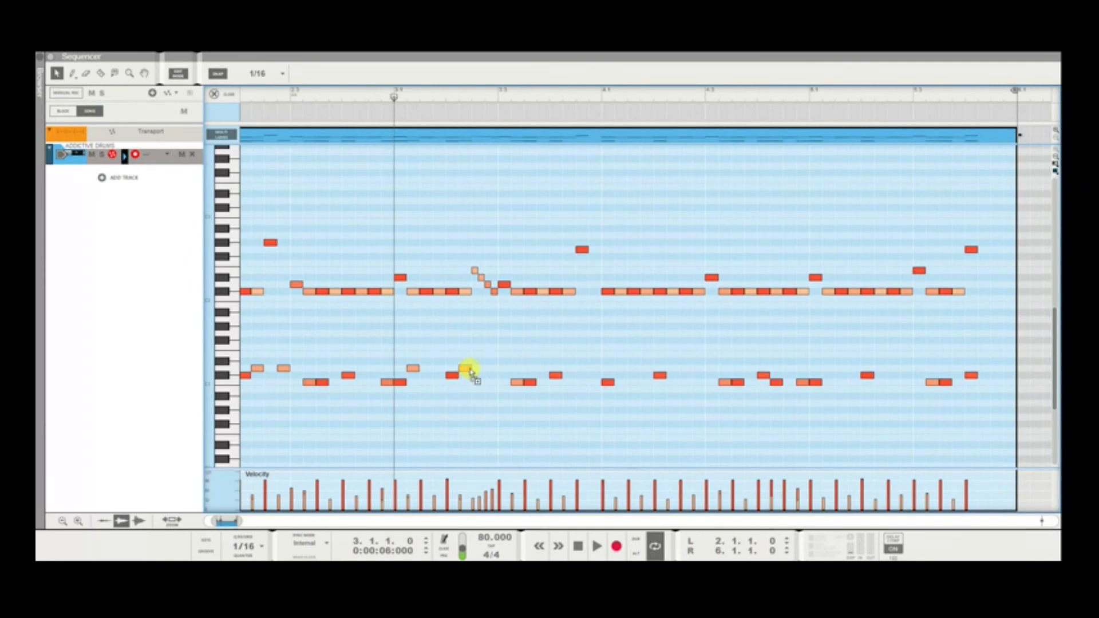
{"action": "key", "text": "space"}
{"action": "left_click", "coordinate": [538, 346]}
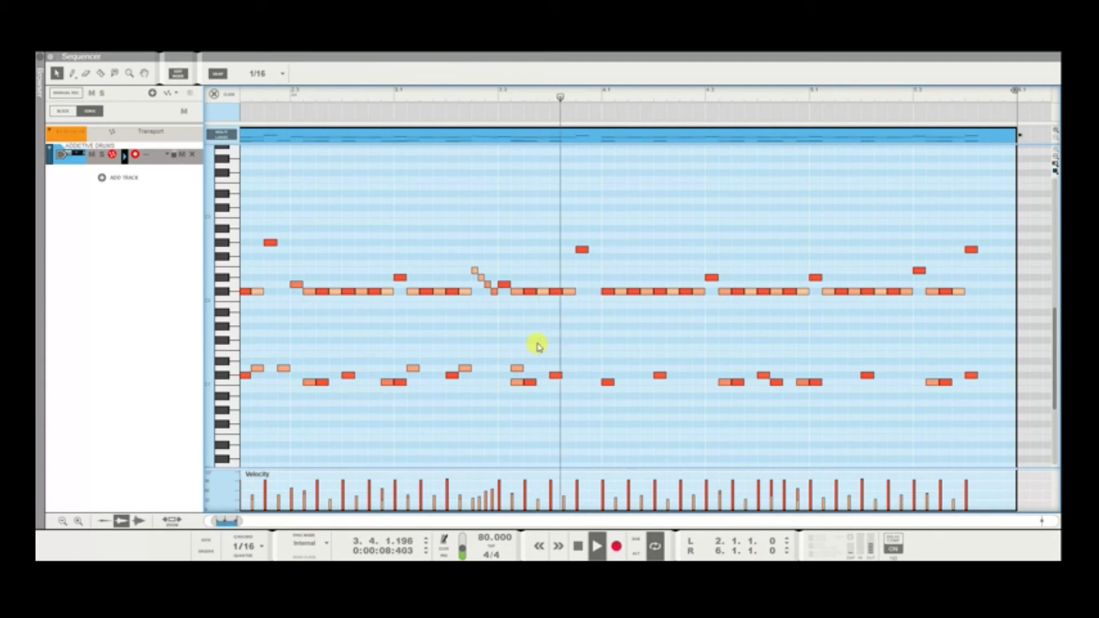
Delete the D1 note at 3.3.2 and replay bar 3 from 3.1.1.
{"action": "key", "text": "space"}
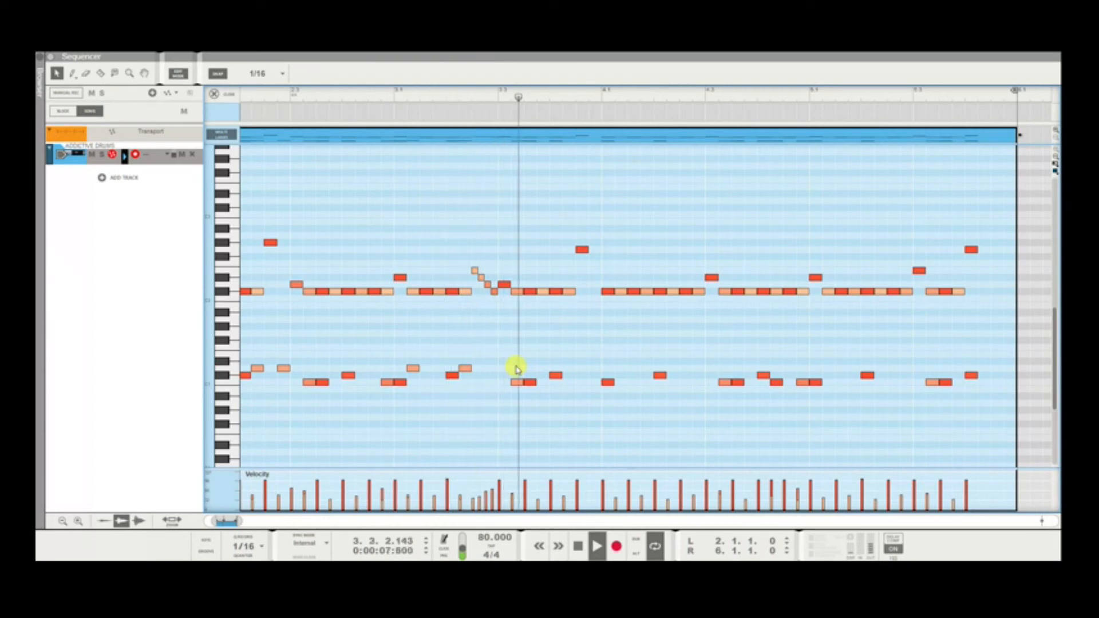
{"action": "key", "text": "space"}
{"action": "key", "text": "space"}
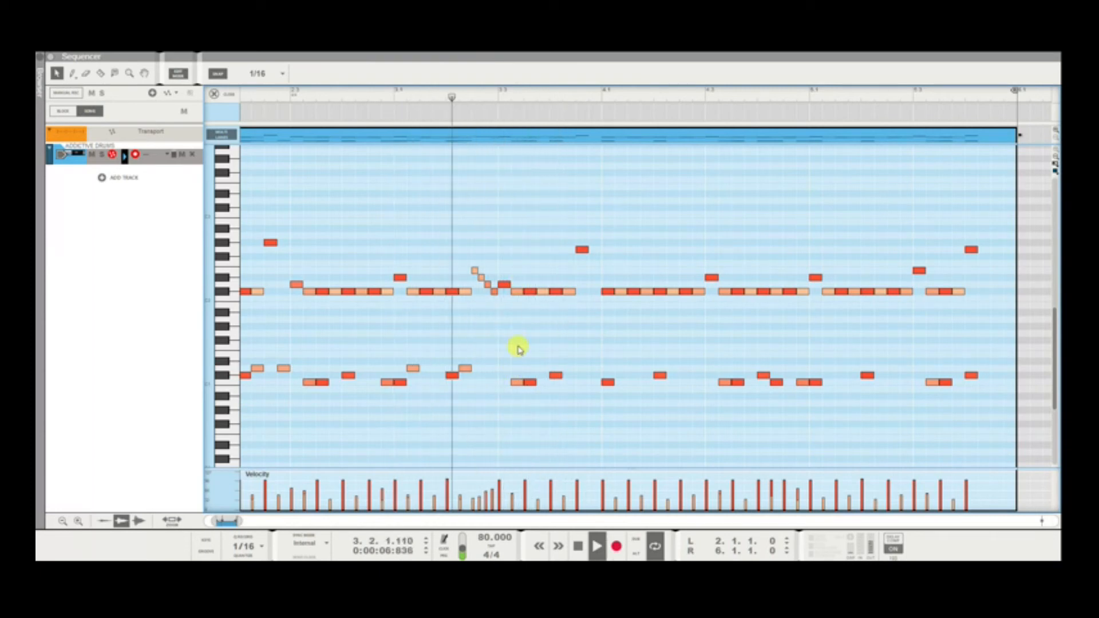
Copy a soft D1 note to 3.3.1 and play bar 3 from 3.1.1 to its end.
{"action": "key", "text": "space"}
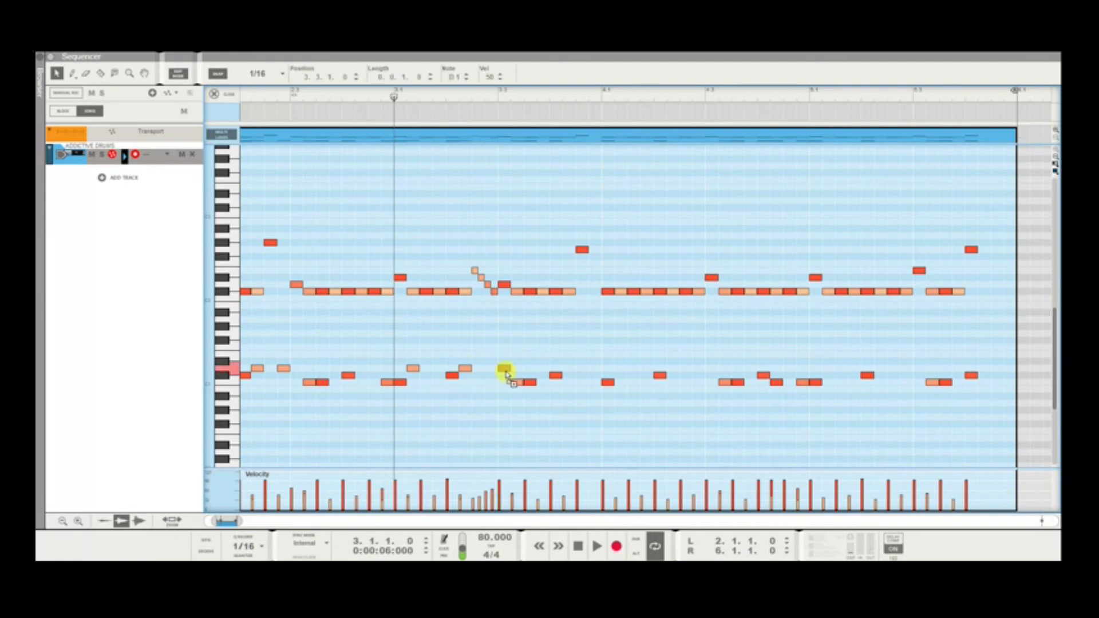
{"action": "left_click", "coordinate": [526, 369]}
{"action": "key", "text": "space"}
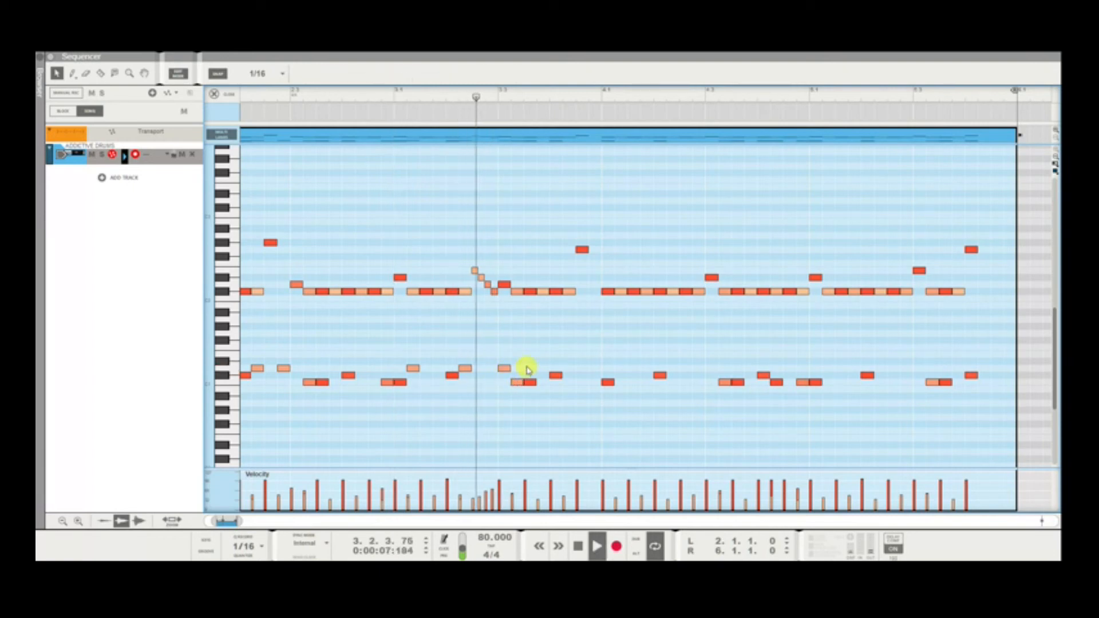
{"action": "key", "text": "space"}
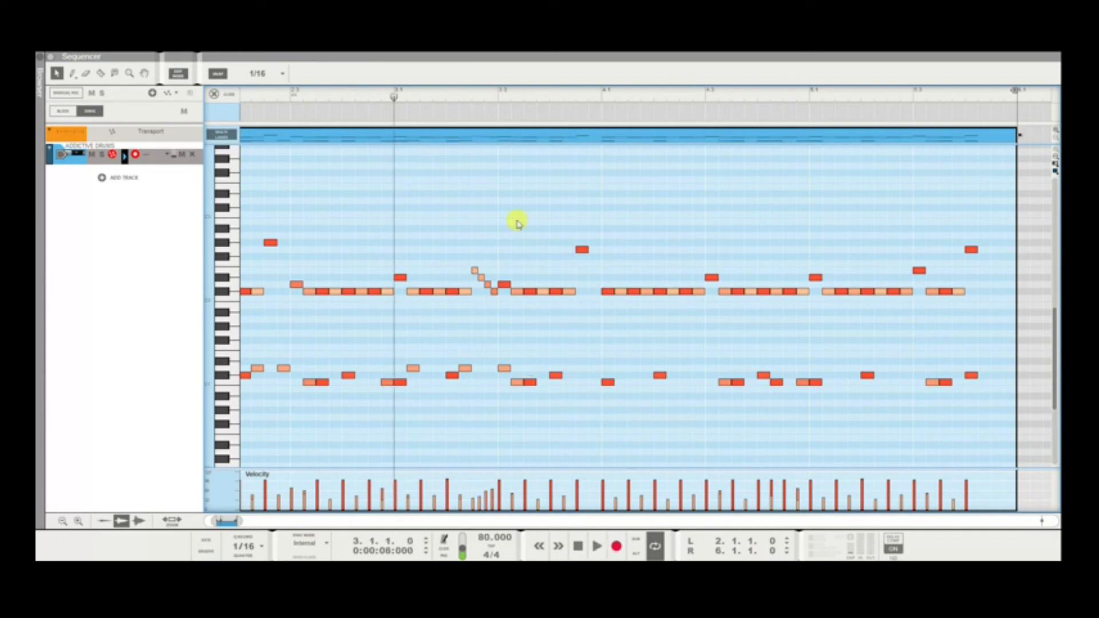
{"action": "key", "text": "space"}
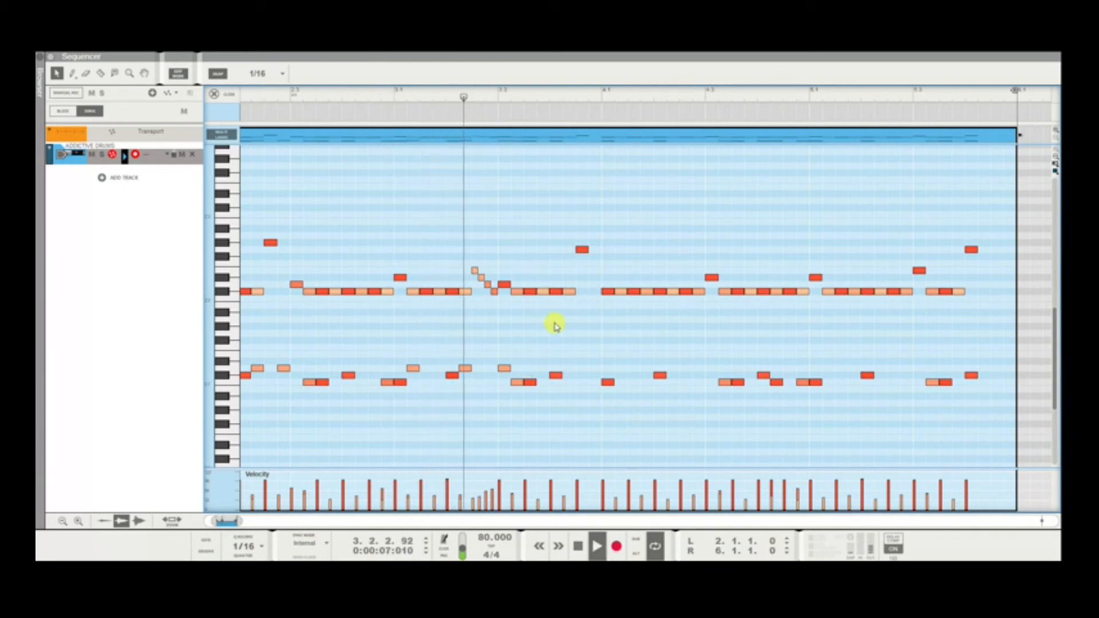
{"action": "scroll", "coordinate": [553, 318], "scroll_direction": "down", "scroll_amount": 3}
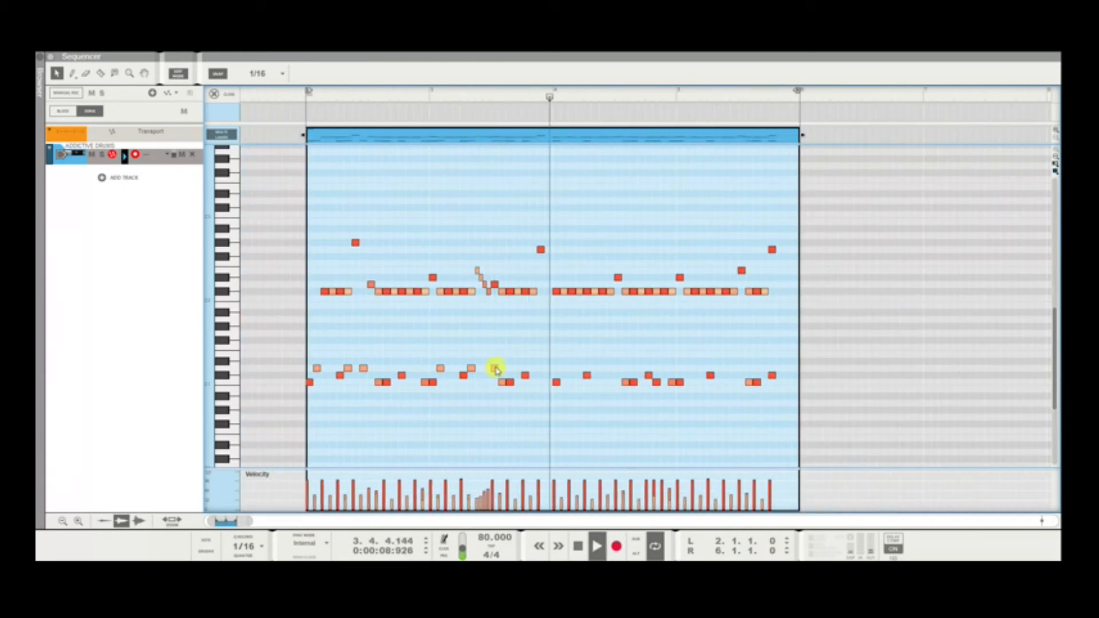
Delete the D1 note at 3.3.1 and play bar 3 again from 3.1.1.
{"action": "key", "text": "space"}
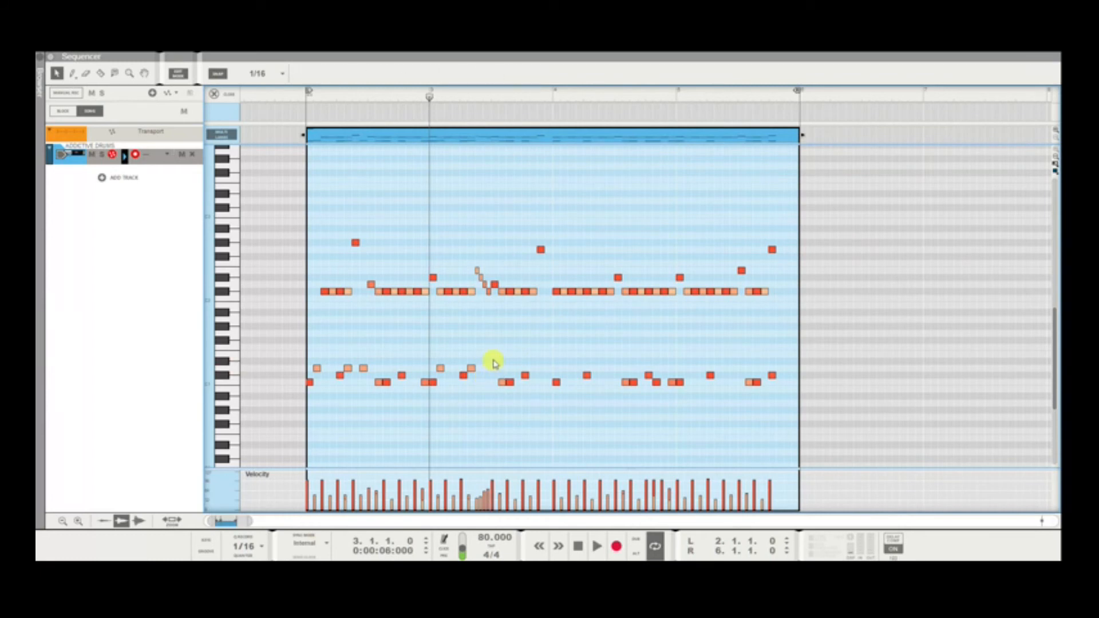
{"action": "key", "text": "space"}
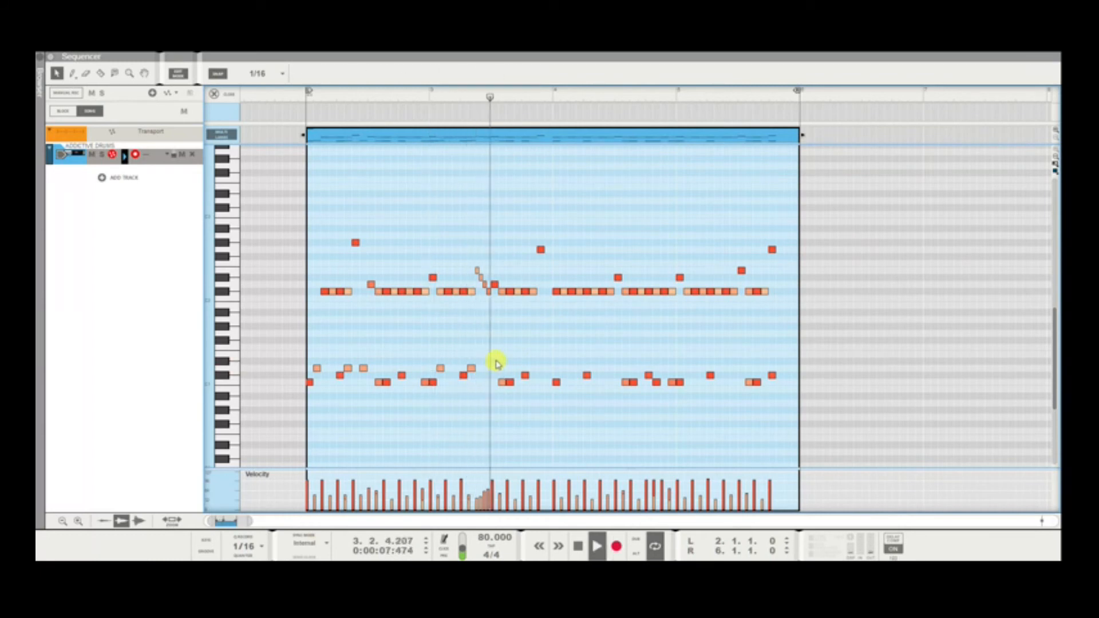
{"action": "key", "text": "space"}
{"action": "key", "text": "space"}
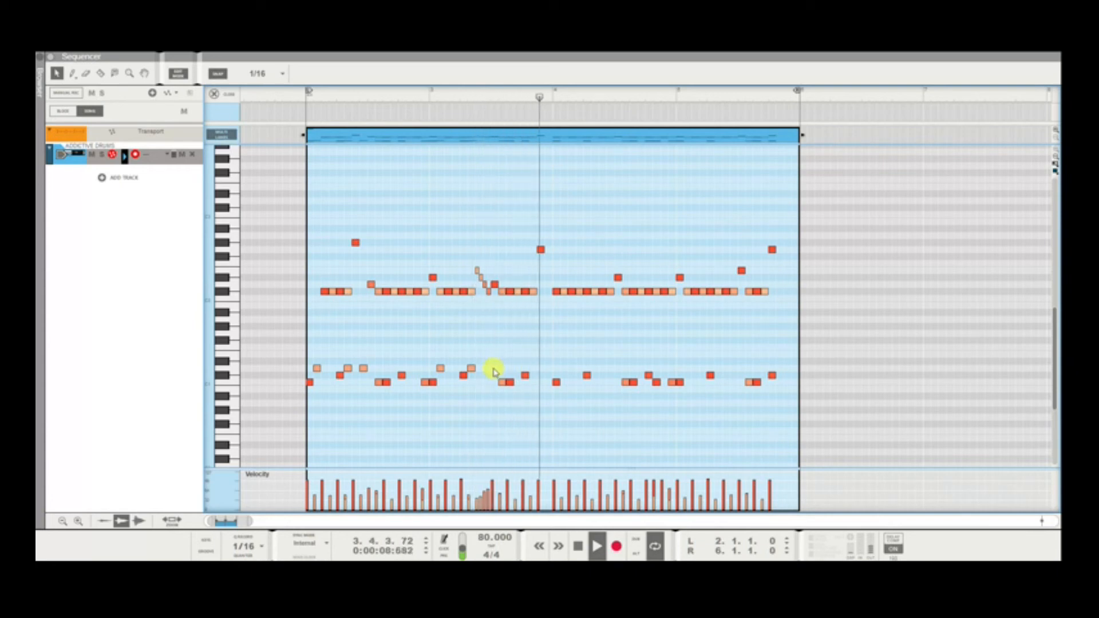
Add a D1 note at 3.4.2, lower its velocity to match the soft hits, and play bar 3.
{"action": "key", "text": "space"}
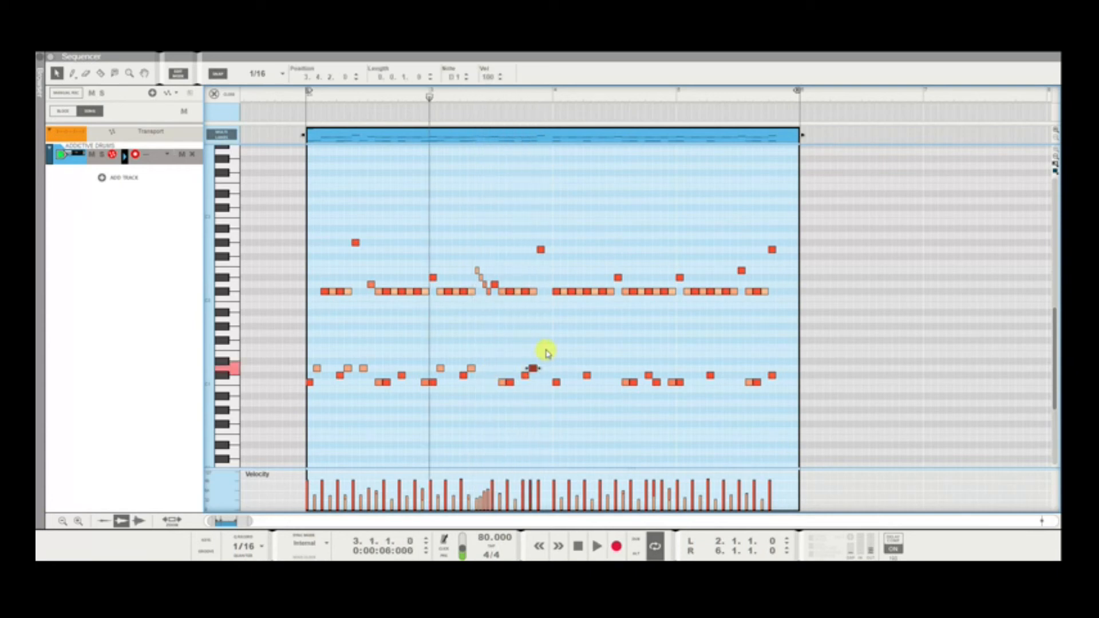
{"action": "left_click_drag", "start_coordinate": [490, 80], "coordinate": [504, 177]}
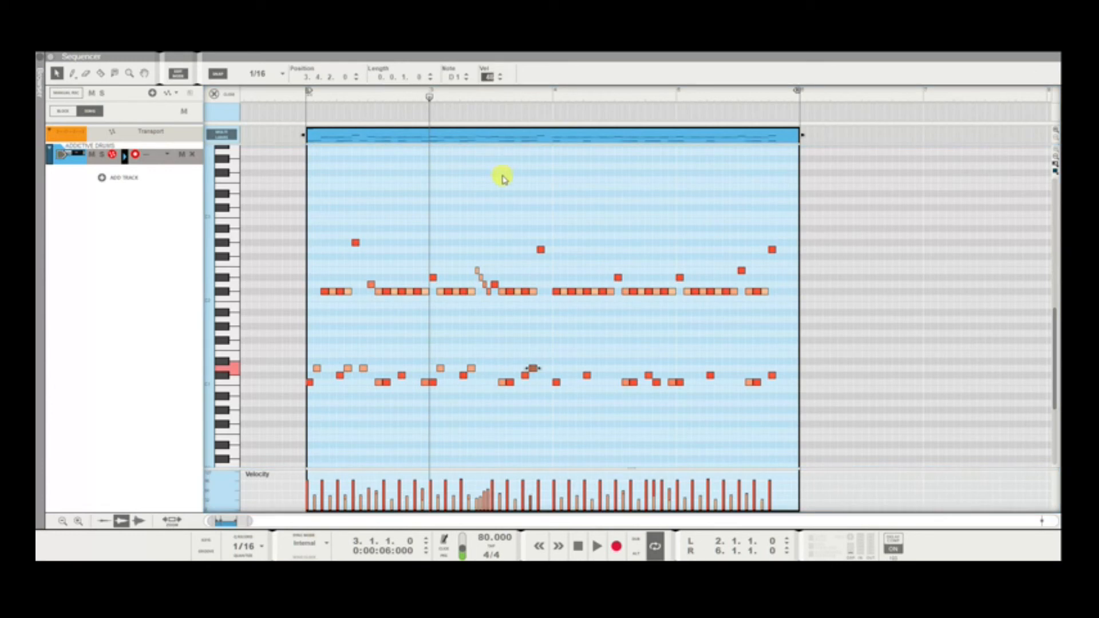
{"action": "left_click", "coordinate": [540, 321]}
{"action": "key", "text": "space"}
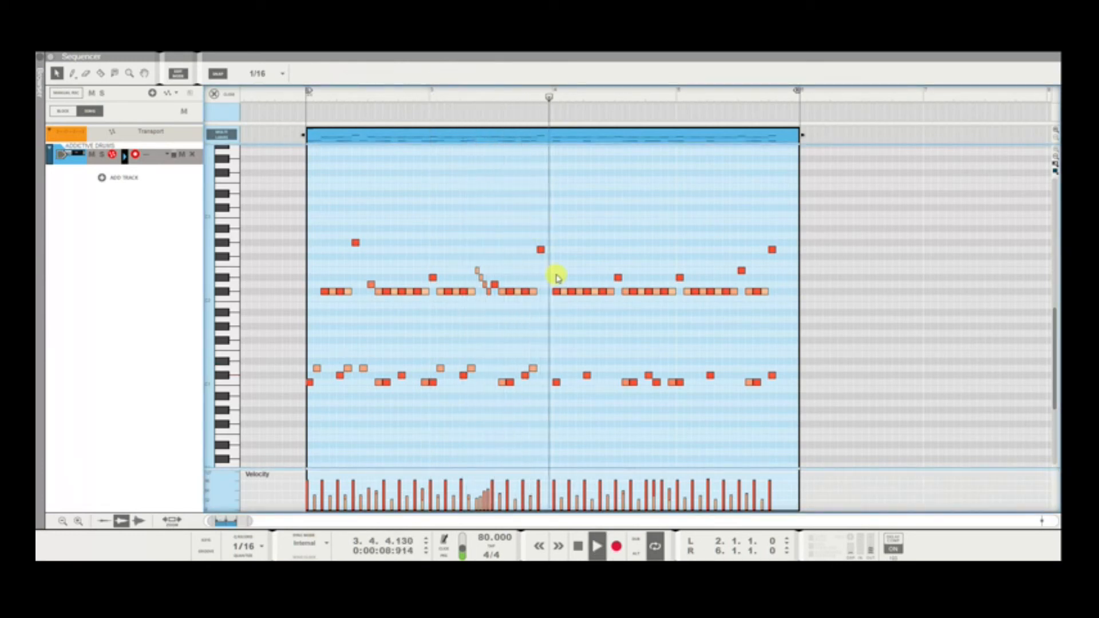
Copy the six soft D1 notes of bars 2 and 3 into bars 4 and 5, starting at 4.1.2, and play the pattern.
{"action": "key", "text": "space"}
{"action": "mouse_move", "coordinate": [310, 359]}
{"action": "left_mouse_down"}
{"action": "mouse_move", "coordinate": [301, 368]}
{"action": "mouse_move", "coordinate": [315, 369]}
{"action": "left_mouse_up"}
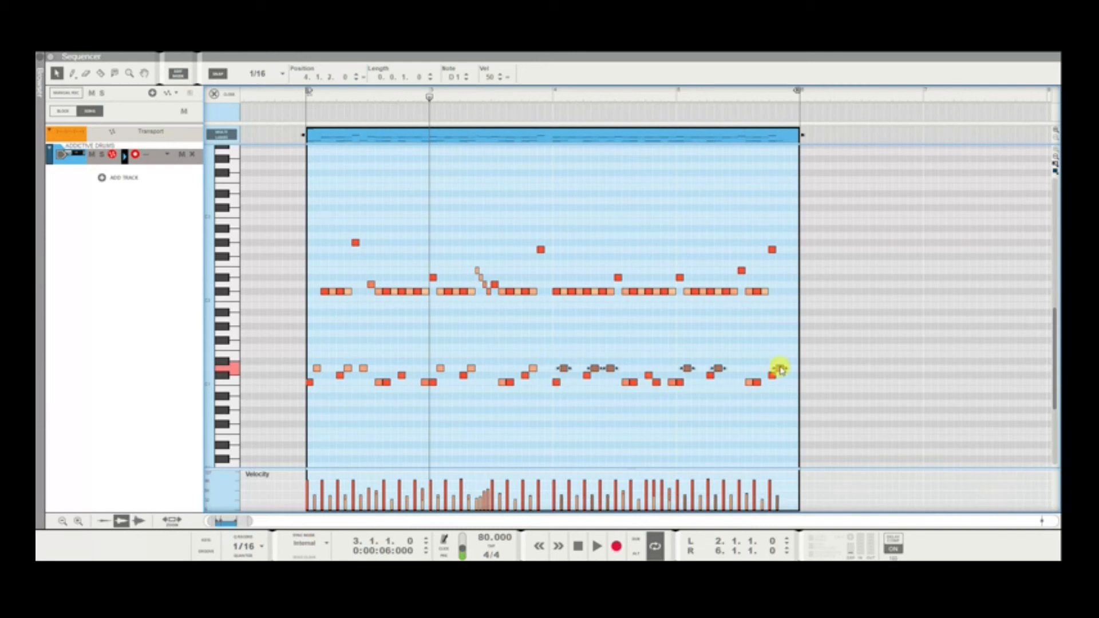
{"action": "key", "text": "space"}
{"action": "left_click", "coordinate": [782, 348]}
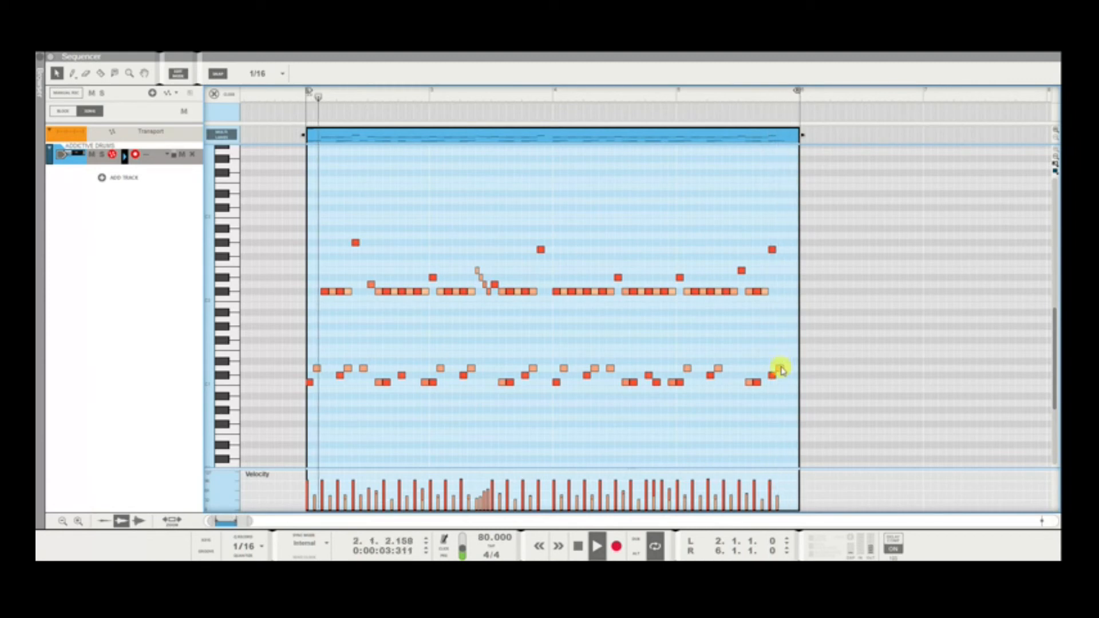
Delete the last D1 note at 5.4.2 and return the playback position to the start of the clip.
{"action": "key", "text": "space"}
{"action": "left_click", "coordinate": [781, 371]}
{"action": "key", "text": "space"}
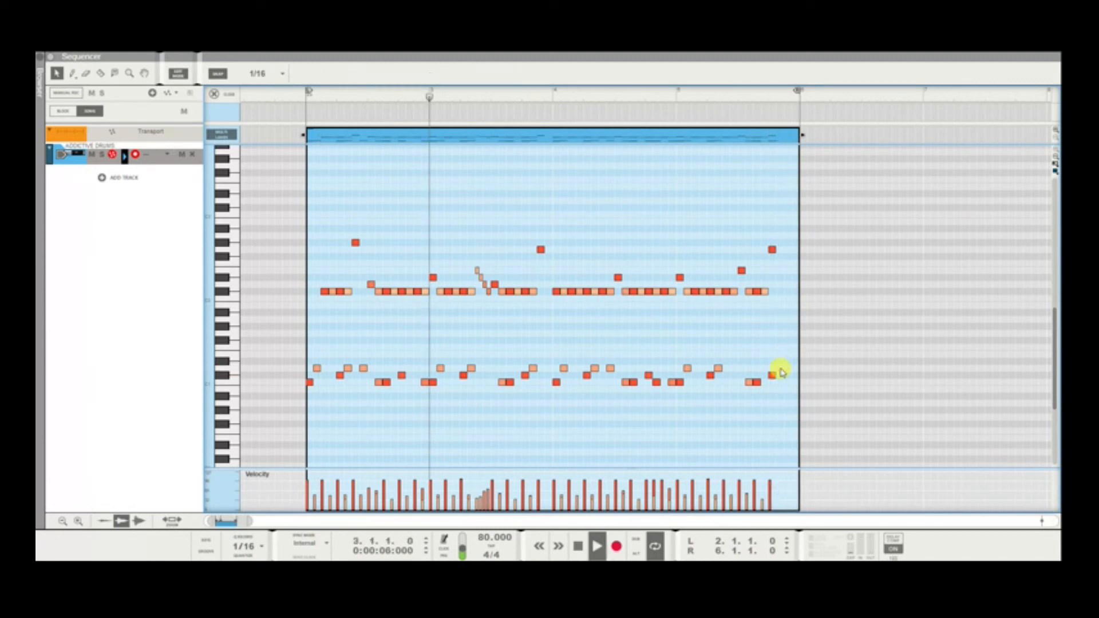
{"action": "key", "text": "space"}
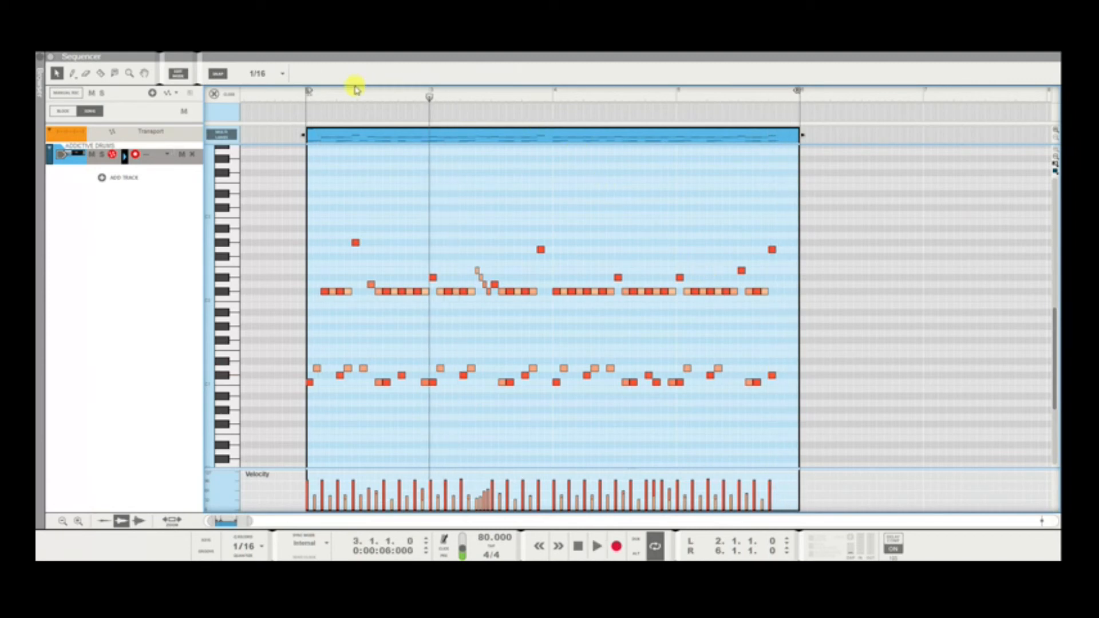
{"action": "left_click", "coordinate": [299, 96]}
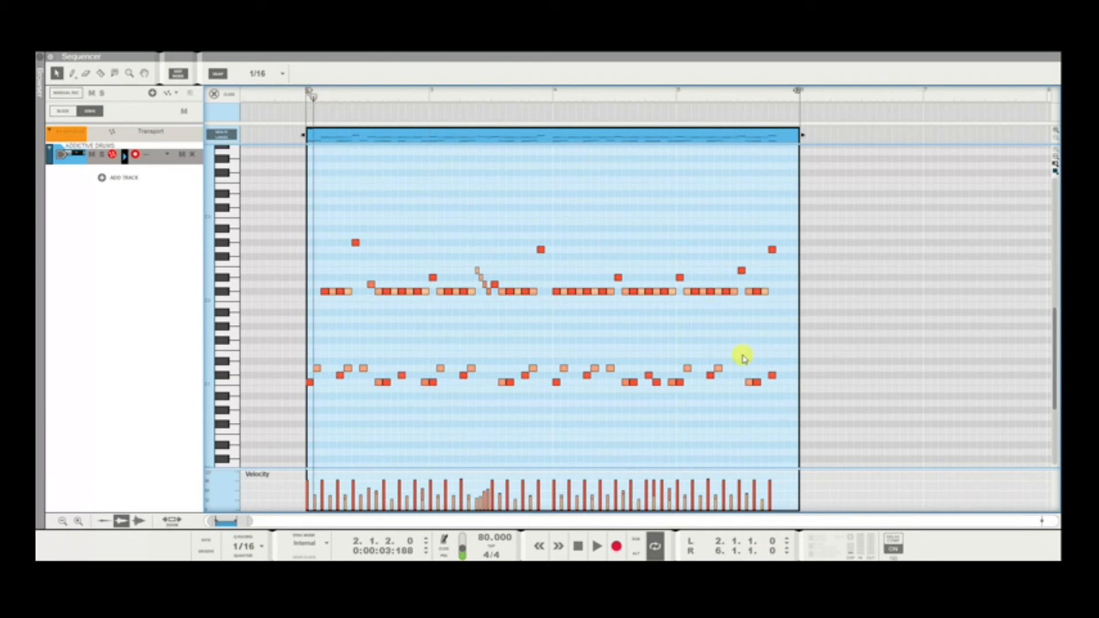
Select all the soft D1 notes and play the whole pattern from 2.1.1.
{"action": "left_click_drag", "start_coordinate": [724, 373], "coordinate": [316, 371]}
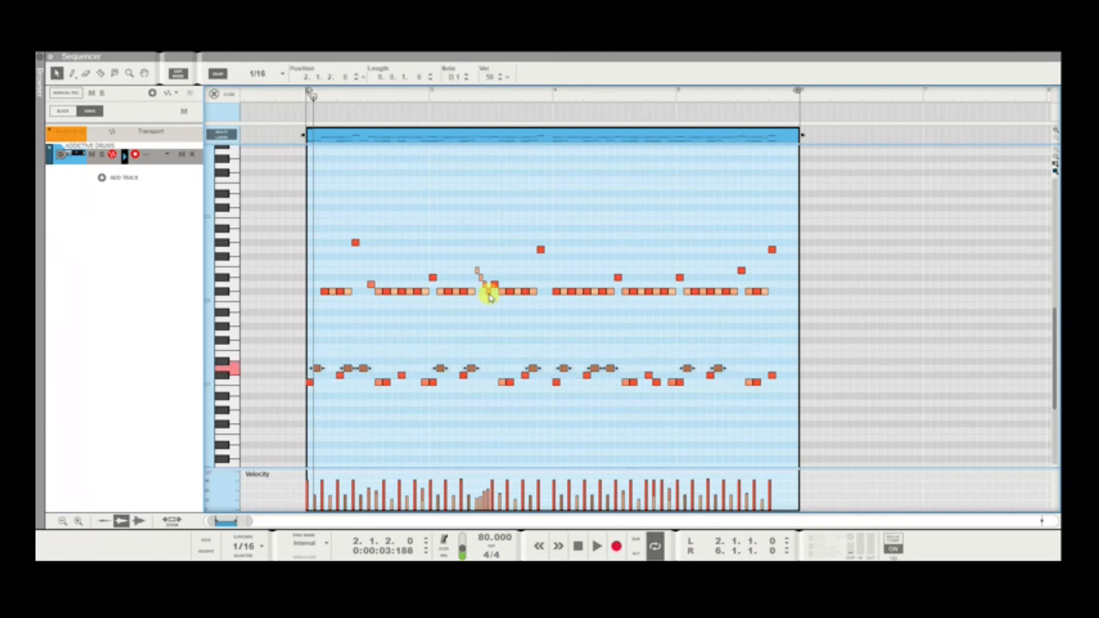
{"action": "key", "text": "space"}
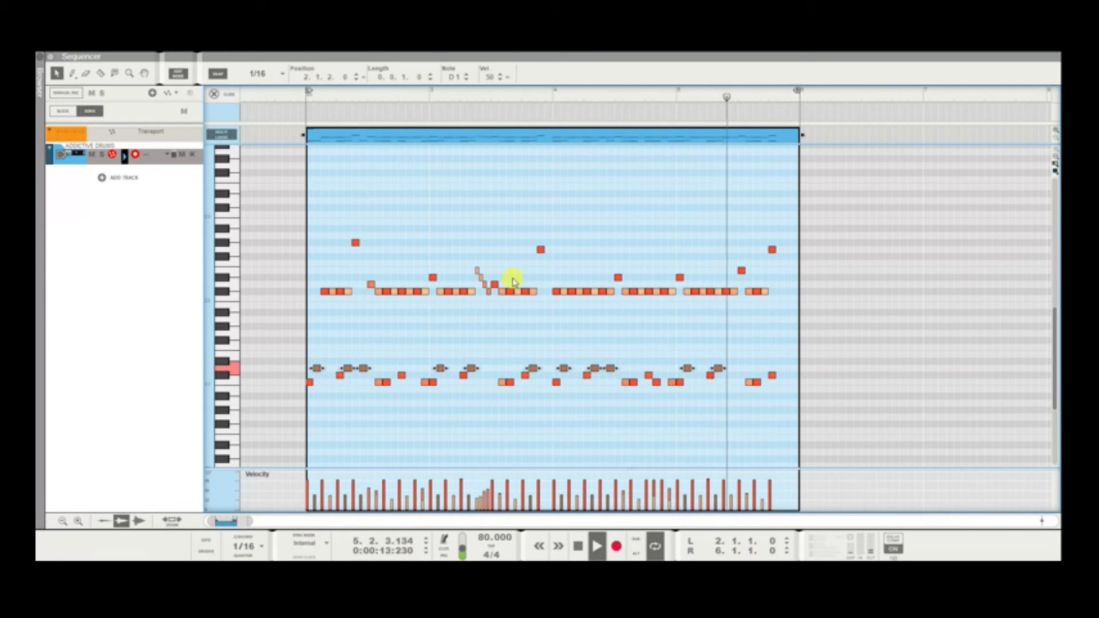
{"action": "key", "text": "space"}
Audition the ending of the pattern repeatedly from 4.4.4 with the D1 notes deselected.
{"action": "left_click", "coordinate": [668, 95]}
{"action": "key", "text": "space"}
{"action": "left_click", "coordinate": [748, 360]}
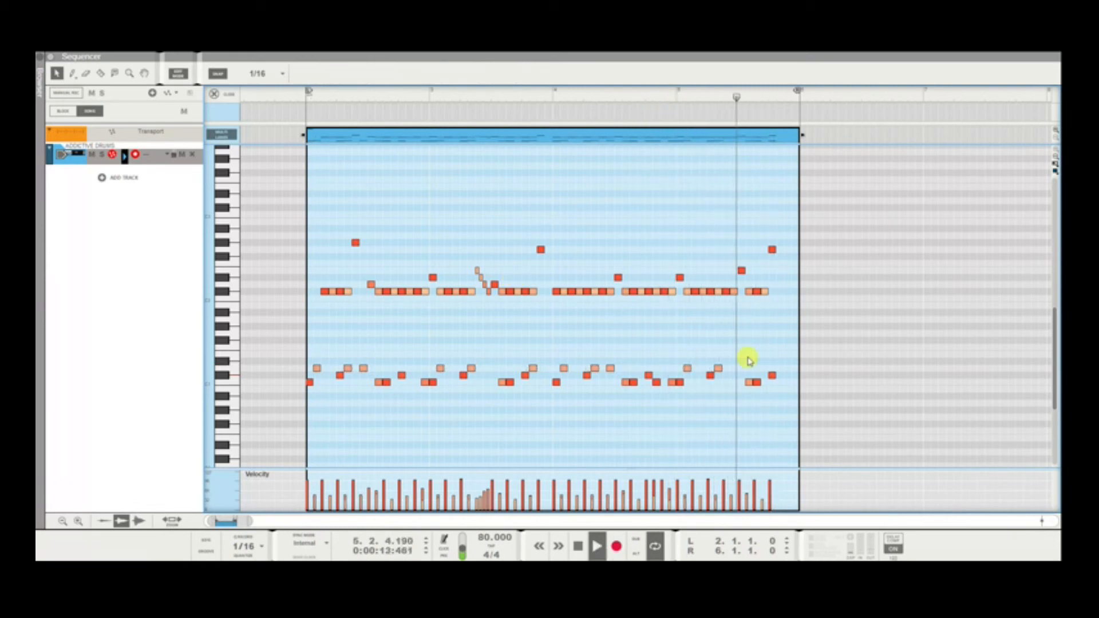
{"action": "key", "text": "space"}
{"action": "key", "text": "space"}
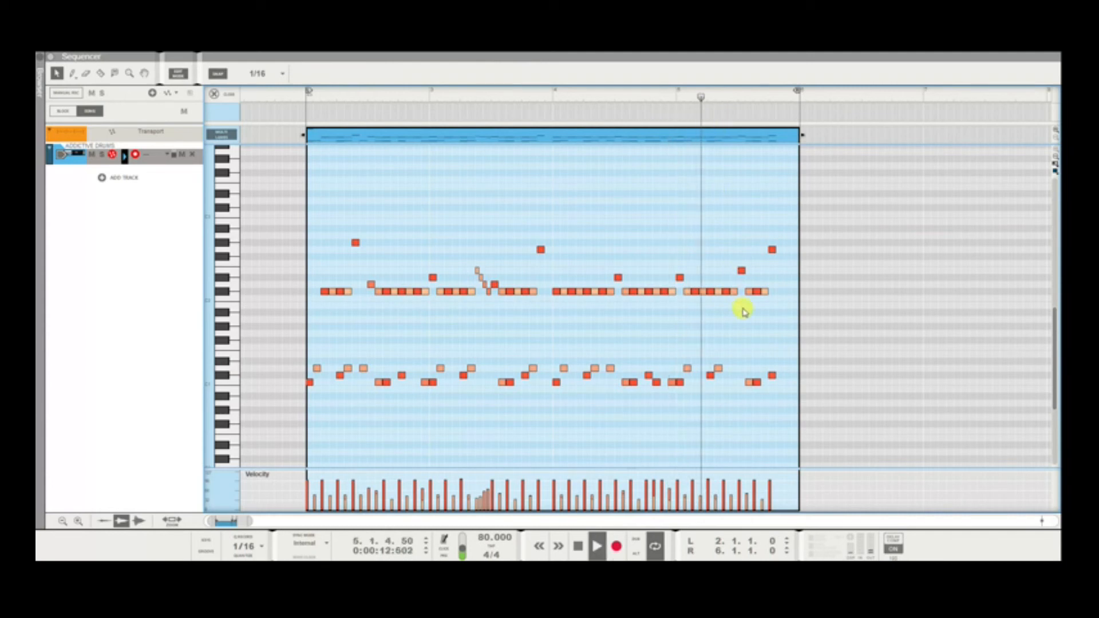
{"action": "key", "text": "space"}
{"action": "left_click_drag", "start_coordinate": [703, 109], "coordinate": [718, 162]}
{"action": "key", "text": "space"}
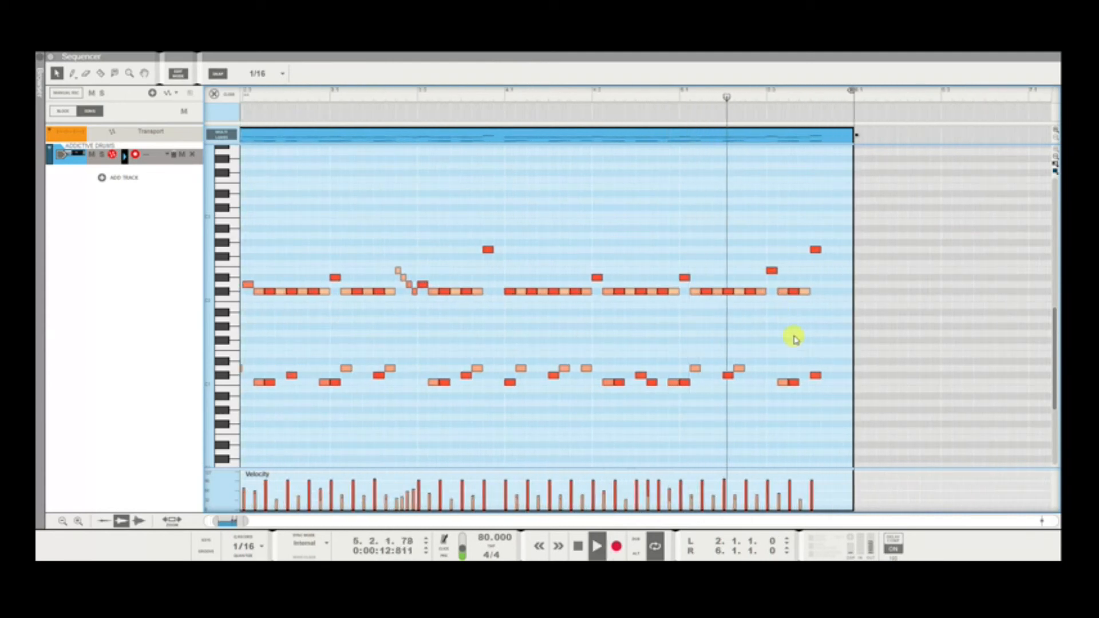
{"action": "key", "text": "space"}
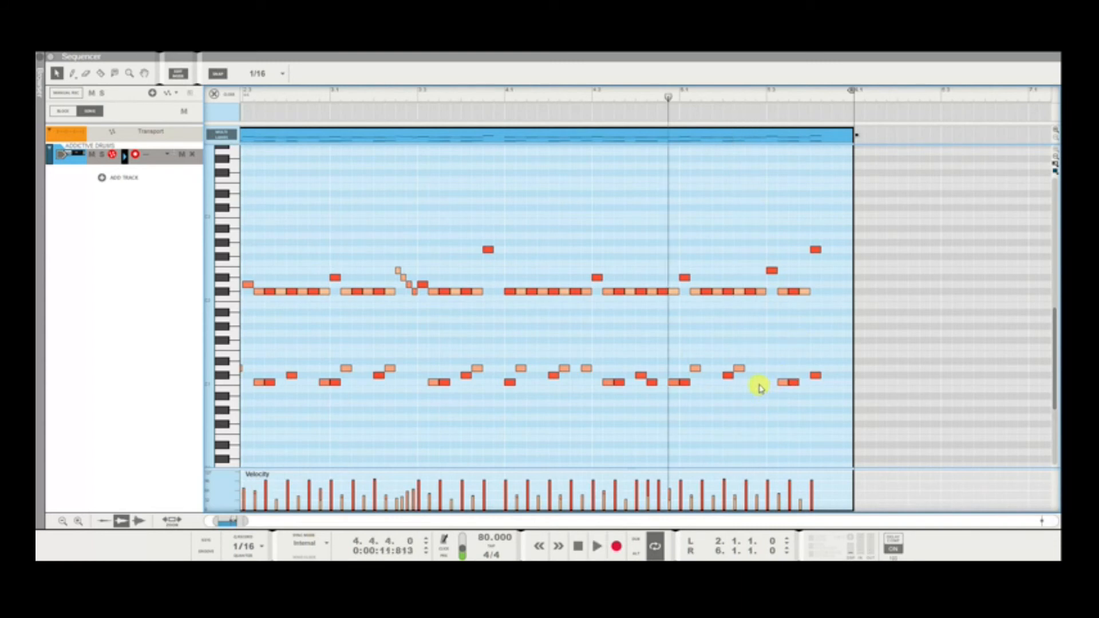
Add a C1 note at 5.2.4 and play the pattern's ending from 4.4.4.
{"action": "left_click", "coordinate": [760, 383]}
{"action": "key", "text": "space"}
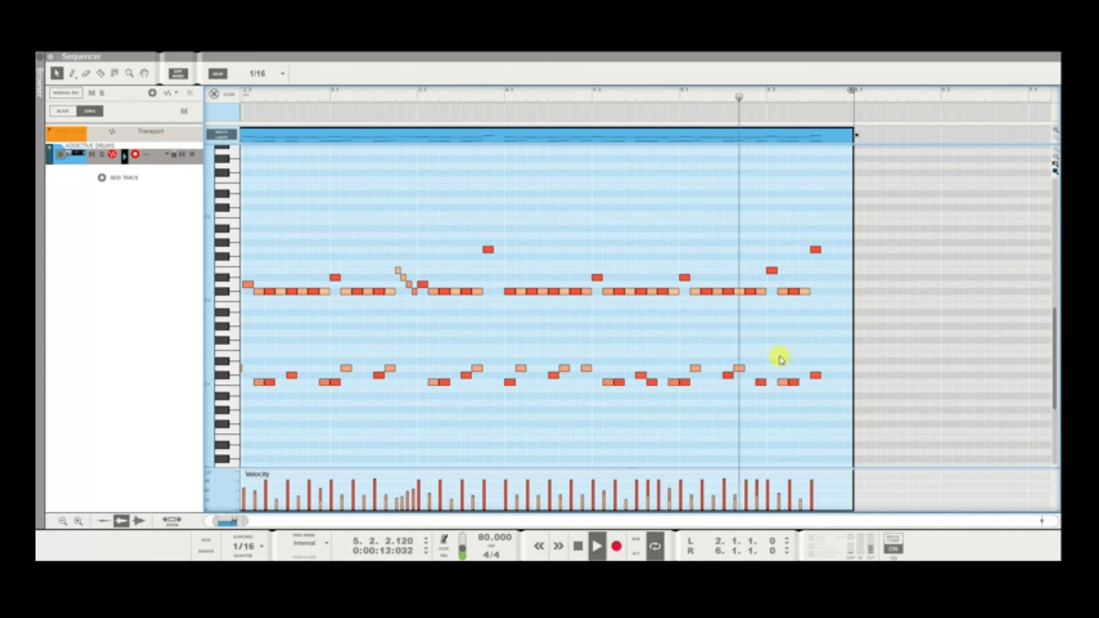
{"action": "key", "text": "space"}
{"action": "key", "text": "space"}
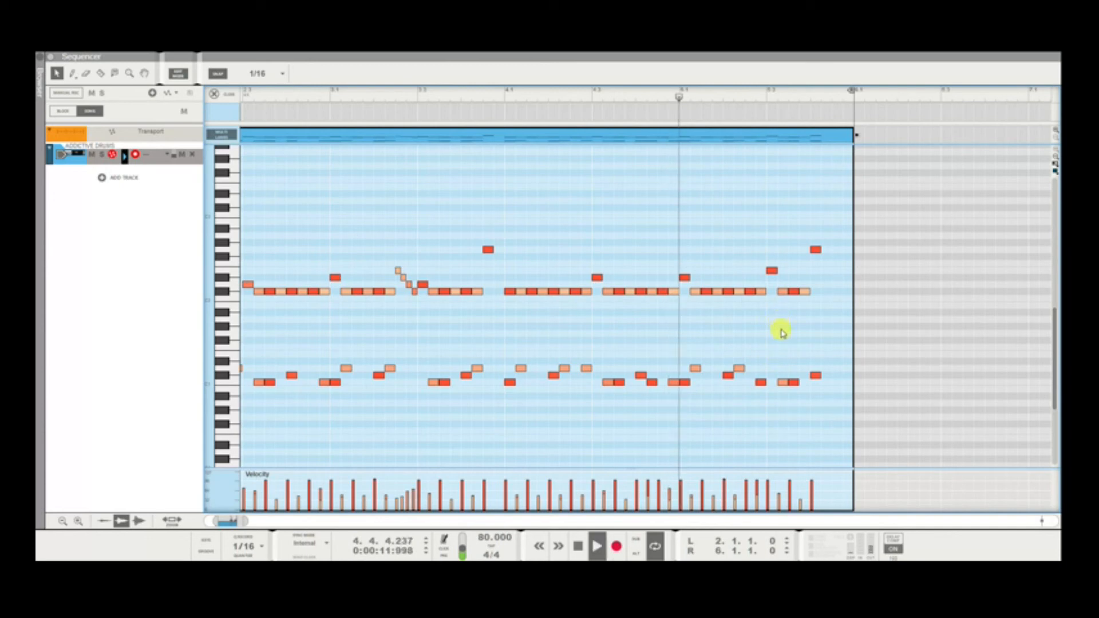
{"action": "key", "text": "space"}
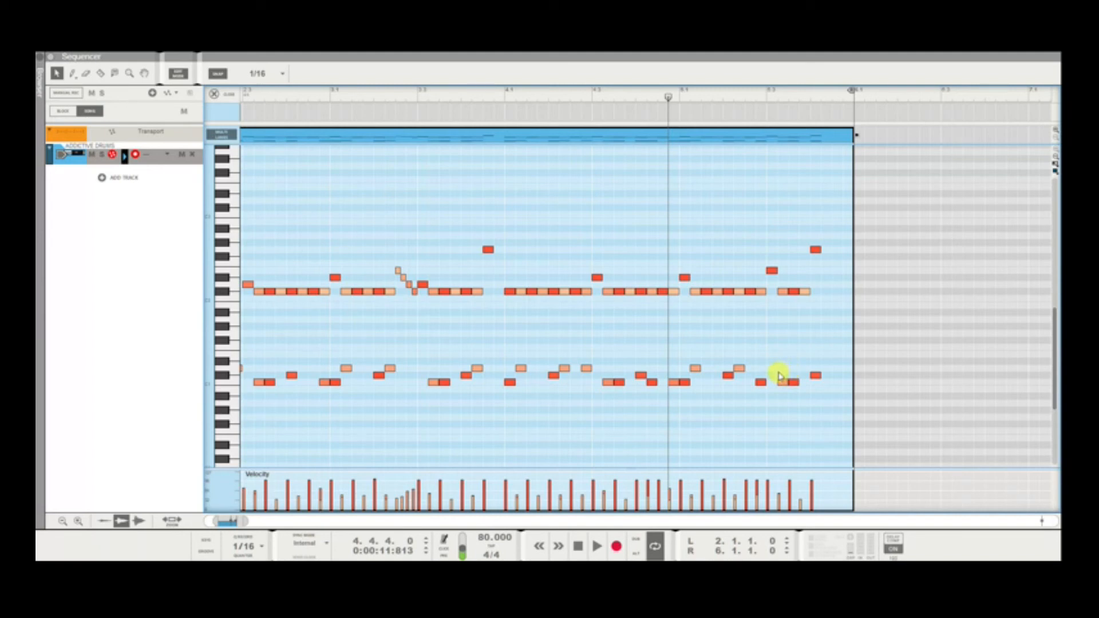
{"action": "key", "text": "space"}
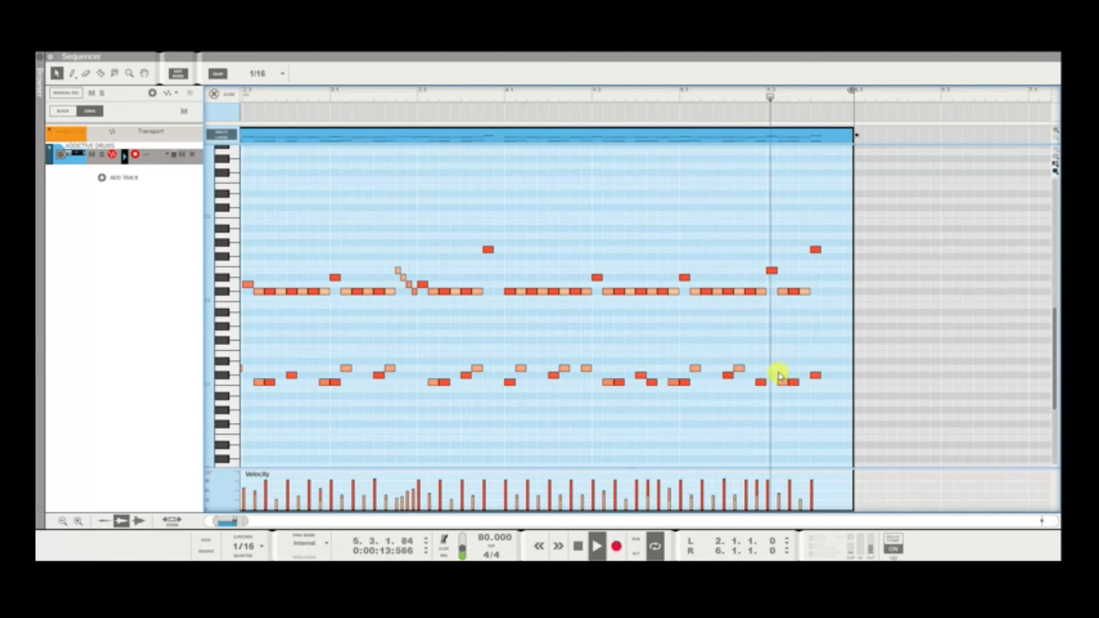
{"action": "key", "text": "space"}
Add a C#1 note at 5.3.1, copy it unsnapped to D#1 at about 5.3.1.74, and play the result.
{"action": "left_click_drag", "start_coordinate": [769, 379], "coordinate": [782, 373]}
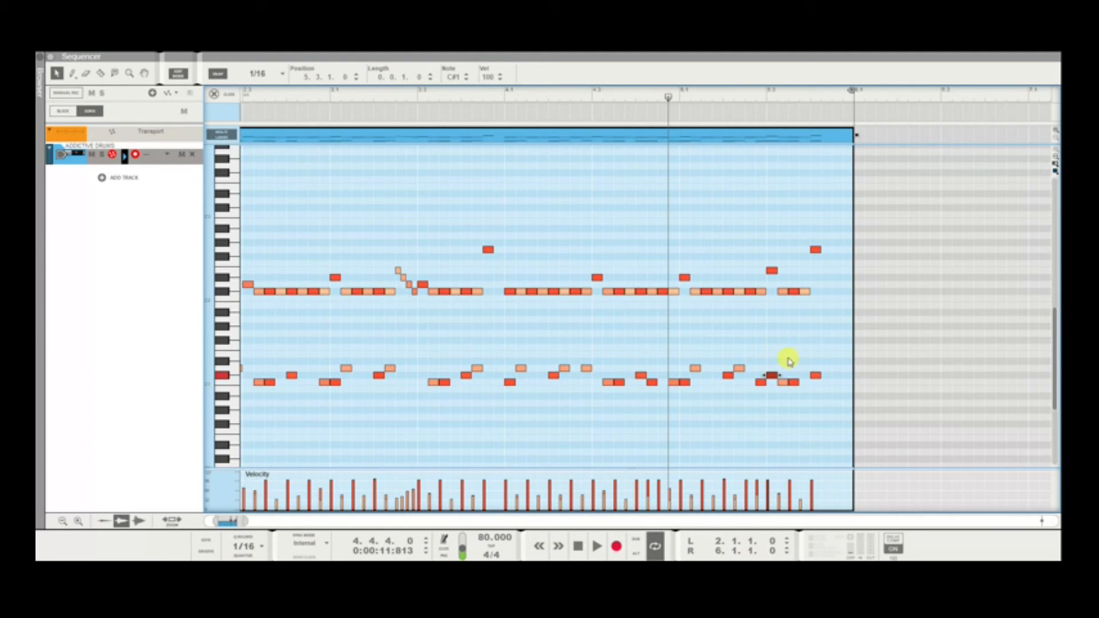
{"action": "mouse_move", "coordinate": [774, 376]}
{"action": "left_mouse_down"}
{"action": "mouse_move", "coordinate": [785, 370]}
{"action": "mouse_move", "coordinate": [777, 365]}
{"action": "left_mouse_up"}
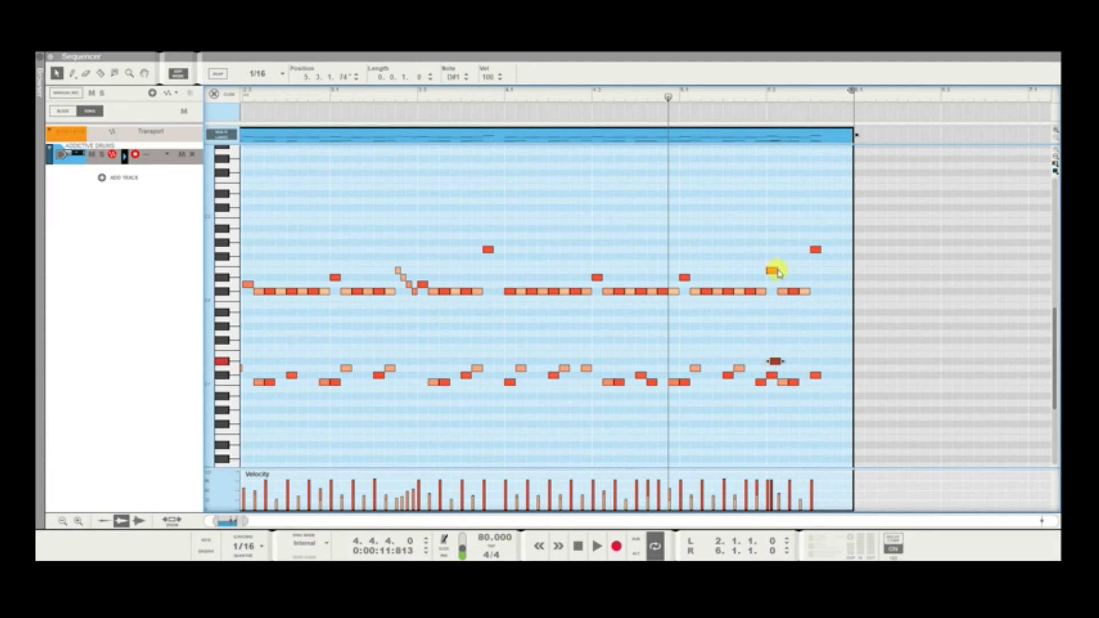
{"action": "key", "text": "space"}
{"action": "left_click", "coordinate": [798, 331]}
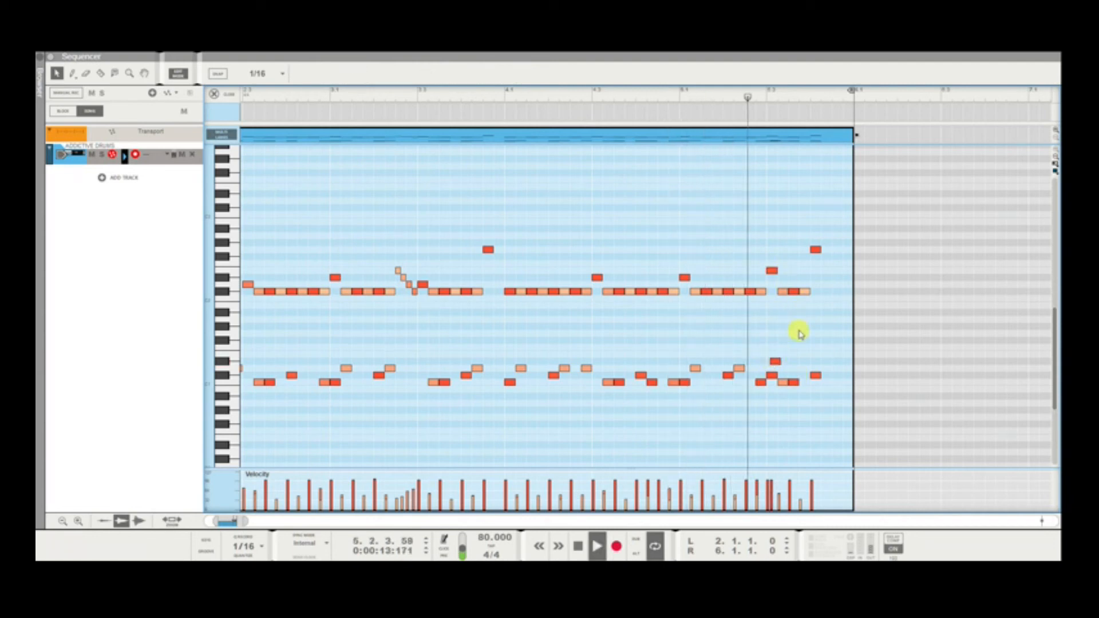
{"action": "key", "text": "space"}
Delete the E2 note at 5.3.1 and the three C#2 notes starting at 5.3.2, and play the result.
{"action": "left_click", "coordinate": [772, 271]}
{"action": "key", "text": "Delete"}
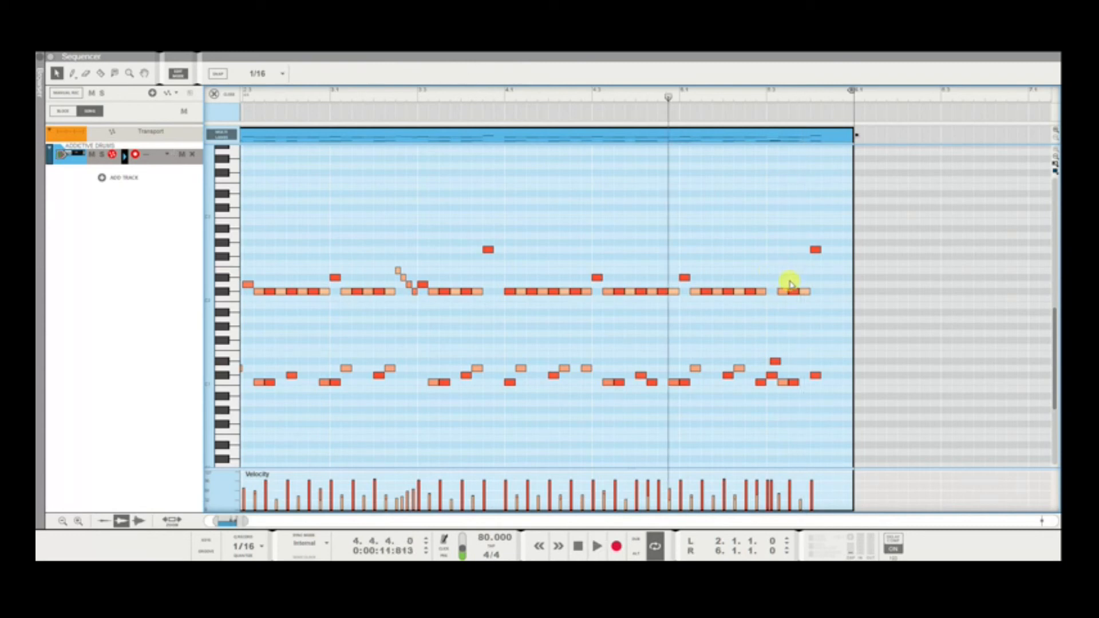
{"action": "left_click_drag", "start_coordinate": [775, 274], "coordinate": [817, 313]}
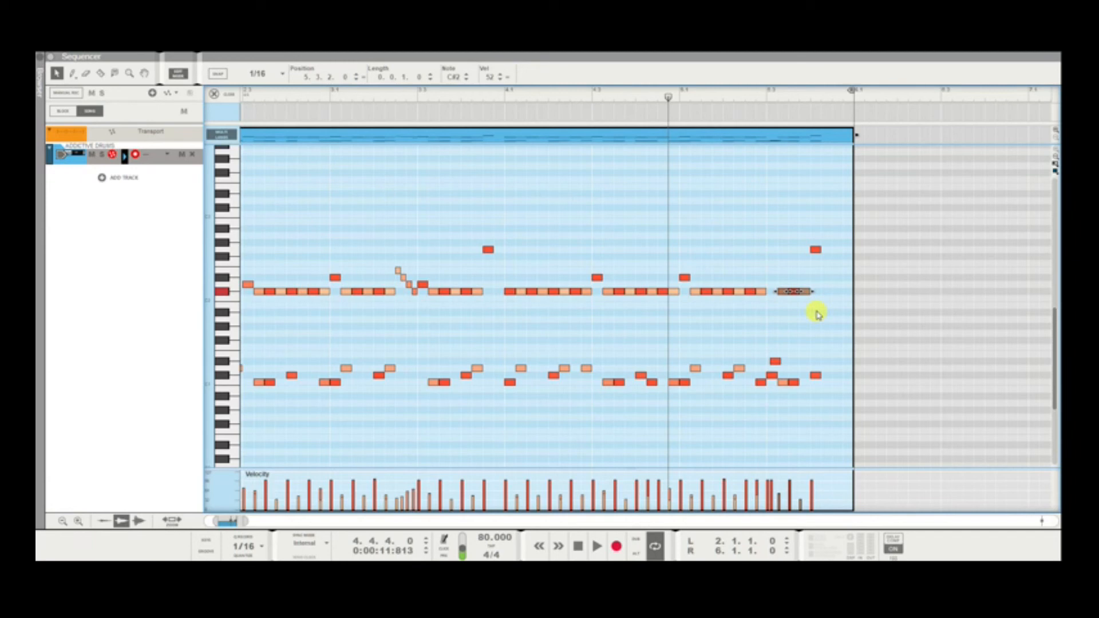
{"action": "key", "text": "Delete"}
{"action": "key", "text": "space"}
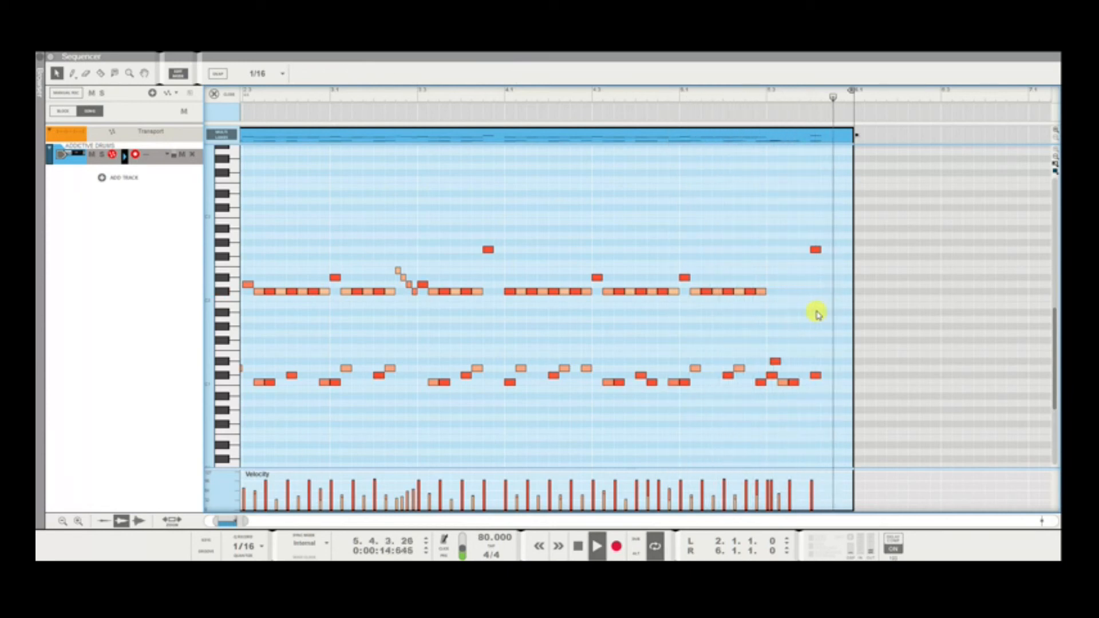
{"action": "key", "text": "space"}
Set the playback position to about 5.2.2 and audition the thinned end of bar 5 repeatedly.
{"action": "left_click", "coordinate": [734, 103]}
{"action": "key", "text": "space"}
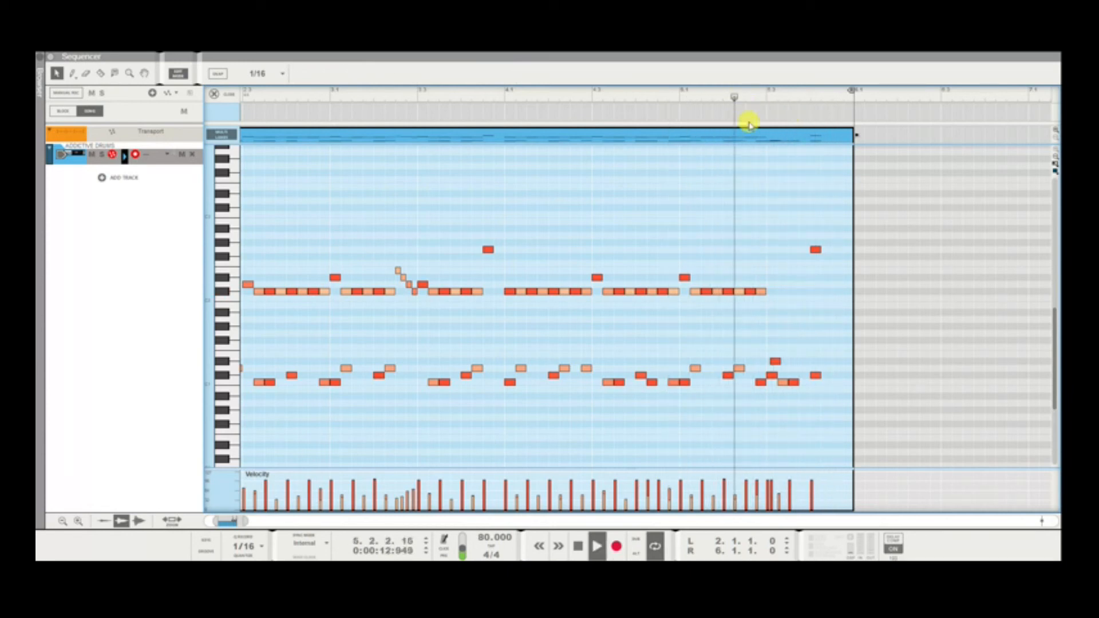
{"action": "key", "text": "space"}
{"action": "key", "text": "space"}
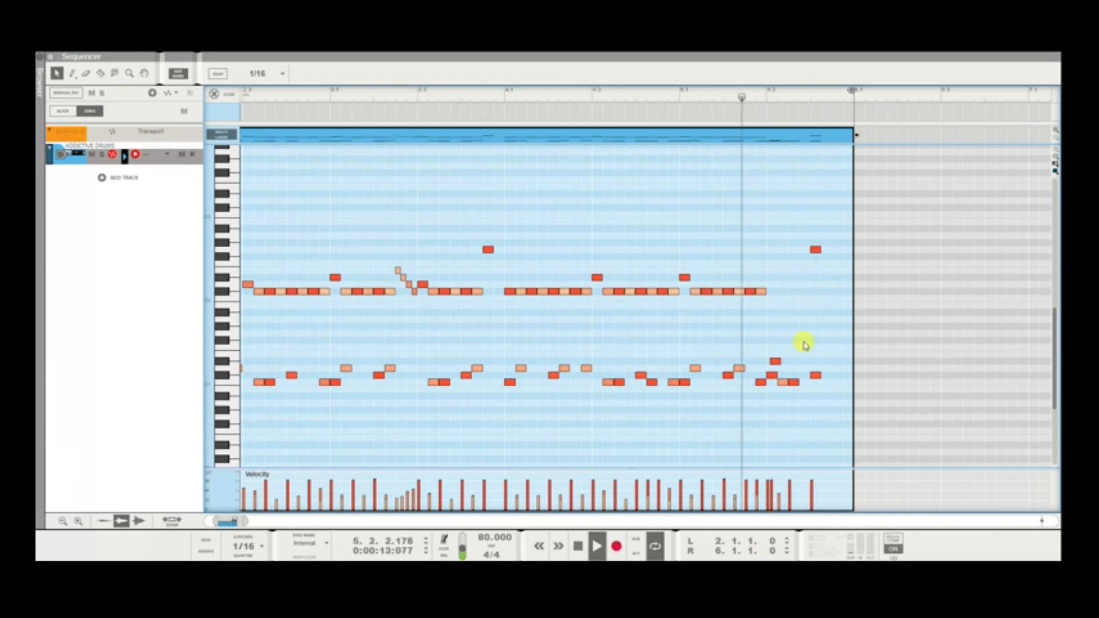
{"action": "key", "text": "space"}
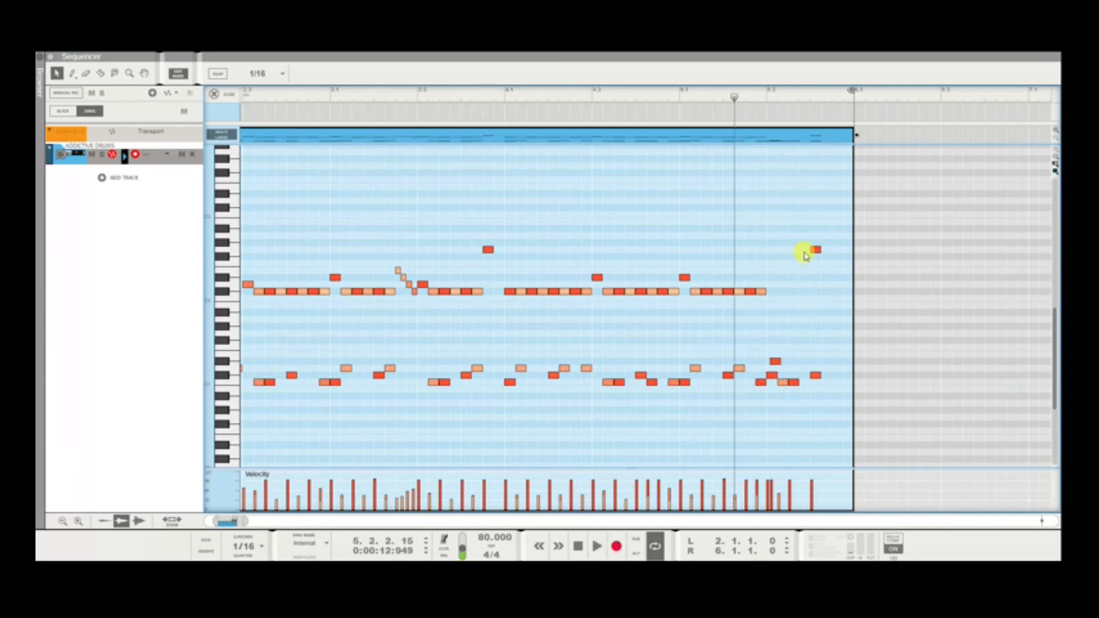
{"action": "scroll", "coordinate": [805, 255], "scroll_direction": "down", "scroll_amount": 2}
{"action": "key", "text": "space"}
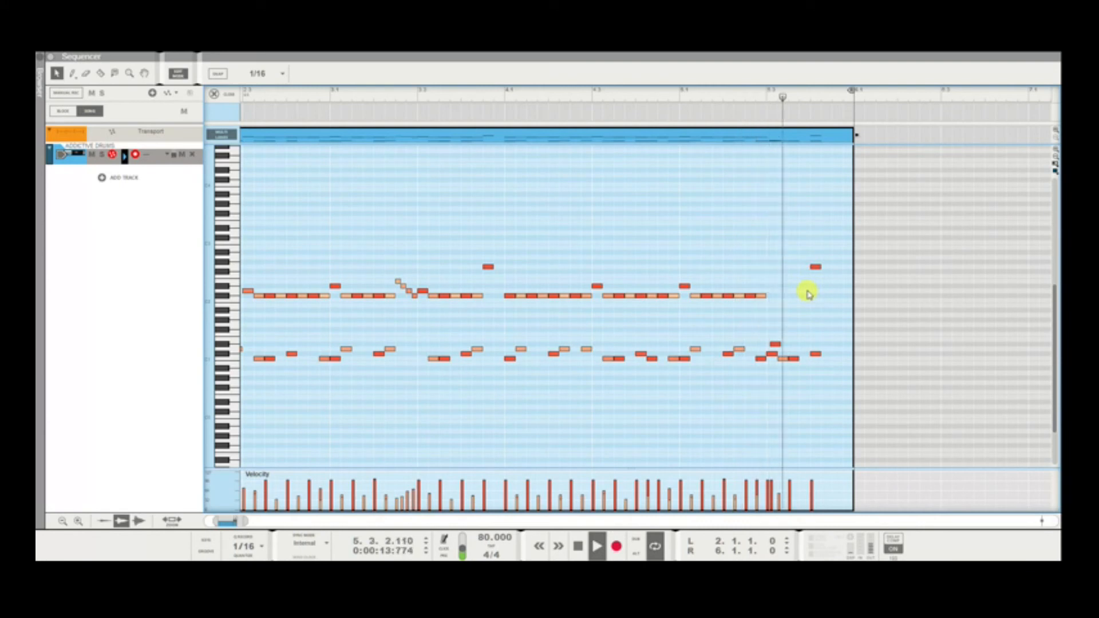
{"action": "key", "text": "space"}
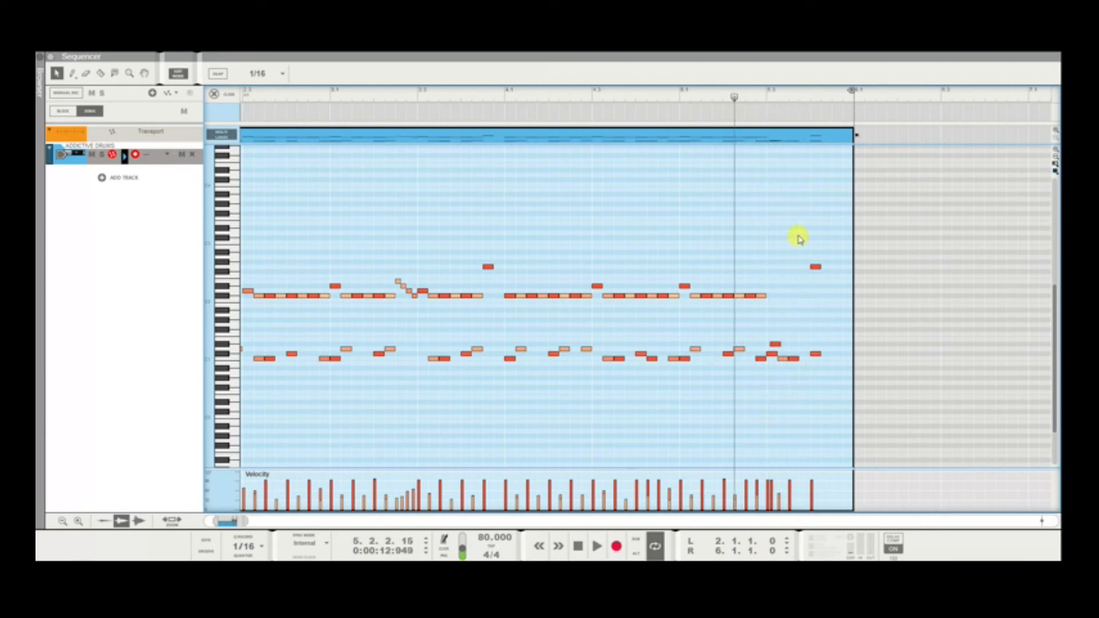
Add a snapped 1/16-long note at 5.3.4, raise it to F3, and play the end of bar 5.
{"action": "left_click", "coordinate": [802, 239]}
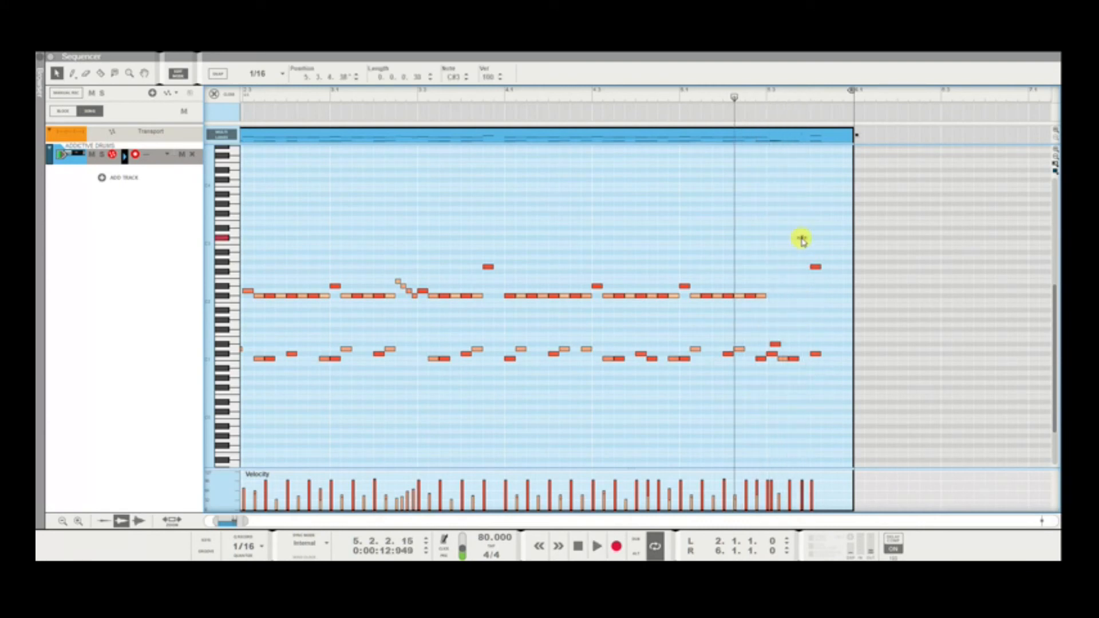
{"action": "key", "text": "Delete"}
{"action": "left_click", "coordinate": [802, 240]}
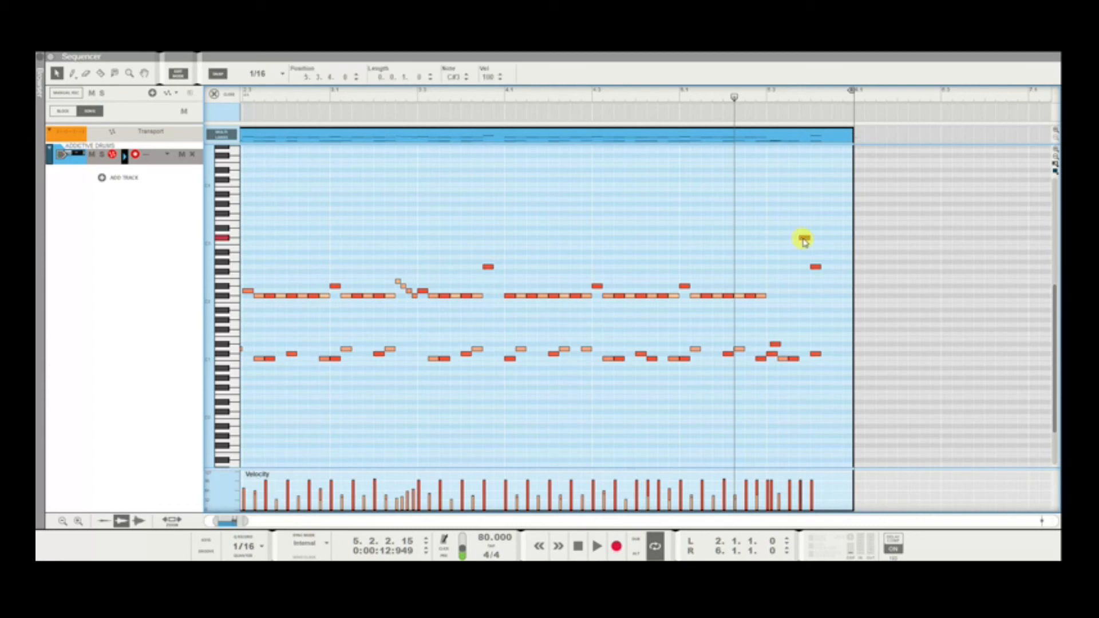
{"action": "mouse_move", "coordinate": [803, 239]}
{"action": "left_mouse_down"}
{"action": "mouse_move", "coordinate": [802, 249]}
{"action": "mouse_move", "coordinate": [804, 221]}
{"action": "left_mouse_up"}
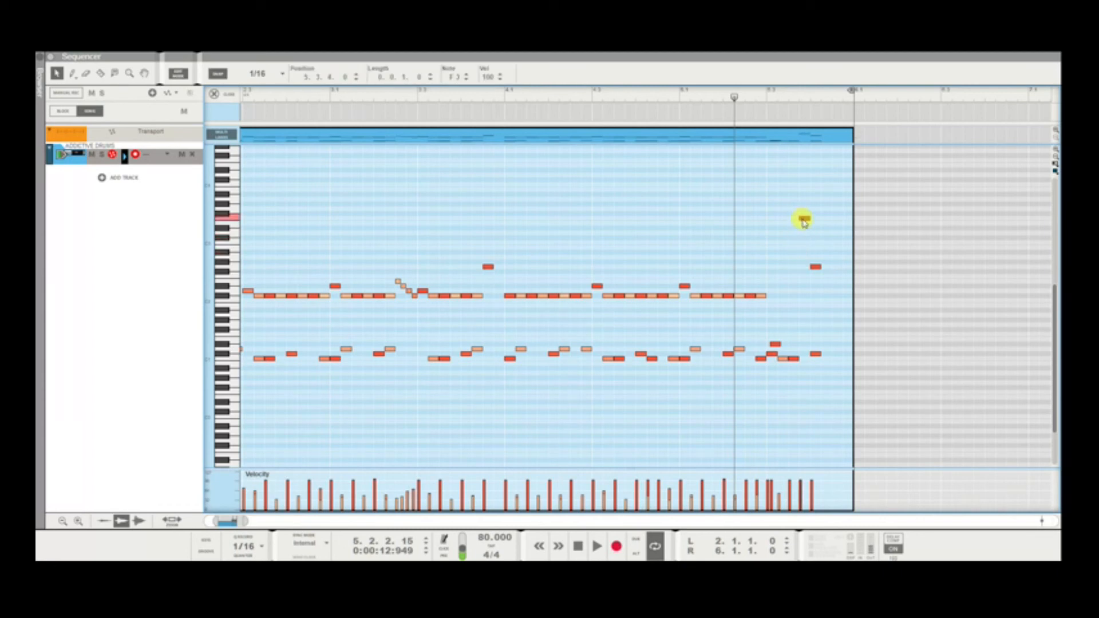
{"action": "key", "text": "space"}
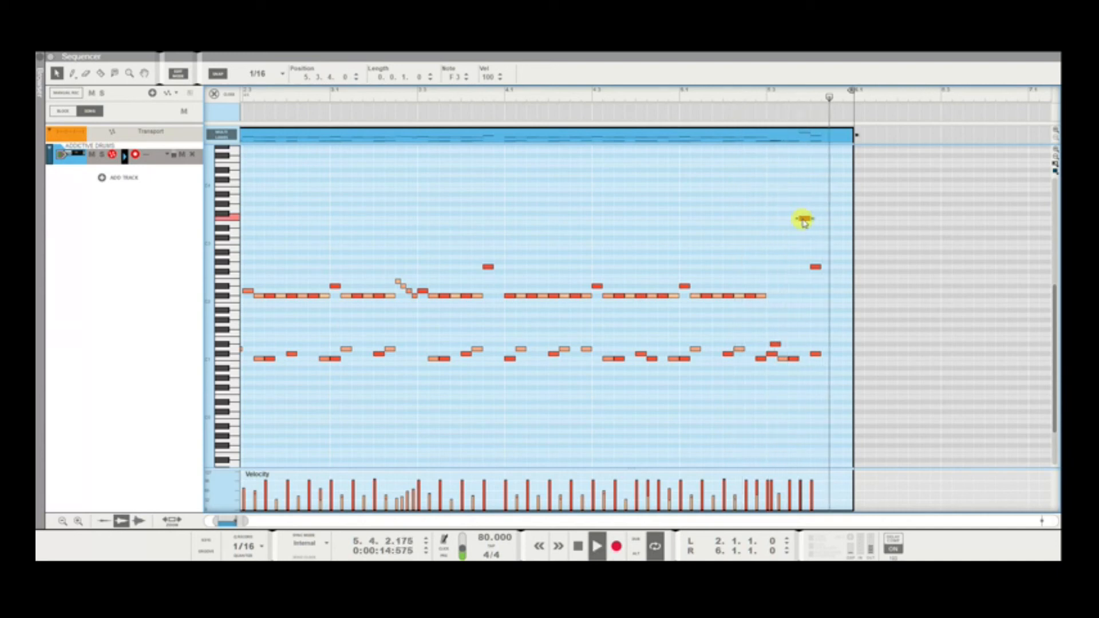
{"action": "key", "text": "space"}
{"action": "key", "text": "space"}
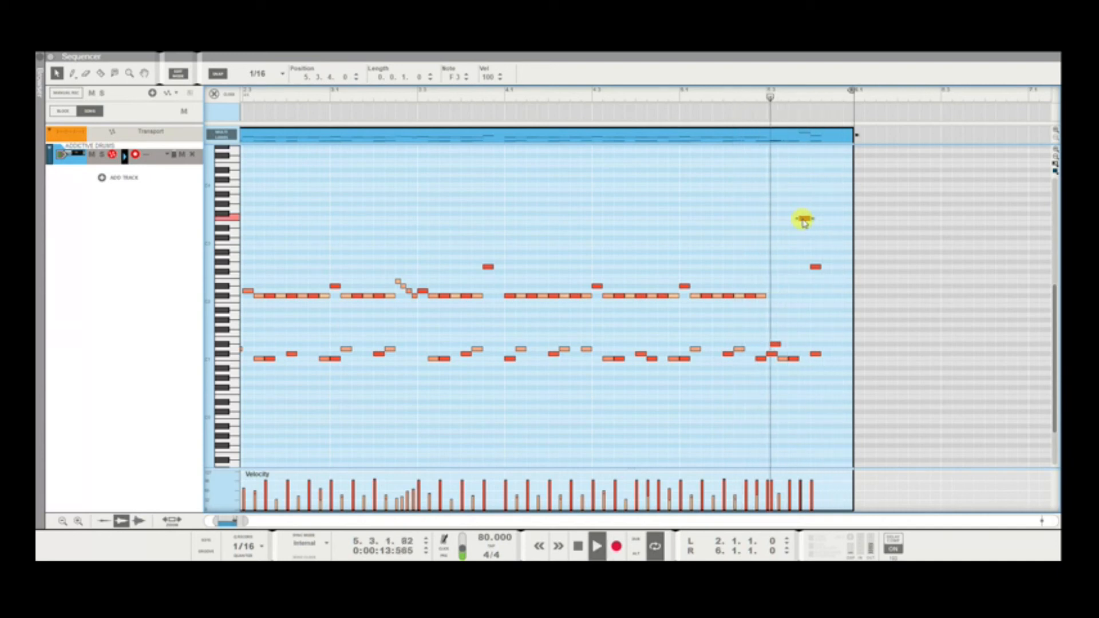
{"action": "key", "text": "space"}
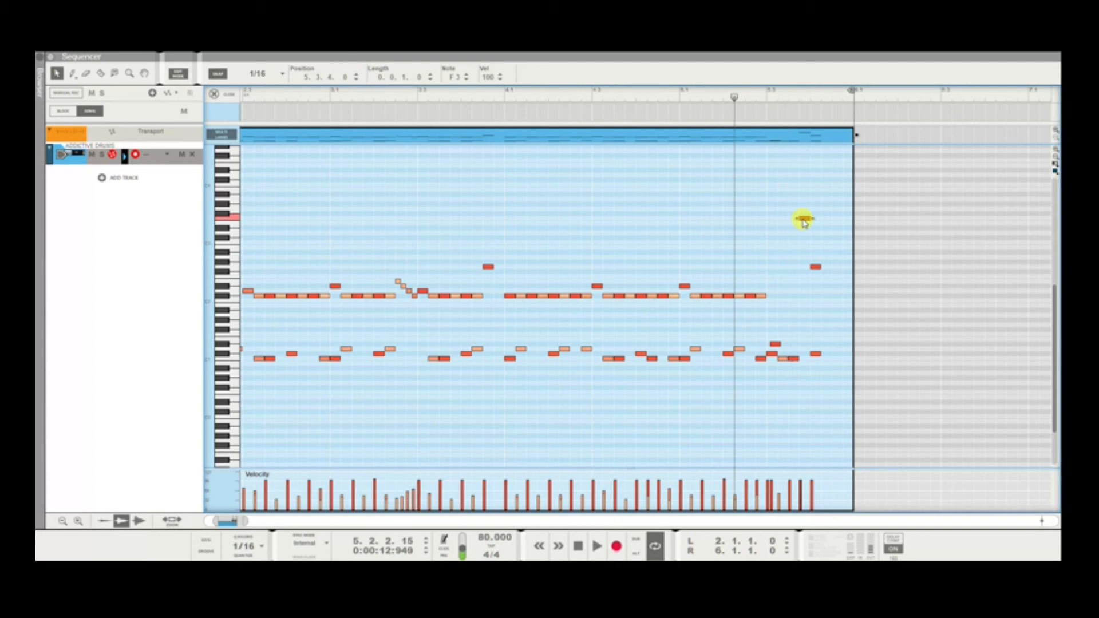
Move the high note at 5.3.4 to G3 and set its velocity to 89.
{"action": "left_click_drag", "start_coordinate": [801, 218], "coordinate": [802, 215]}
{"action": "key", "text": "space"}
{"action": "left_click", "coordinate": [802, 221]}
{"action": "key", "text": "space"}
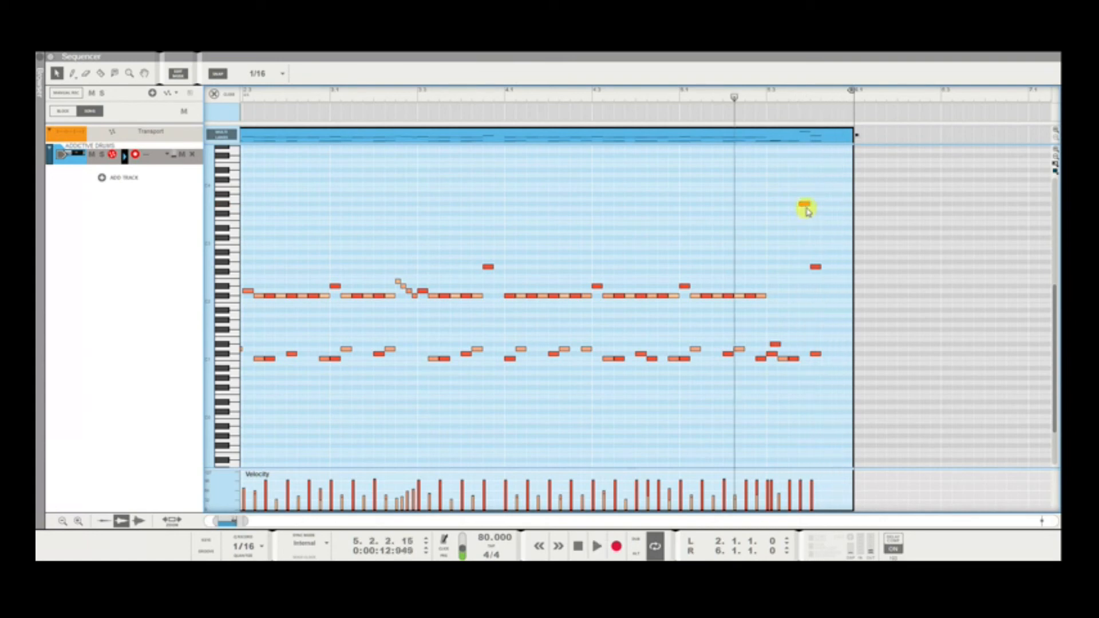
{"action": "left_click", "coordinate": [804, 204]}
{"action": "left_click_drag", "start_coordinate": [806, 208], "coordinate": [804, 218]}
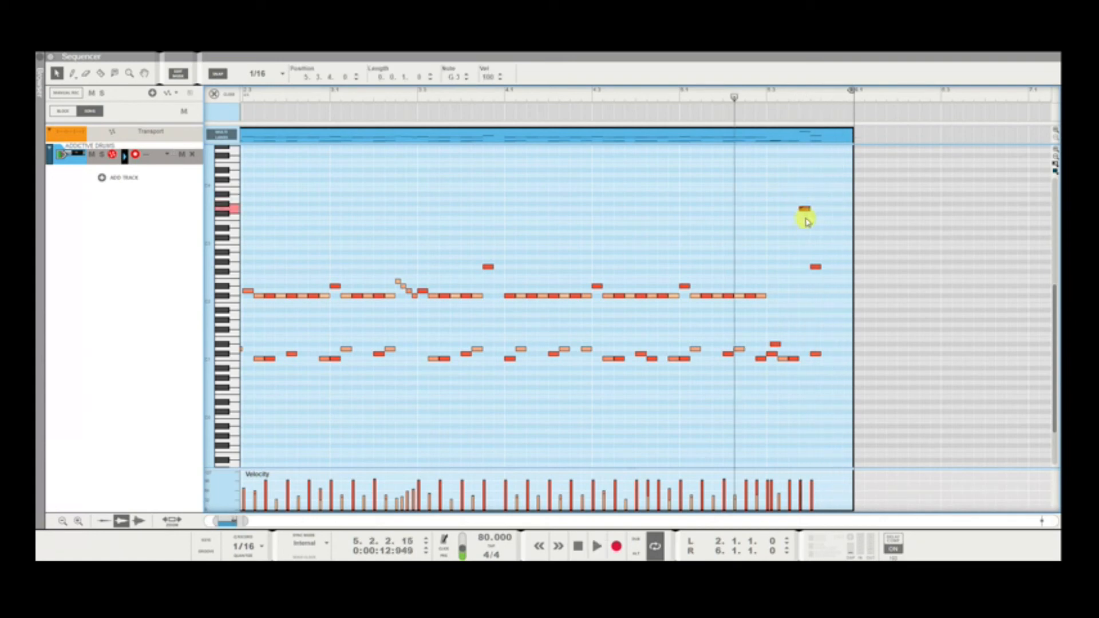
{"action": "double_click", "coordinate": [488, 79]}
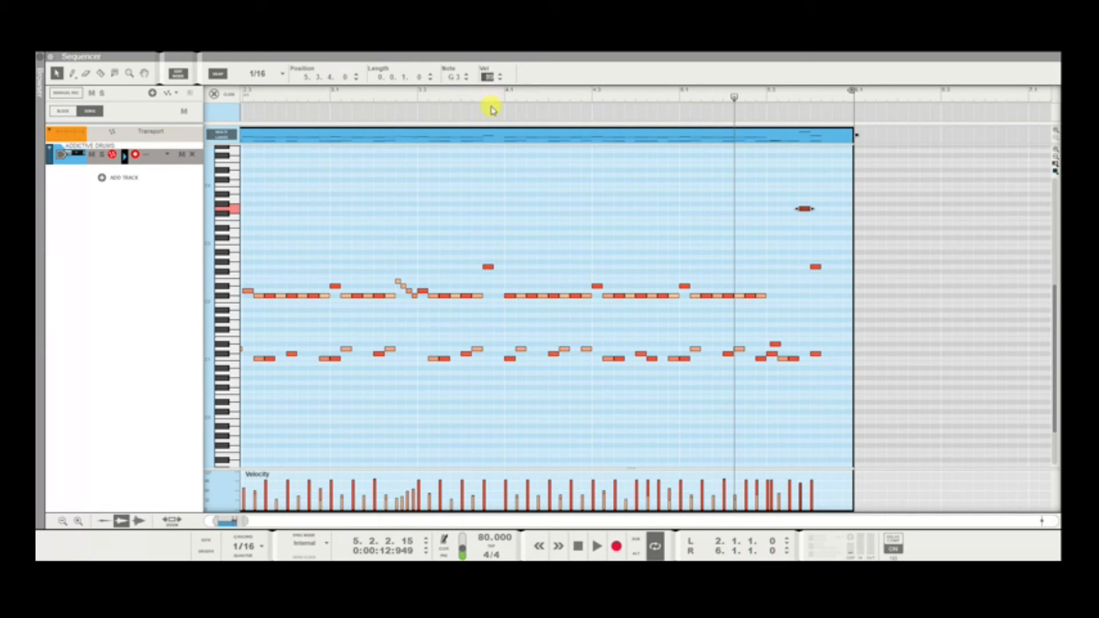
Audition the end of bar 5 repeatedly with the softened G3 note.
{"action": "key", "text": "space"}
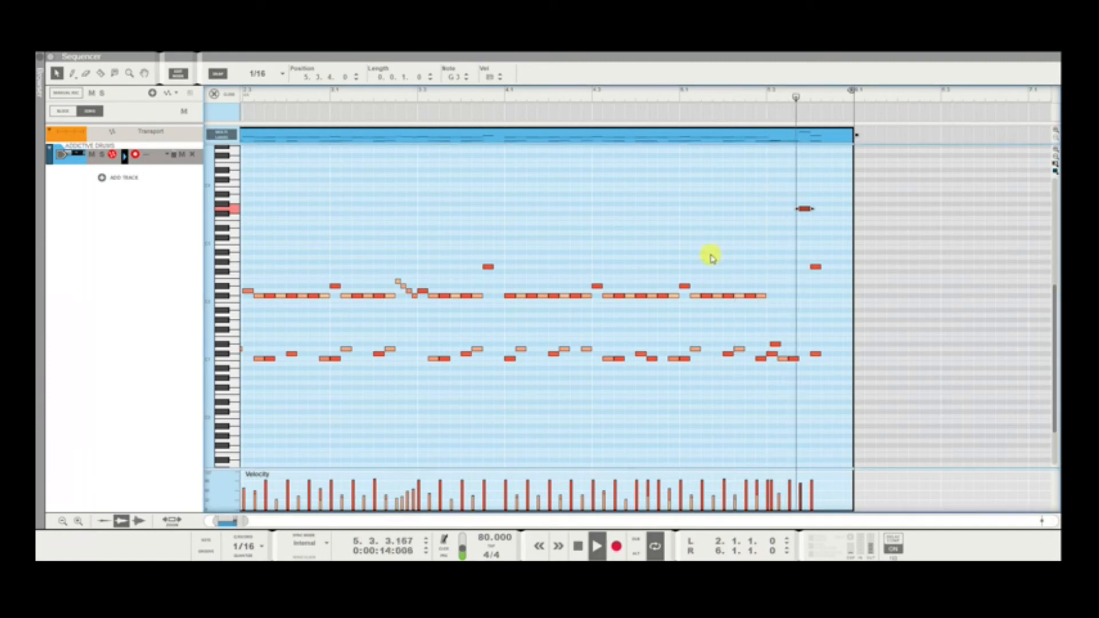
{"action": "key", "text": "space"}
{"action": "key", "text": "space"}
{"action": "key", "text": "space"}
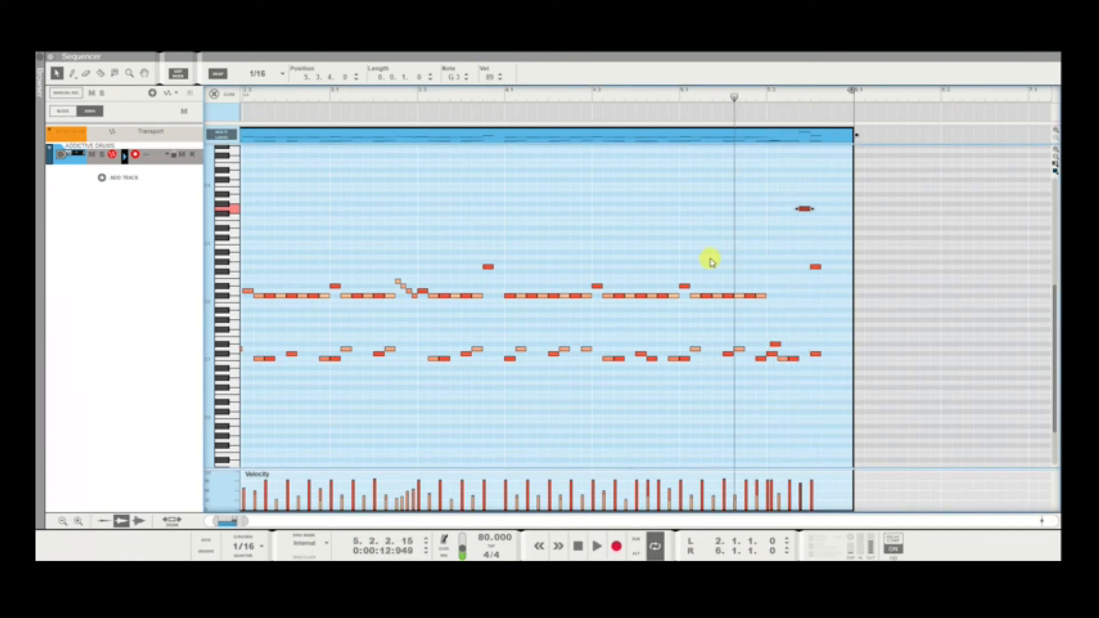
{"action": "key", "text": "space"}
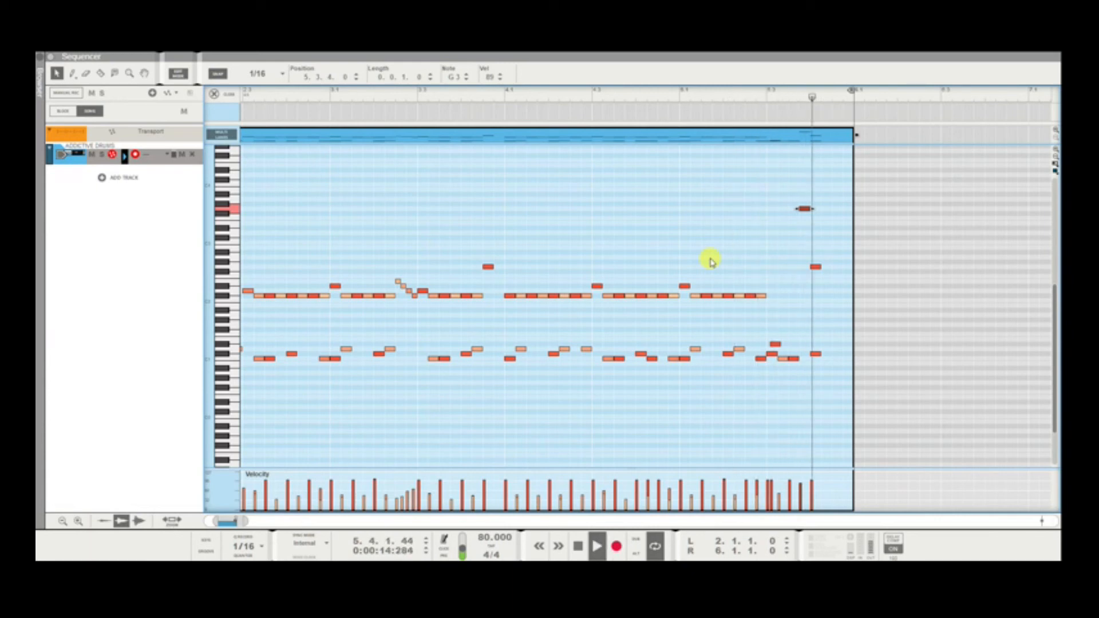
{"action": "key", "text": "space"}
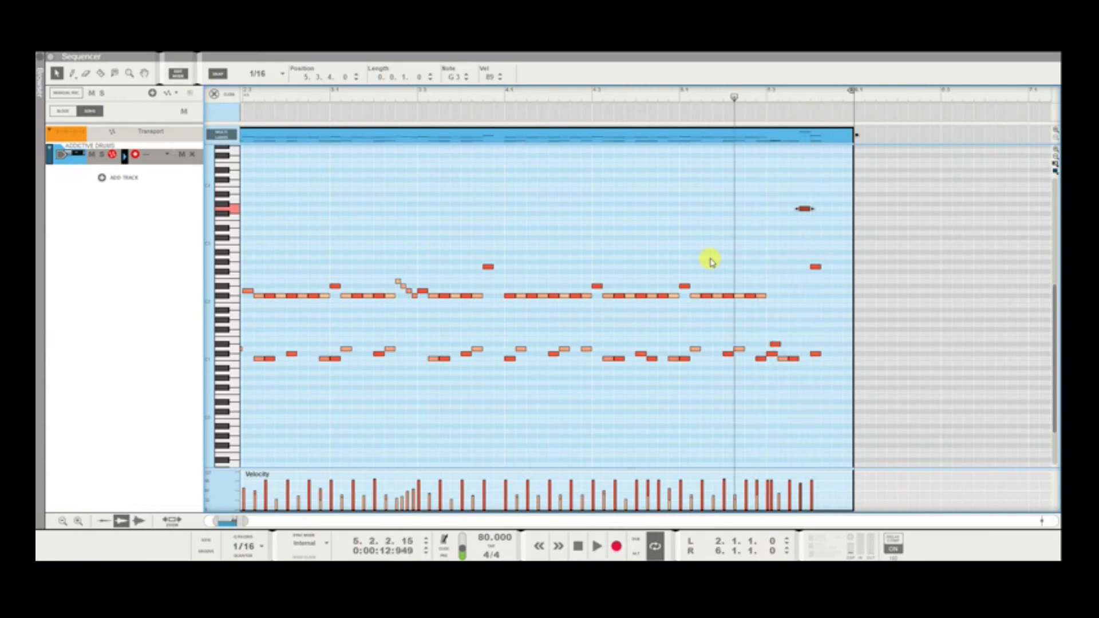
{"action": "key", "text": "space"}
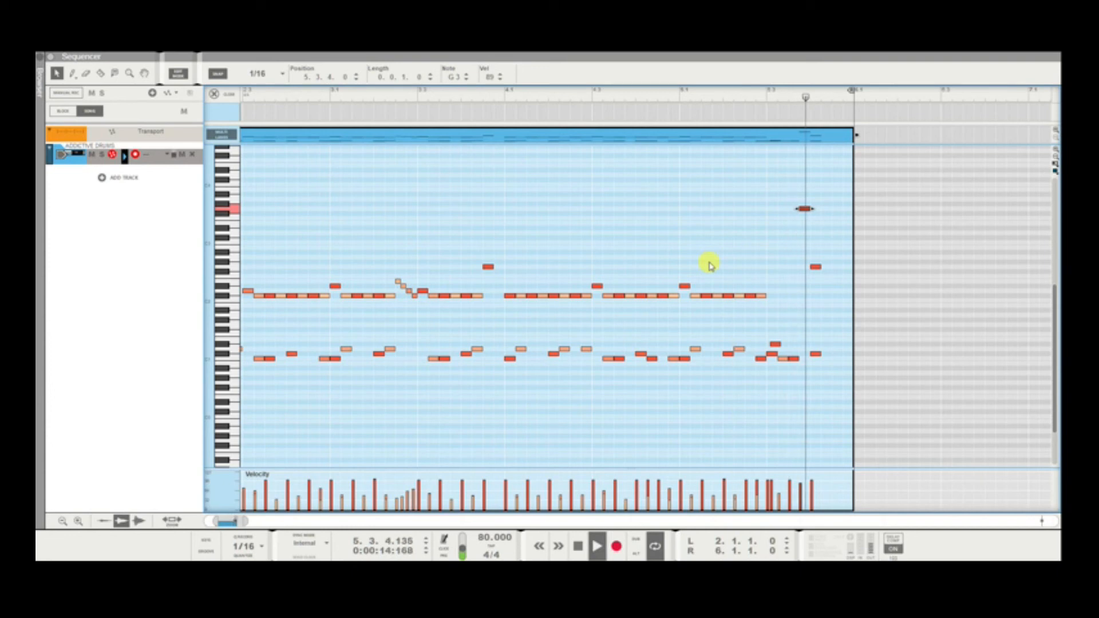
Play the fill from about 5.2.2 several times to judge its last high notes.
{"action": "key", "text": "space"}
{"action": "key", "text": "space"}
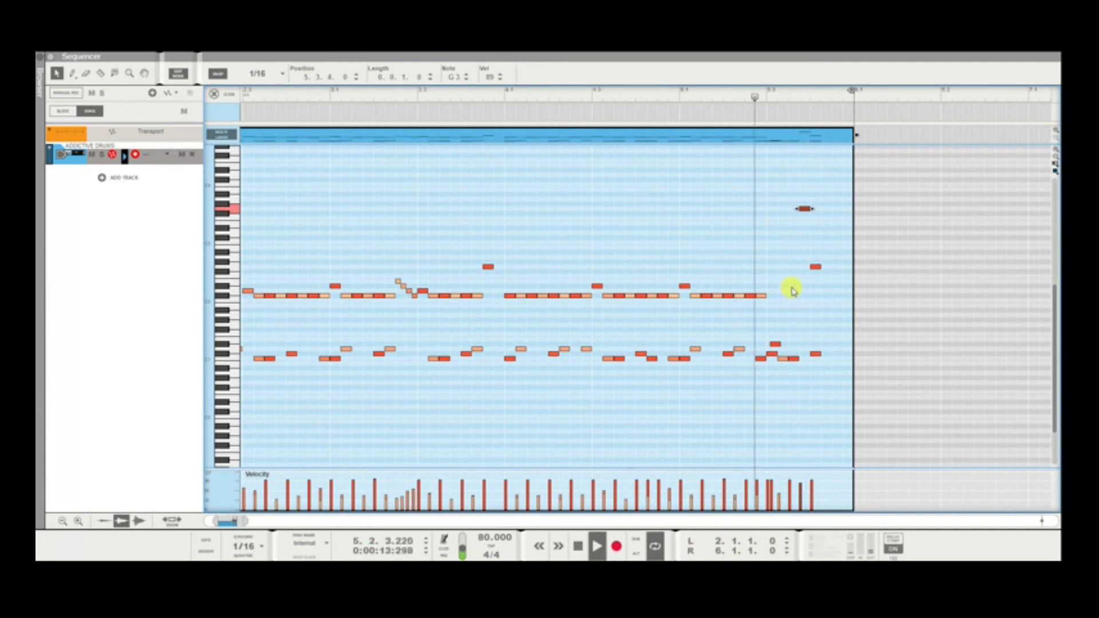
{"action": "key", "text": "space"}
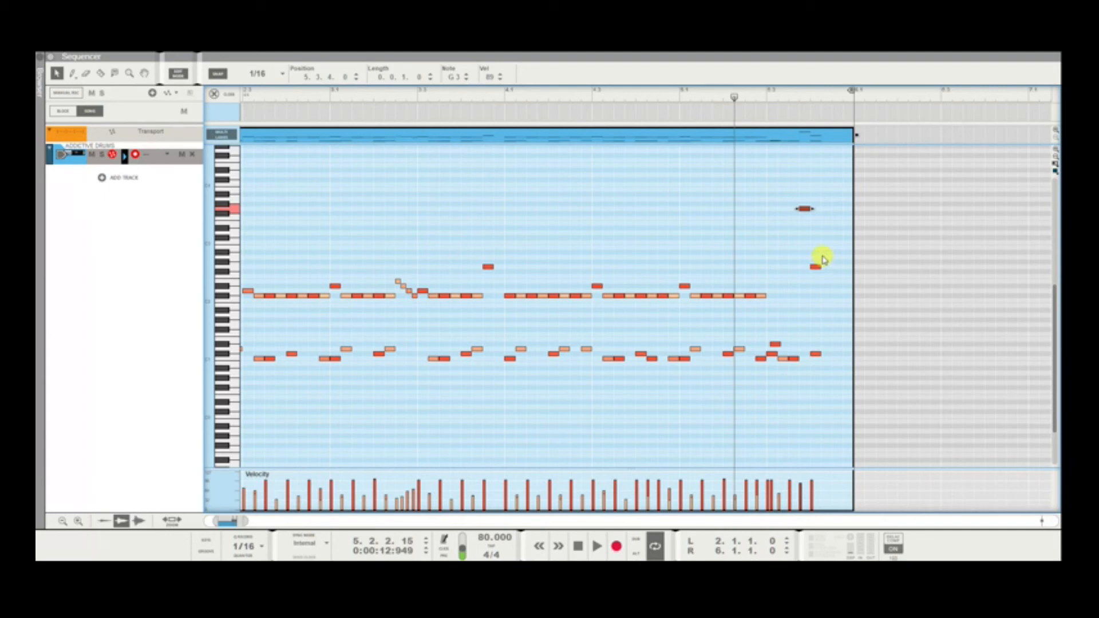
{"action": "key", "text": "space"}
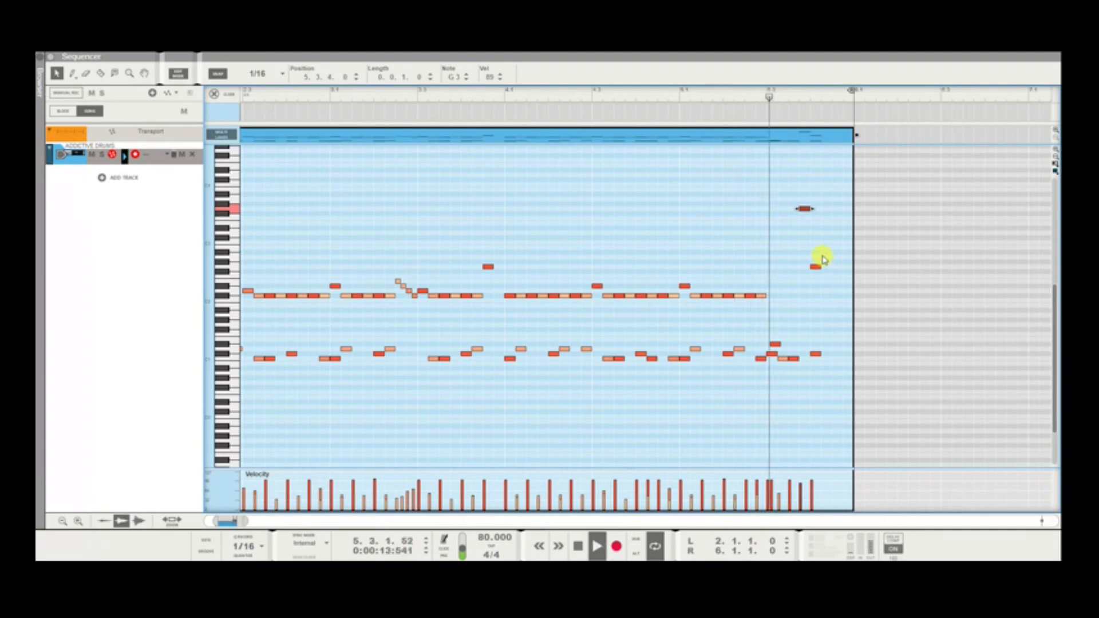
{"action": "key", "text": "space"}
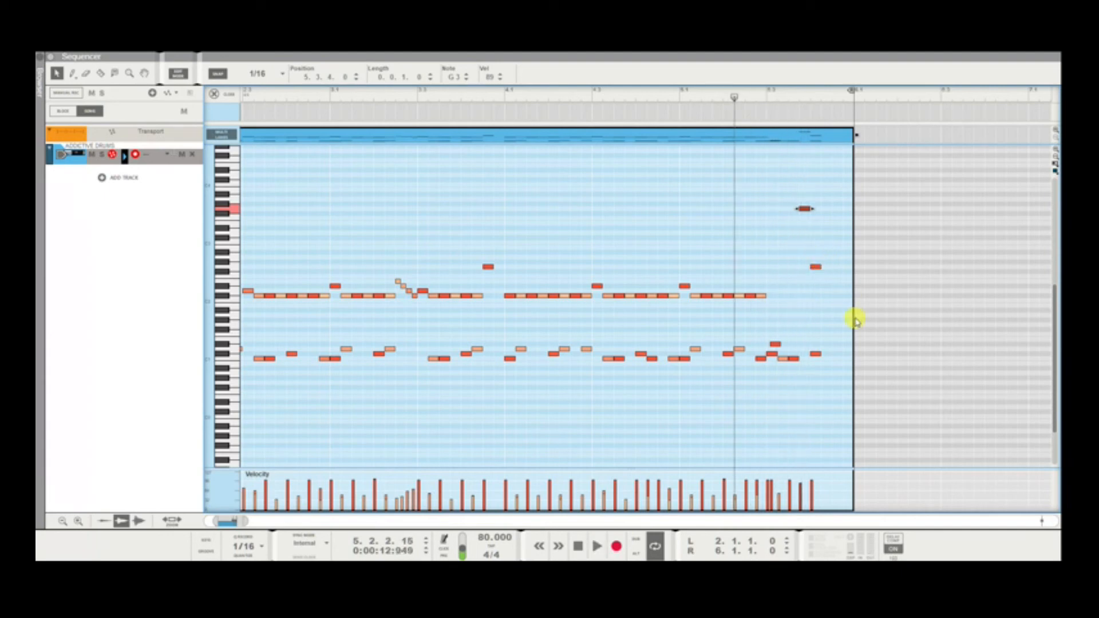
Move the last high note from 5.4.1 to F3 at 5.4.2 and audition the fill.
{"action": "left_click", "coordinate": [816, 226]}
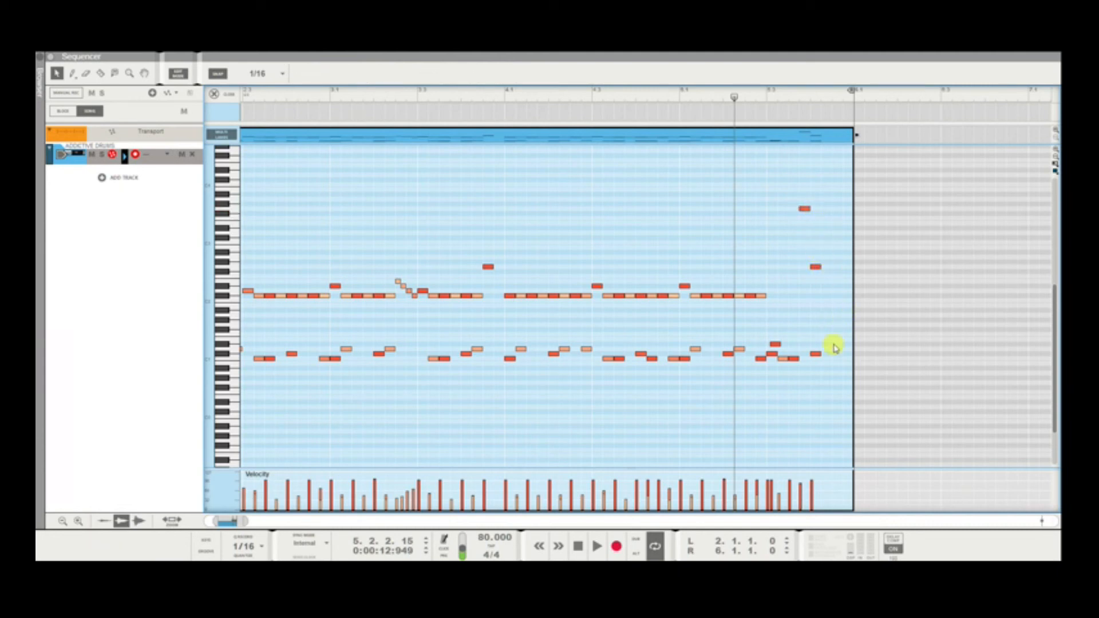
{"action": "left_click_drag", "start_coordinate": [815, 266], "coordinate": [824, 219]}
{"action": "left_click", "coordinate": [820, 255]}
{"action": "key", "text": "space"}
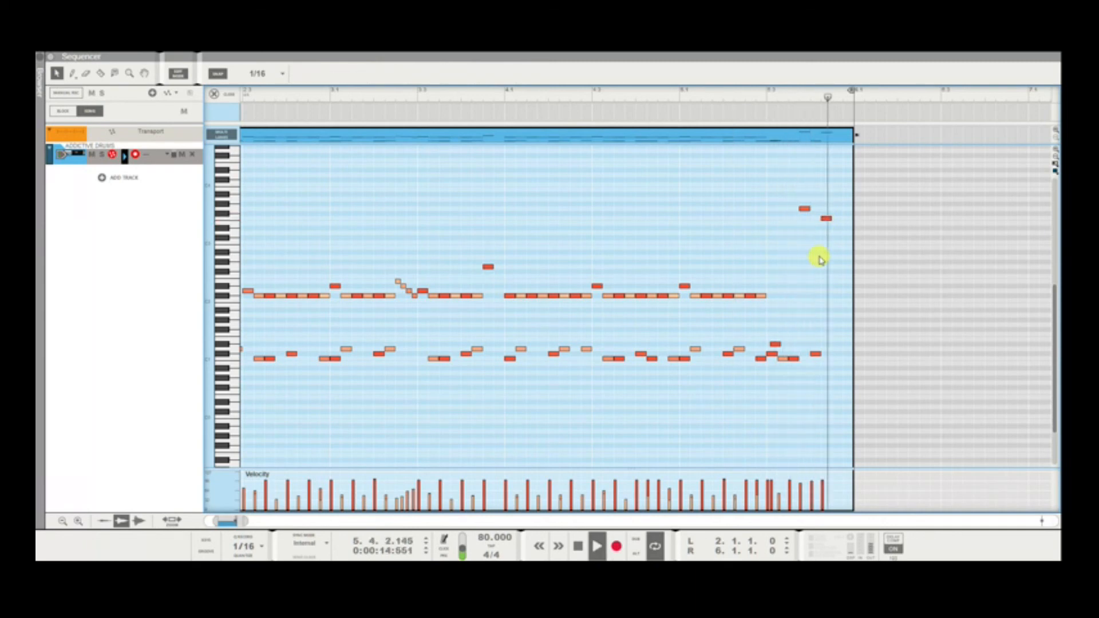
{"action": "key", "text": "space"}
{"action": "key", "text": "space"}
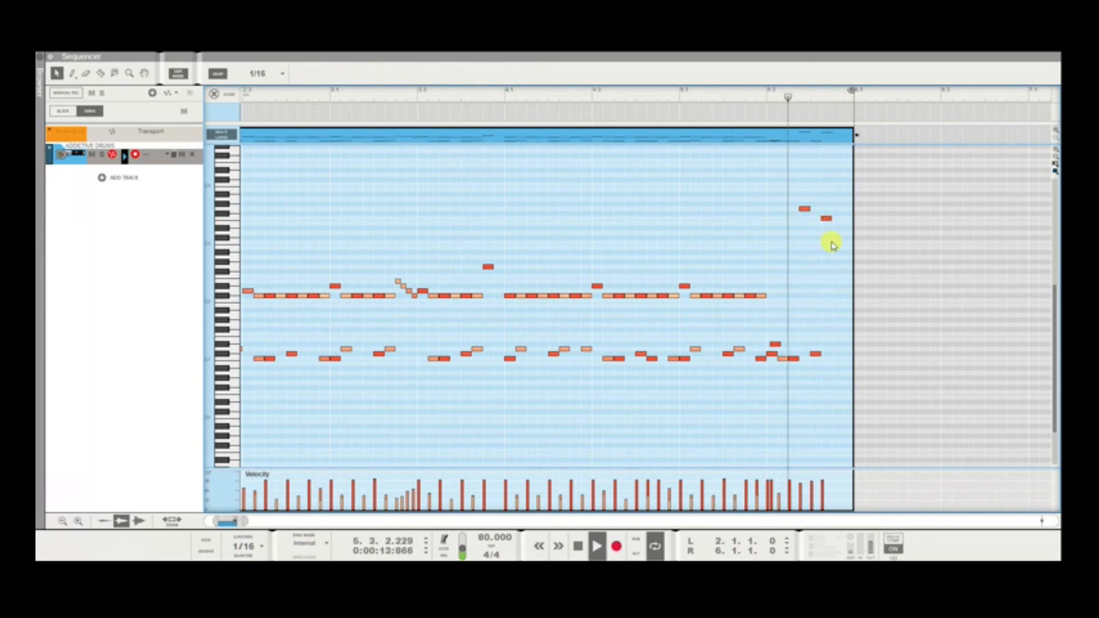
{"action": "key", "text": "space"}
{"action": "left_click", "coordinate": [826, 227]}
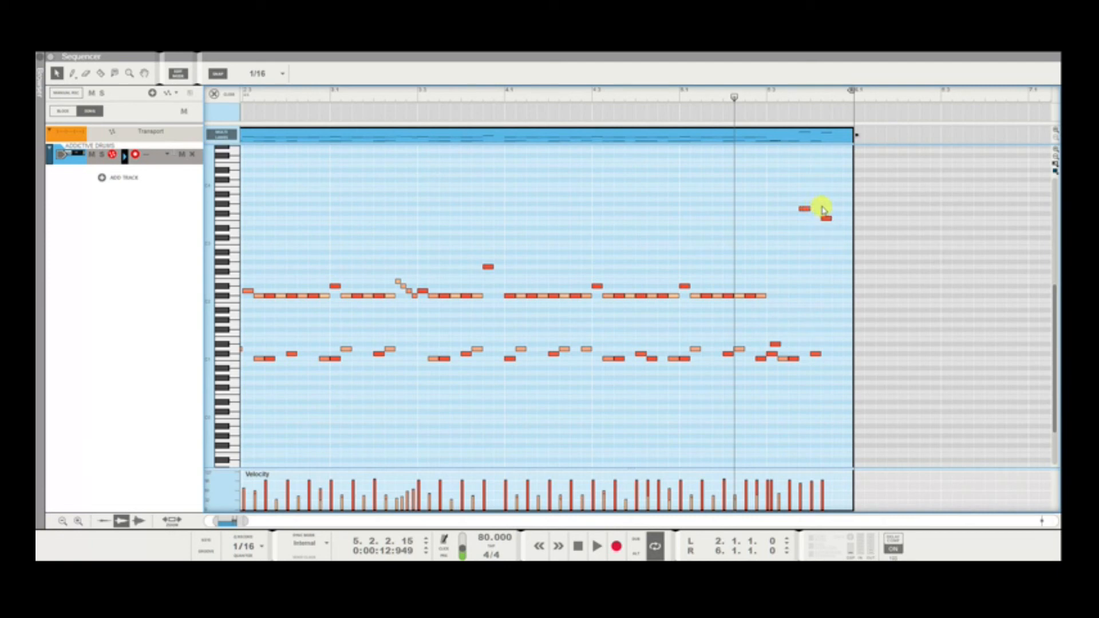
Raise the note at 5.4.2 to G#3 and play the fill, restarting it from 5.3.1.
{"action": "left_click_drag", "start_coordinate": [826, 212], "coordinate": [826, 204]}
{"action": "key", "text": "space"}
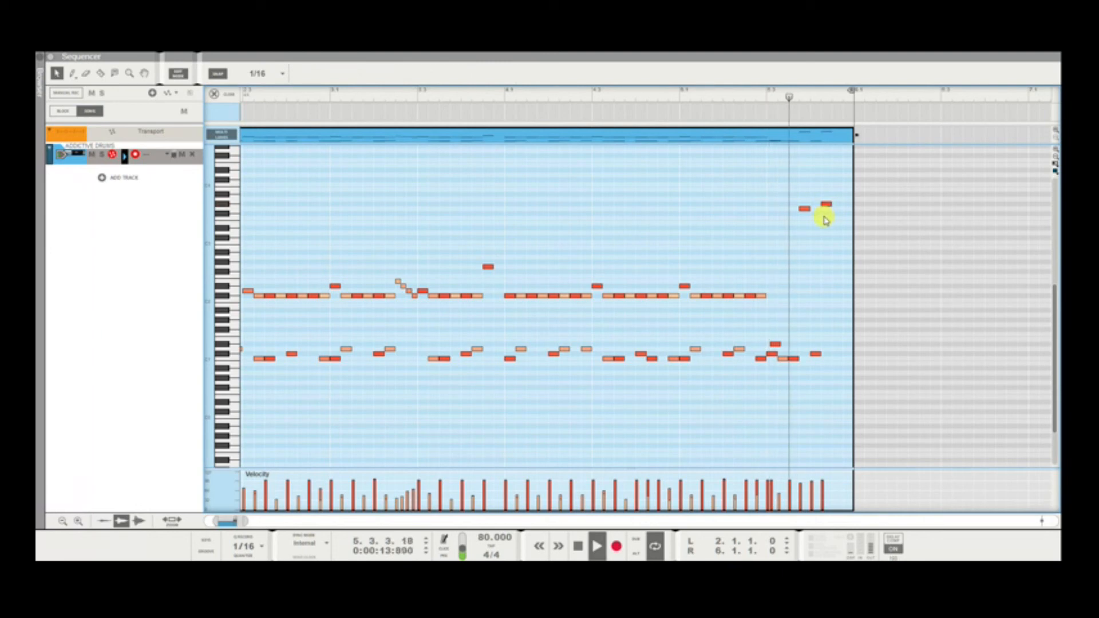
{"action": "left_click", "coordinate": [807, 149]}
{"action": "key", "text": "space"}
{"action": "left_click", "coordinate": [765, 98]}
{"action": "key", "text": "space"}
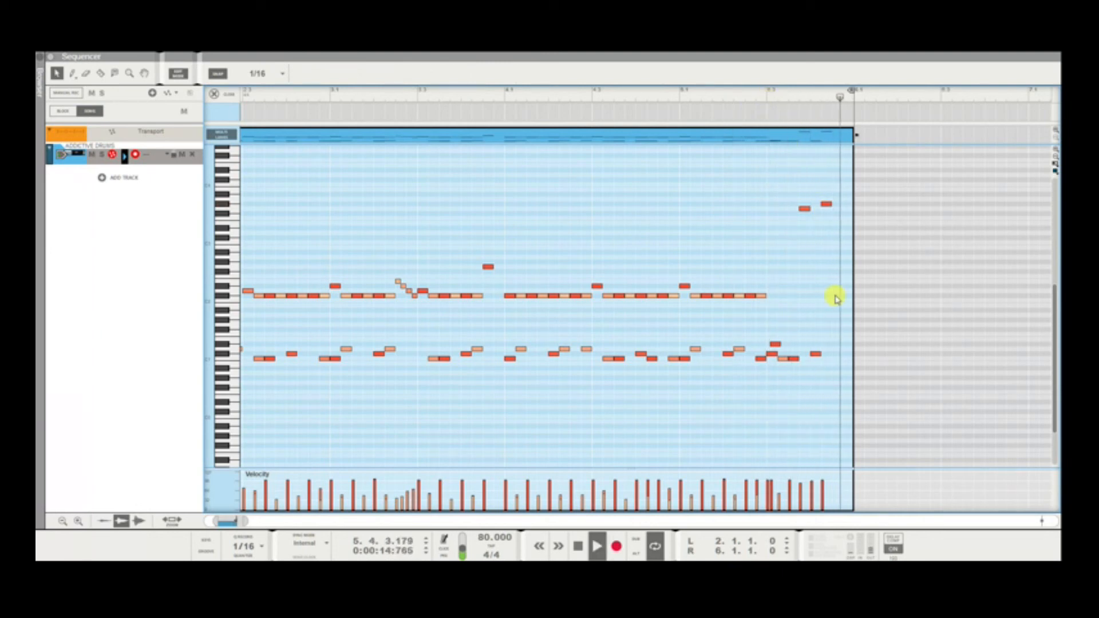
{"action": "key", "text": "space"}
Lower the note at 5.4.2 to F#3 and play the fill again from 5.3.1.
{"action": "left_click_drag", "start_coordinate": [828, 207], "coordinate": [830, 215]}
{"action": "left_click", "coordinate": [834, 277]}
{"action": "key", "text": "space"}
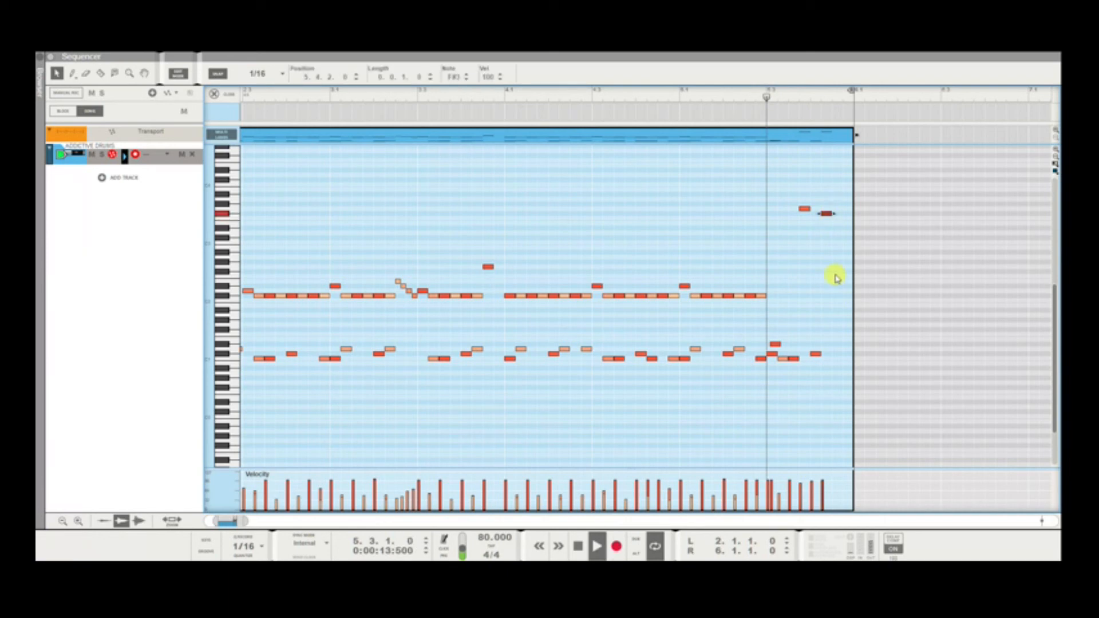
{"action": "key", "text": "space"}
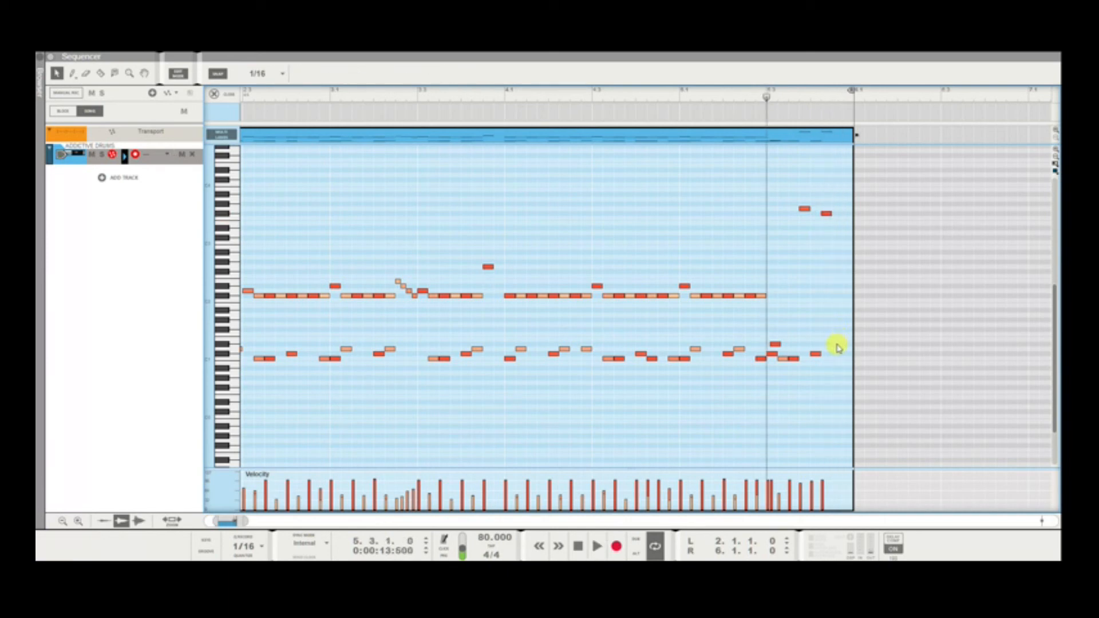
Add a 1/16-long note at 5.4.3, place it on C1, and set the playback position to 5.1.4.
{"action": "left_click", "coordinate": [837, 350]}
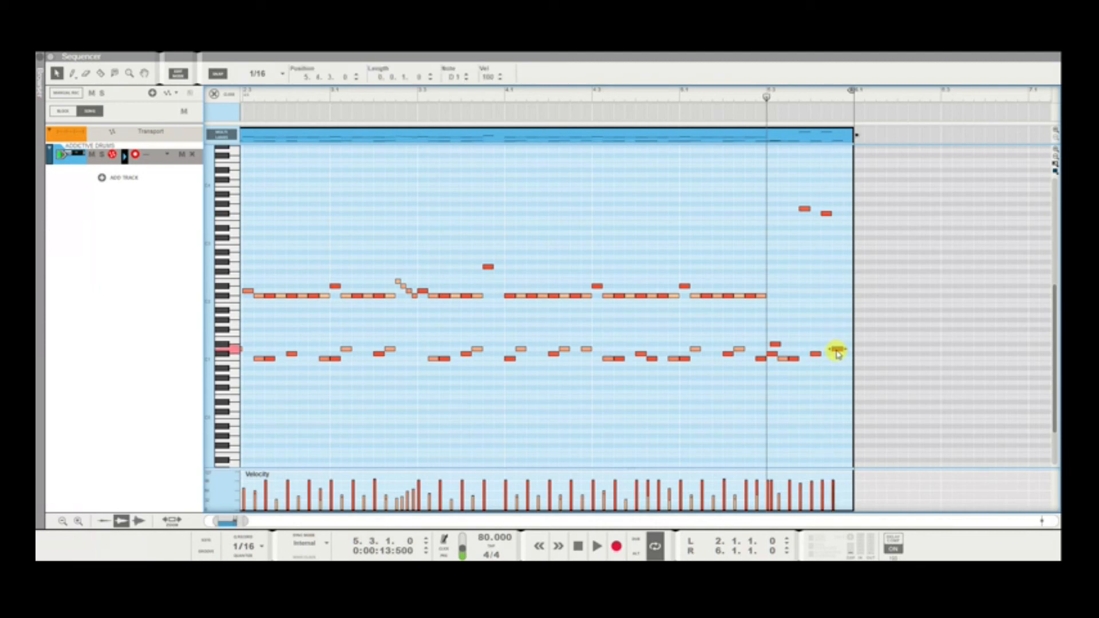
{"action": "left_click_drag", "start_coordinate": [836, 356], "coordinate": [836, 363]}
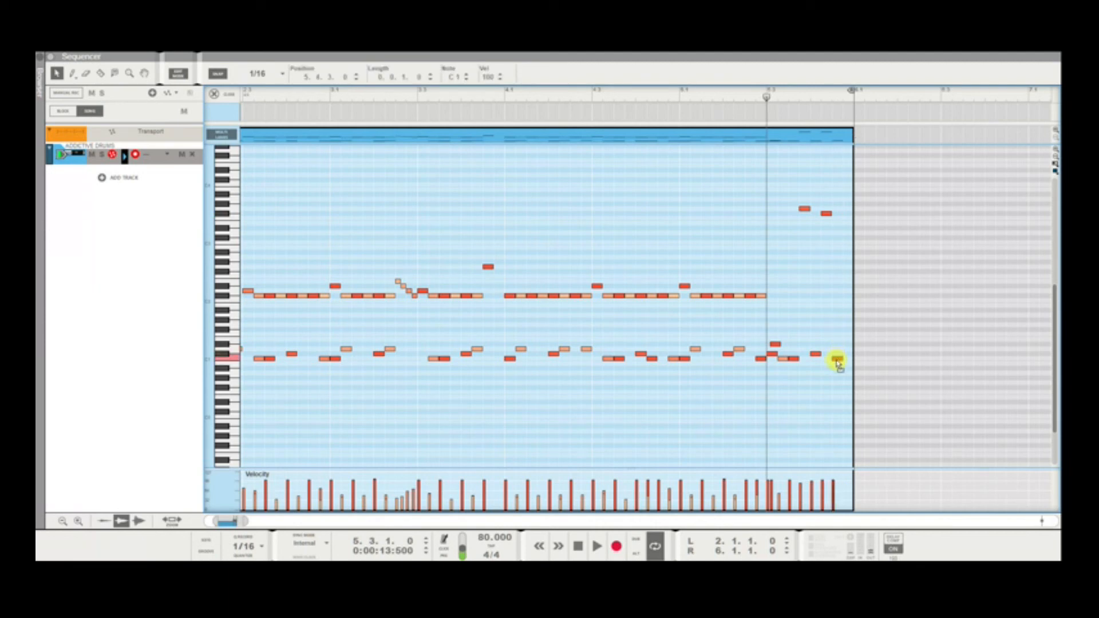
{"action": "key", "text": "space"}
{"action": "left_click", "coordinate": [835, 389]}
{"action": "left_click", "coordinate": [713, 97]}
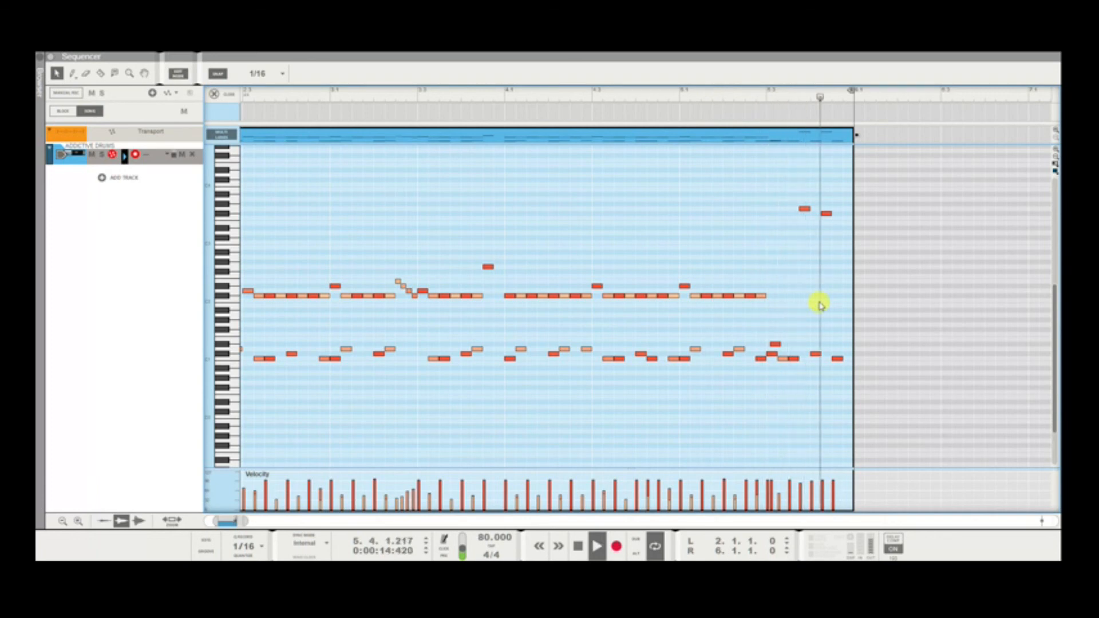
Audition the end of bar 5 repeatedly from 5.1.4 with the added closing C1 note.
{"action": "key", "text": "space"}
{"action": "key", "text": "space"}
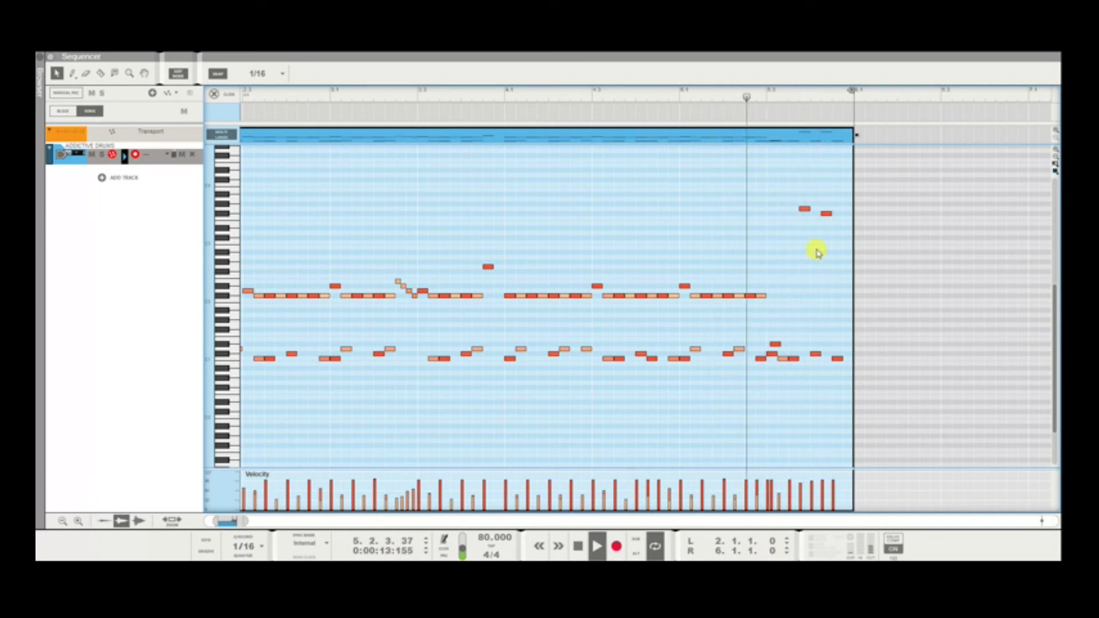
{"action": "key", "text": "space"}
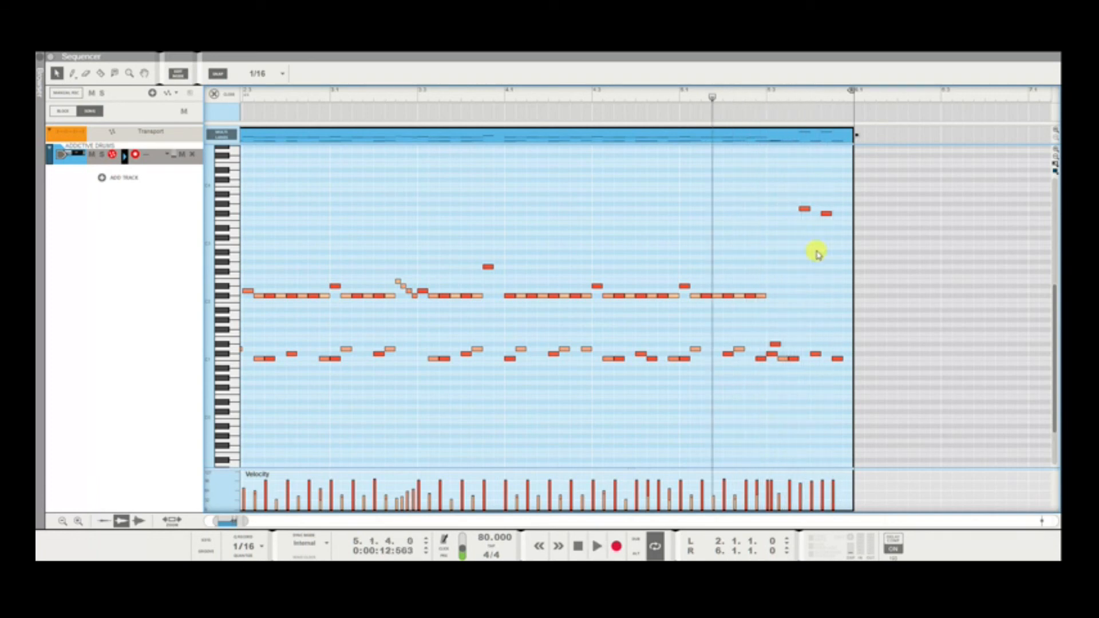
{"action": "key", "text": "space"}
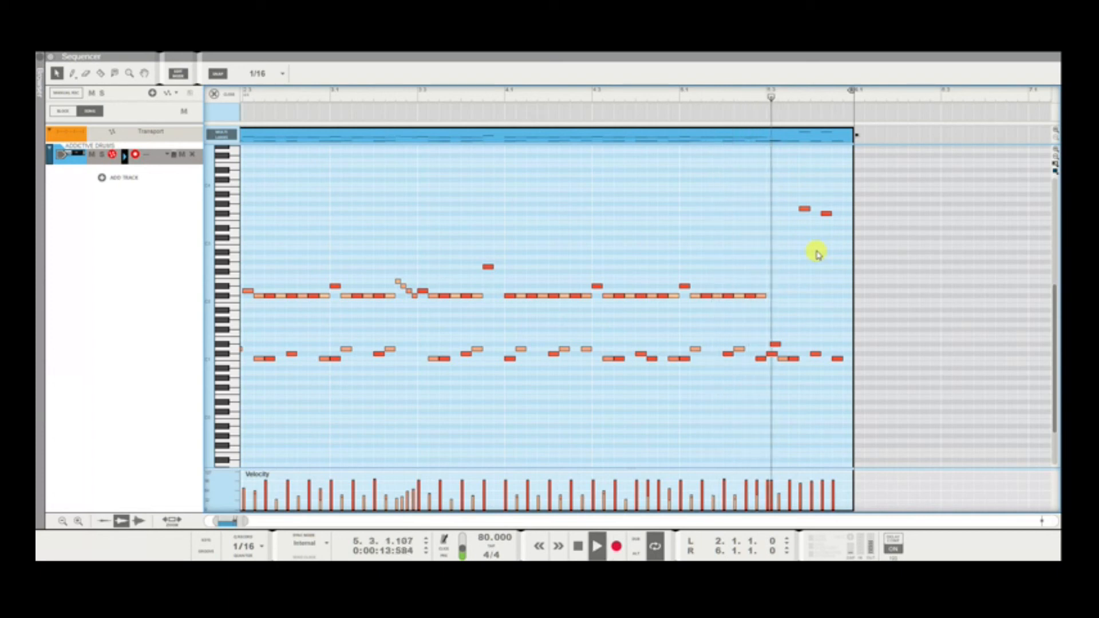
{"action": "key", "text": "space"}
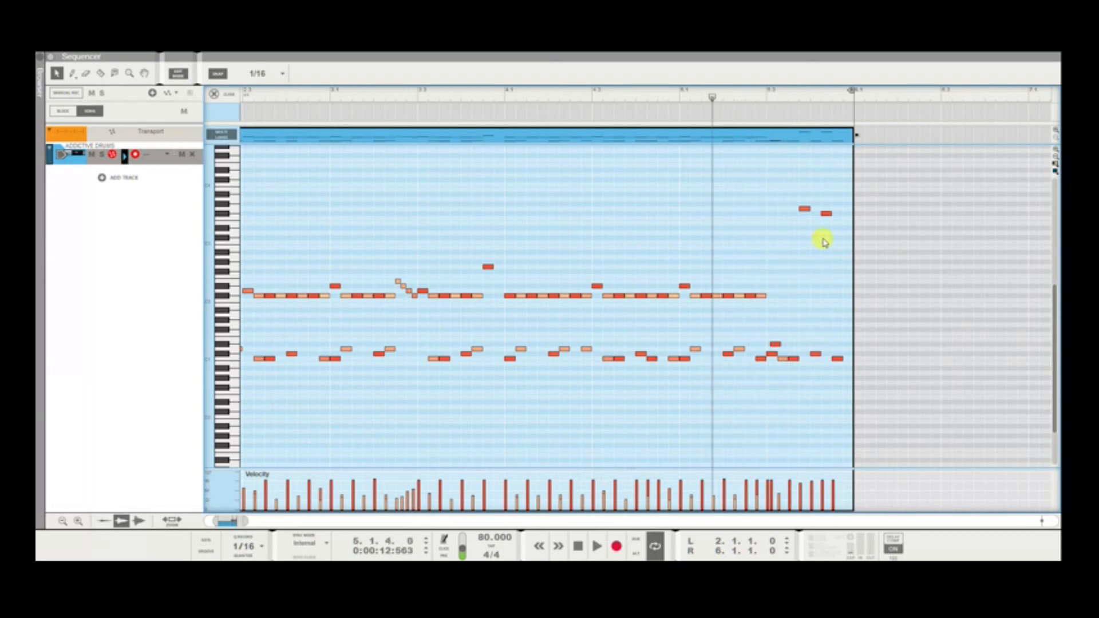
Delete the notes from 5.4.1 onward, copy the C#1 and D#1 pair from 5.3.1 to 5.3.4, and play the result.
{"action": "left_click_drag", "start_coordinate": [826, 197], "coordinate": [804, 359]}
{"action": "key", "text": "Delete"}
{"action": "key", "text": "Delete"}
{"action": "key", "text": "space"}
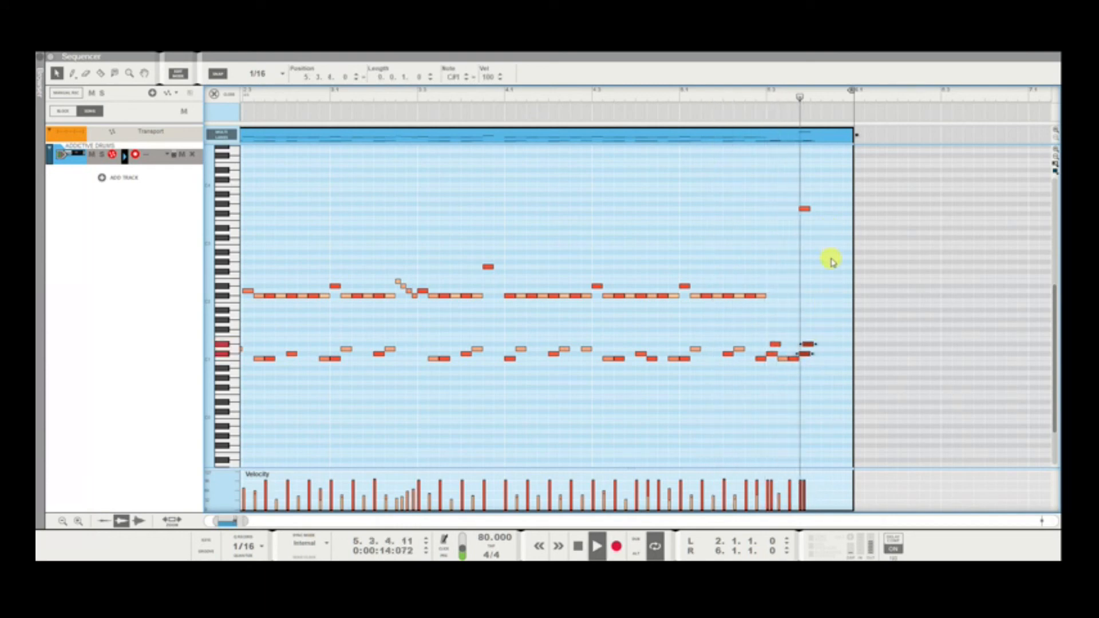
{"action": "key", "text": "space"}
Delete the high G3 note at 5.3.4 and play the end of bar 5.
{"action": "left_click_drag", "start_coordinate": [824, 240], "coordinate": [806, 206]}
{"action": "key", "text": "Delete"}
{"action": "key", "text": "space"}
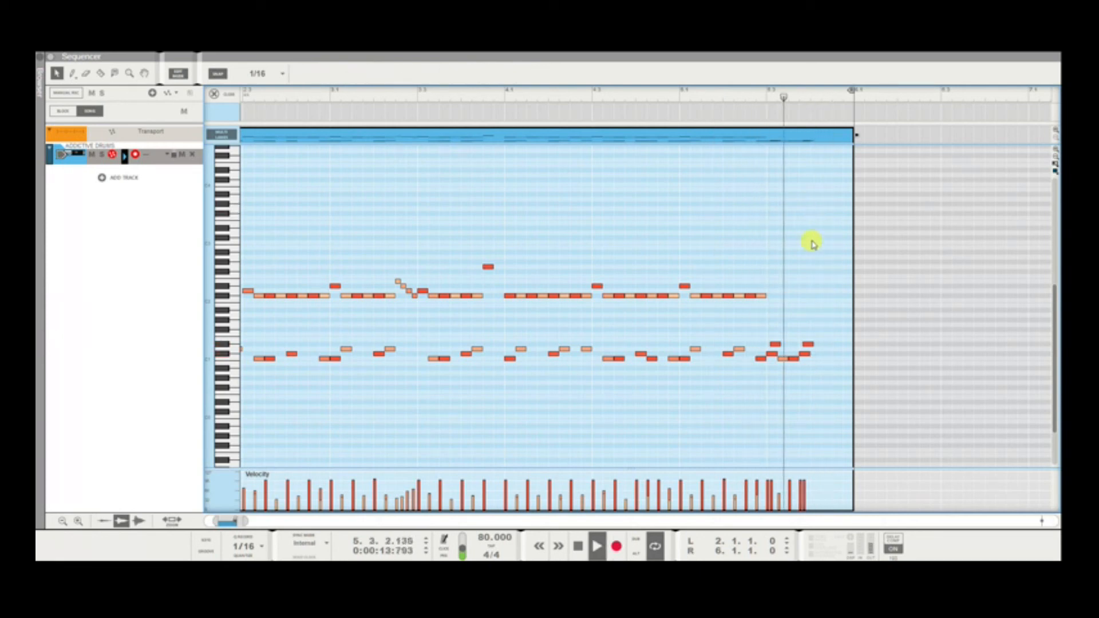
{"action": "key", "text": "space"}
Try a slightly lower velocity on the C#1 notes at 5.3.1 and 5.3.4, play it, and restore the velocity to 100.
{"action": "left_click", "coordinate": [777, 344]}
{"action": "left_click", "coordinate": [807, 345]}
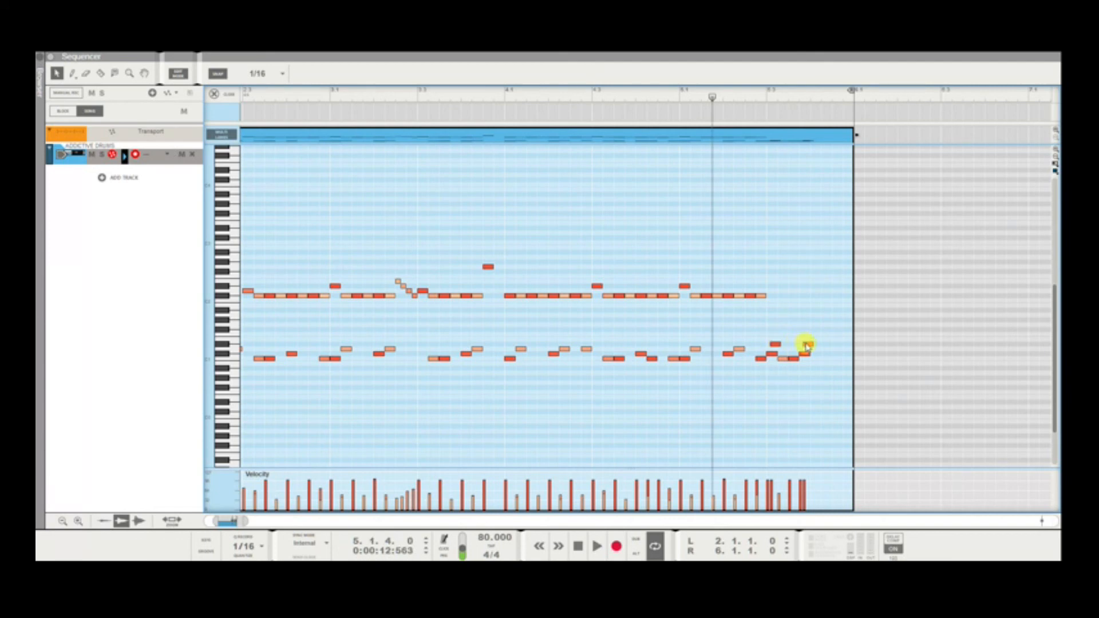
{"action": "left_click", "coordinate": [809, 345]}
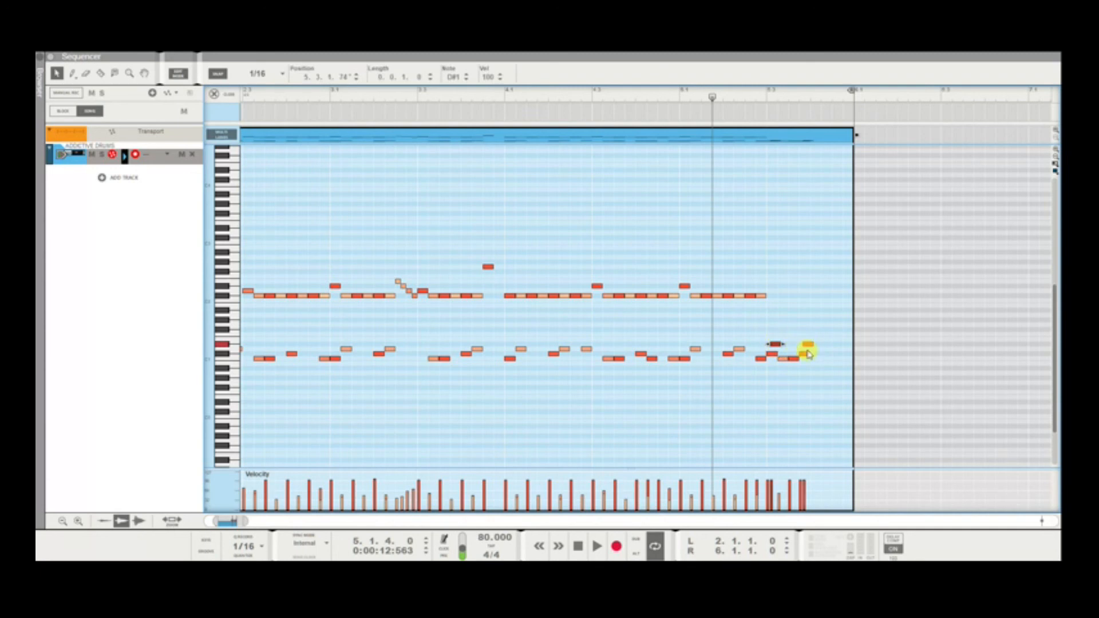
{"action": "left_click_drag", "start_coordinate": [817, 345], "coordinate": [772, 354]}
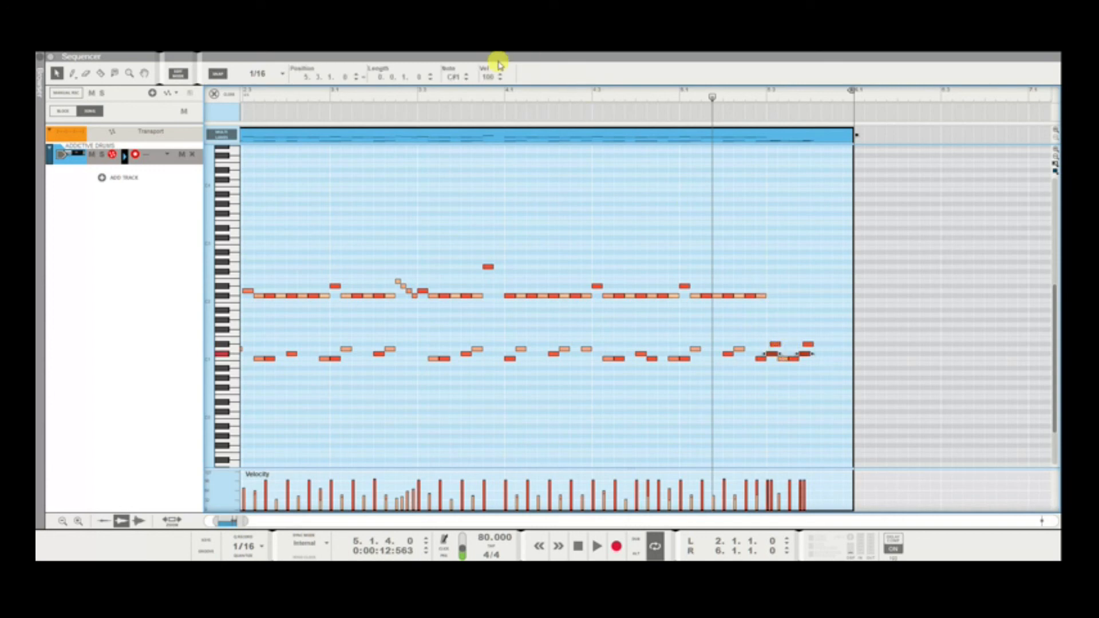
{"action": "left_click", "coordinate": [488, 79]}
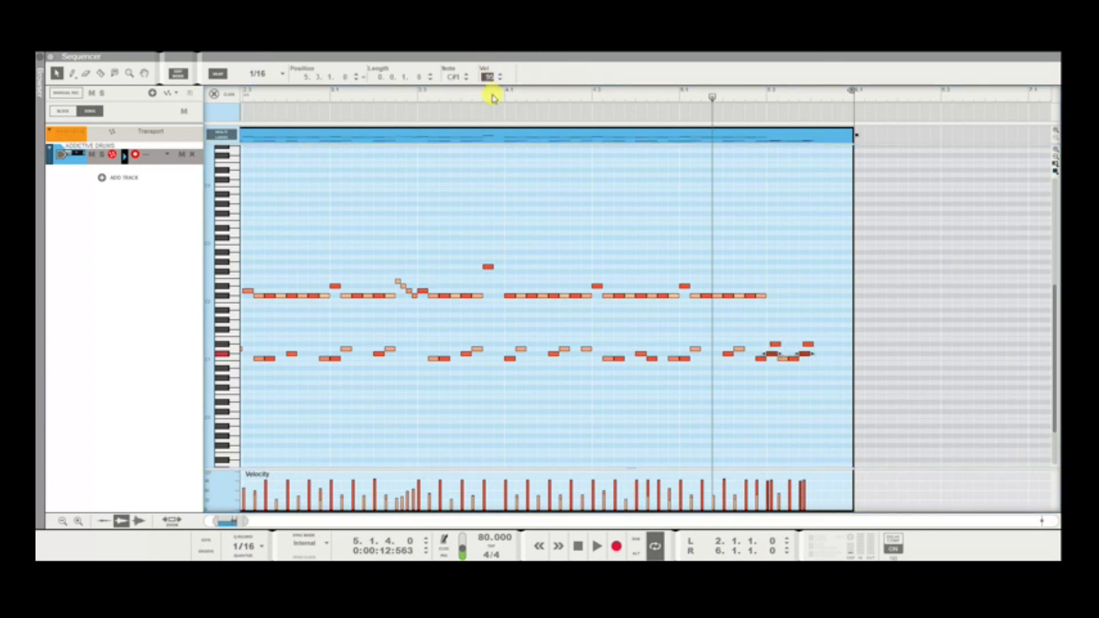
{"action": "key", "text": "space"}
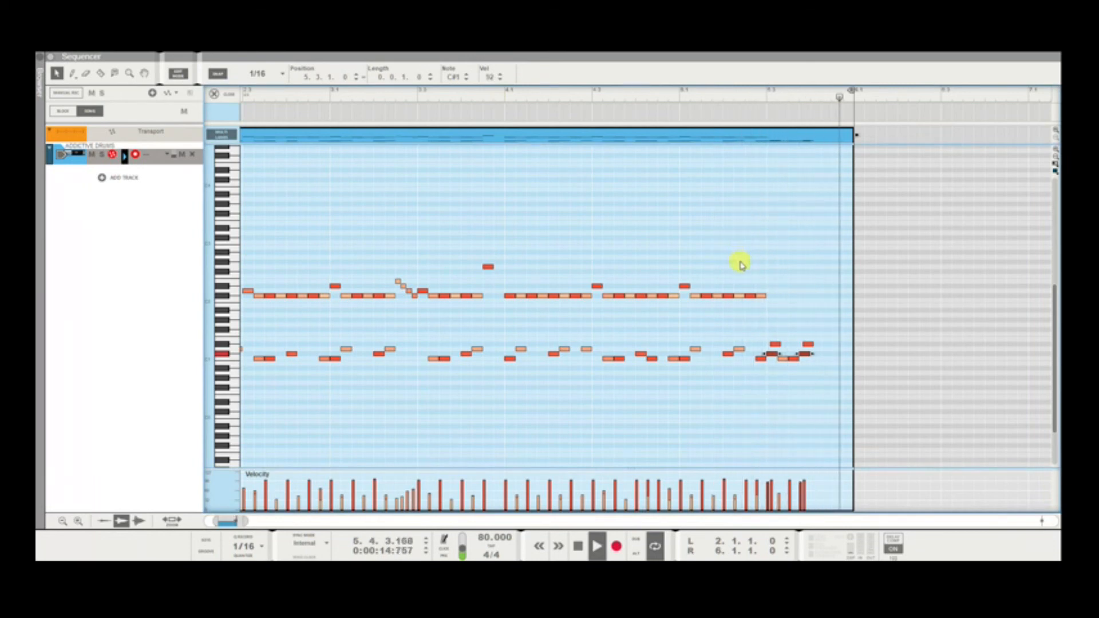
{"action": "key", "text": "space"}
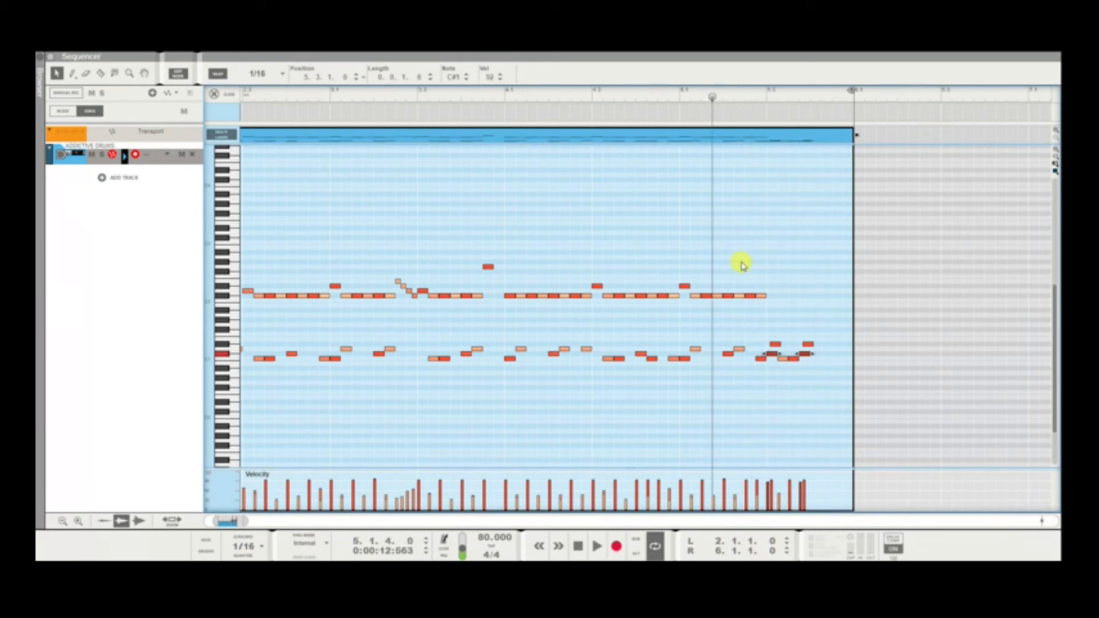
{"action": "key", "text": "space"}
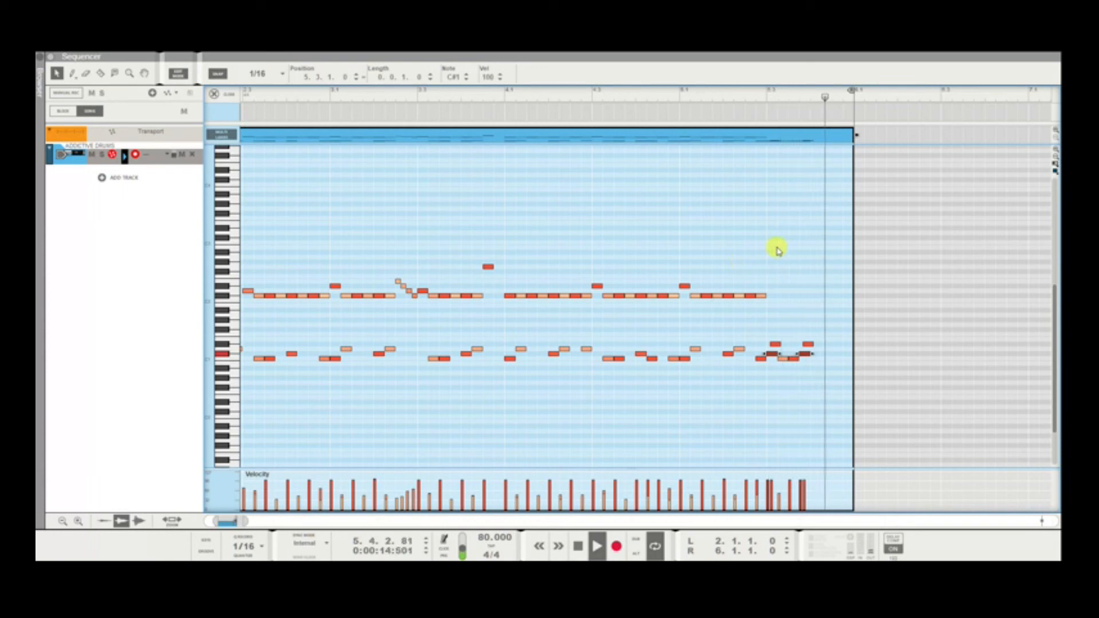
Deselect the C#1 notes and audition the end of bar 5 repeatedly with the two C#1 and D#1 pairs.
{"action": "key", "text": "space"}
{"action": "key", "text": "space"}
{"action": "key", "text": "space"}
{"action": "left_click", "coordinate": [798, 279]}
{"action": "key", "text": "space"}
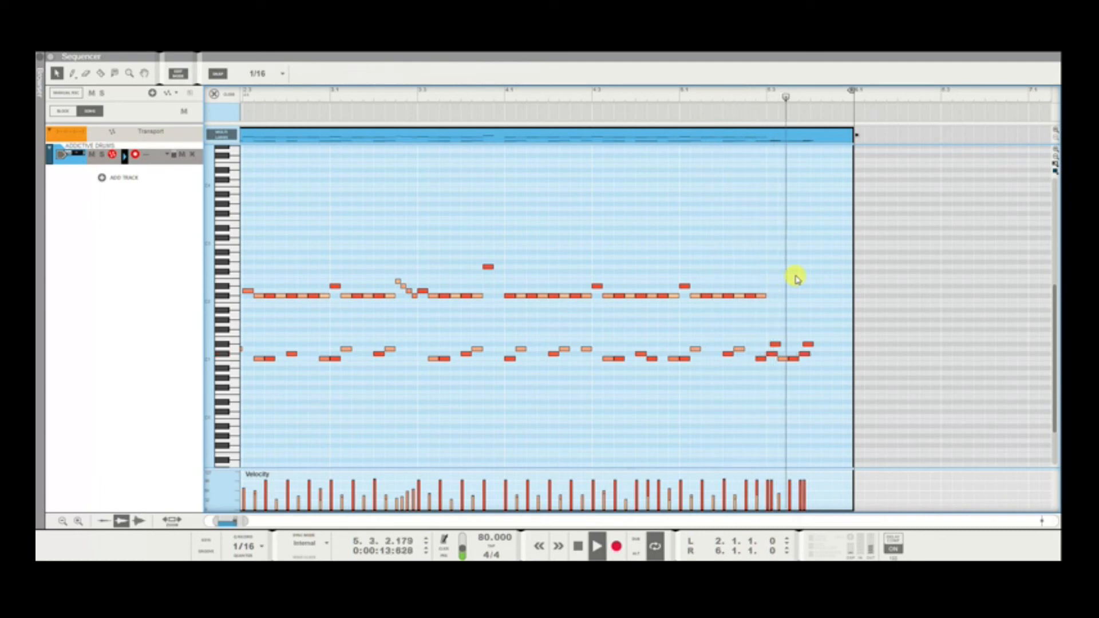
{"action": "key", "text": "space"}
{"action": "key", "text": "space"}
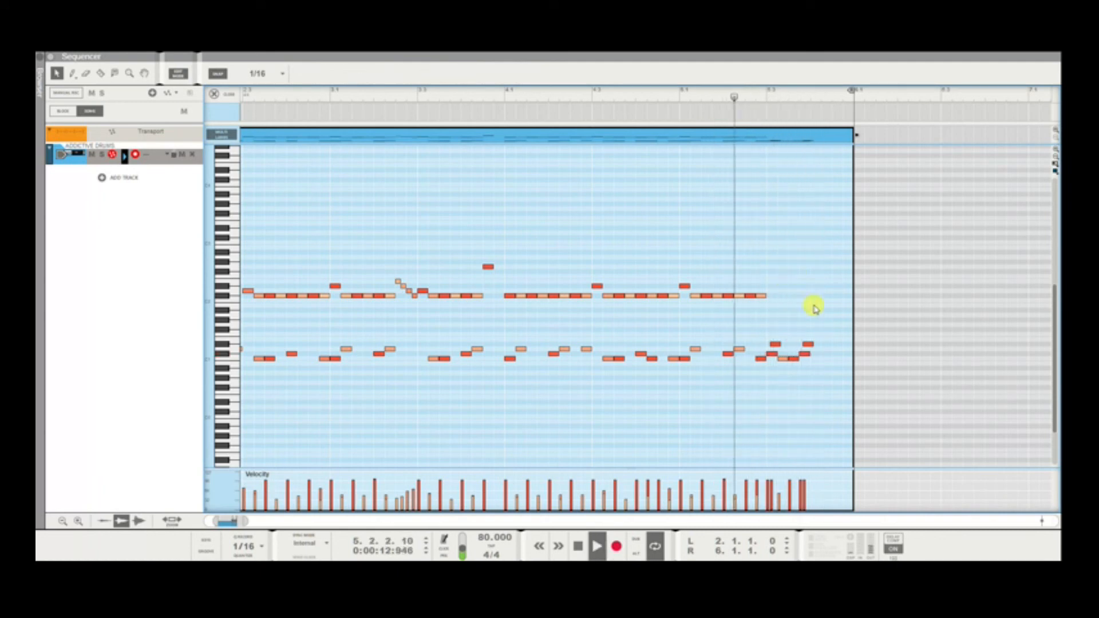
{"action": "key", "text": "space"}
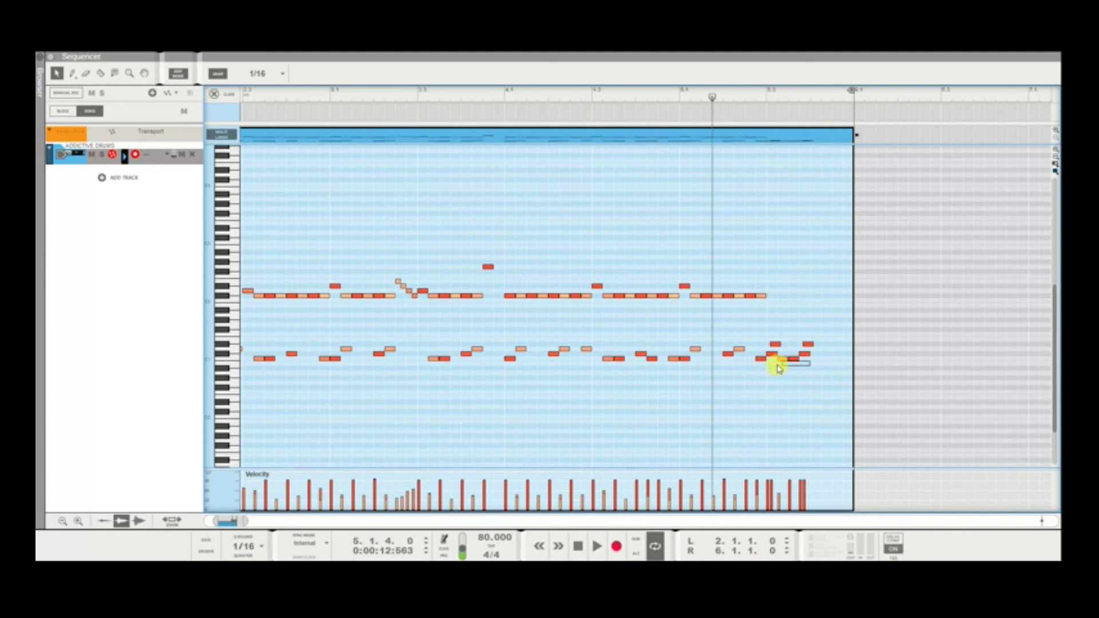
Copy the two C1 notes at 5.3.2 and 5.3.3 to 5.4.1 and 5.4.2, and play the fill.
{"action": "left_click_drag", "start_coordinate": [783, 364], "coordinate": [784, 364]}
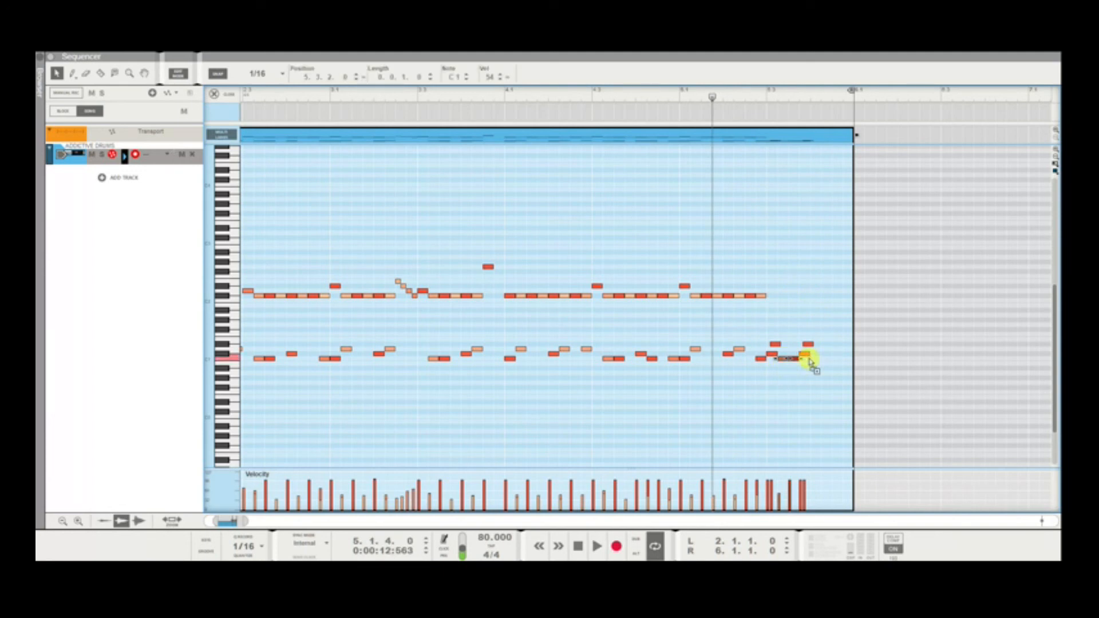
{"action": "left_click", "coordinate": [828, 388]}
{"action": "key", "text": "space"}
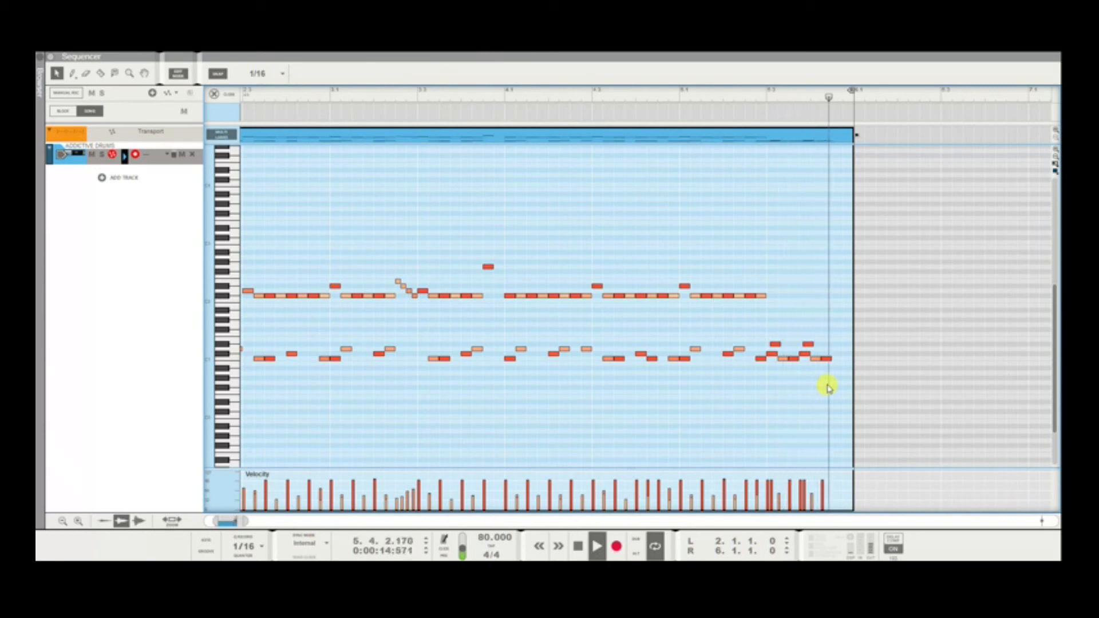
Add an A3 note at 5.4.3 and an unsnapped G3 note slightly after it, and play the fill.
{"action": "key", "text": "space"}
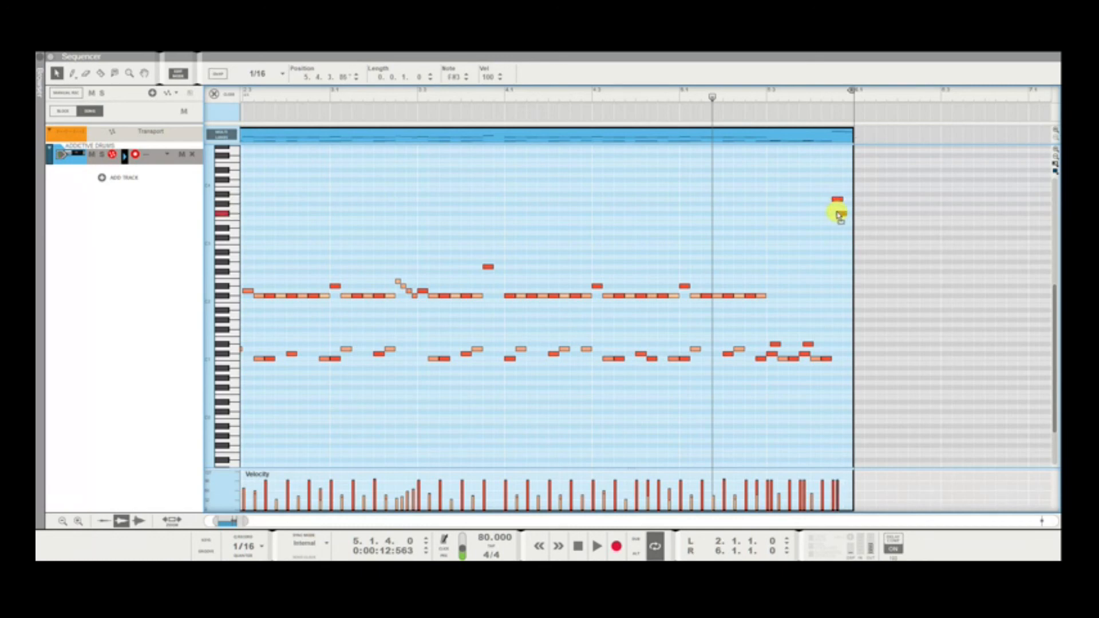
{"action": "key", "text": "space"}
{"action": "left_click", "coordinate": [837, 282]}
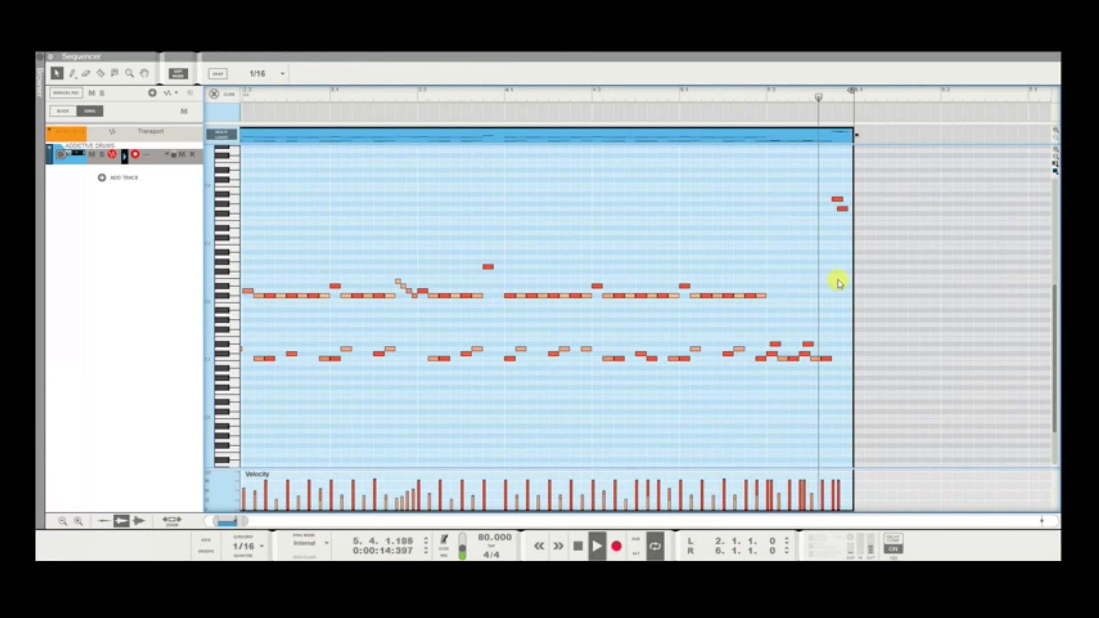
Move the G3 note at the end of bar 5 closer to the A3 note, to 5.4.3.30, and play the fill.
{"action": "key", "text": "space"}
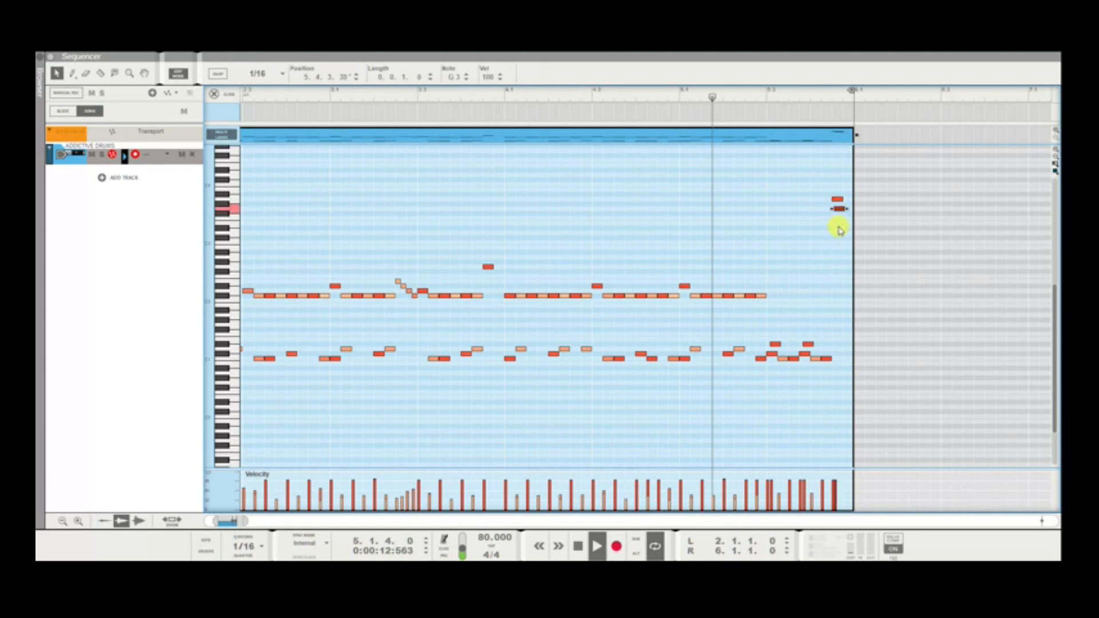
{"action": "left_click", "coordinate": [835, 245]}
{"action": "key", "text": "space"}
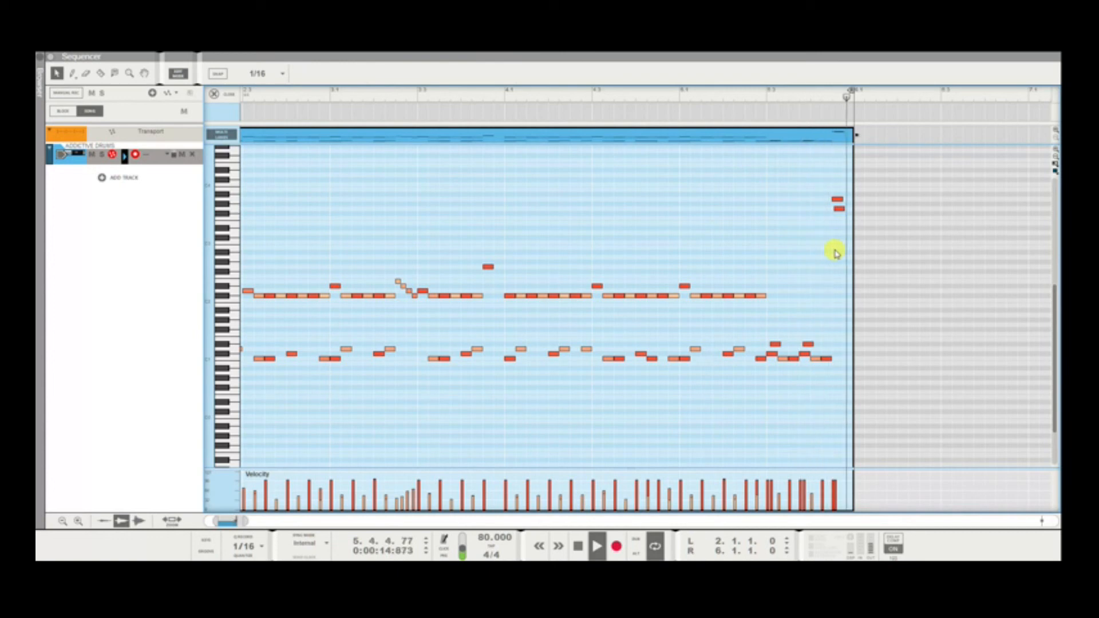
{"action": "key", "text": "space"}
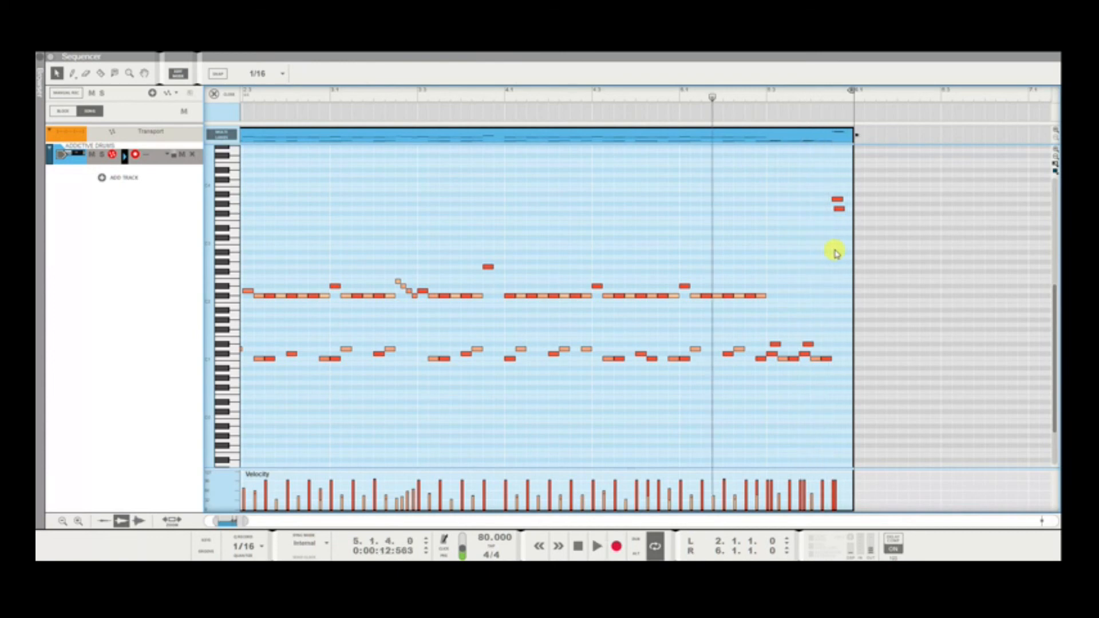
Slightly lower the velocity of the G3 note at the end of bar 5 and resume playback.
{"action": "left_click", "coordinate": [840, 211]}
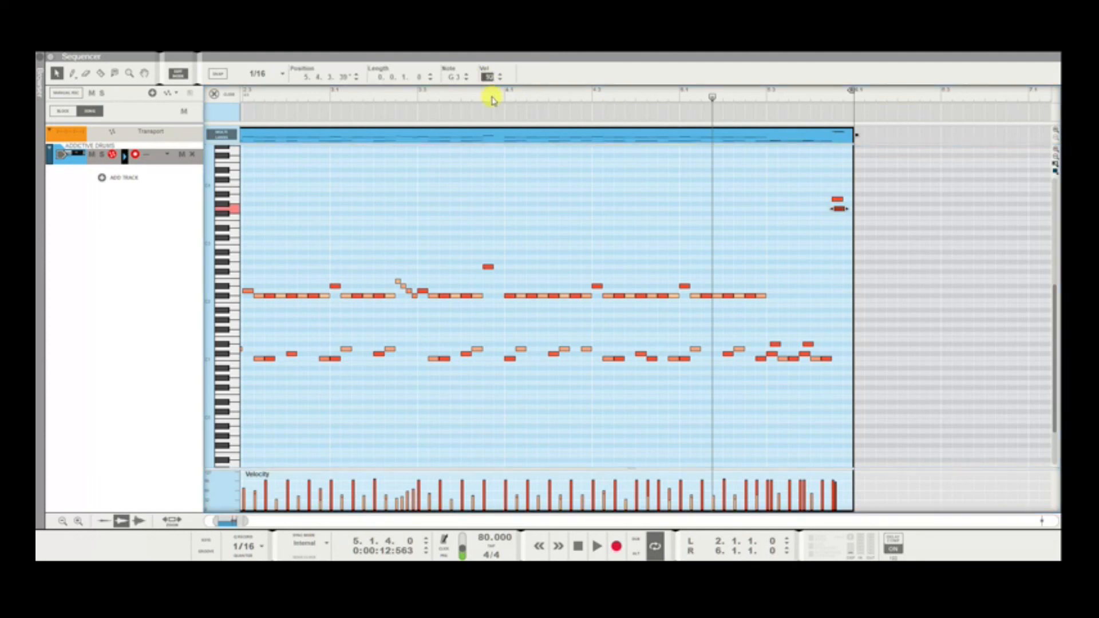
{"action": "left_click", "coordinate": [773, 271]}
{"action": "key", "text": "space"}
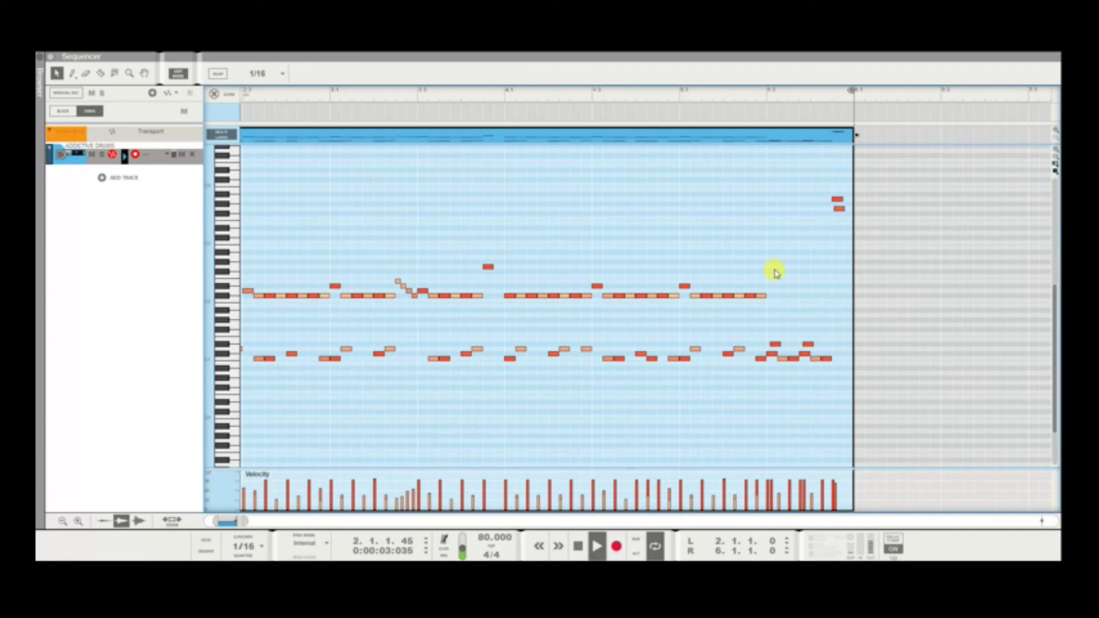
Audition the fill and its loop back to bar 2, restarting playback near the end of bar 4 and around 5.3.2.
{"action": "scroll", "coordinate": [770, 271], "scroll_direction": "down", "scroll_amount": 6}
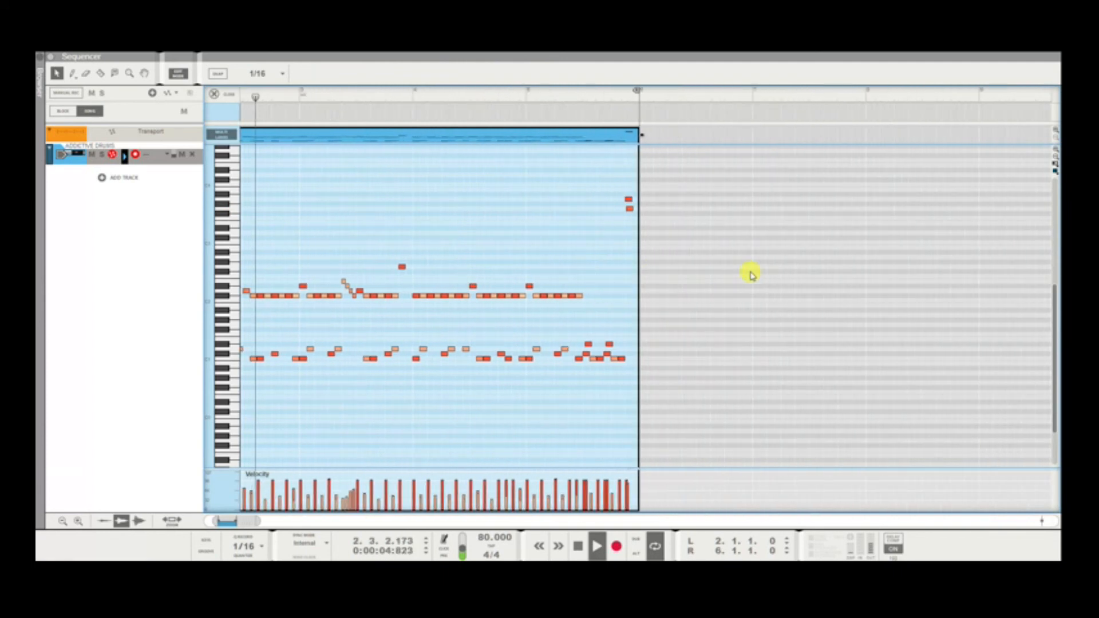
{"action": "key", "text": "space"}
{"action": "left_click", "coordinate": [497, 86]}
{"action": "key", "text": "space"}
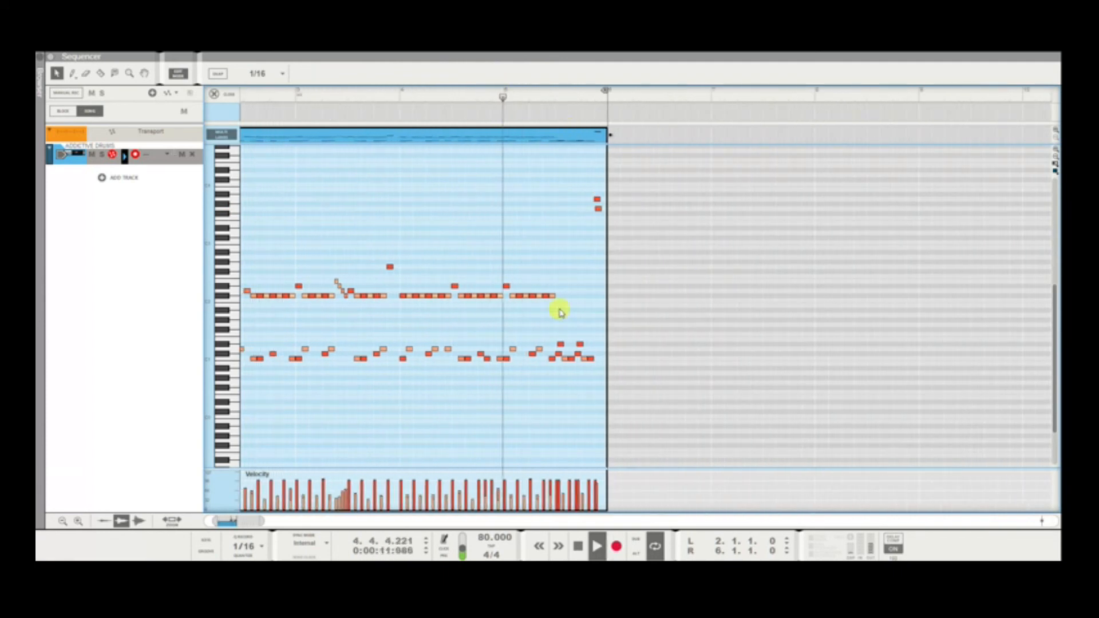
{"action": "scroll", "coordinate": [559, 309], "scroll_direction": "up", "scroll_amount": 3}
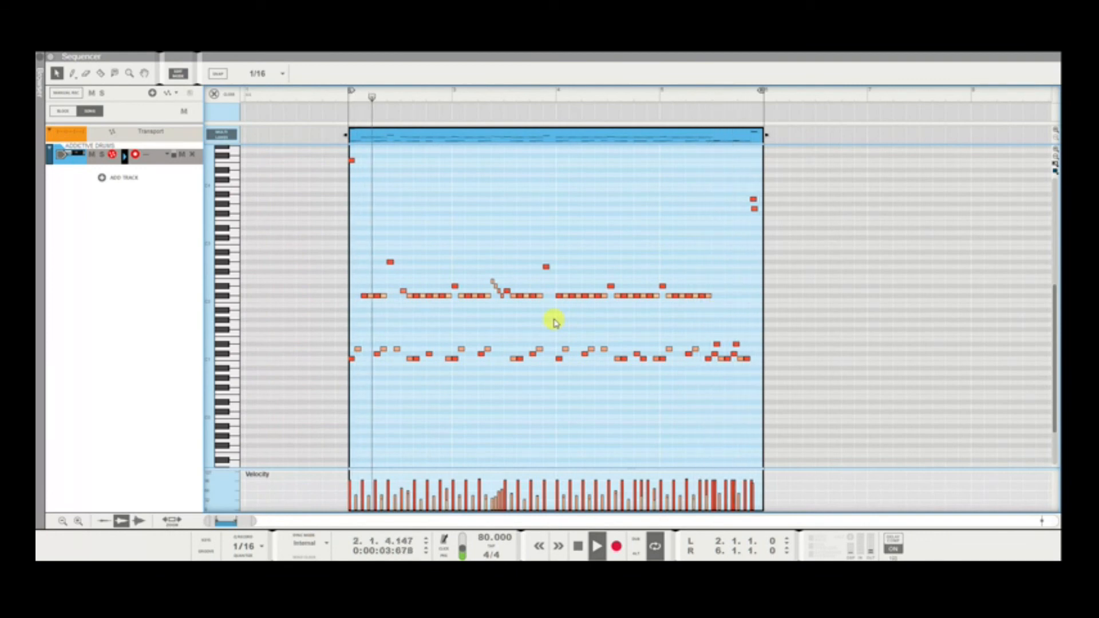
{"action": "key", "text": "space"}
{"action": "left_click", "coordinate": [722, 93]}
{"action": "key", "text": "space"}
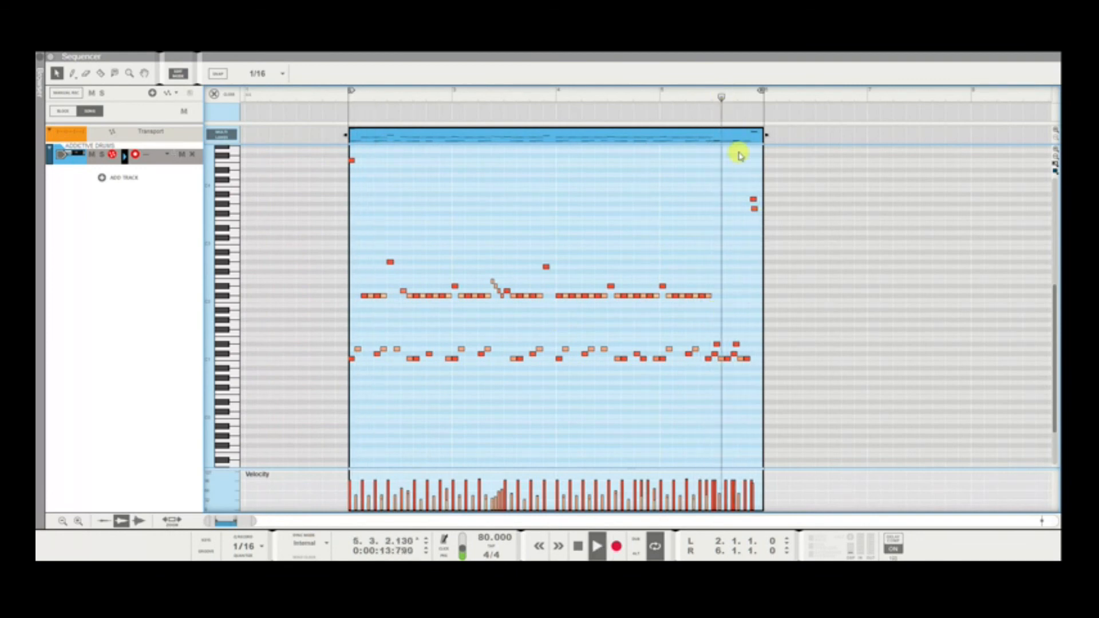
{"action": "key", "text": "space"}
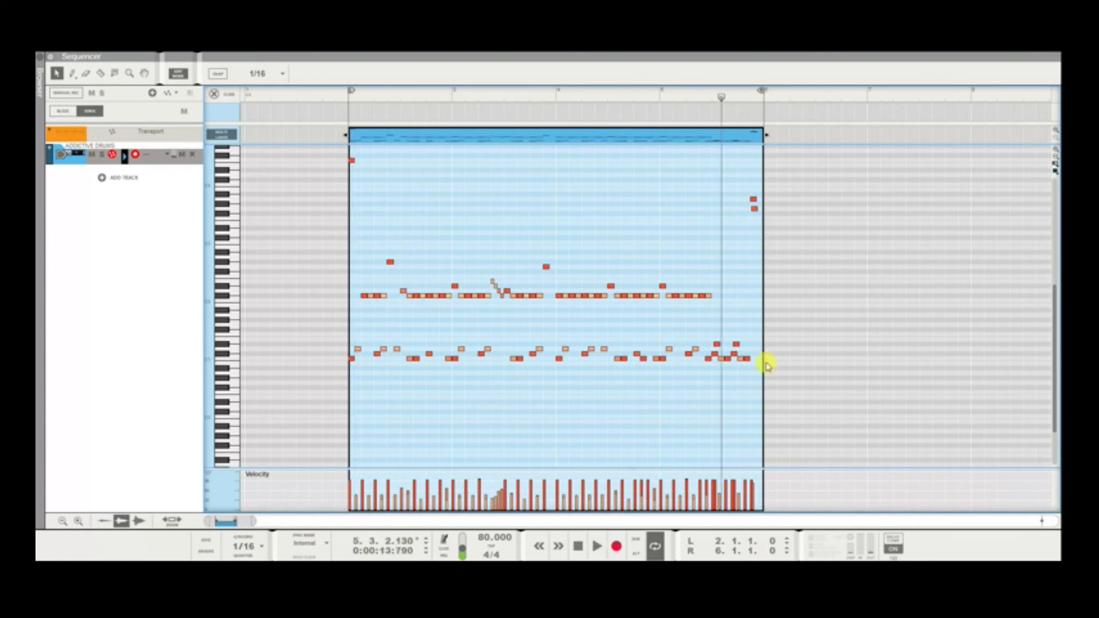
Try a snapped C#1 note at 5.4.4, audition the fill from 5.2.2, and delete that note.
{"action": "scroll", "coordinate": [768, 362], "scroll_direction": "up", "scroll_amount": 5}
{"action": "scroll", "coordinate": [801, 365], "scroll_direction": "up", "scroll_amount": 2}
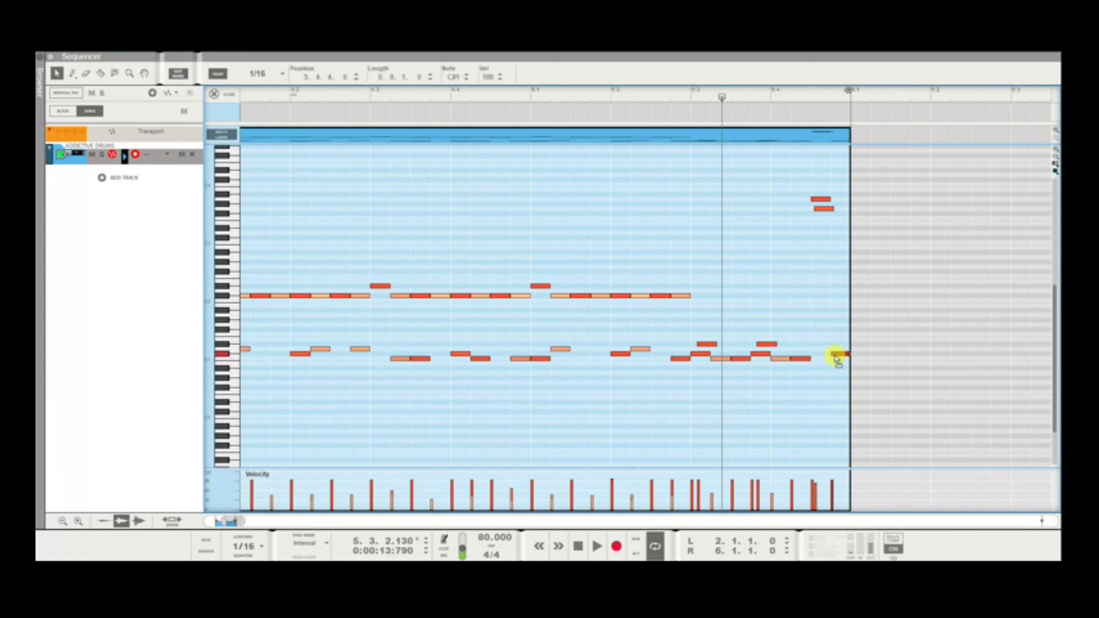
{"action": "key", "text": "space"}
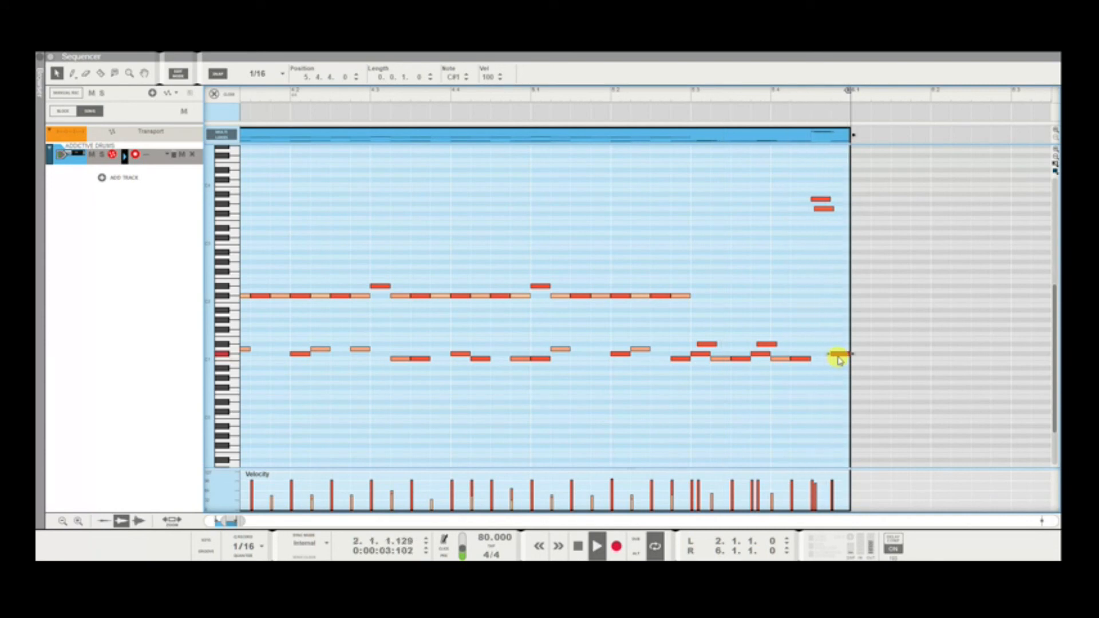
{"action": "key", "text": "space"}
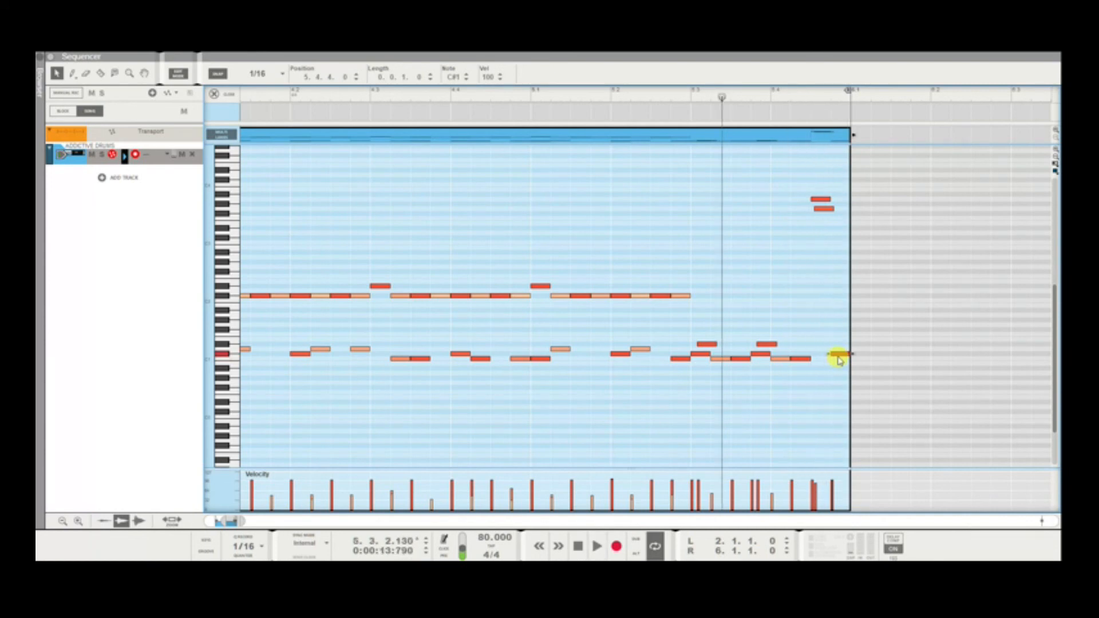
{"action": "left_click", "coordinate": [631, 98]}
{"action": "key", "text": "space"}
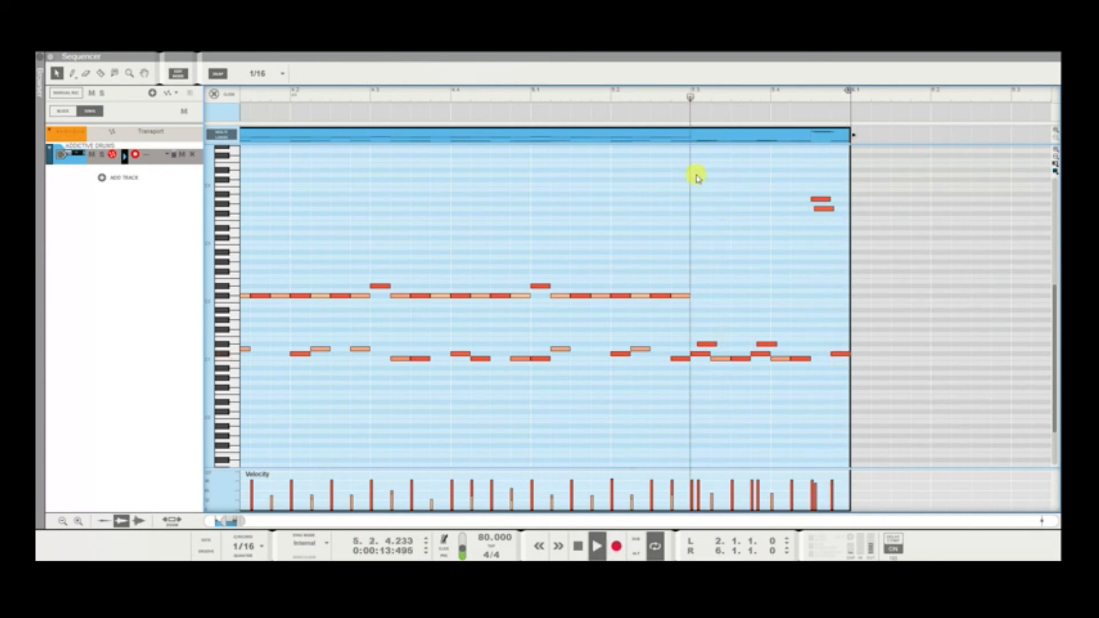
{"action": "key", "text": "space"}
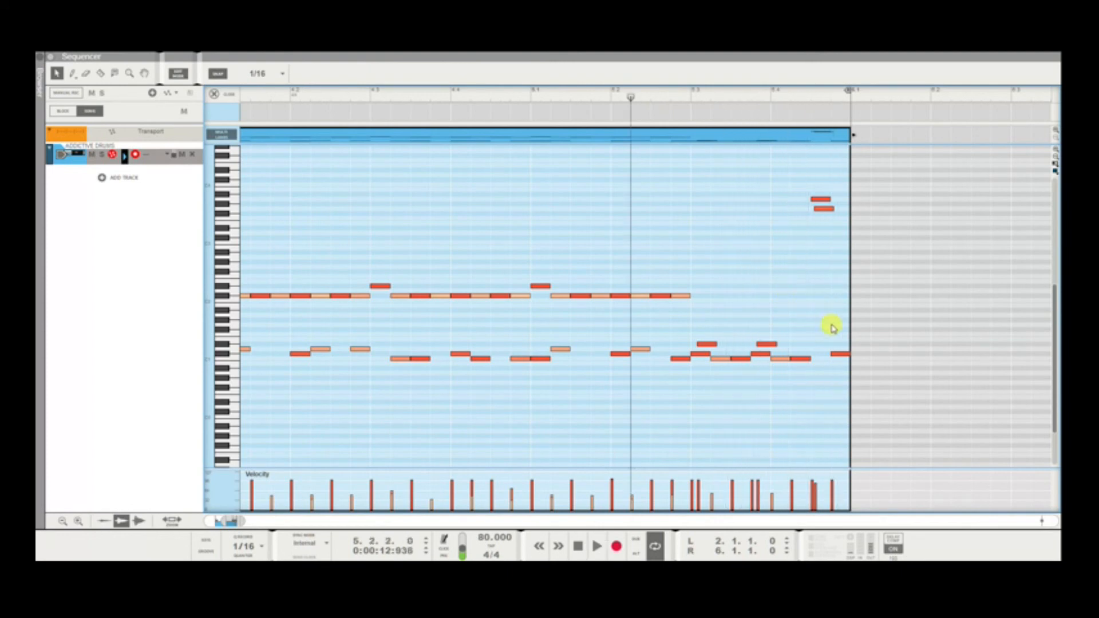
{"action": "key", "text": "space"}
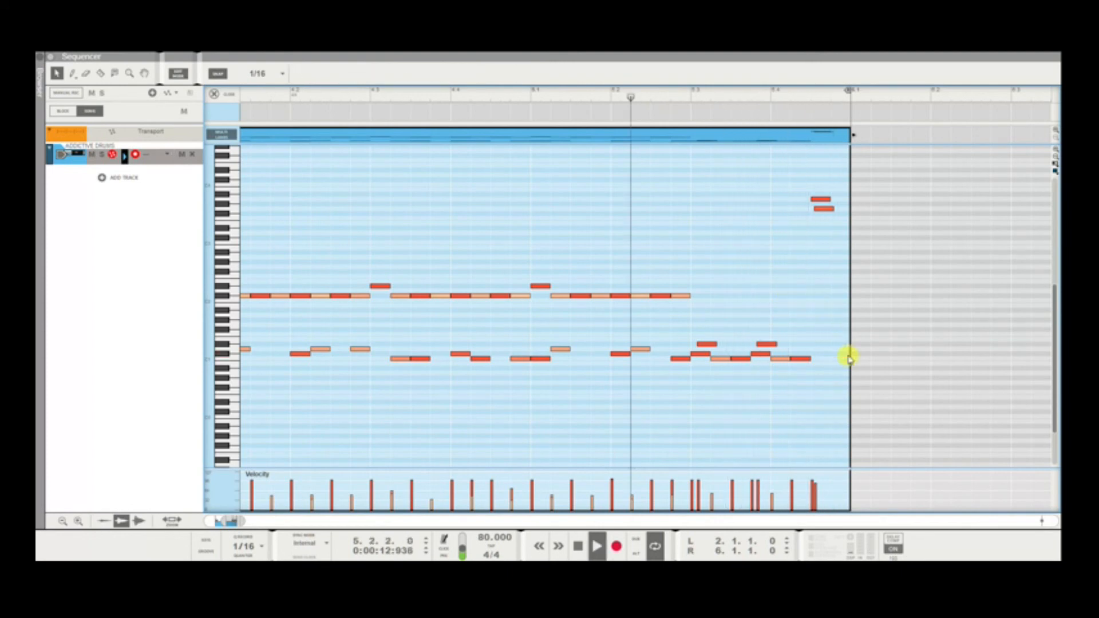
Play the whole looped pattern from its beginning.
{"action": "scroll", "coordinate": [846, 355], "scroll_direction": "down", "scroll_amount": 4}
{"action": "scroll", "coordinate": [803, 350], "scroll_direction": "down", "scroll_amount": 3}
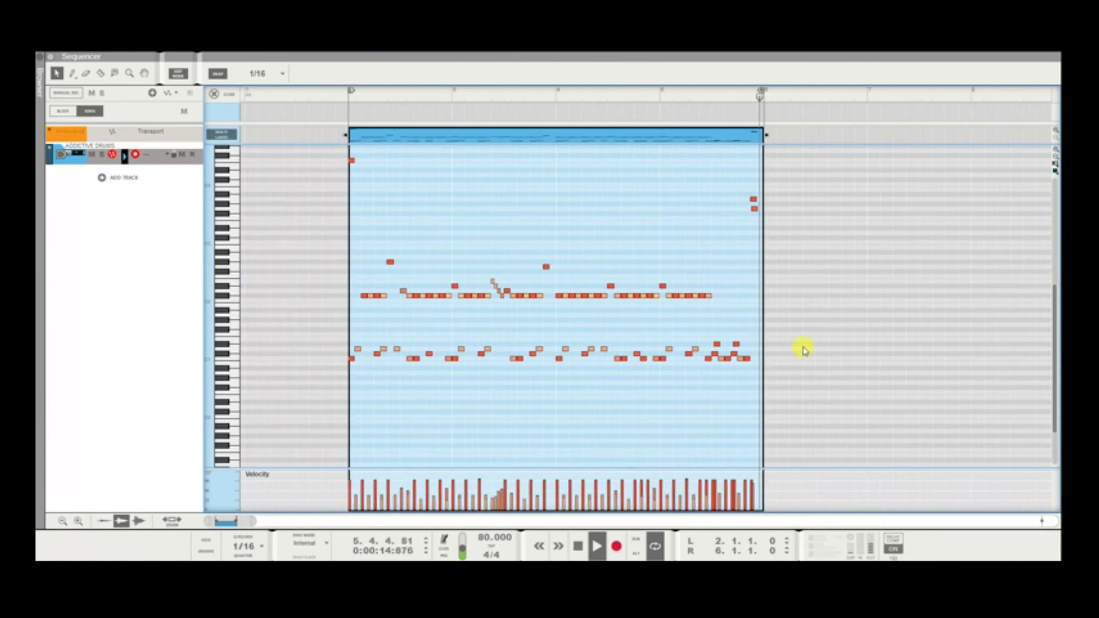
{"action": "left_click", "coordinate": [315, 95]}
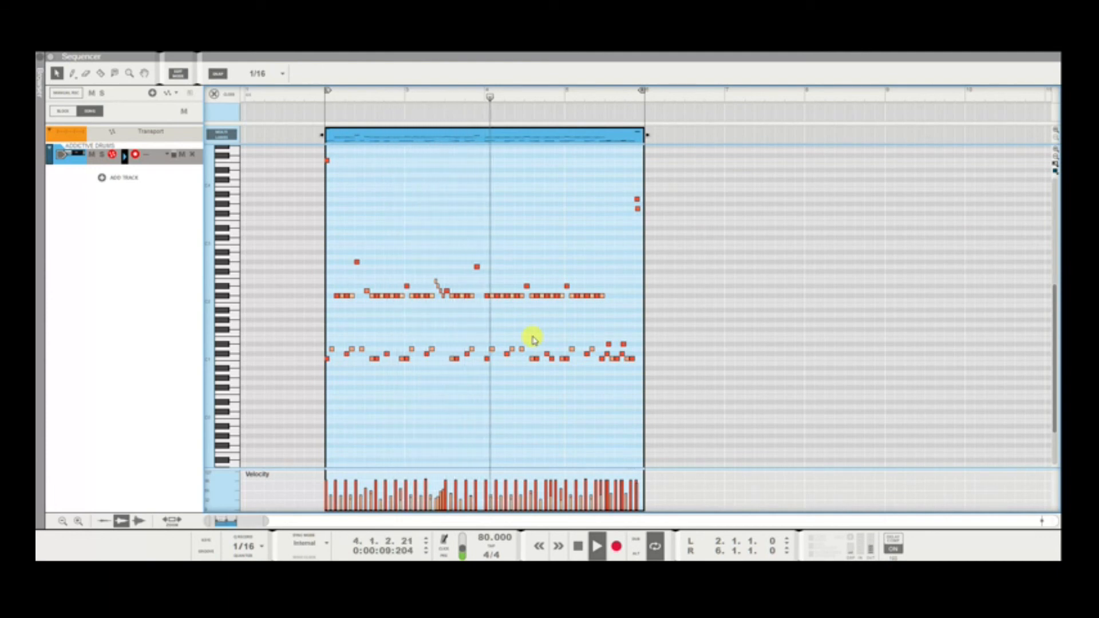
Move the C#2 note at 4.1.1 up to F4, matching the opening high note at 2.1.1, and play from 3.4.1.
{"action": "key", "text": "space"}
{"action": "left_click", "coordinate": [465, 100]}
{"action": "scroll", "coordinate": [538, 324], "scroll_direction": "up", "scroll_amount": 4}
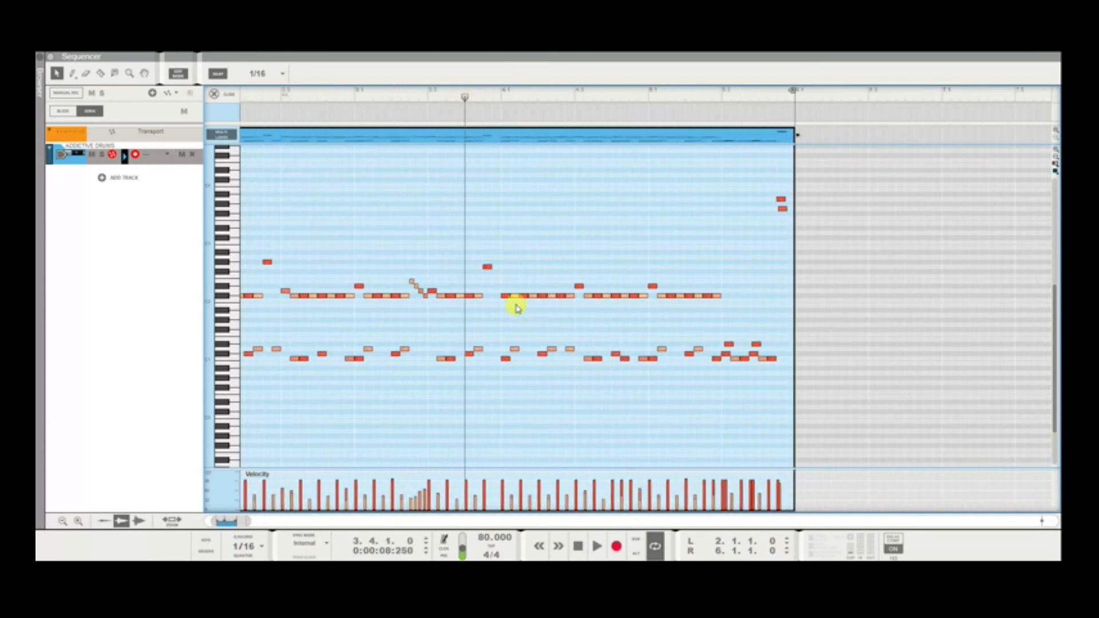
{"action": "left_click_drag", "start_coordinate": [505, 297], "coordinate": [505, 251]}
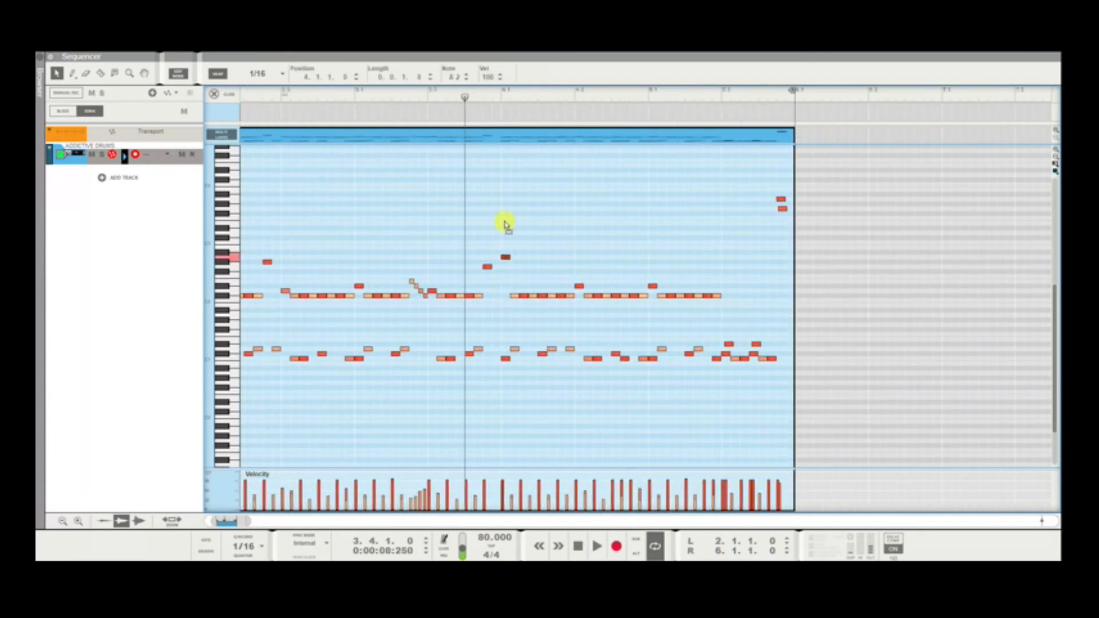
{"action": "left_click_drag", "start_coordinate": [509, 148], "coordinate": [513, 184]}
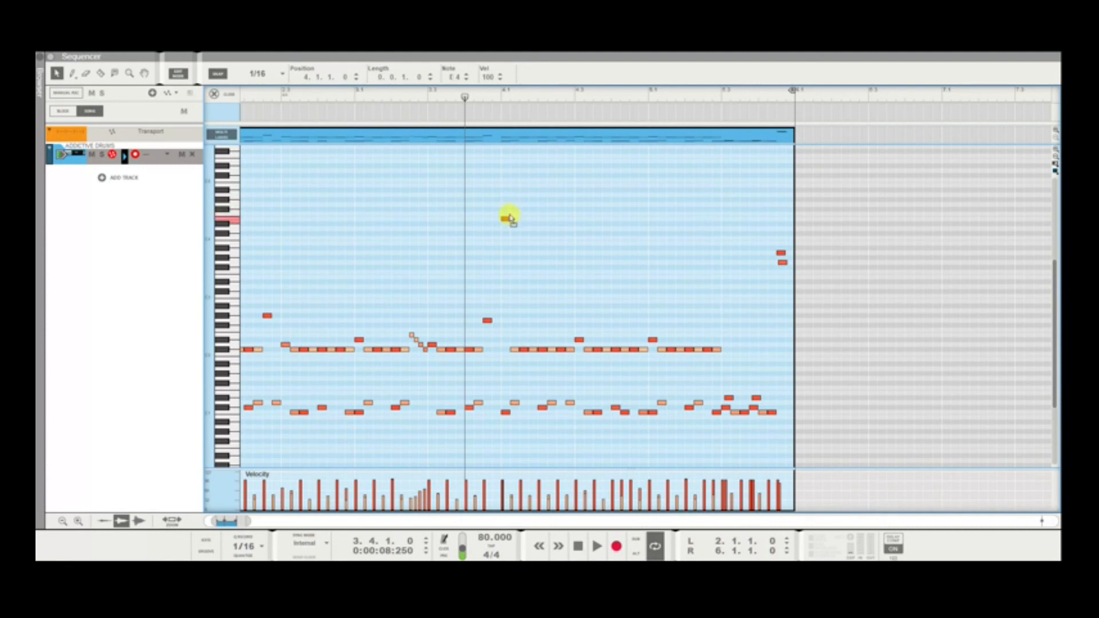
{"action": "left_click", "coordinate": [523, 268]}
{"action": "scroll", "coordinate": [522, 268], "scroll_direction": "down", "scroll_amount": 6}
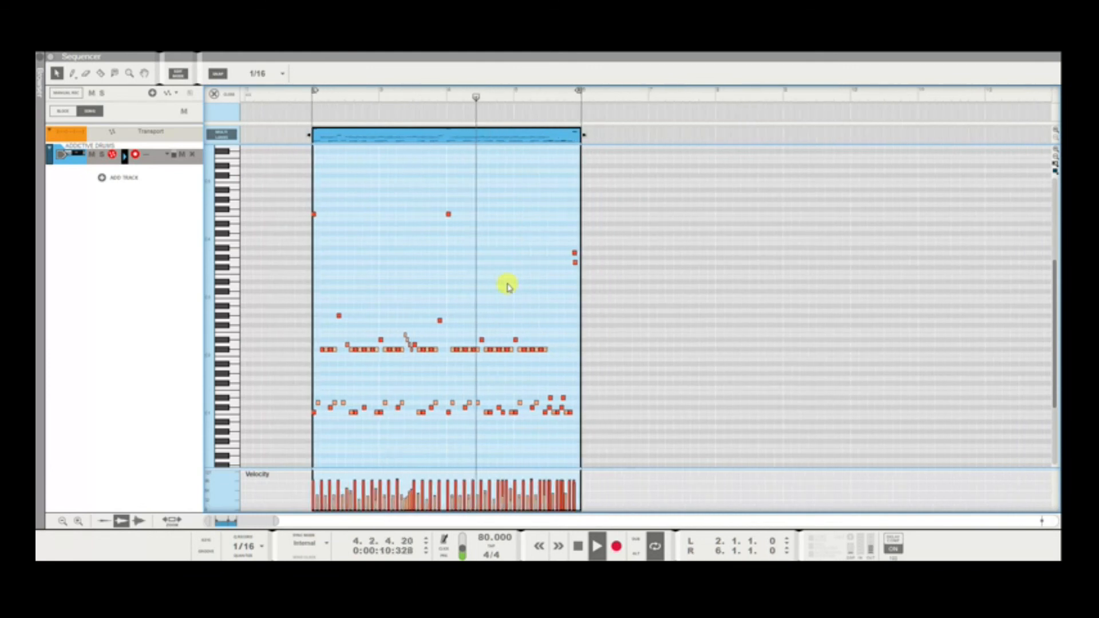
{"action": "key", "text": "space"}
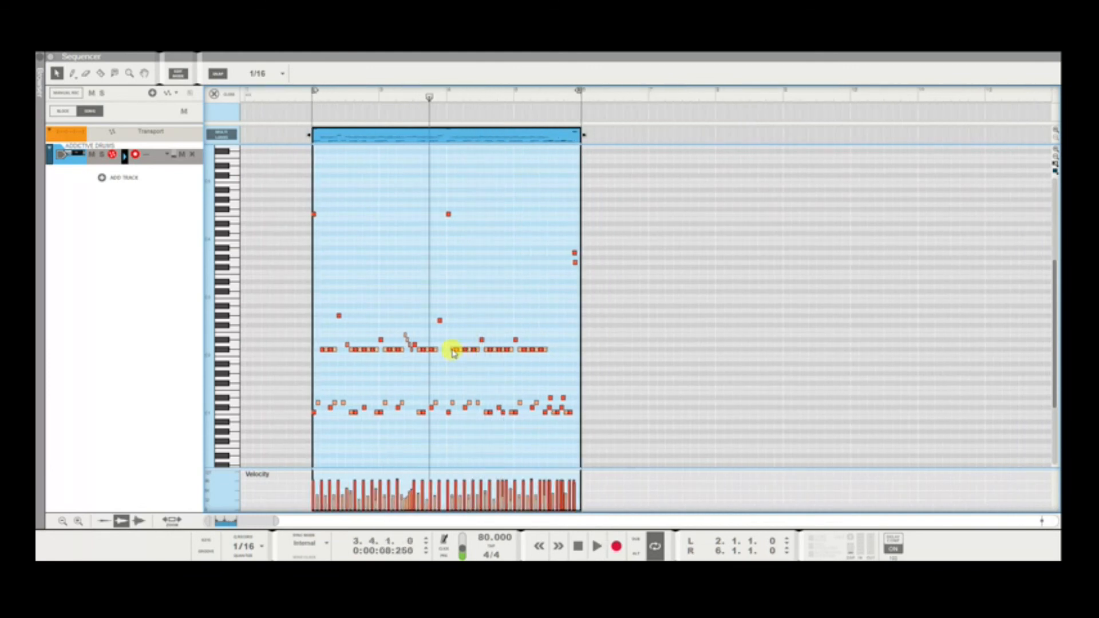
Delete the quiet C#2 note at 4.1.2, right after the F4 note, and play the pattern.
{"action": "scroll", "coordinate": [452, 352], "scroll_direction": "up", "scroll_amount": 6}
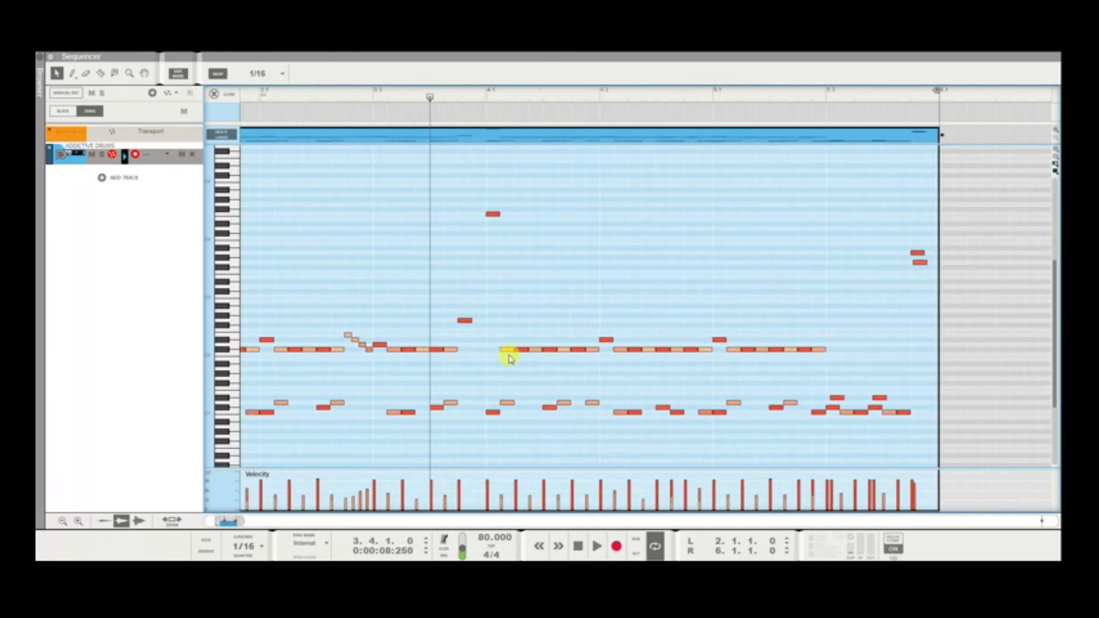
{"action": "scroll", "coordinate": [515, 356], "scroll_direction": "up", "scroll_amount": 1}
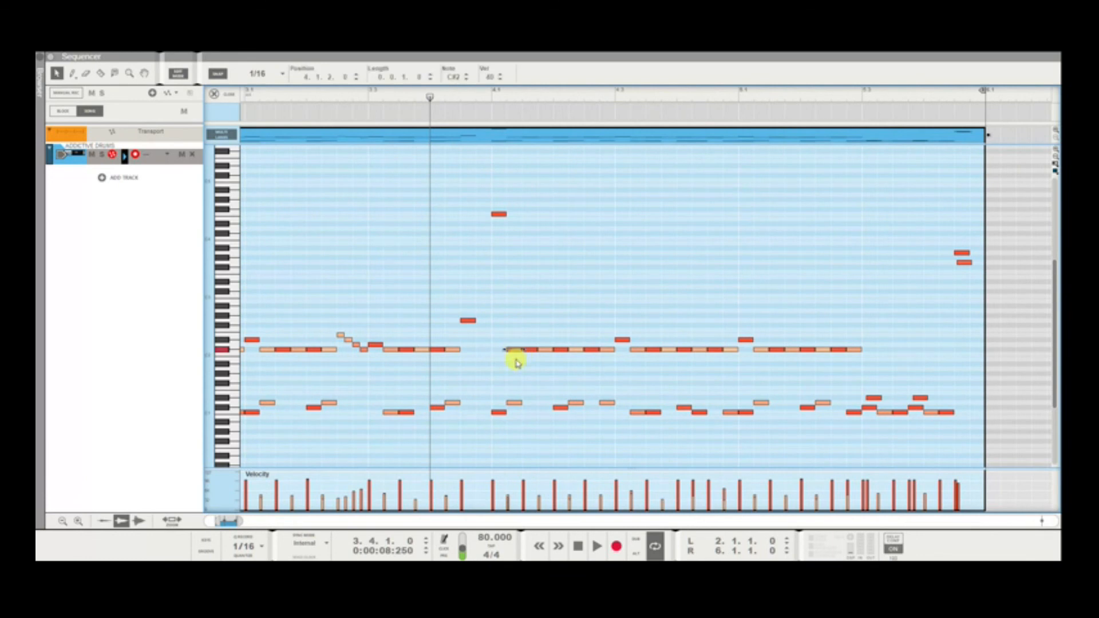
{"action": "scroll", "coordinate": [516, 362], "scroll_direction": "down", "scroll_amount": 6}
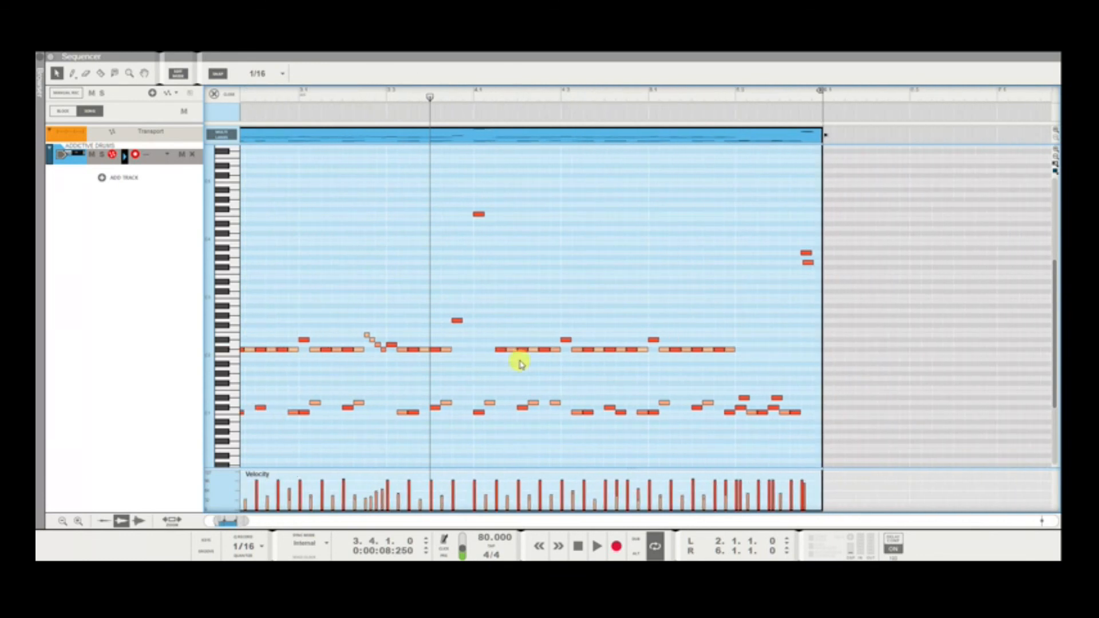
{"action": "scroll", "coordinate": [531, 360], "scroll_direction": "down", "scroll_amount": 1}
{"action": "key", "text": "space"}
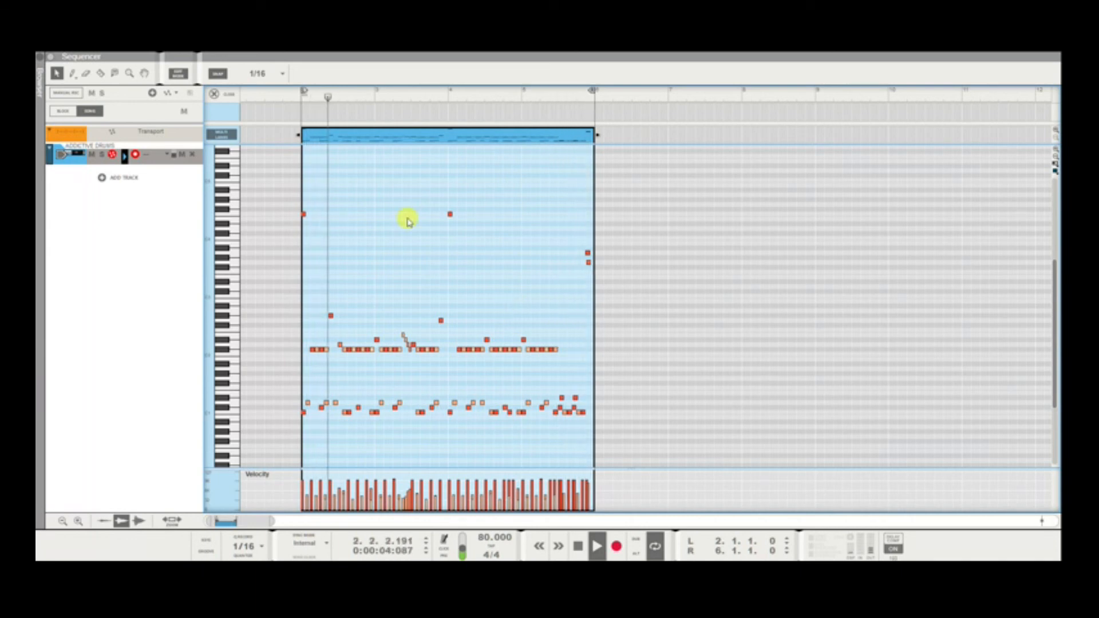
Play the complete four-bar loop from 2.1.1 twice to review the full pattern.
{"action": "key", "text": "space"}
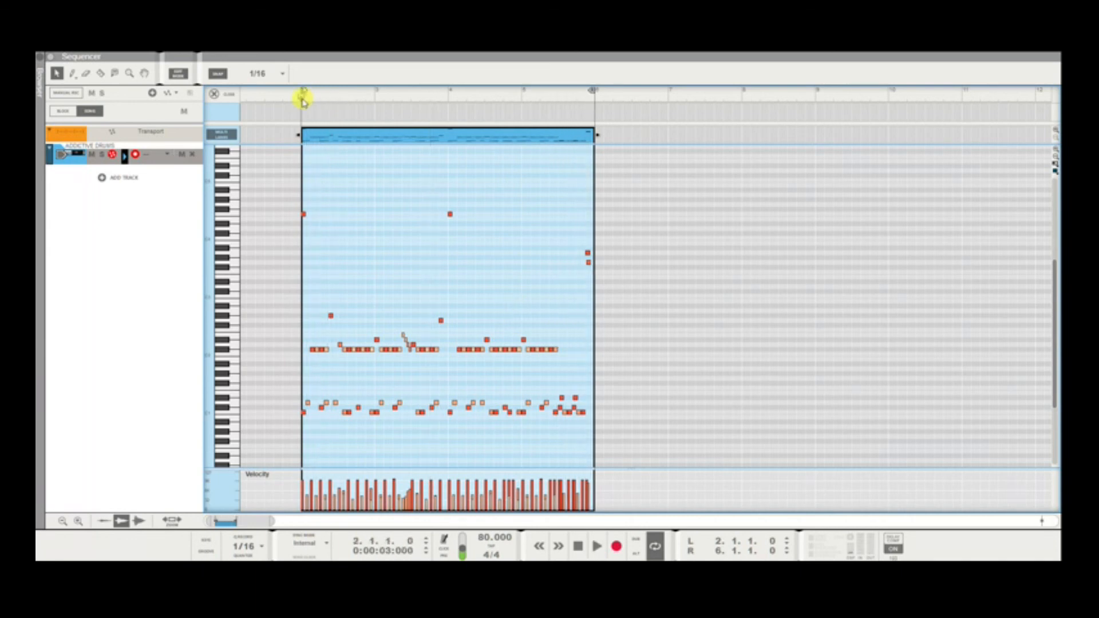
{"action": "key", "text": "space"}
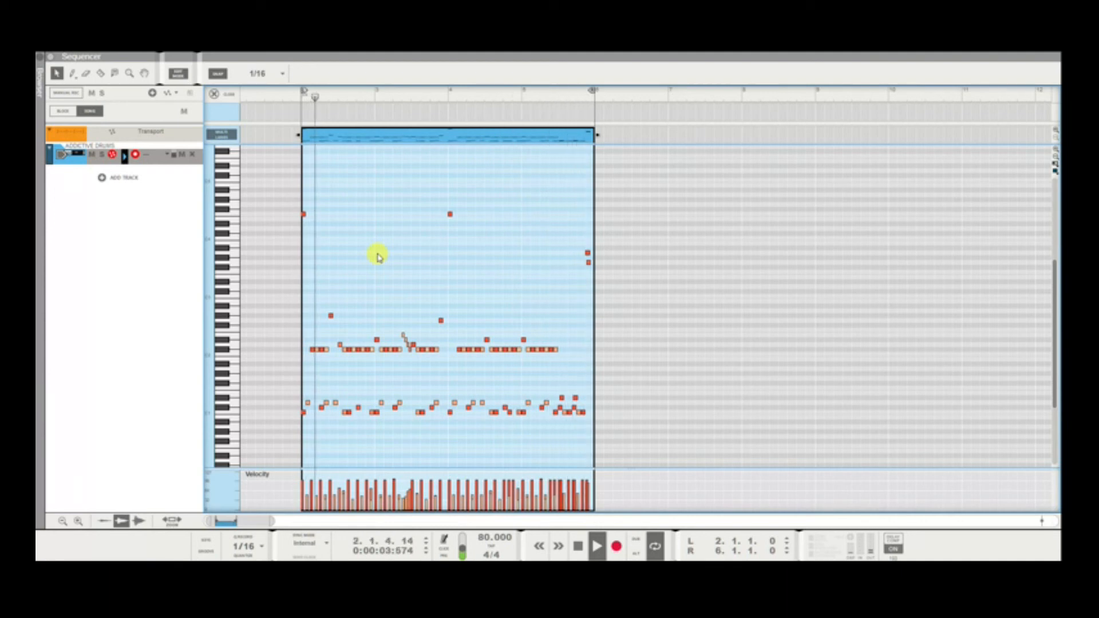
{"action": "key", "text": "space"}
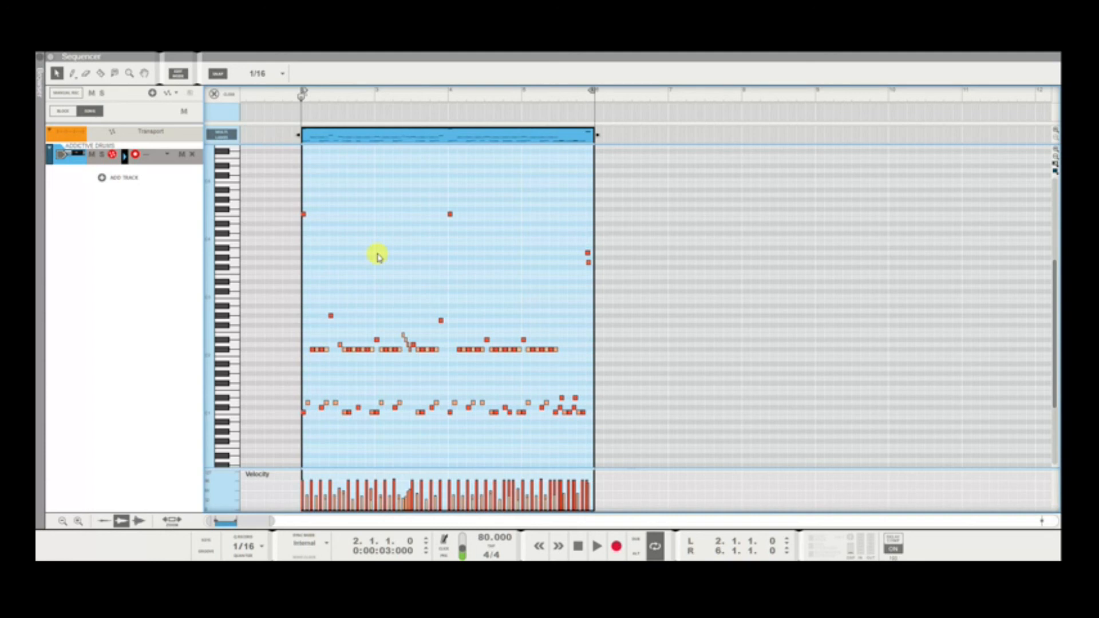
{"action": "scroll", "coordinate": [377, 257], "scroll_direction": "up", "scroll_amount": 5}
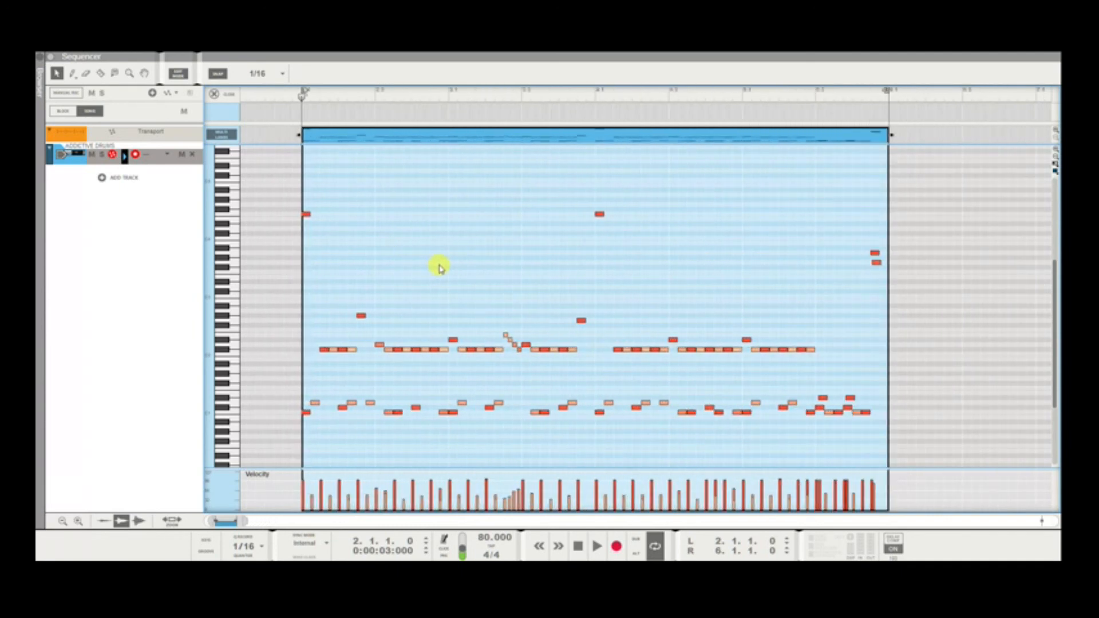
{"action": "scroll", "coordinate": [439, 267], "scroll_direction": "down", "scroll_amount": 3}
{"action": "scroll", "coordinate": [439, 268], "scroll_direction": "up", "scroll_amount": 3}
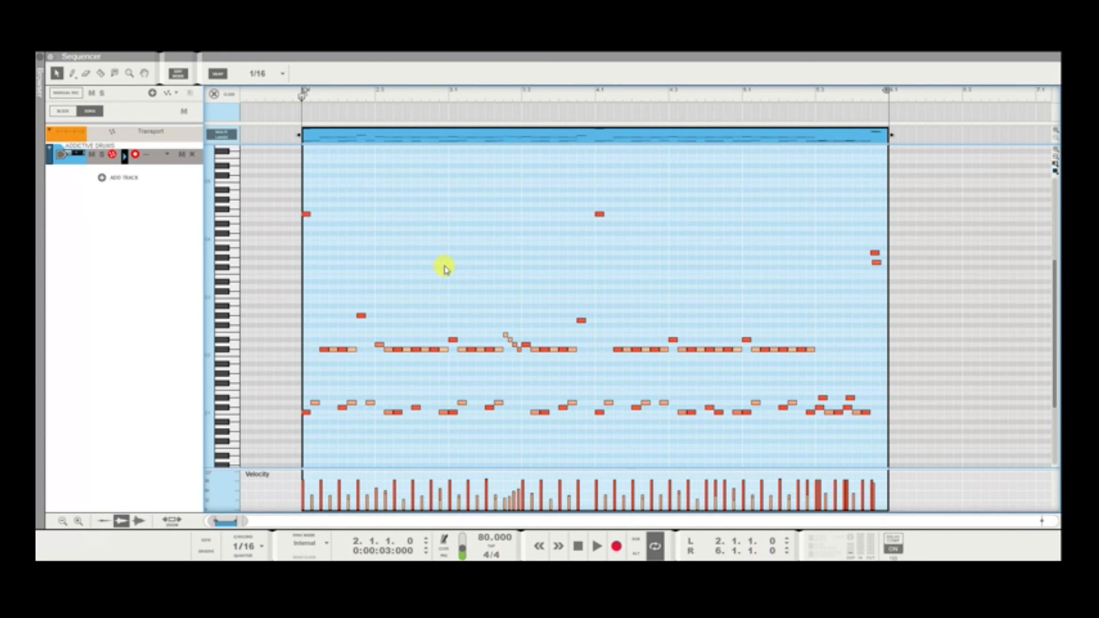
{"action": "key", "text": "space"}
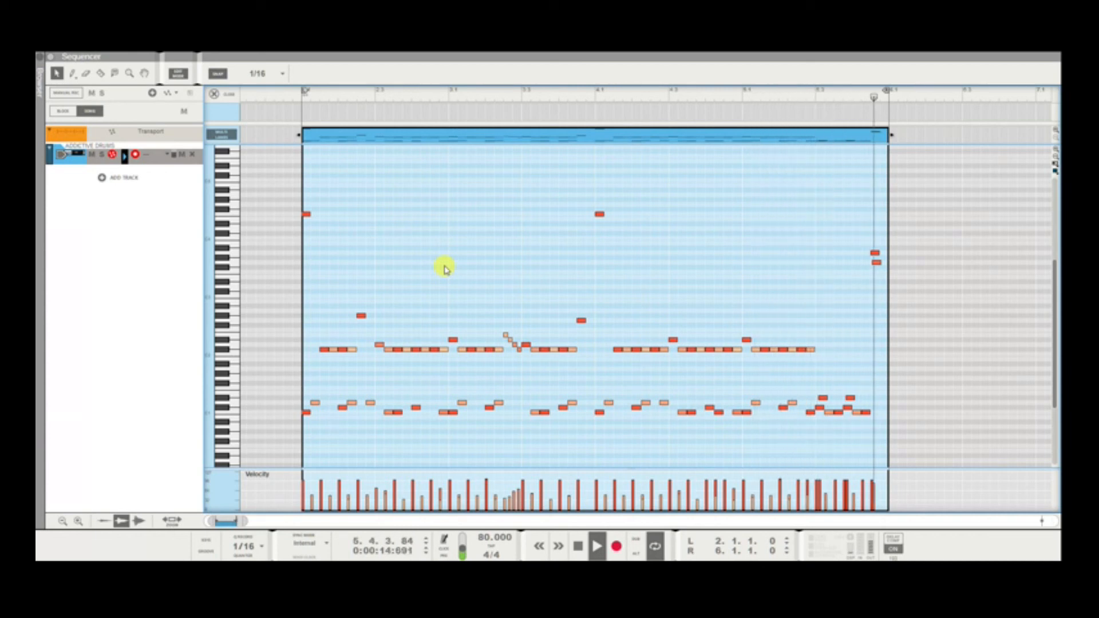
{"action": "key", "text": "space"}
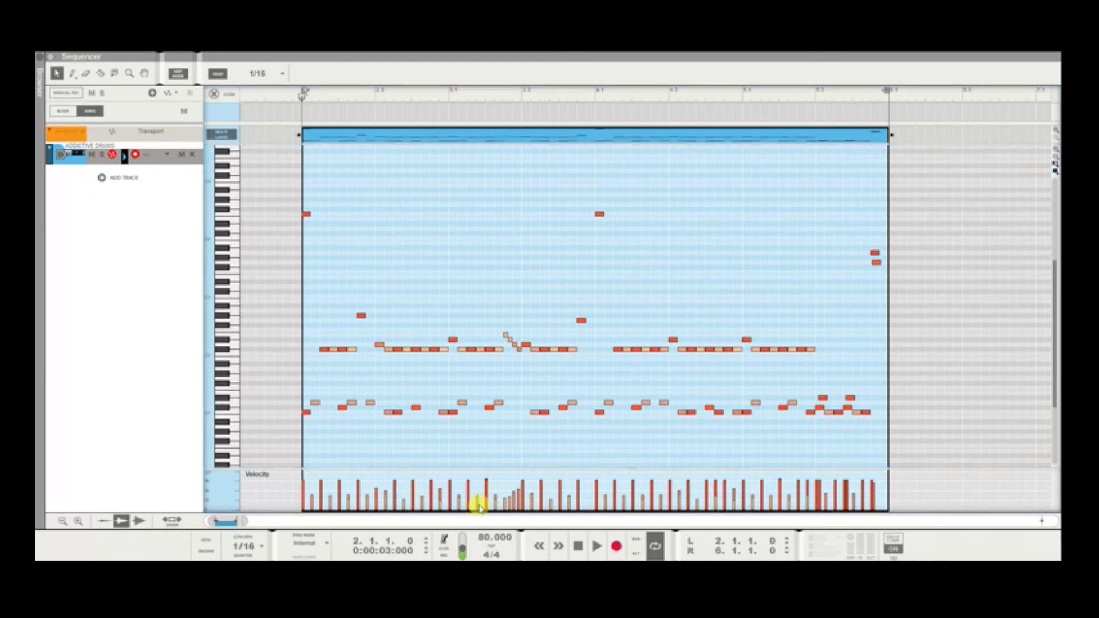
{"action": "mouse_move", "coordinate": [755, 540]}
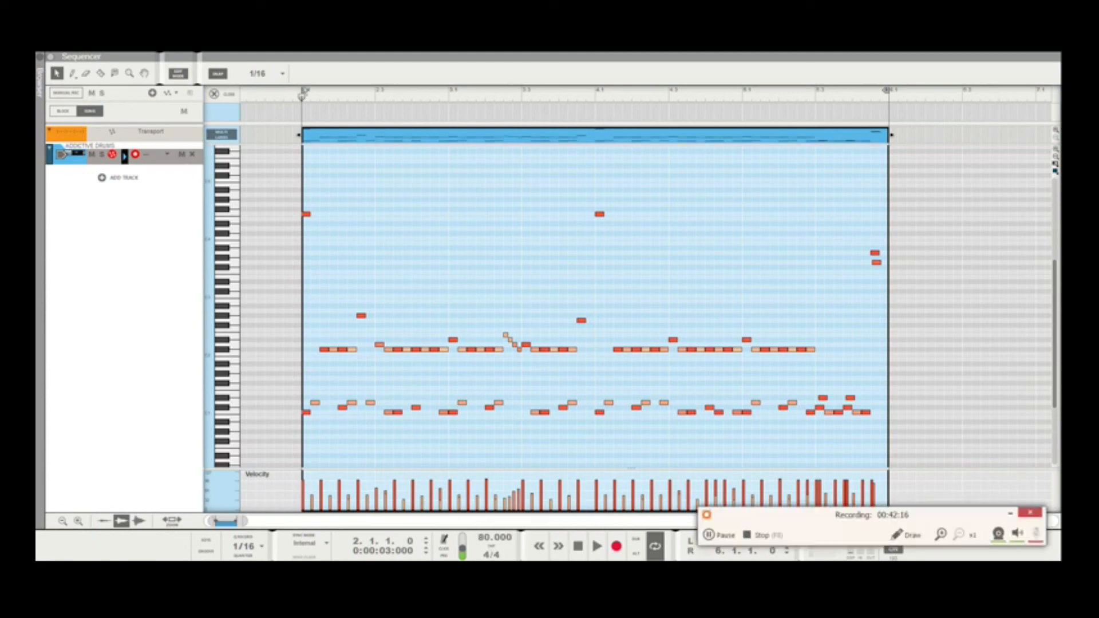